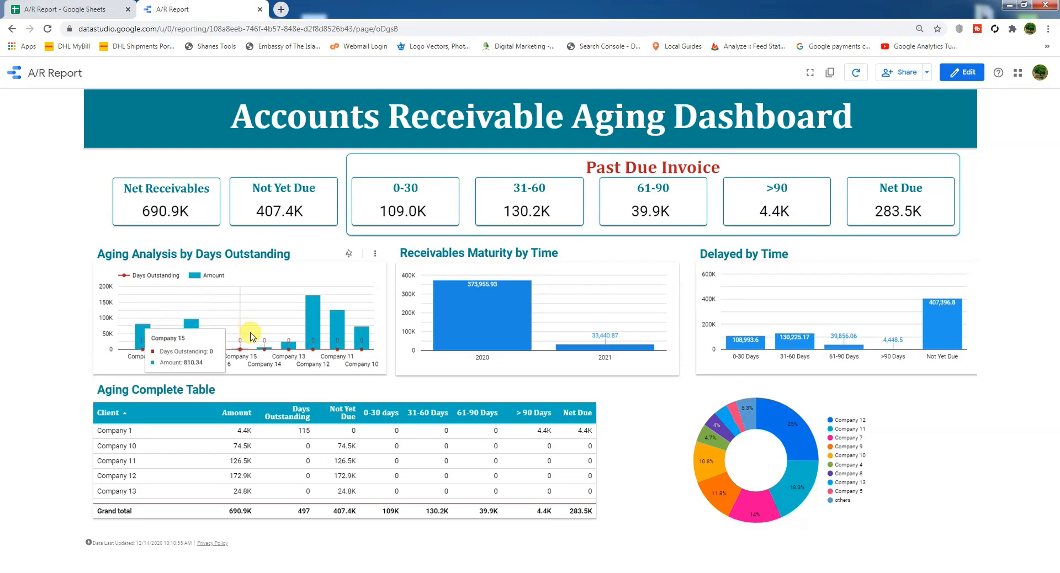
# Examine the bars of the Aging Analysis, Receivables Maturity and Delayed by Time charts on the A/R dashboard
pyautogui.moveTo(144, 352)
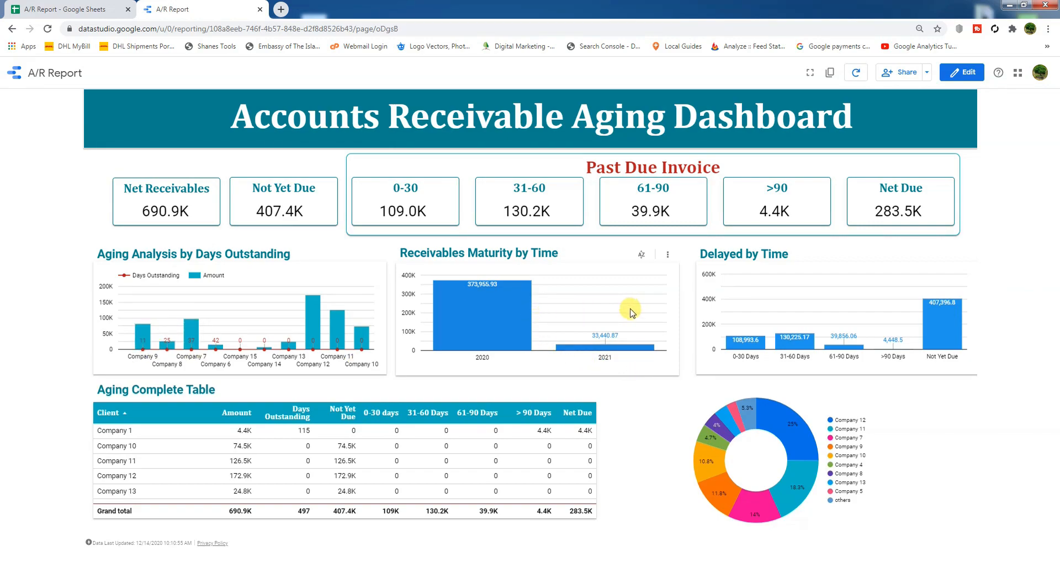
pyautogui.moveTo(464, 290)
pyautogui.moveTo(751, 351)
pyautogui.moveTo(943, 346)
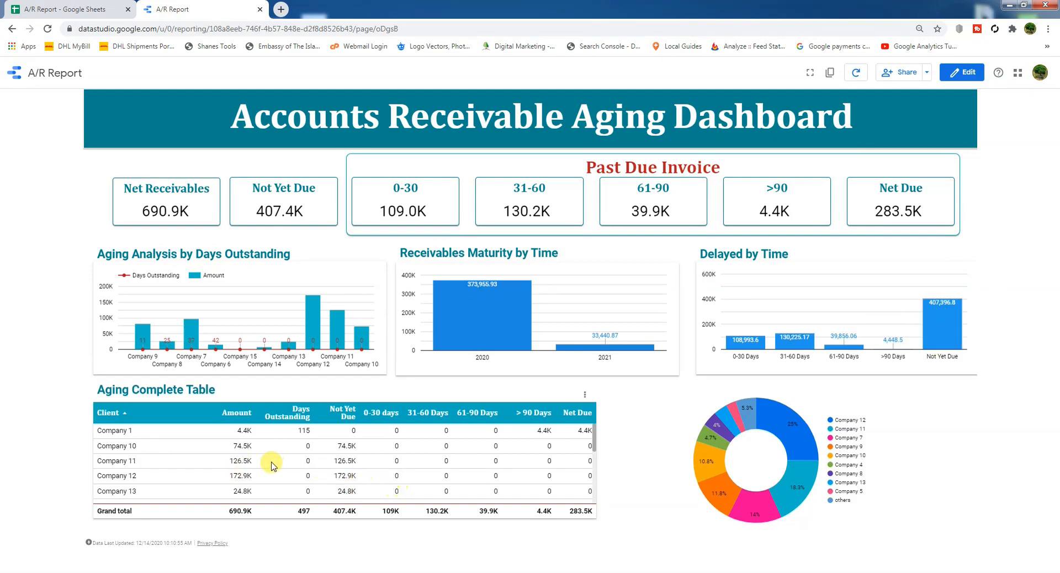
# Look through all client rows of the Aging Complete Table on the dashboard
pyautogui.scroll(-5, 265, 466)
pyautogui.scroll(5, 265, 466)
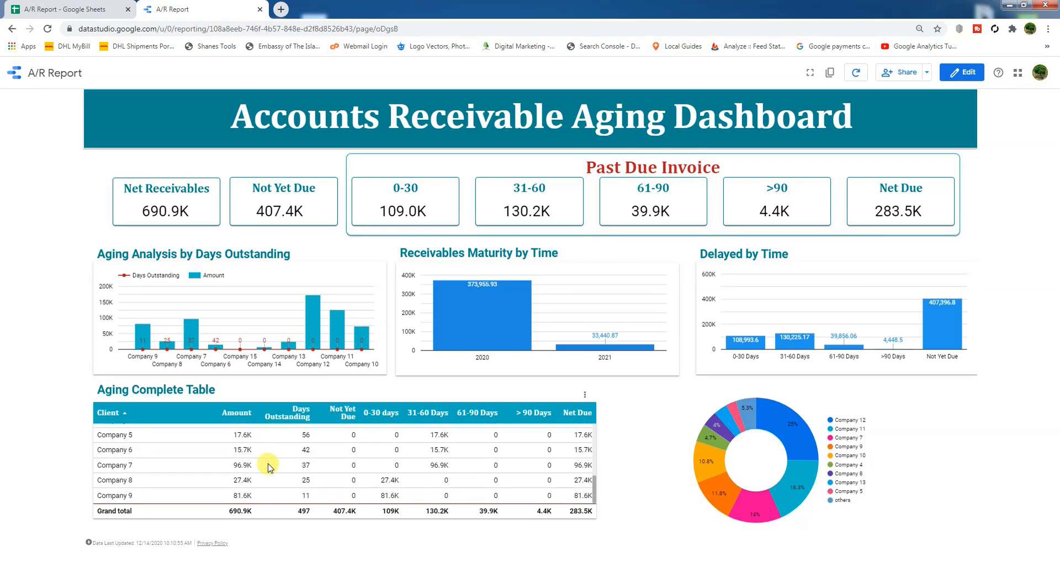
pyautogui.scroll(-5, 269, 467)
pyautogui.scroll(5, 269, 467)
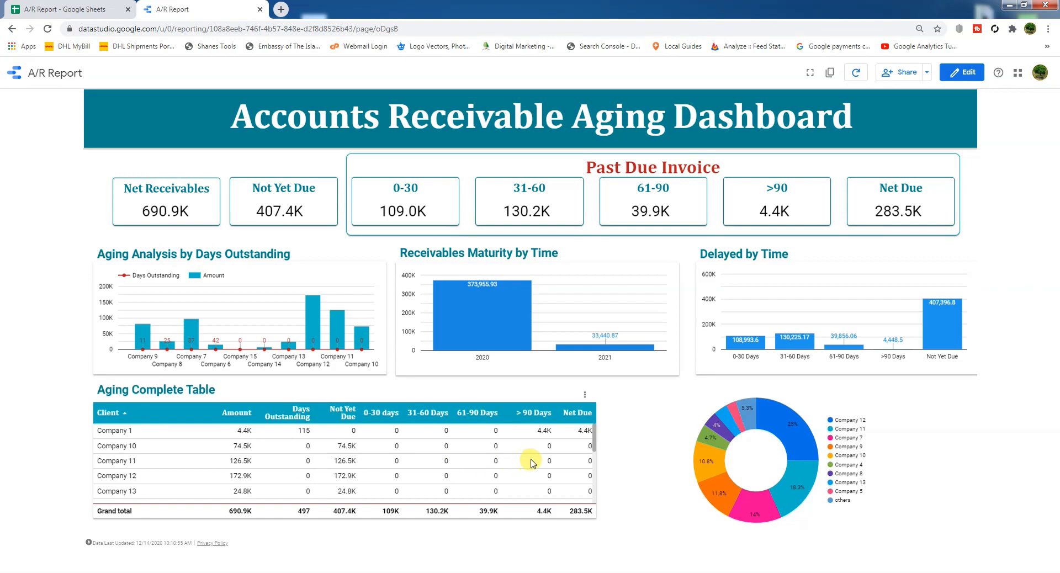
pyautogui.scroll(-2, 531, 462)
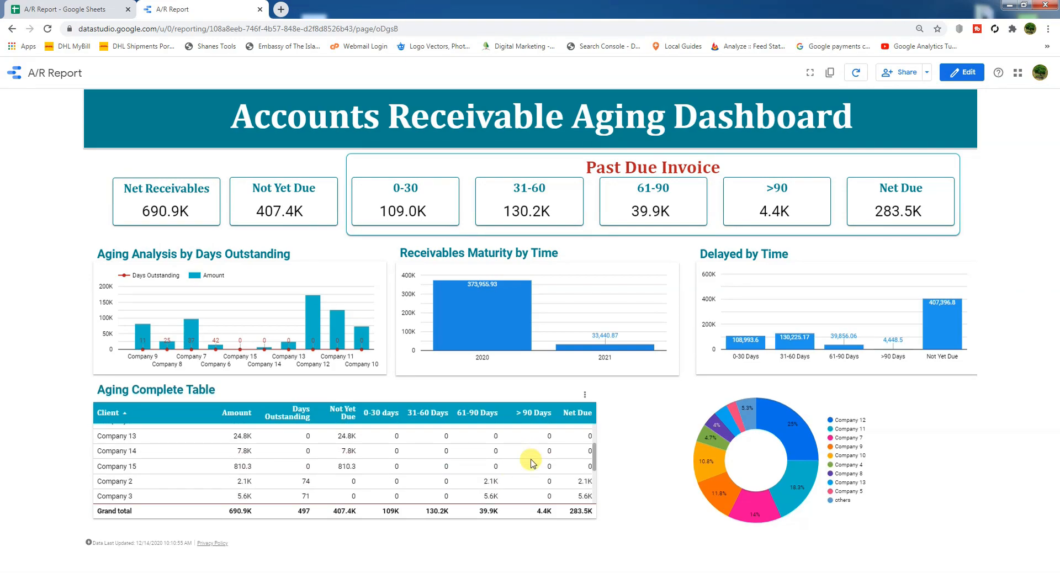
pyautogui.scroll(-3, 531, 463)
# Inspect the client slices of the donut chart, including Company 12, Company 11 and Company 4
pyautogui.moveTo(786, 418)
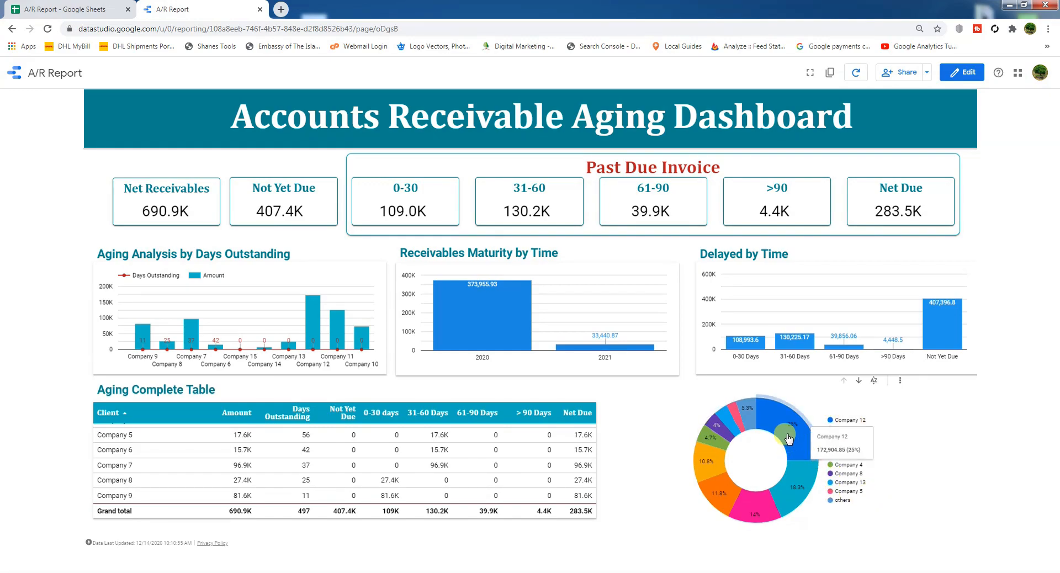
pyautogui.moveTo(785, 442)
pyautogui.moveTo(796, 507)
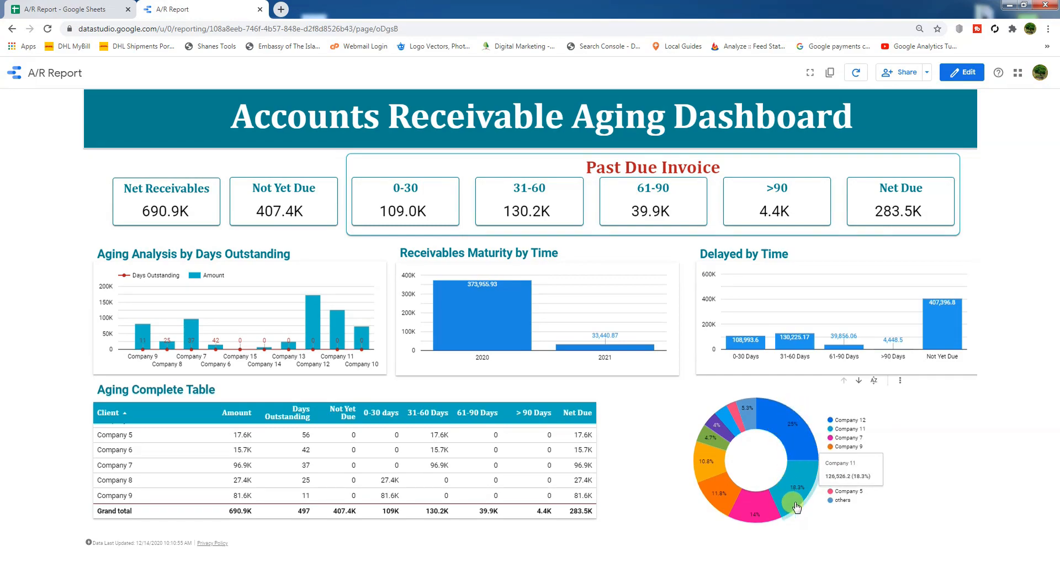
pyautogui.moveTo(752, 515)
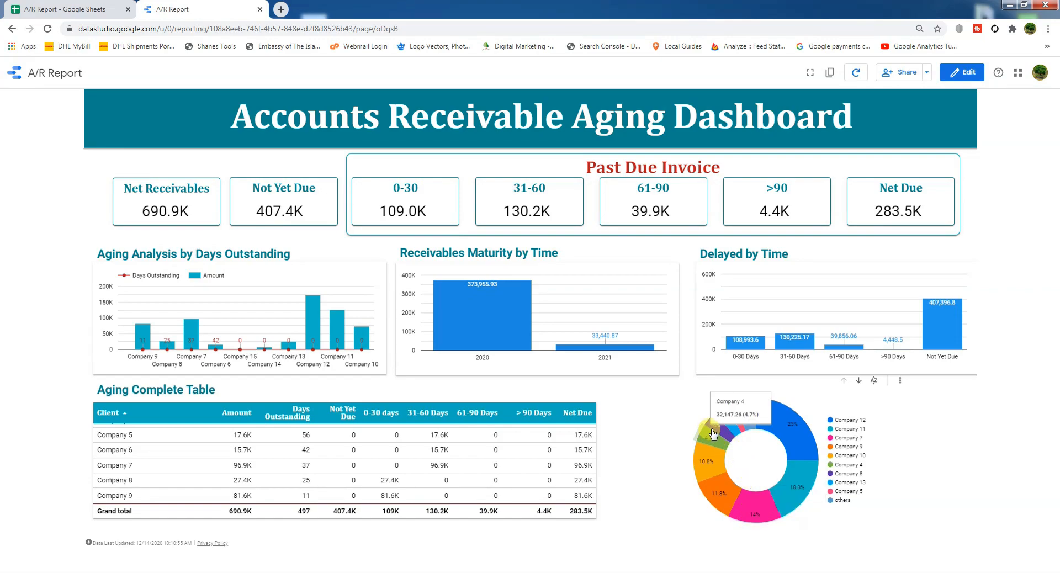
pyautogui.moveTo(726, 422)
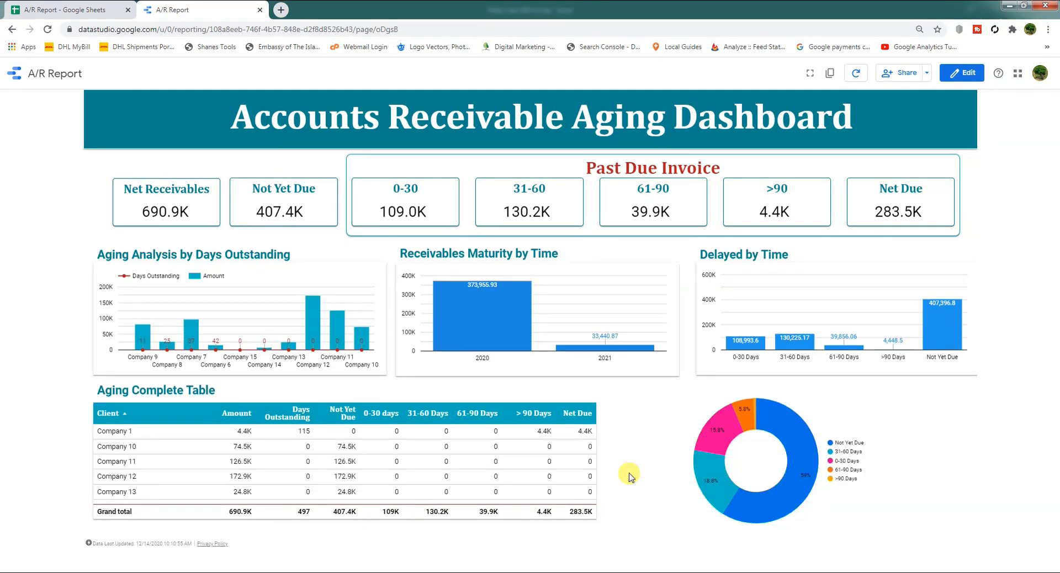
# Switch to the A/R Report spreadsheet in Google Sheets and select its whole data table, A1 to K16
pyautogui.click(60, 10)
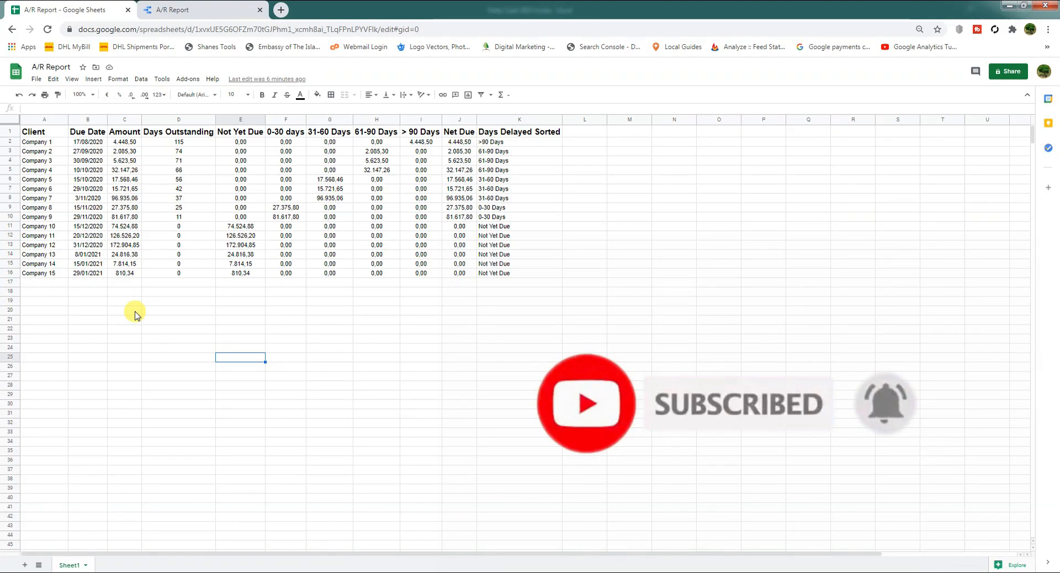
pyautogui.moveTo(37, 136); pyautogui.dragTo(516, 271)
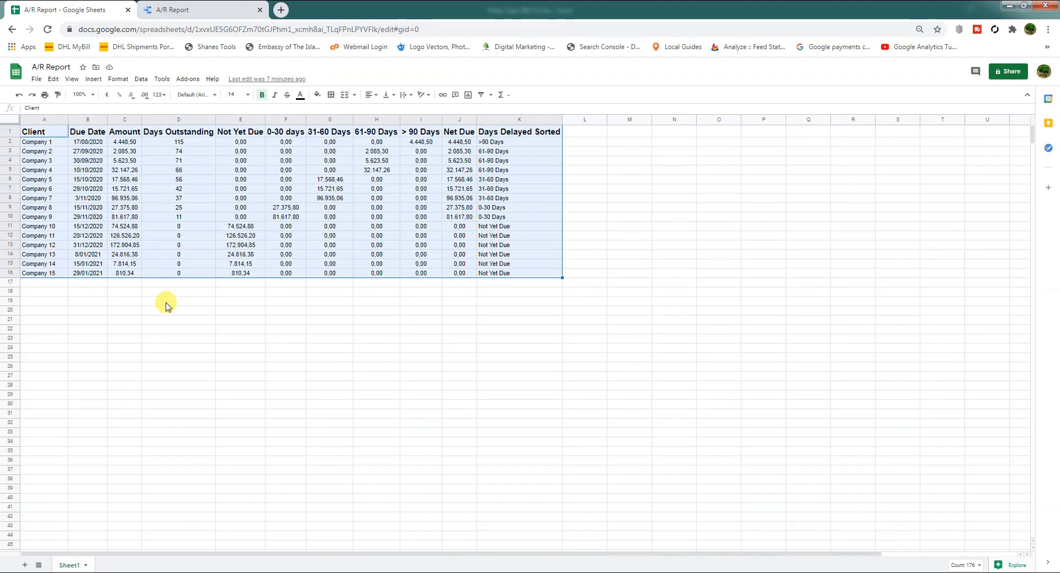
# Go to the Google Sheets home page and reopen the A/R Report spreadsheet from there
pyautogui.click(14, 74)
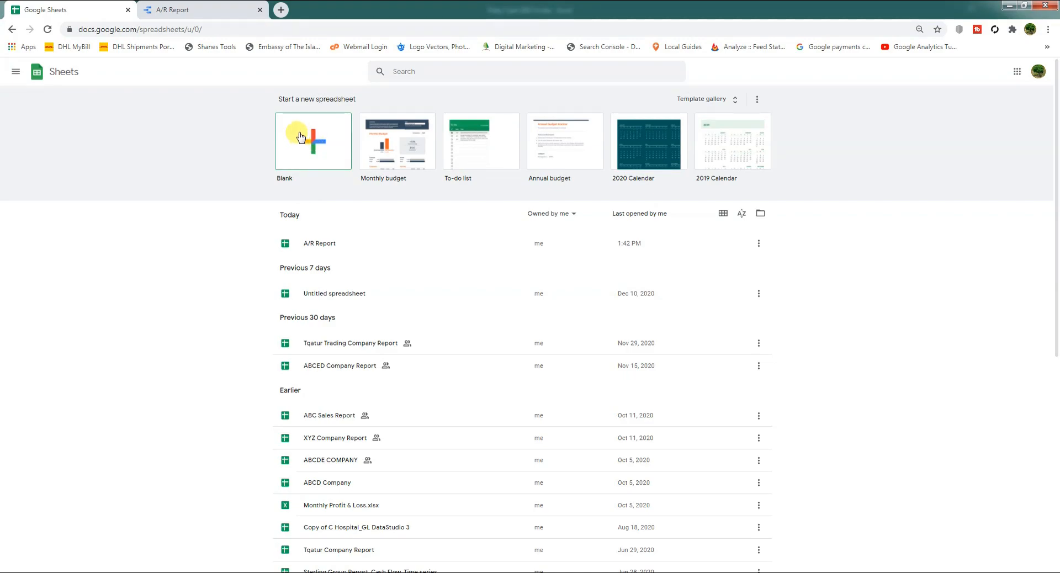
pyautogui.click(321, 245)
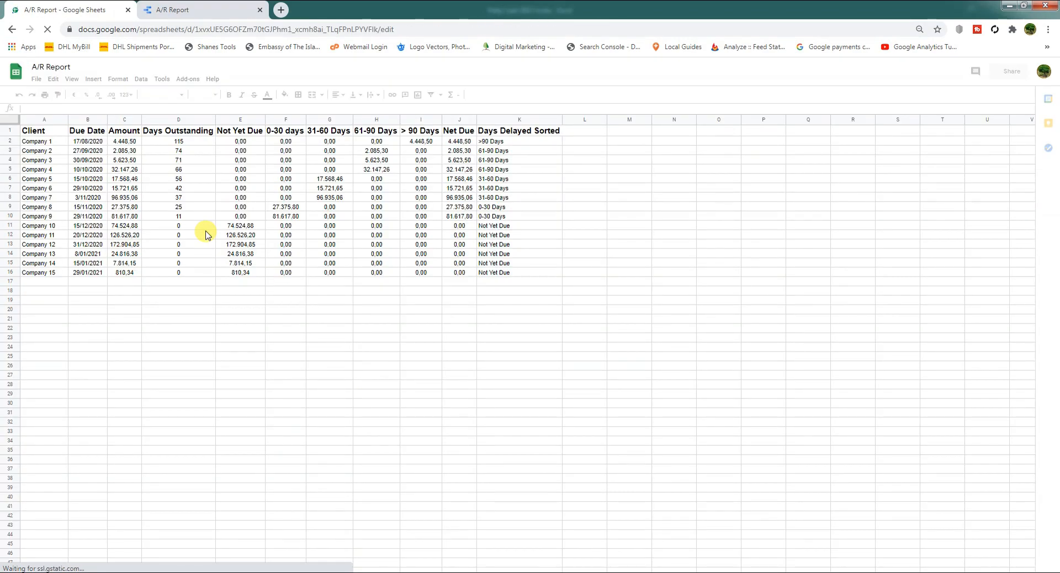
pyautogui.click(159, 331)
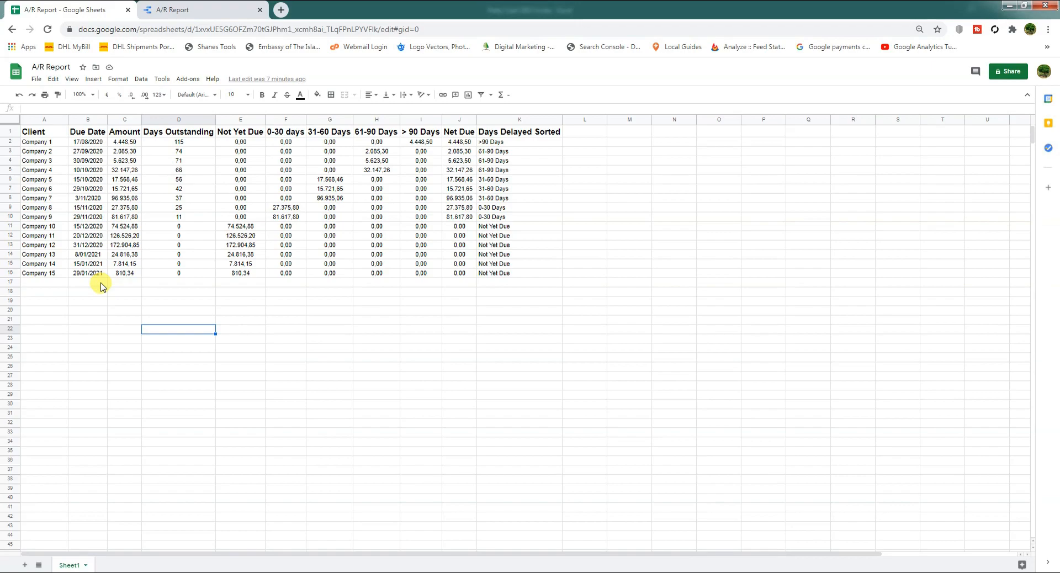
# Review the spreadsheet's column headings, highlighting the Client, Due Date, Amount and Days Outstanding columns
pyautogui.moveTo(41, 119); pyautogui.dragTo(556, 130)
pyautogui.click(243, 358)
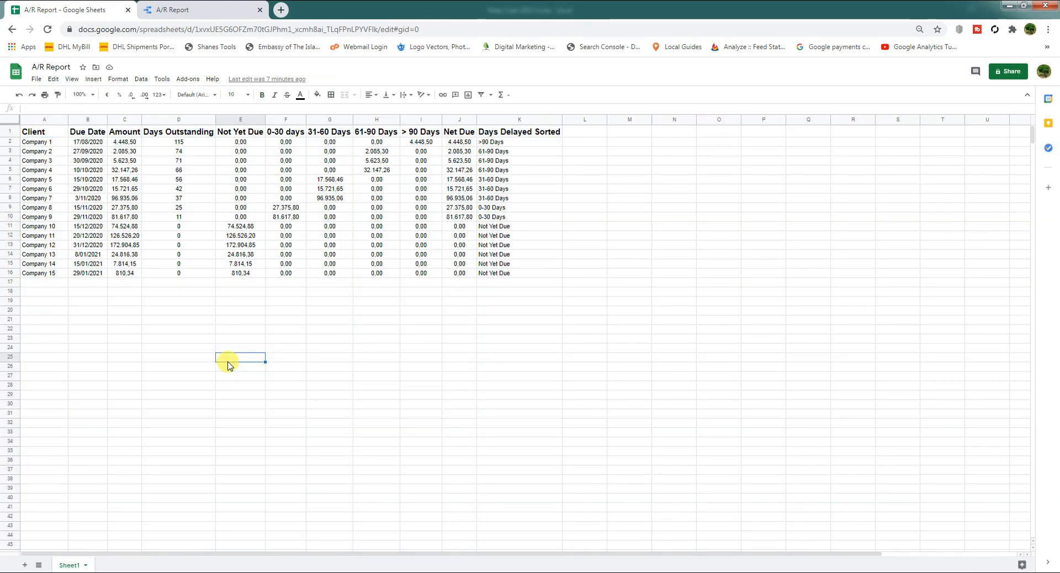
pyautogui.click(38, 120)
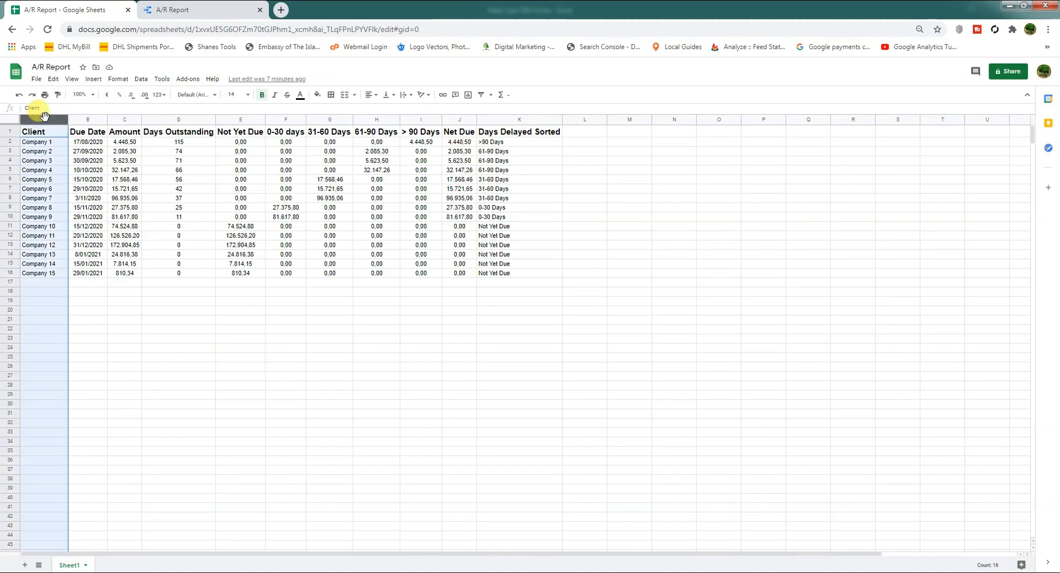
pyautogui.click(82, 117)
pyautogui.click(126, 119)
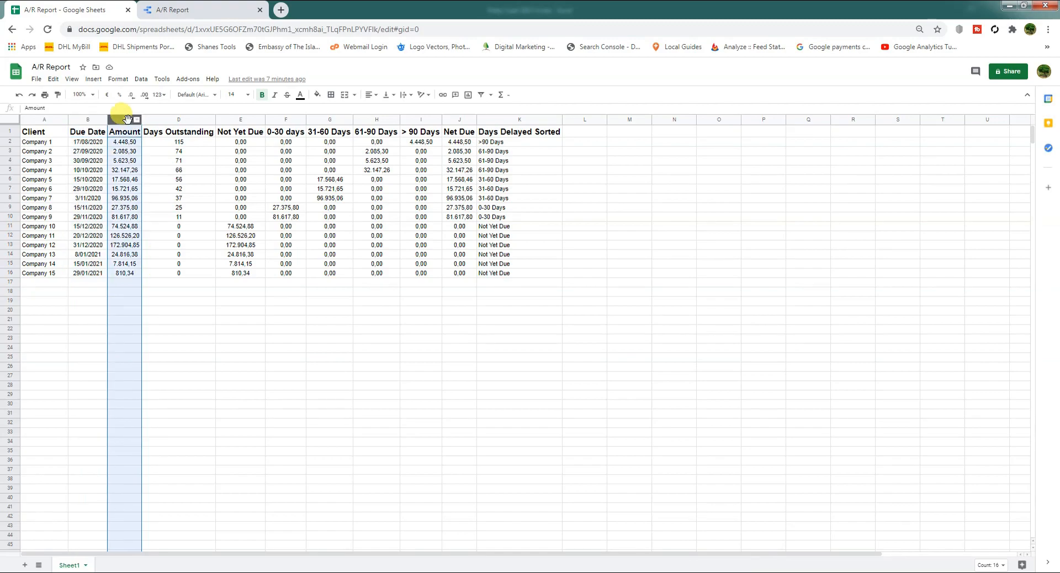
pyautogui.click(169, 118)
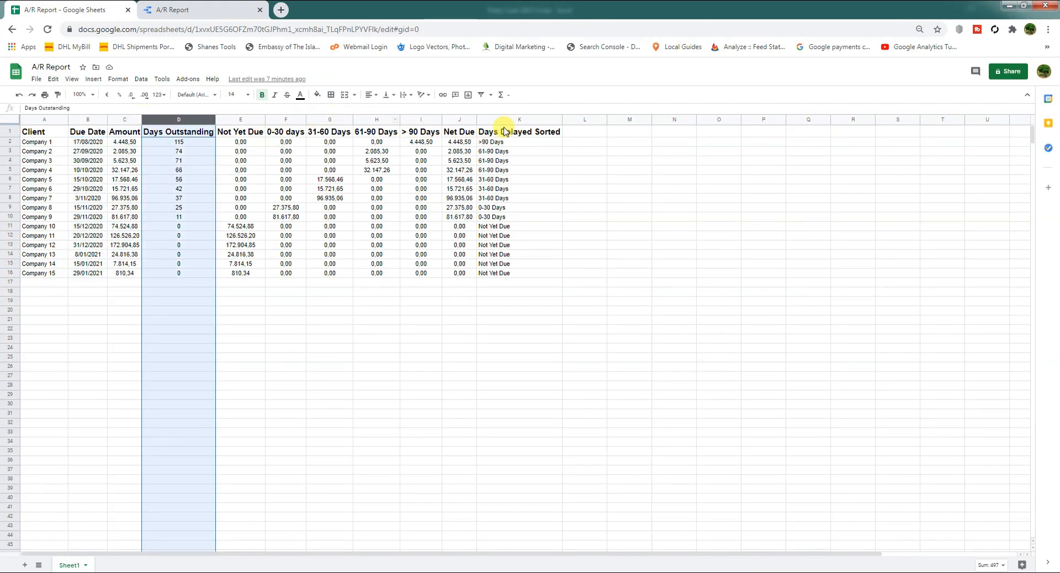
pyautogui.click(287, 376)
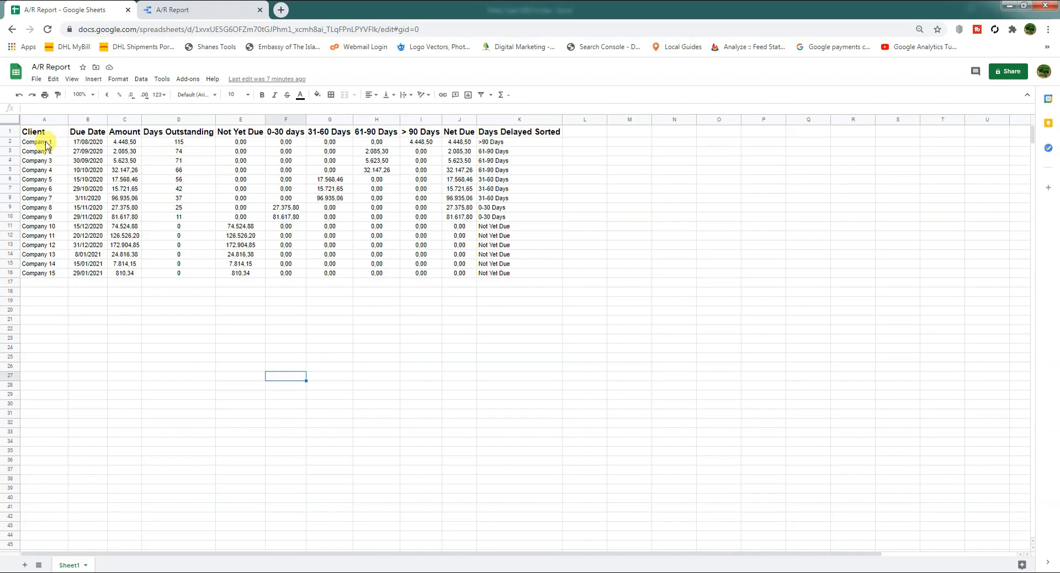
# Check which number format is applied to the Client names in A2 to A16
pyautogui.moveTo(46, 144); pyautogui.dragTo(38, 273)
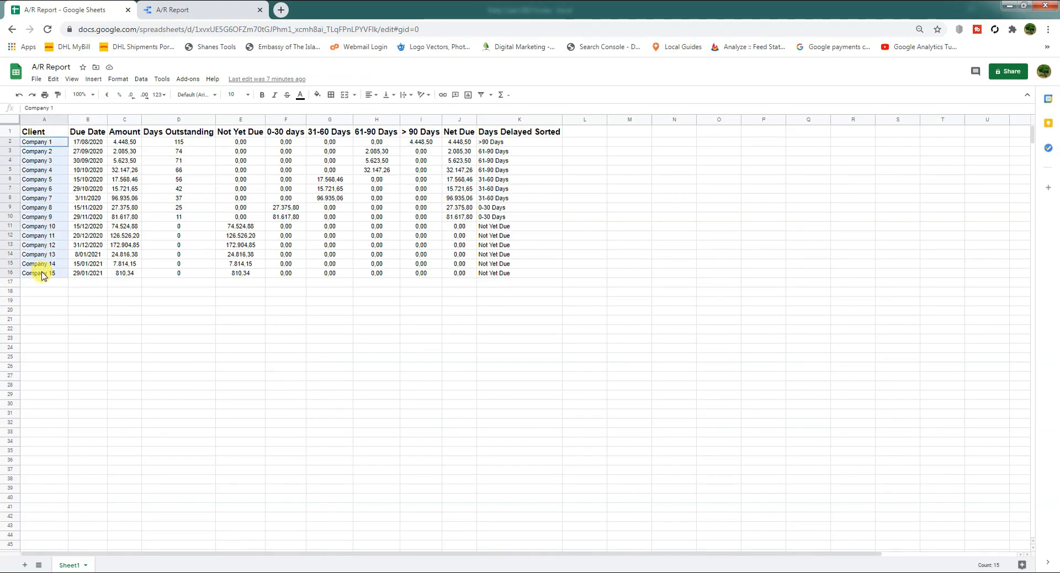
pyautogui.click(117, 79)
pyautogui.moveTo(149, 117)
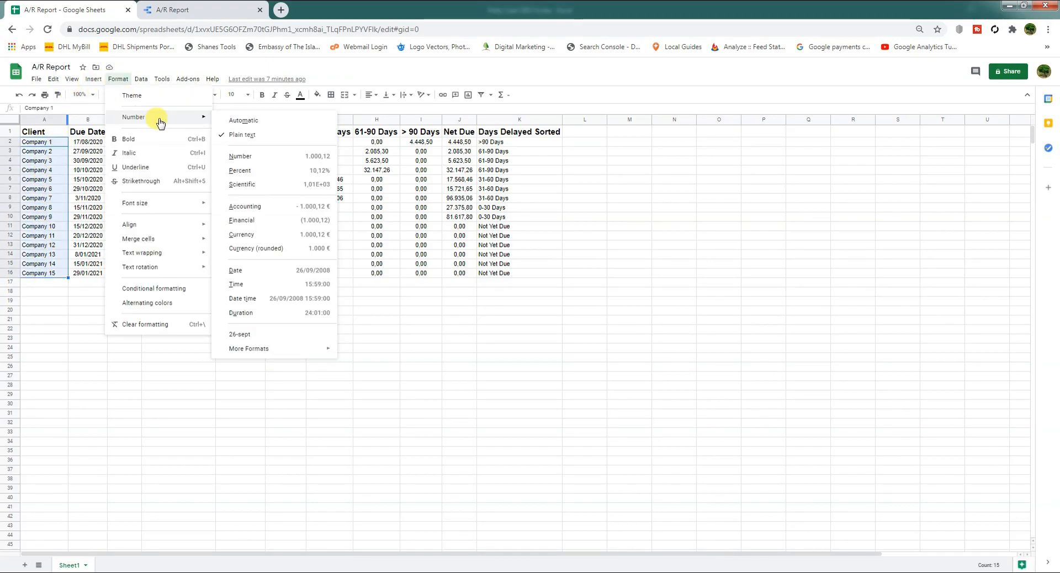
pyautogui.click(89, 348)
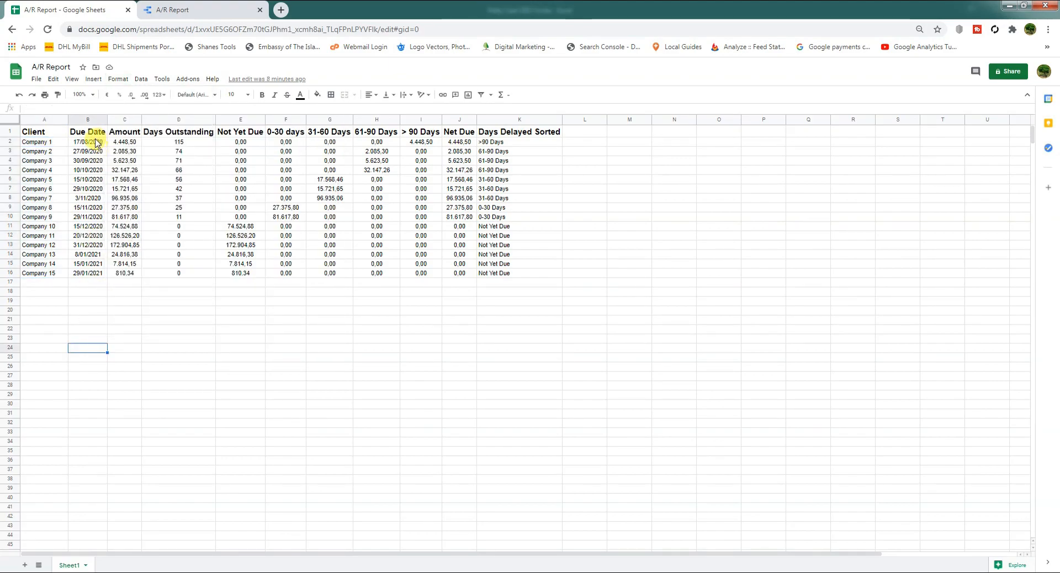
# Check which number format is applied to the Due Date values in B2 to B16
pyautogui.moveTo(93, 142); pyautogui.dragTo(92, 274)
pyautogui.click(117, 79)
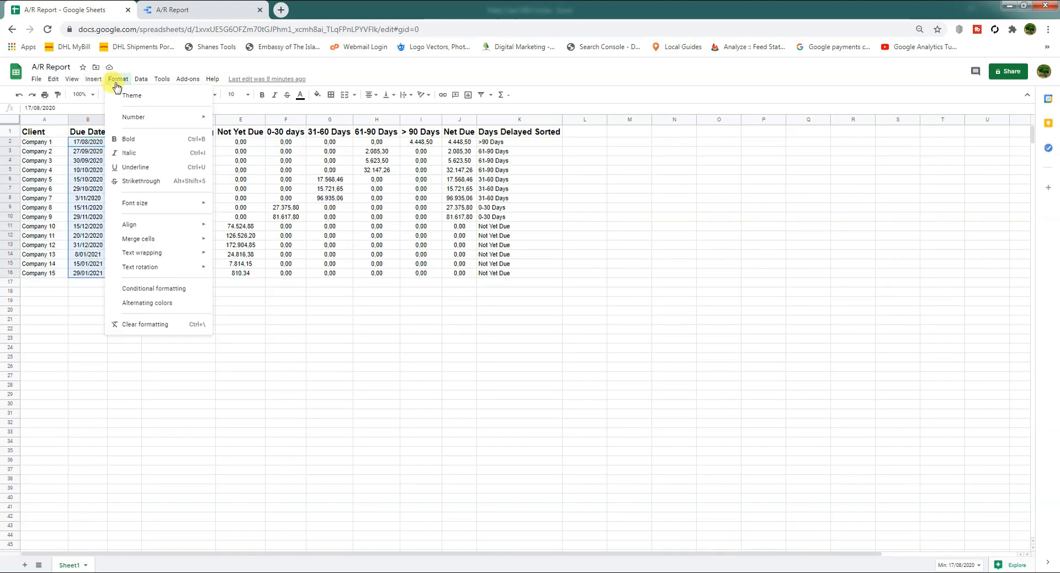
pyautogui.moveTo(153, 121)
pyautogui.click(179, 413)
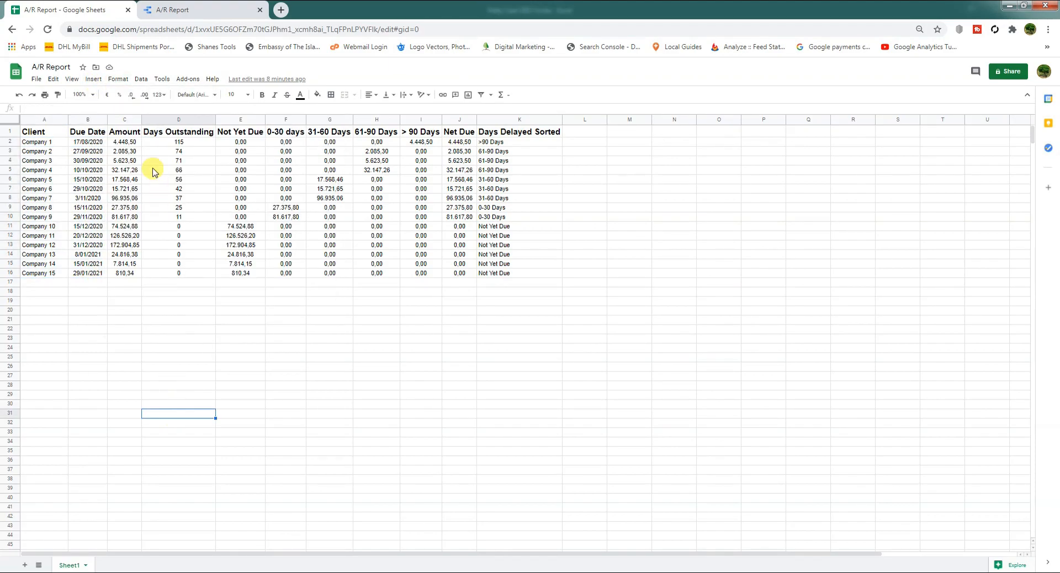
# Check which number format is applied to the Amount values in C2 to C16
pyautogui.moveTo(128, 143); pyautogui.dragTo(127, 277)
pyautogui.click(117, 79)
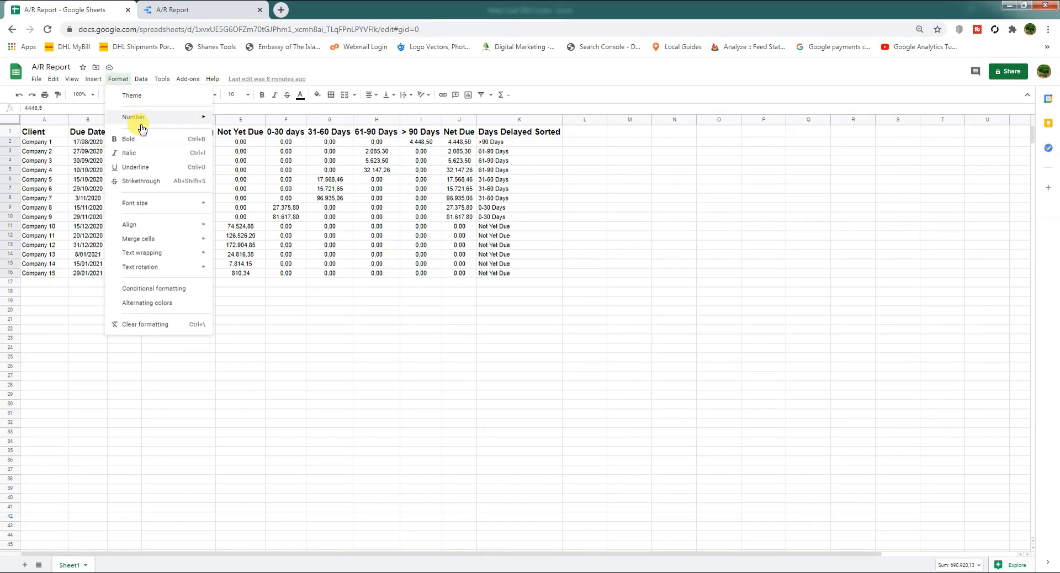
pyautogui.moveTo(157, 120)
pyautogui.click(182, 423)
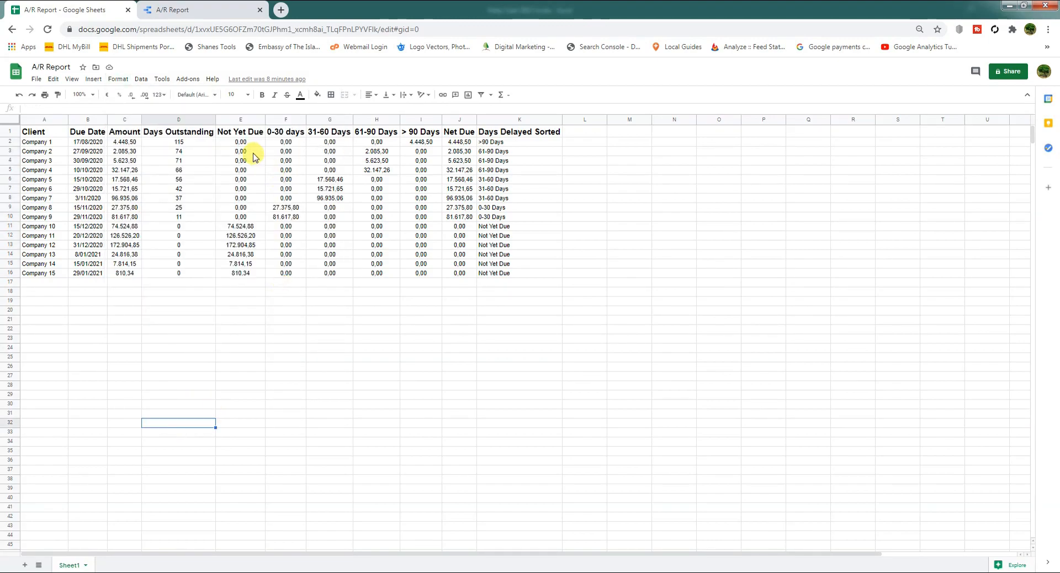
# Check which number format is applied to the Not Yet Due through Net Due values, E2 to J16
pyautogui.moveTo(236, 145); pyautogui.dragTo(409, 249)
pyautogui.moveTo(459, 269); pyautogui.dragTo(459, 272)
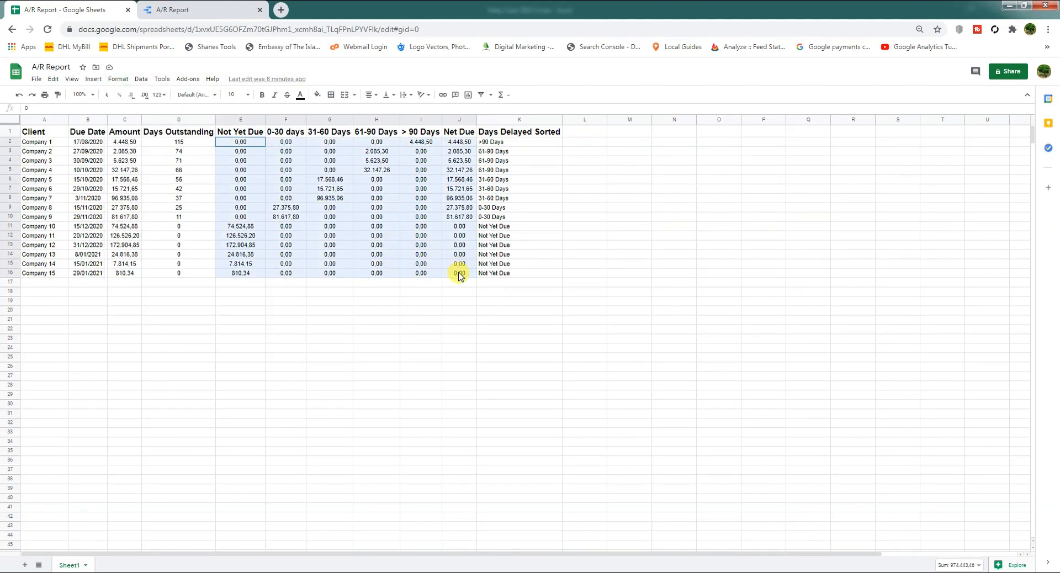
pyautogui.click(118, 79)
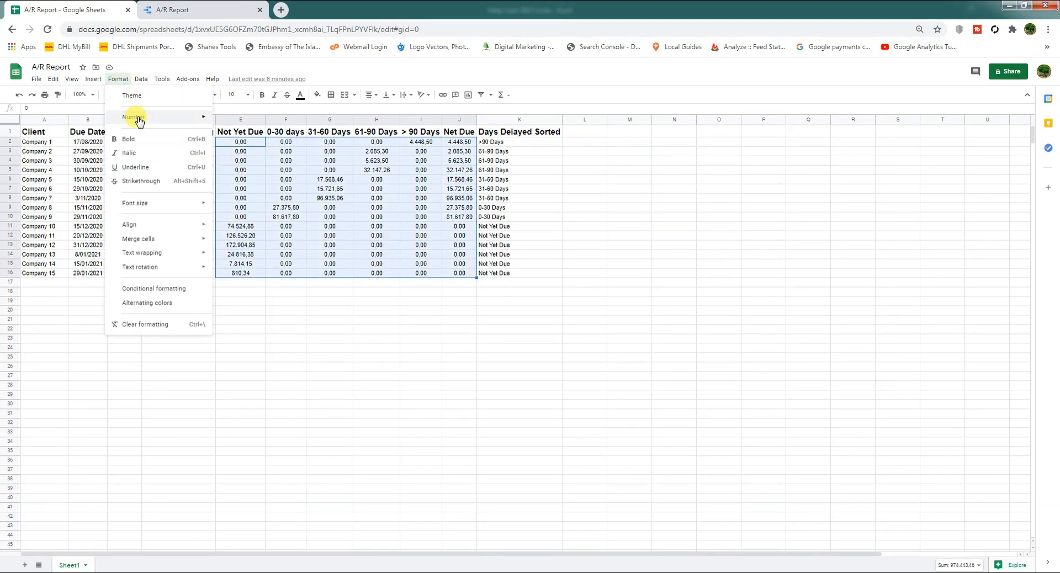
pyautogui.moveTo(138, 117)
pyautogui.click(514, 450)
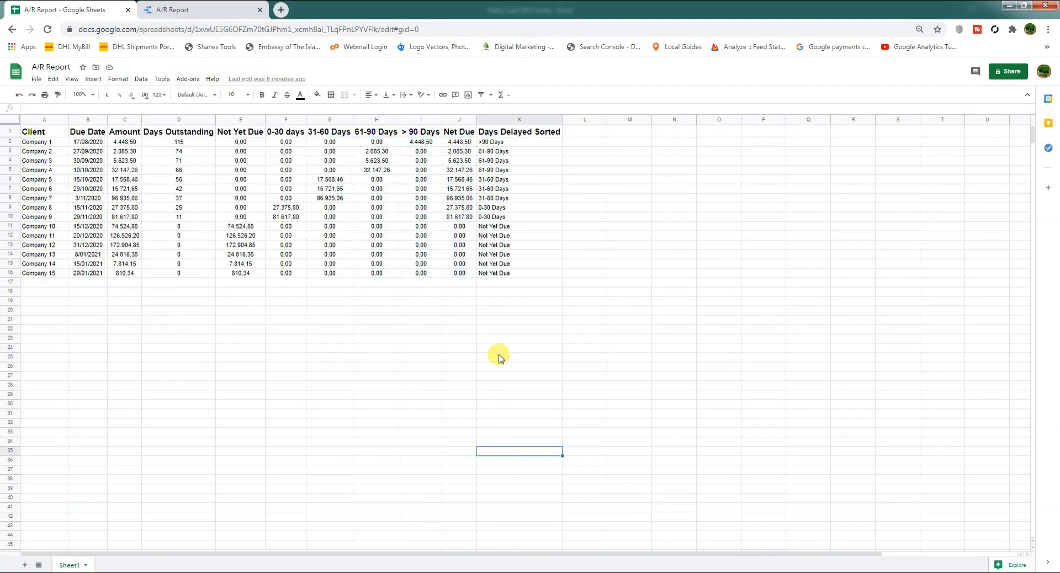
# Highlight the Days Delayed Sorted column and compare its categories with the Delayed by Time chart in the Data Studio dashboard
pyautogui.click(503, 119)
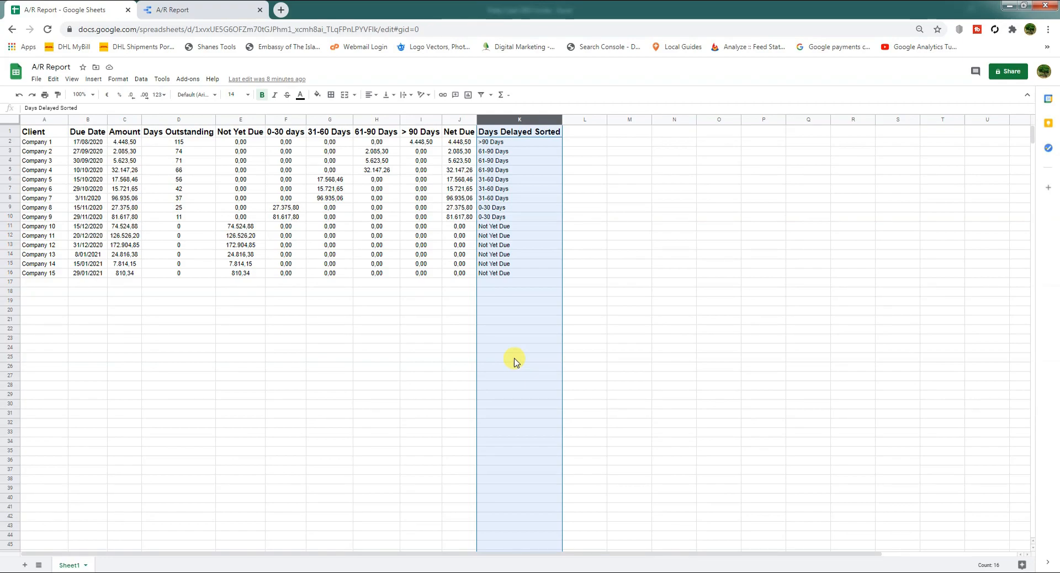
pyautogui.click(174, 8)
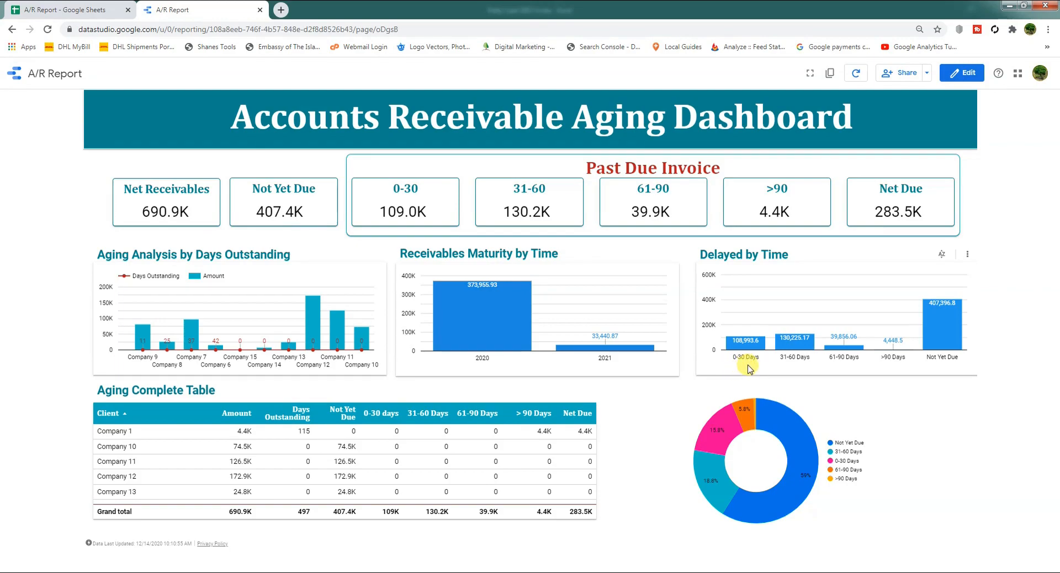
pyautogui.moveTo(751, 347)
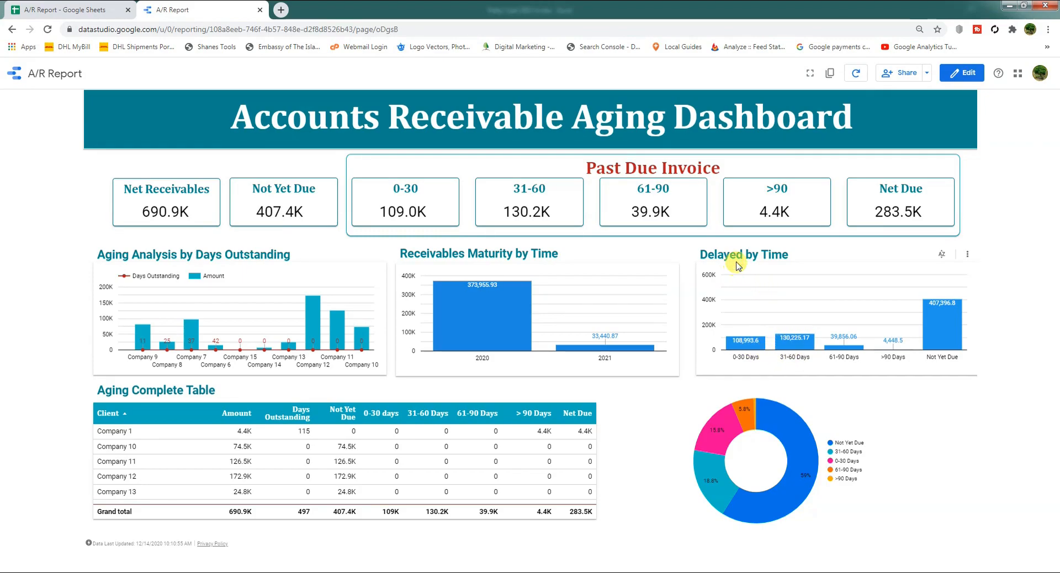
# In the Google Sheets source, examine the Days Delayed Sorted entries group by group, from >90 Days in K2 to Not Yet Due in K16
pyautogui.click(130, 22)
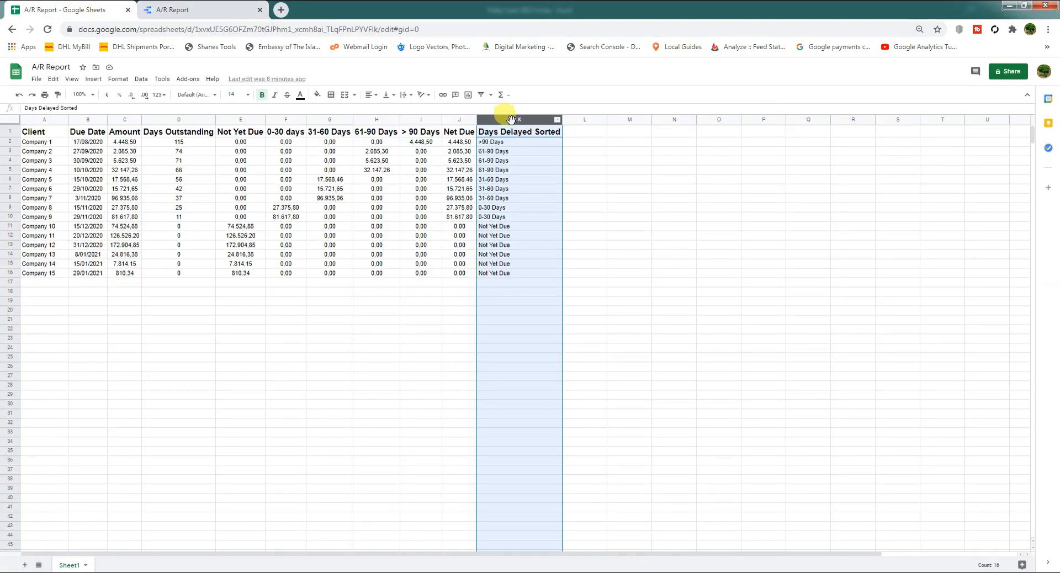
pyautogui.click(521, 199)
pyautogui.click(417, 144)
pyautogui.click(492, 144)
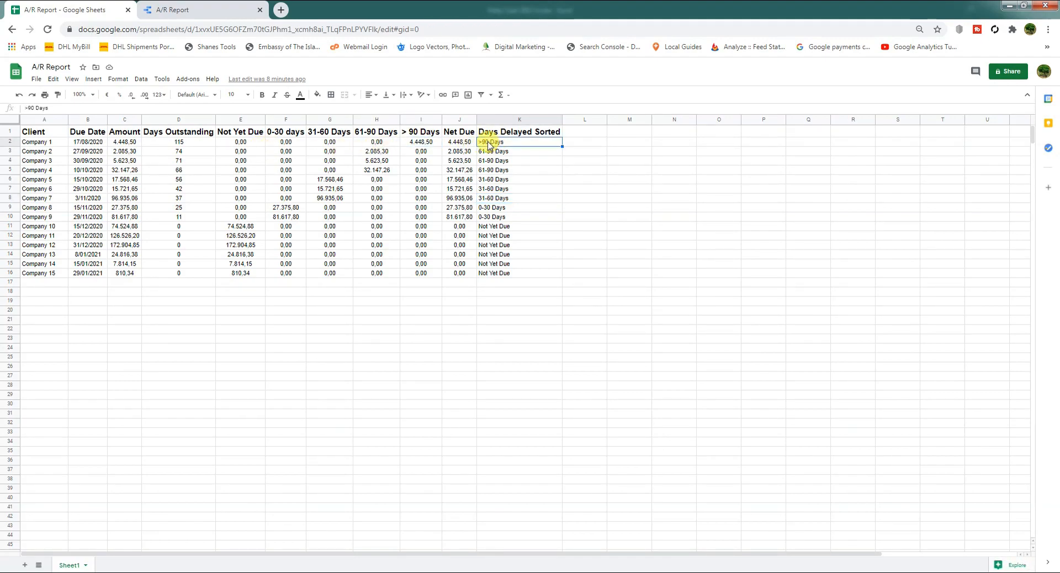
pyautogui.moveTo(498, 154); pyautogui.dragTo(499, 172)
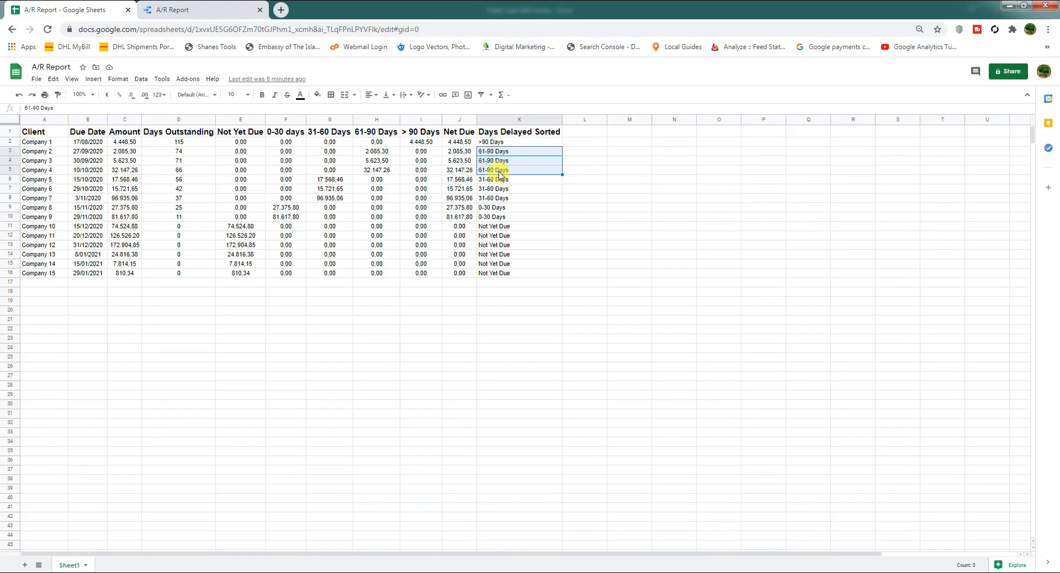
pyautogui.moveTo(500, 181); pyautogui.dragTo(497, 204)
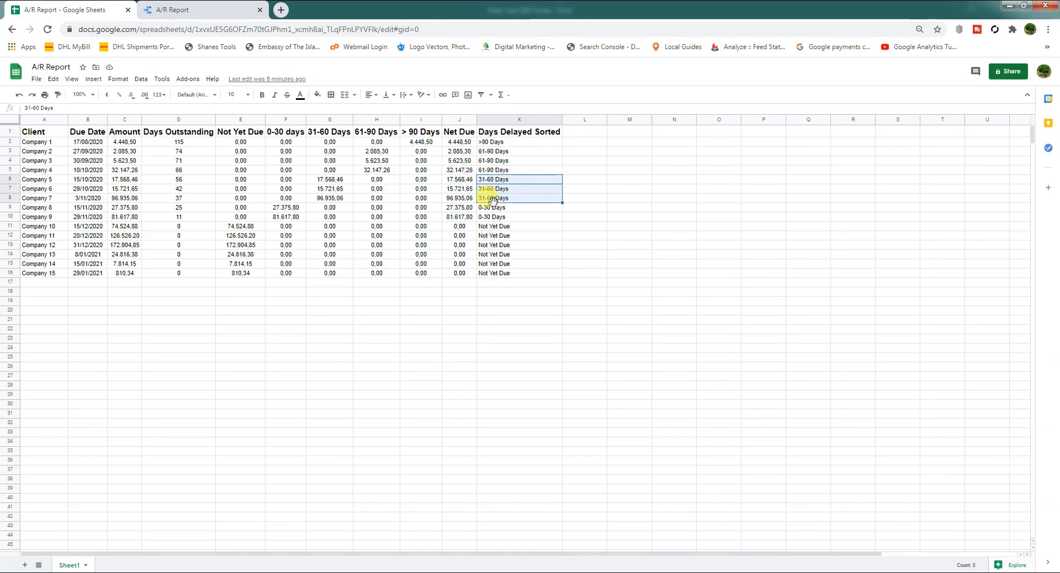
pyautogui.moveTo(493, 209); pyautogui.dragTo(503, 274)
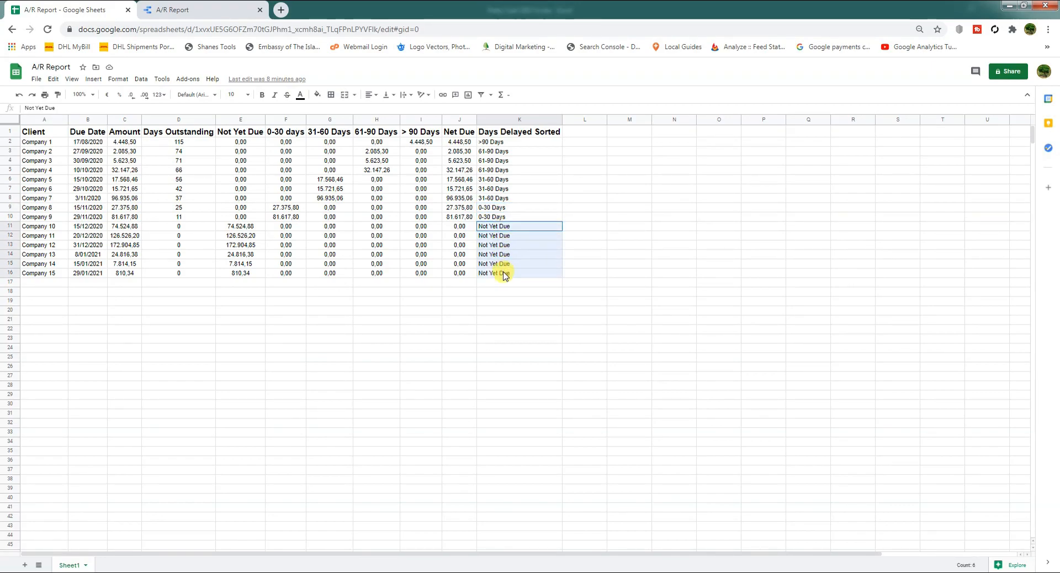
# Compare the Delayed by Time chart in the Data Studio dashboard with the sheet's Days Delayed Sorted column, ending on the dashboard
pyautogui.click(203, 11)
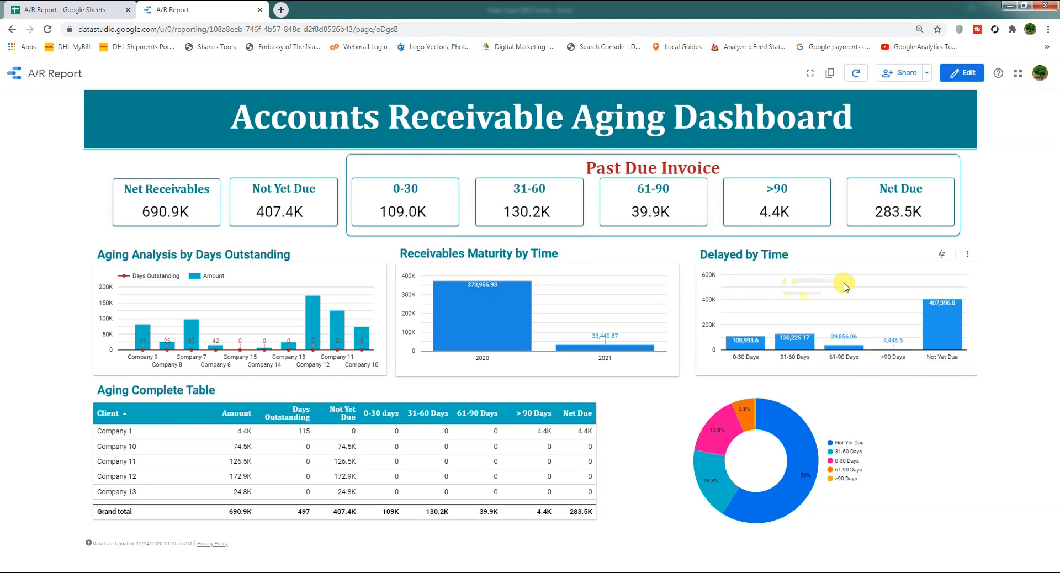
pyautogui.click(71, 9)
pyautogui.click(513, 120)
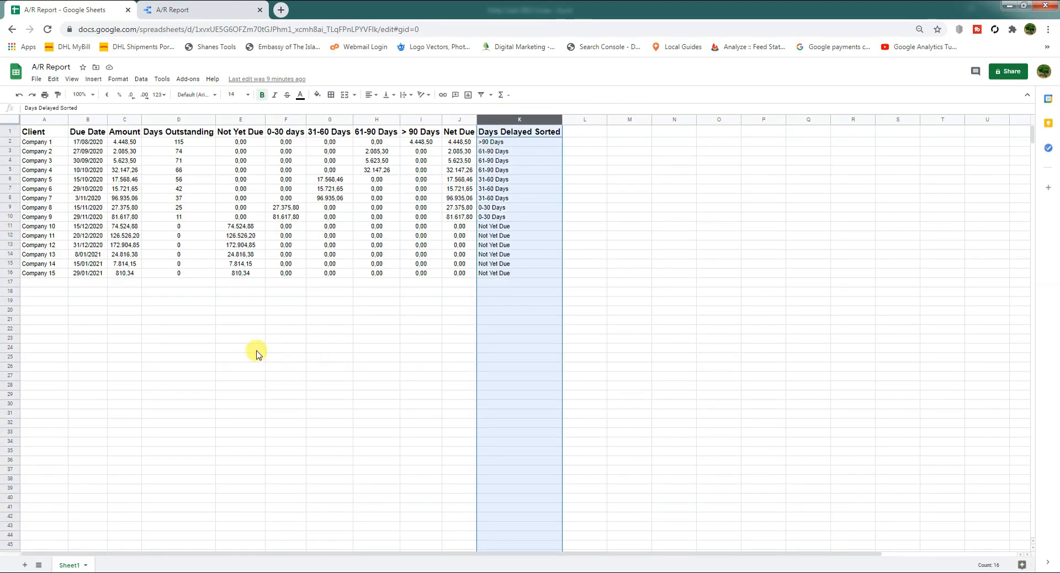
pyautogui.click(226, 349)
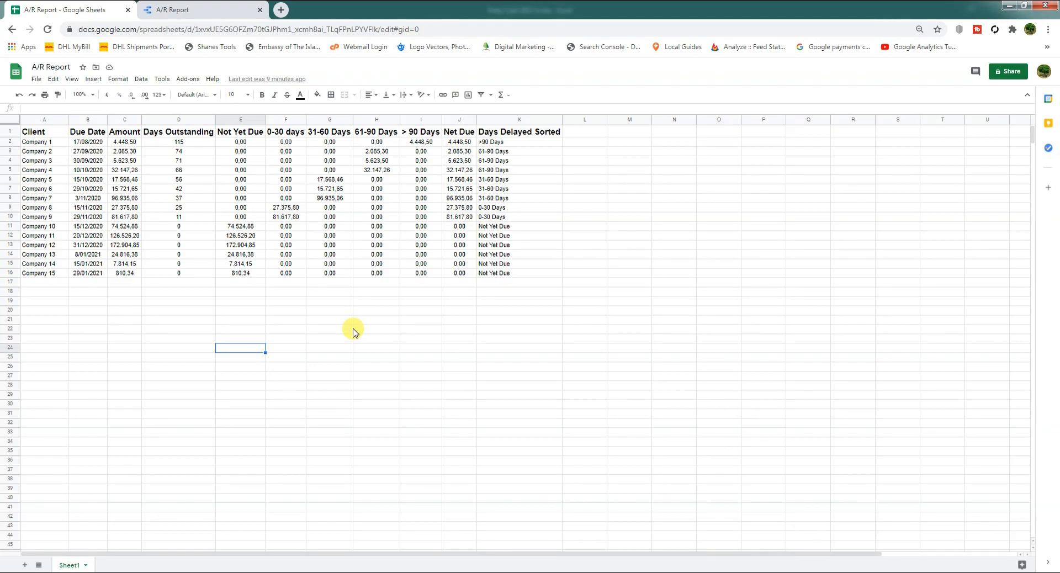
pyautogui.click(208, 6)
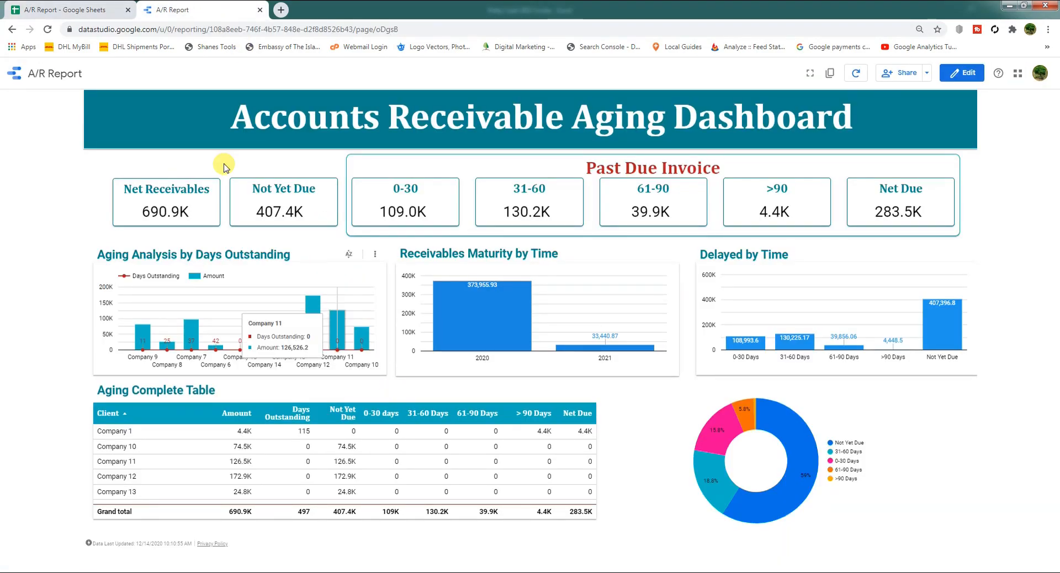
# Search the web for "google data studio" in a new browser tab and open the Data Studio home page
pyautogui.click(282, 10)
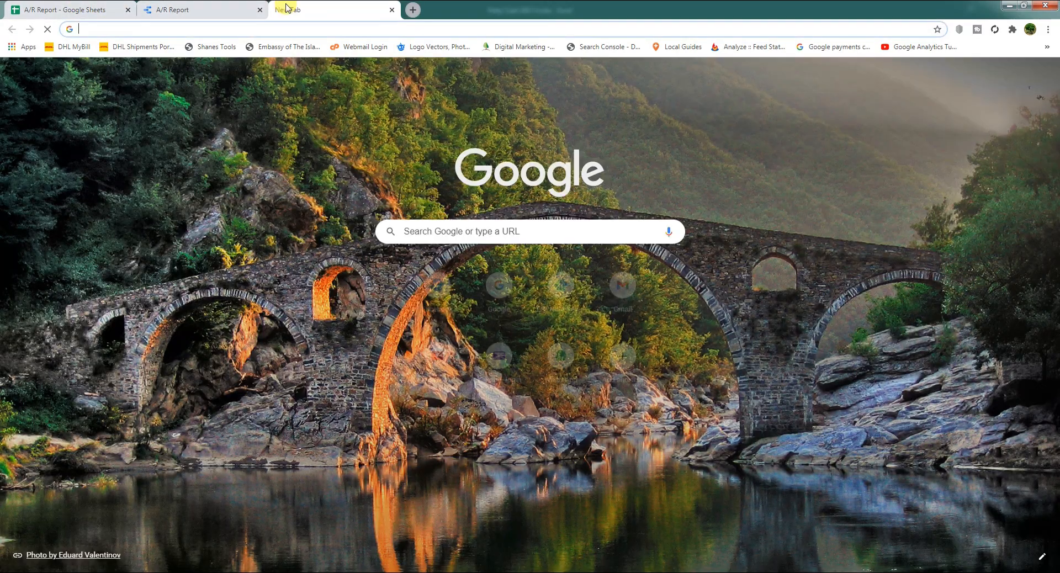
pyautogui.write('google da')
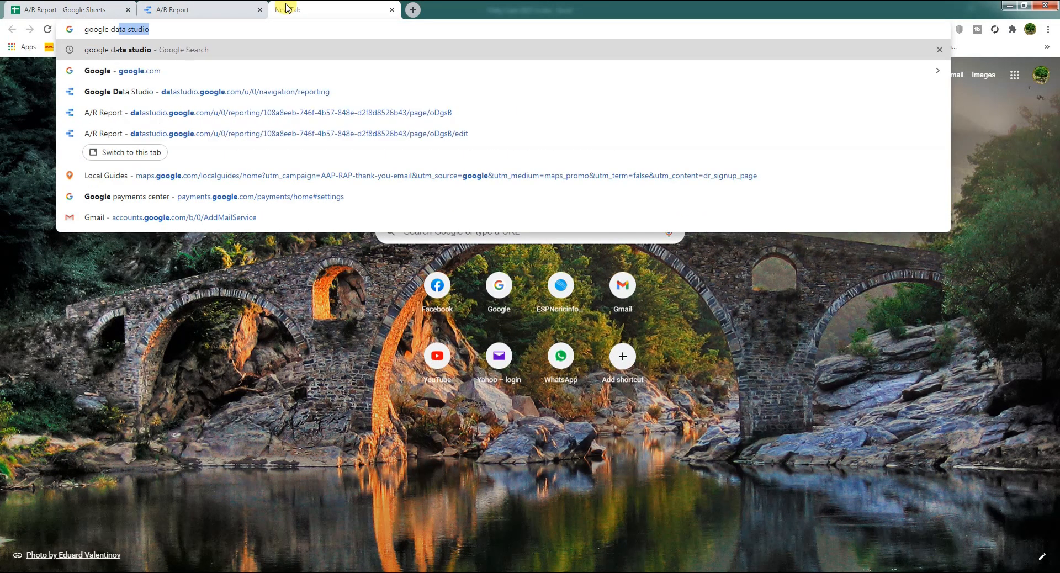
pyautogui.write('ta studio')
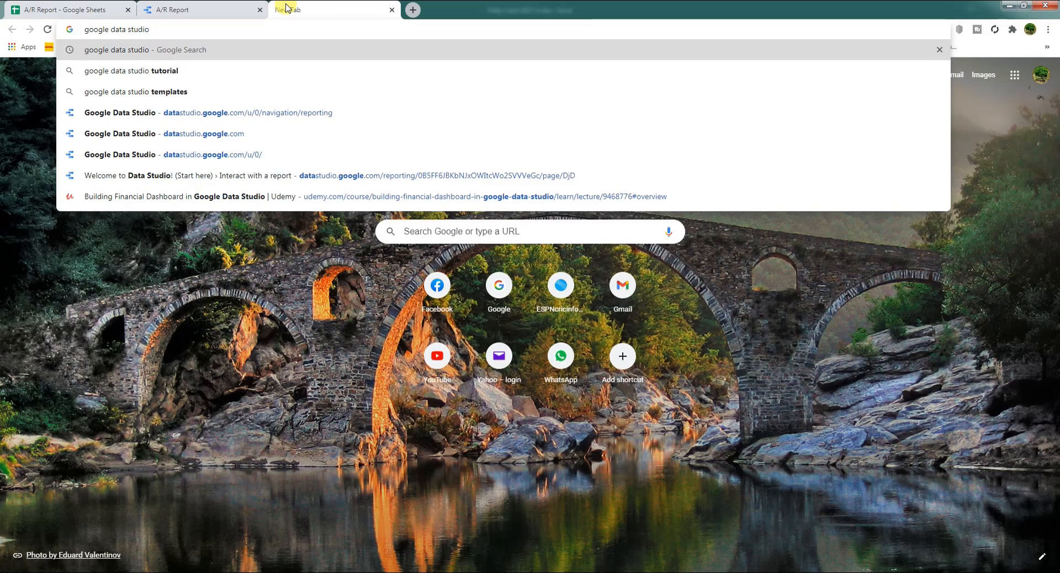
pyautogui.press('Return')
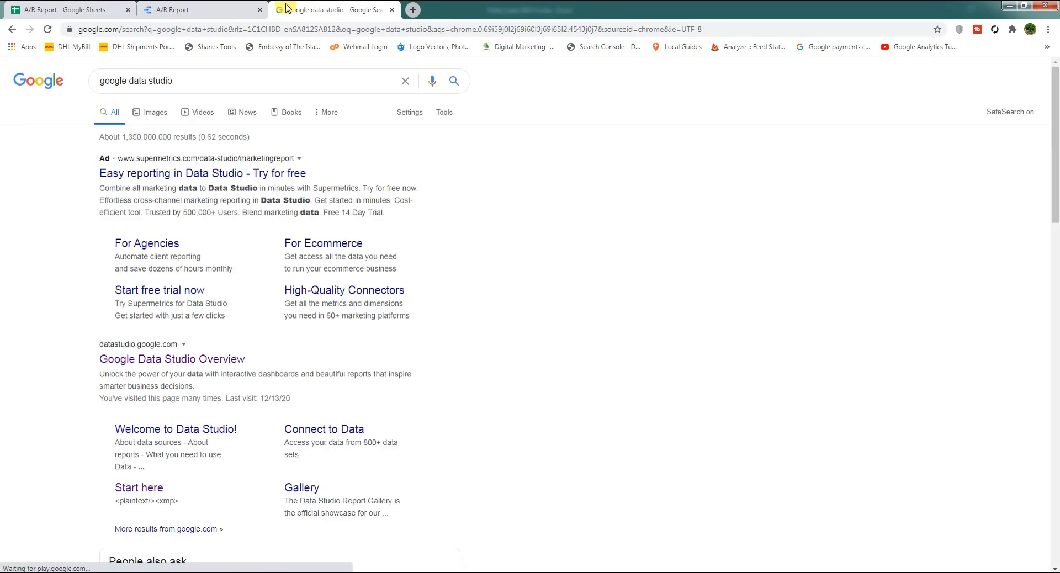
pyautogui.click(168, 359)
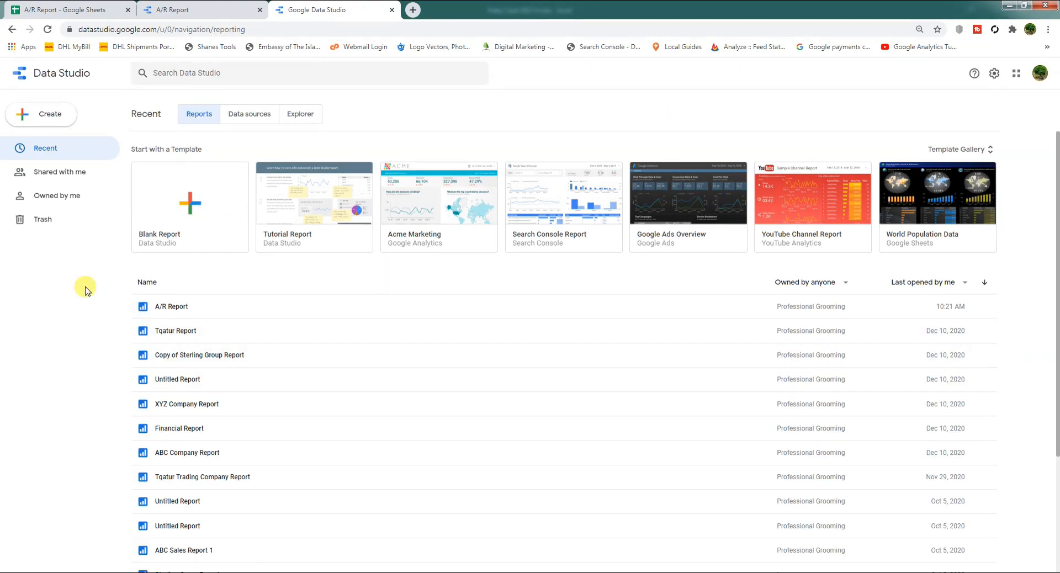
# Create a blank report and add Sheet1 of the A/R Report spreadsheet as its data through the Google Sheets connector
pyautogui.click(184, 212)
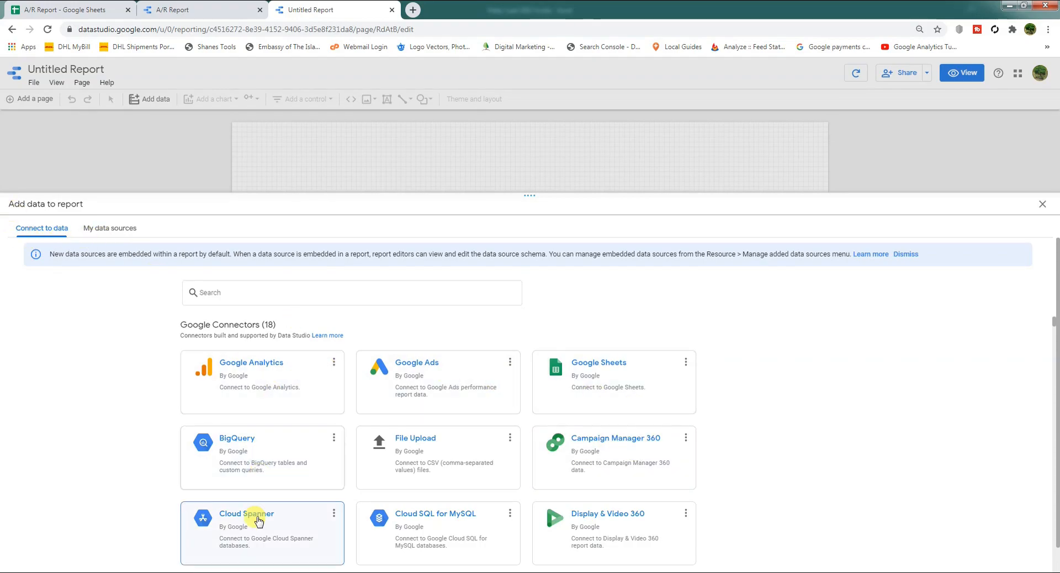
pyautogui.click(594, 377)
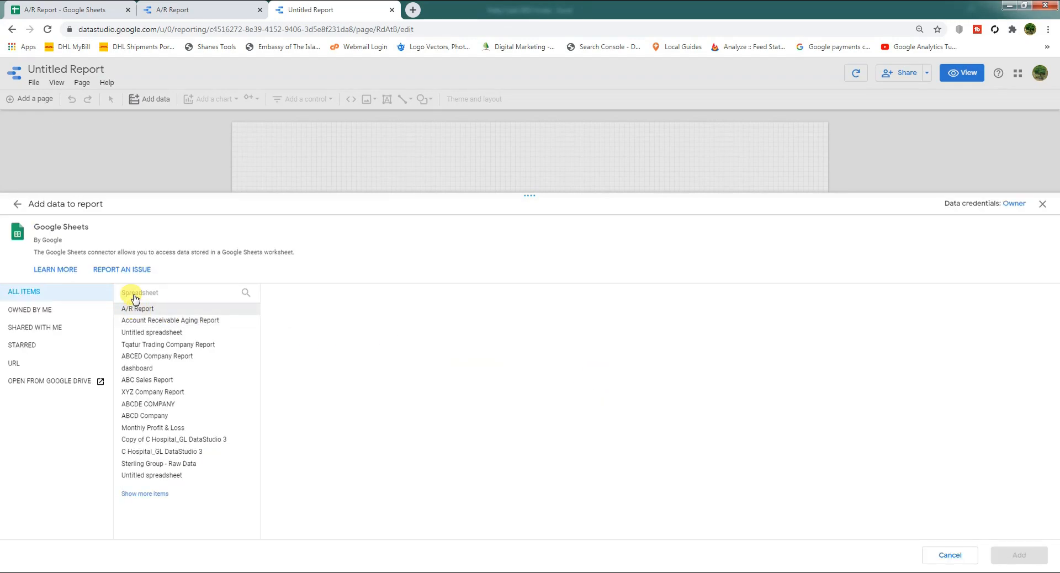
pyautogui.click(47, 7)
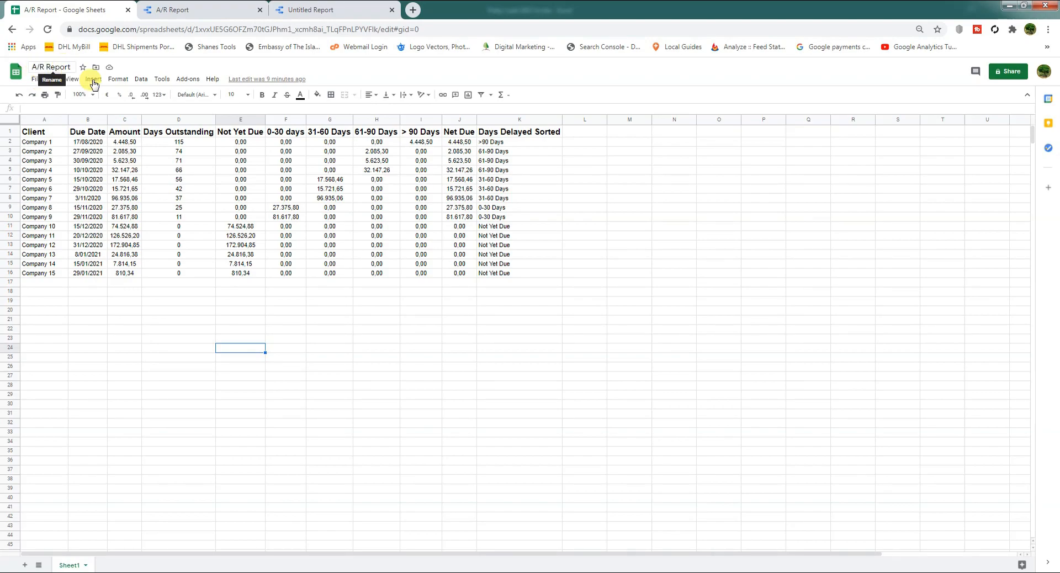
pyautogui.click(309, 10)
pyautogui.click(132, 311)
pyautogui.click(265, 310)
pyautogui.click(64, 10)
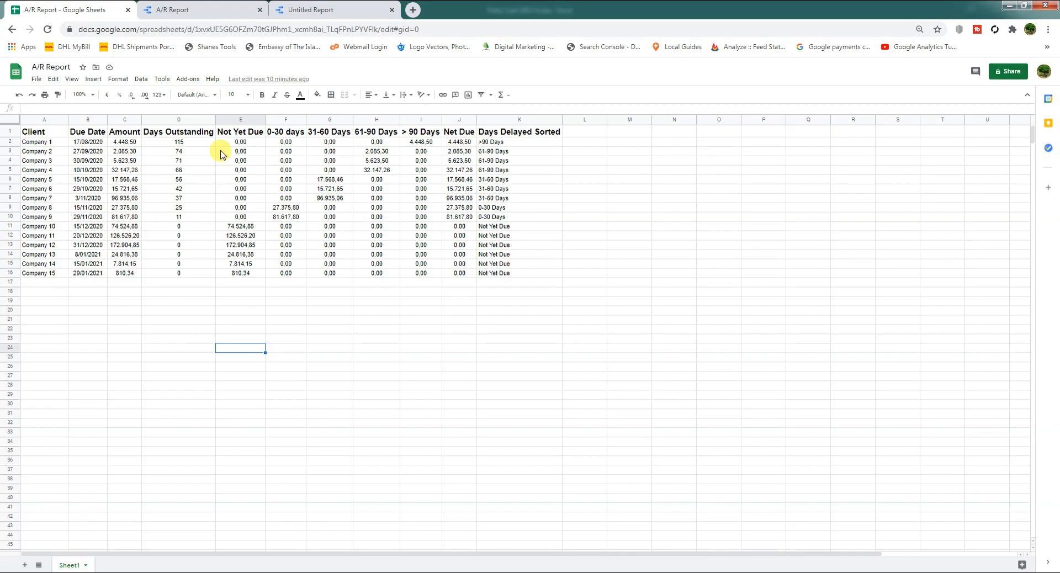
pyautogui.click(301, 9)
pyautogui.click(1019, 555)
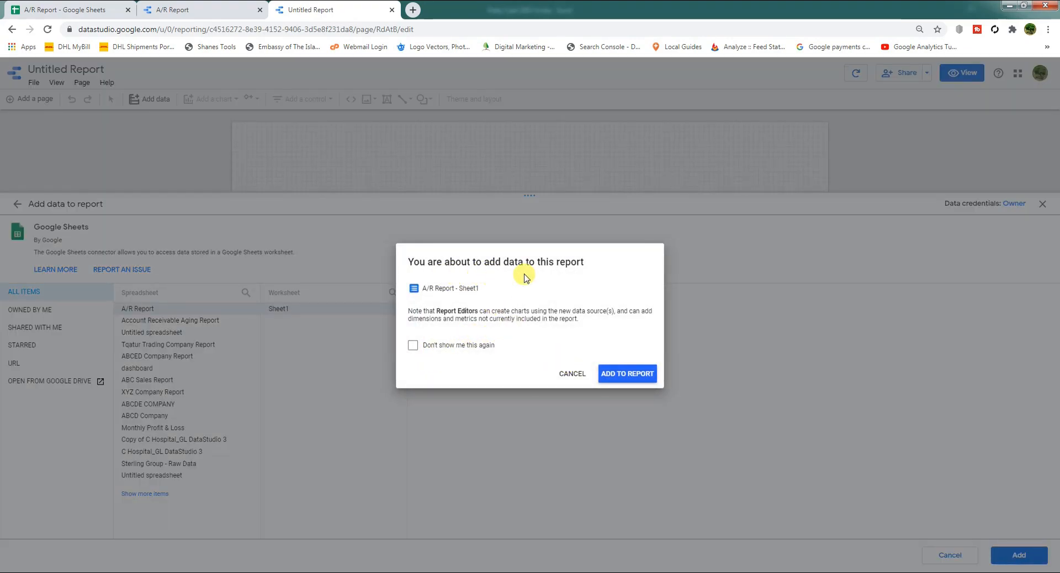
pyautogui.click(625, 377)
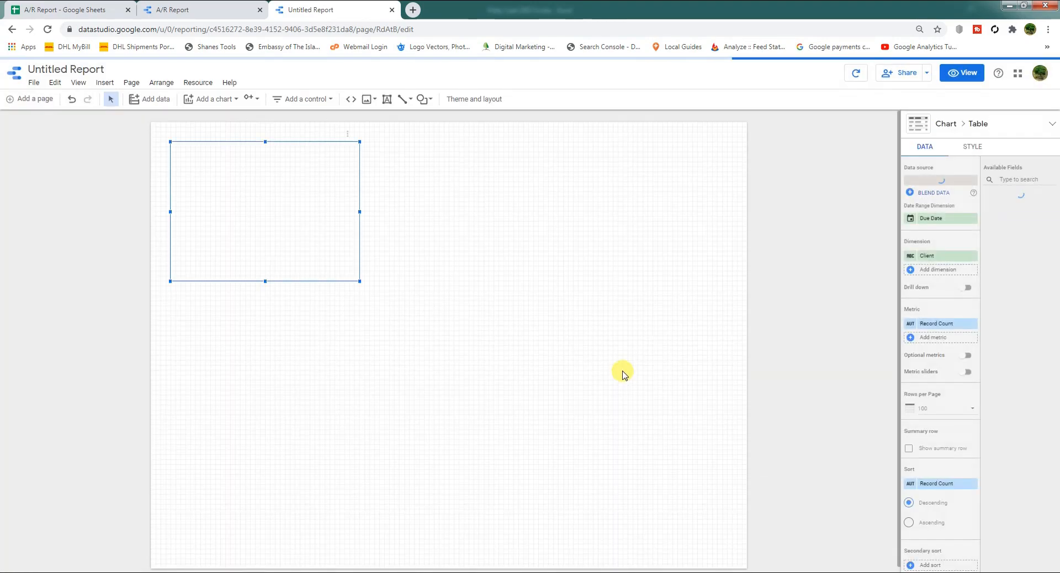
# Delete the default Client and Record Count table from the report canvas
pyautogui.moveTo(360, 281); pyautogui.dragTo(629, 319)
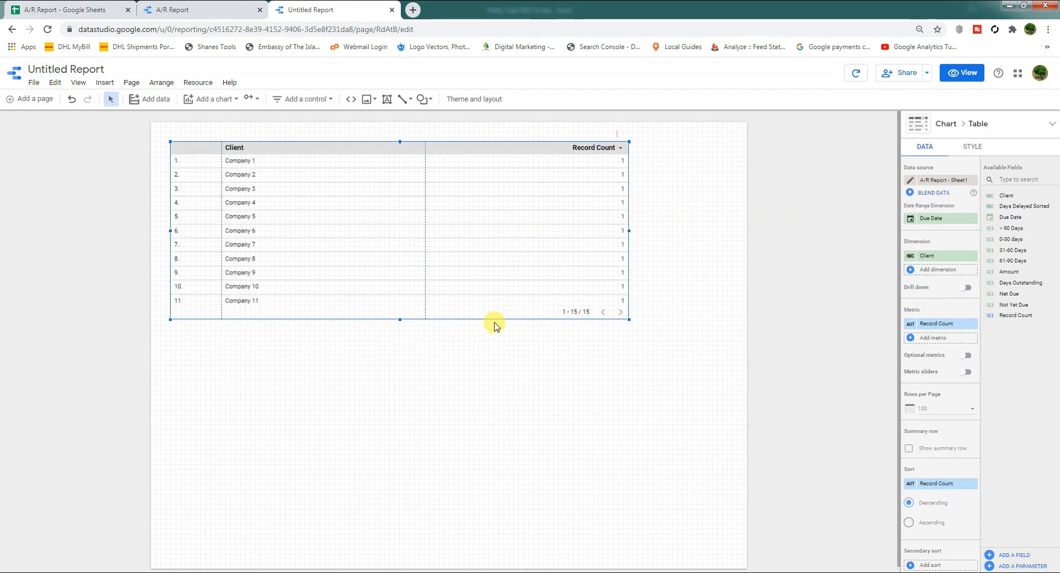
pyautogui.press('Delete')
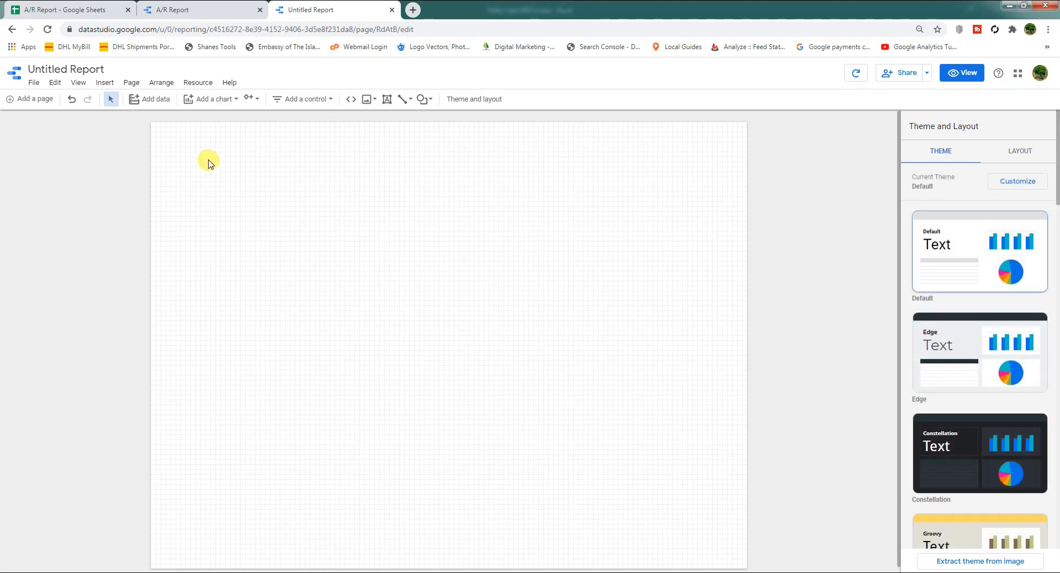
# Open the added A/R Report - Sheet1 data source for editing and compare its fields with the column headers in Google Sheets
pyautogui.click(194, 85)
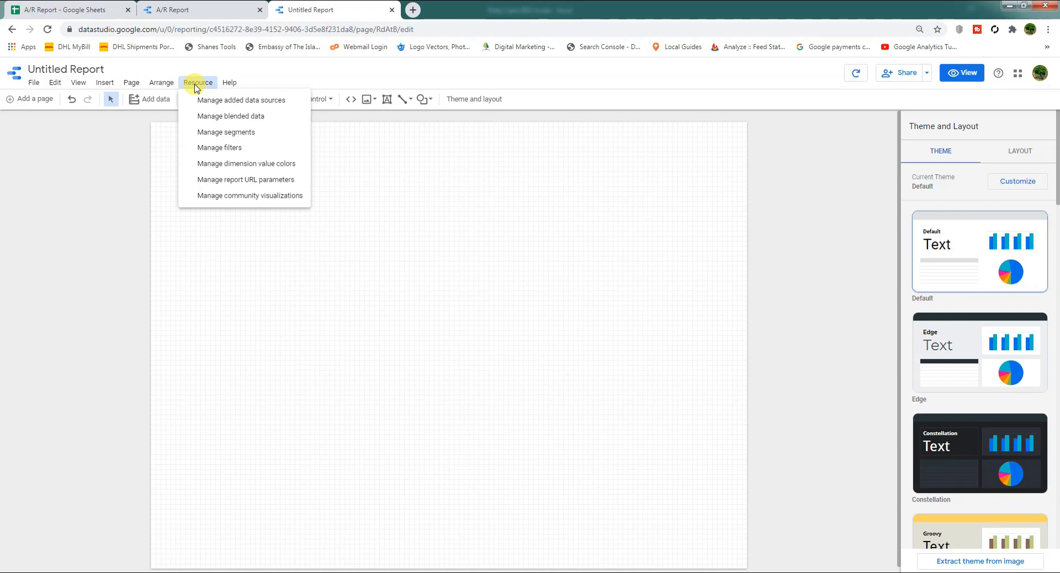
pyautogui.click(270, 103)
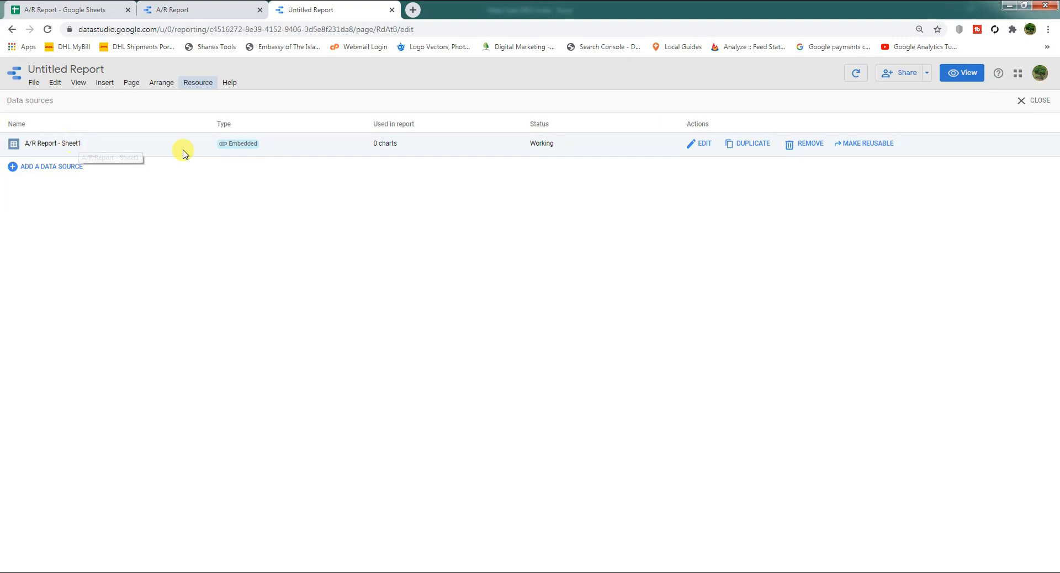
pyautogui.click(701, 144)
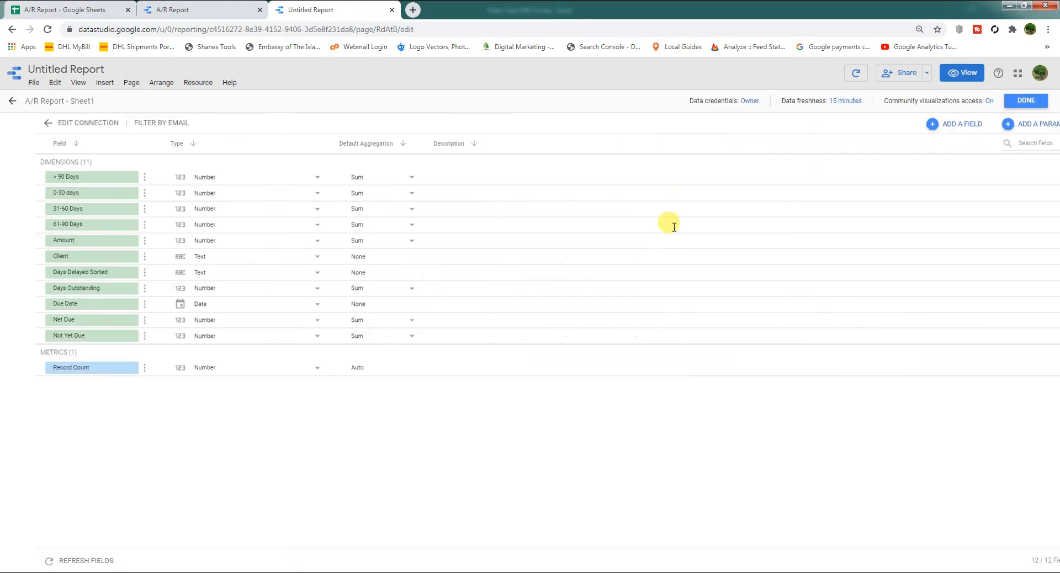
pyautogui.click(24, 177)
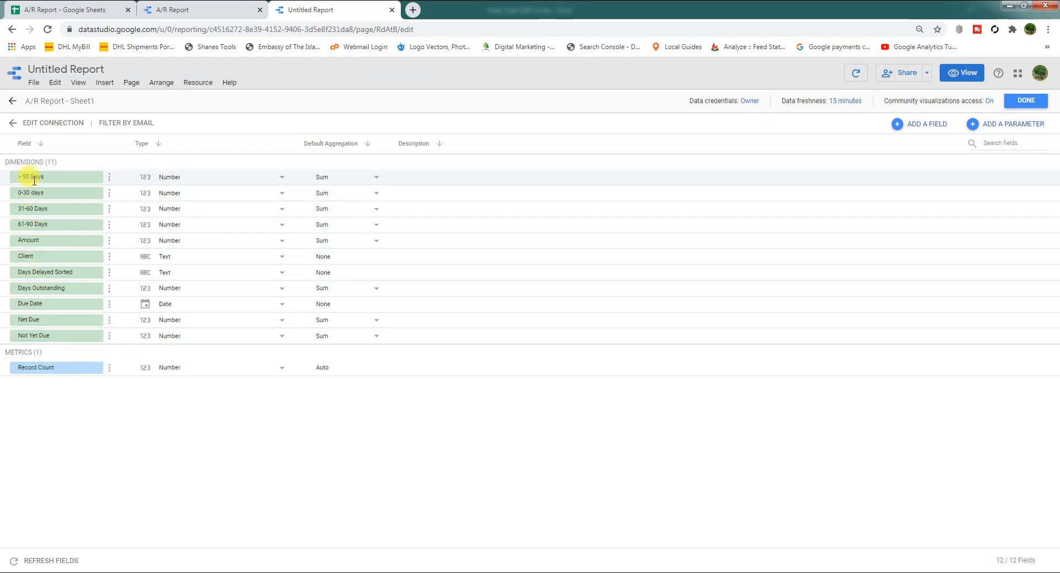
pyautogui.click(75, 10)
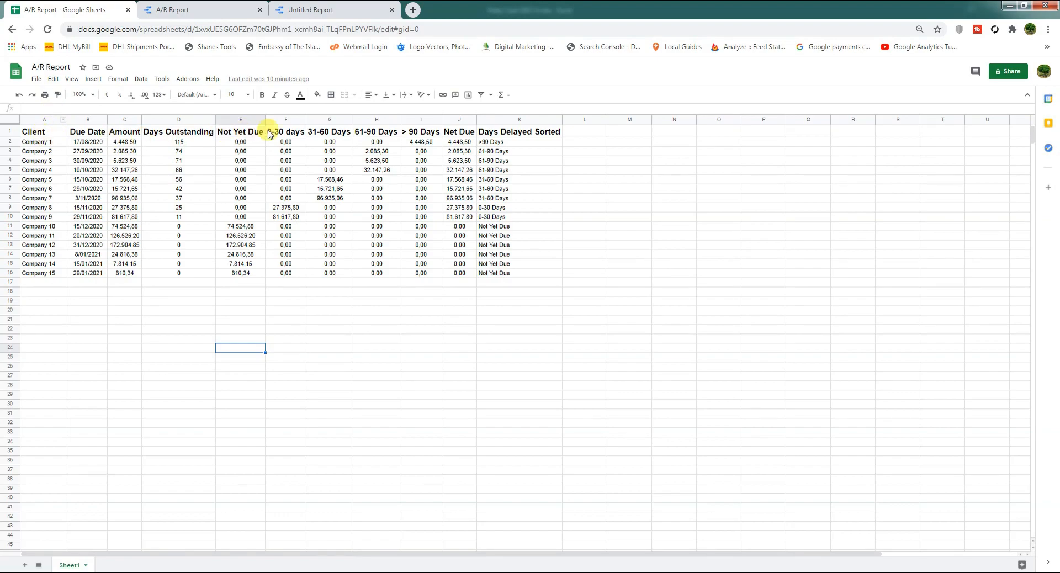
pyautogui.click(309, 10)
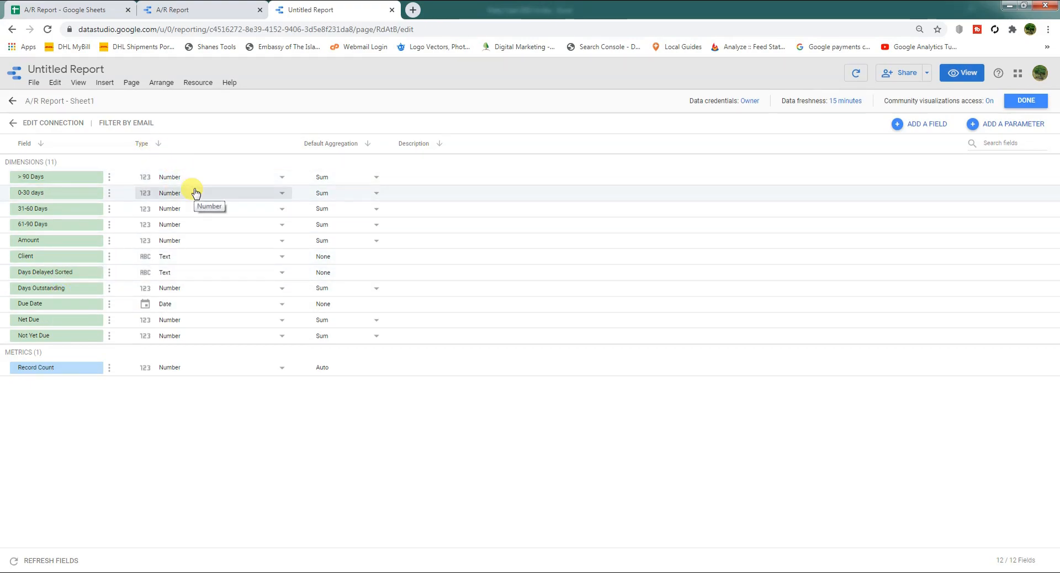
# Review the data type options for the > 90 Days field and compare the Days Delayed Sorted field with its sheet column
pyautogui.click(279, 177)
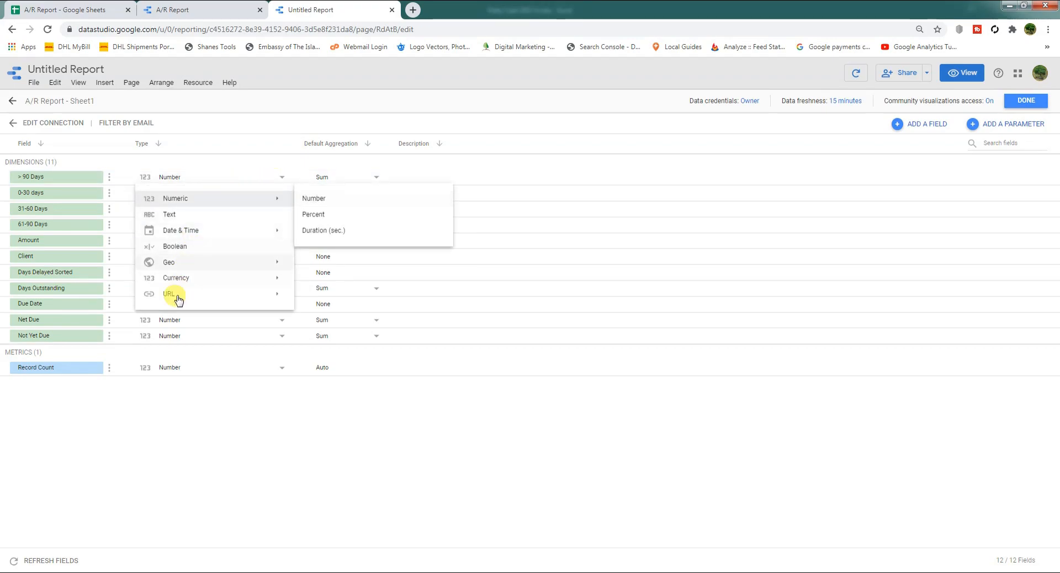
pyautogui.click(193, 401)
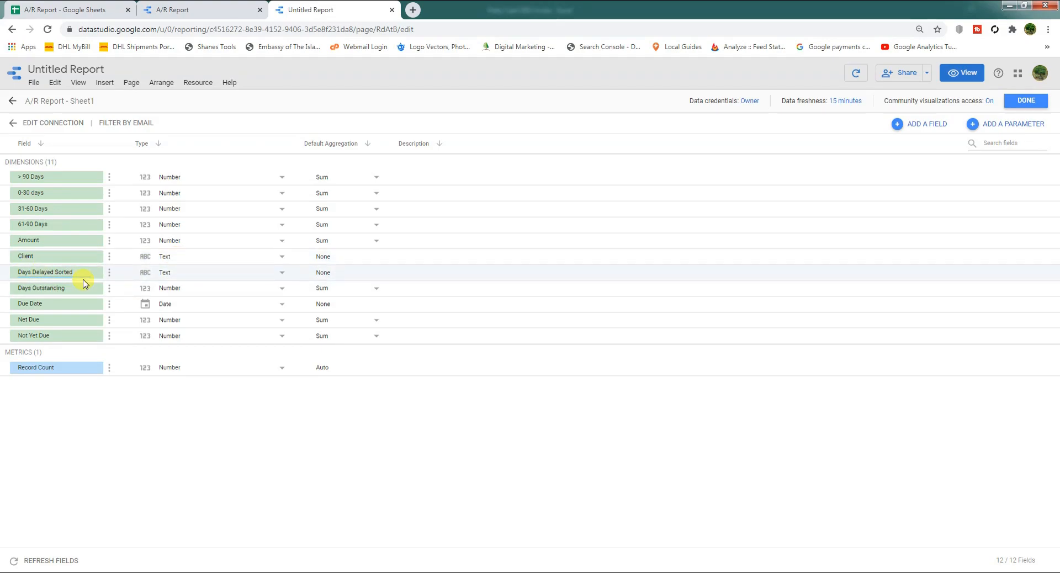
pyautogui.hotkey('ctrl', '1')
pyautogui.click(491, 119)
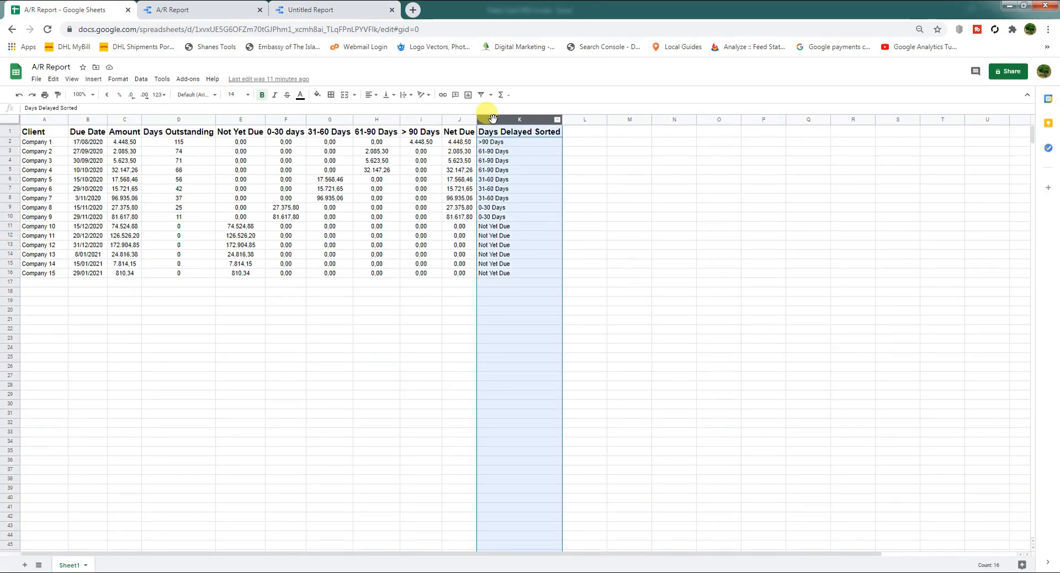
pyautogui.click(358, 16)
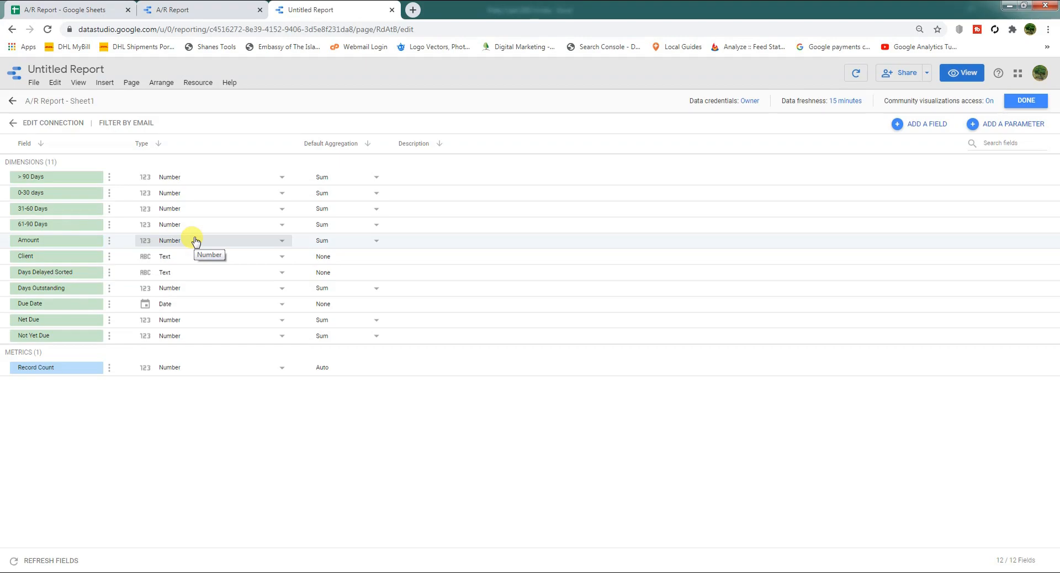
# Recheck the > 90 Days field's type choices without changing them and finish editing the data source
pyautogui.click(187, 177)
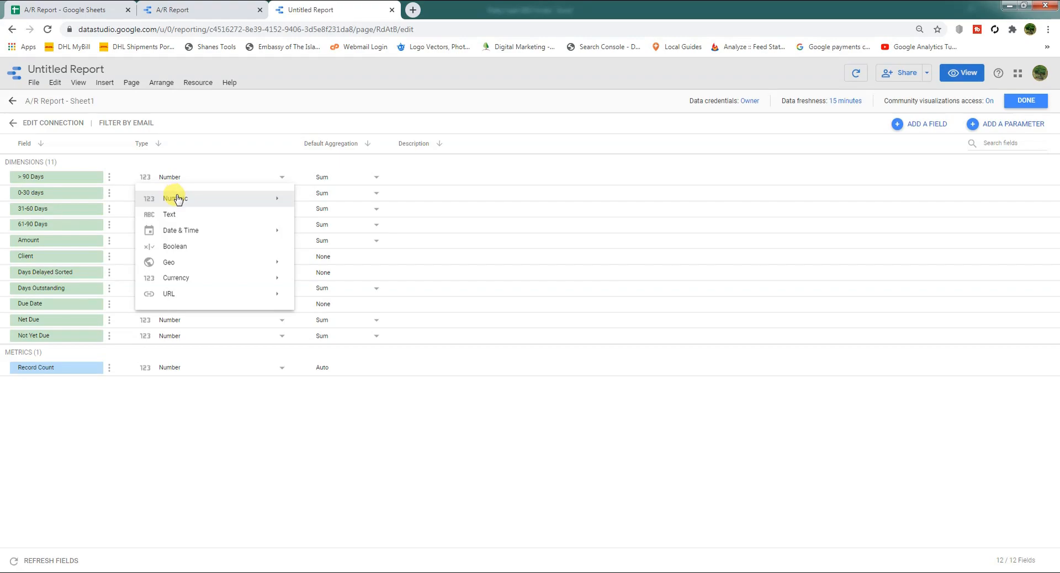
pyautogui.moveTo(176, 197)
pyautogui.click(193, 162)
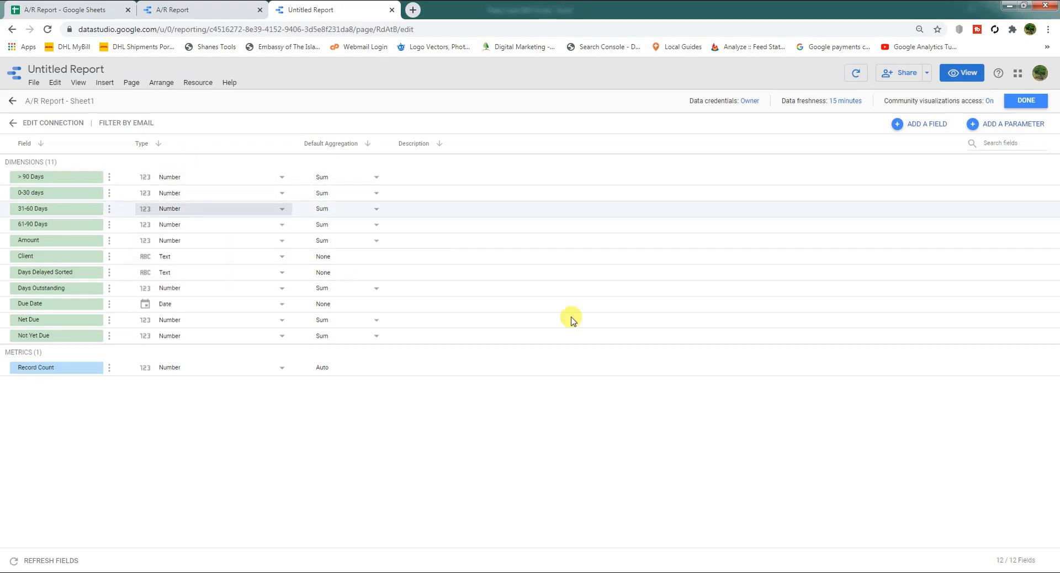
pyautogui.click(1027, 102)
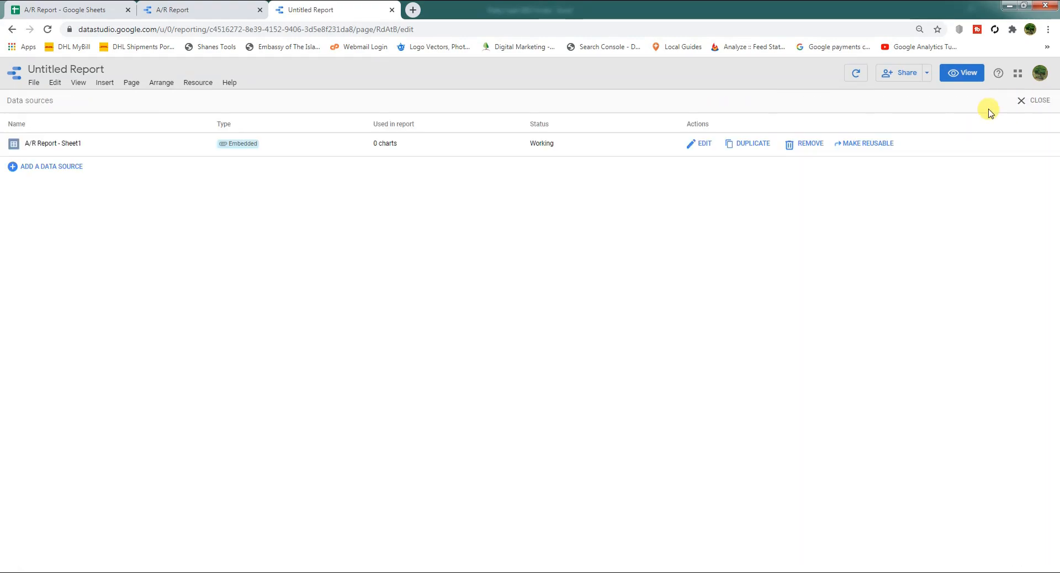
# Leave the data sources list and rename the report as Accounts Receivable Dashboard Report
pyautogui.click(1036, 103)
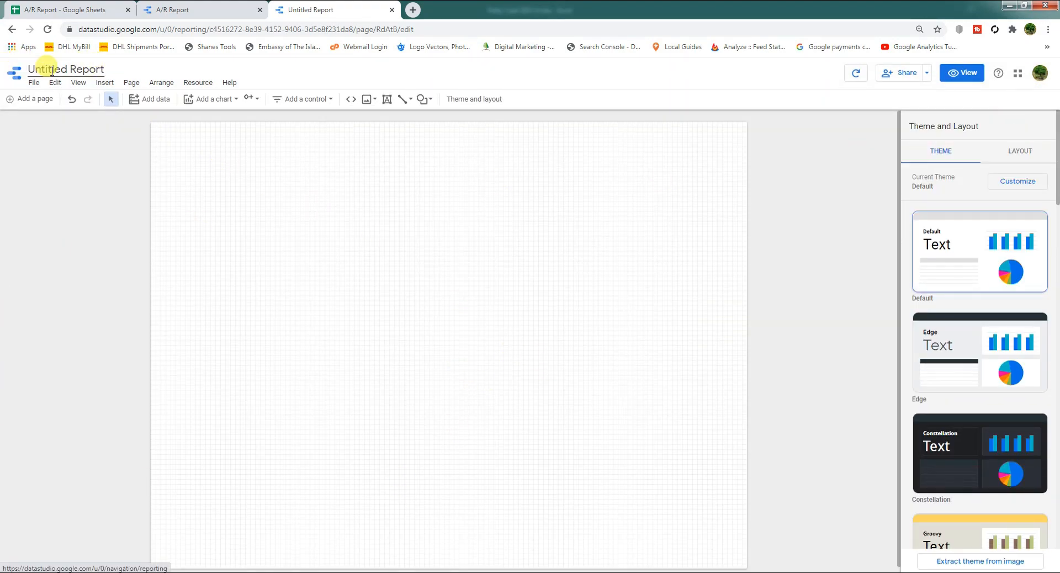
pyautogui.moveTo(67, 69); pyautogui.dragTo(17, 56)
pyautogui.write('Accounts Receivable Dashboar')
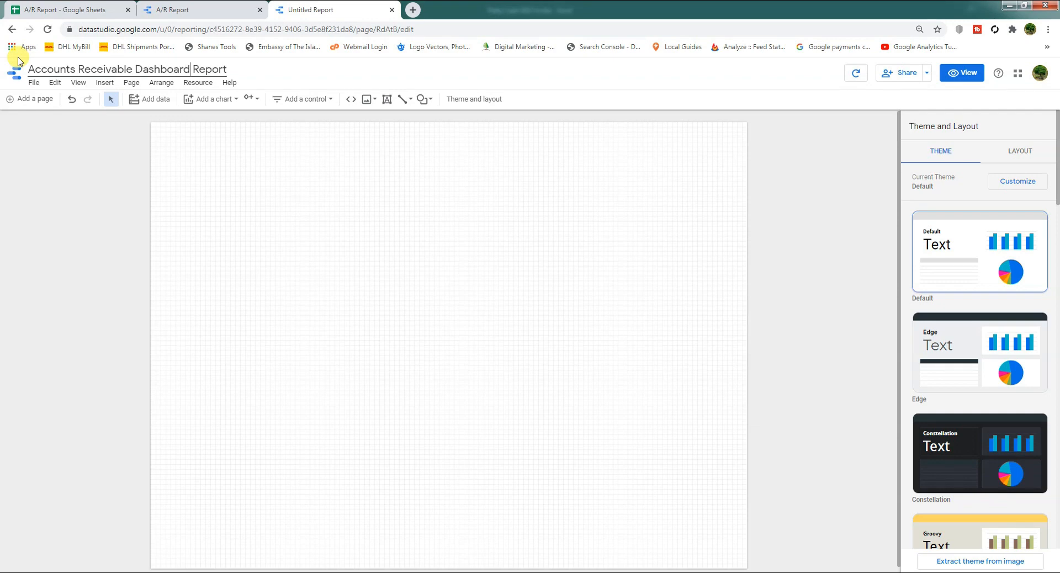
pyautogui.click(290, 65)
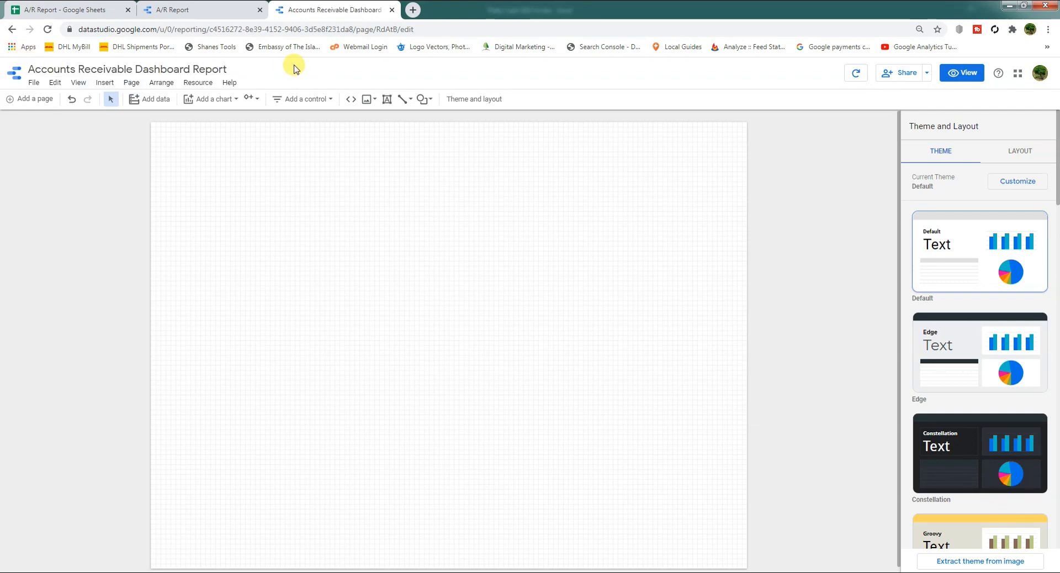
# Remove the report's margin in the layout settings and set the canvas size to Screen (16:9) - Landscape
pyautogui.click(1020, 154)
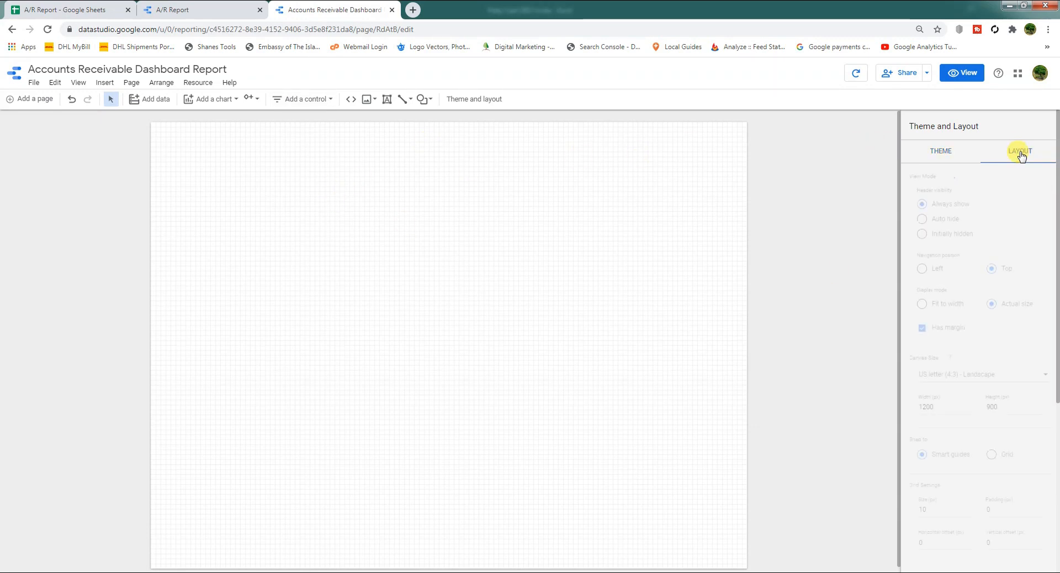
pyautogui.click(922, 328)
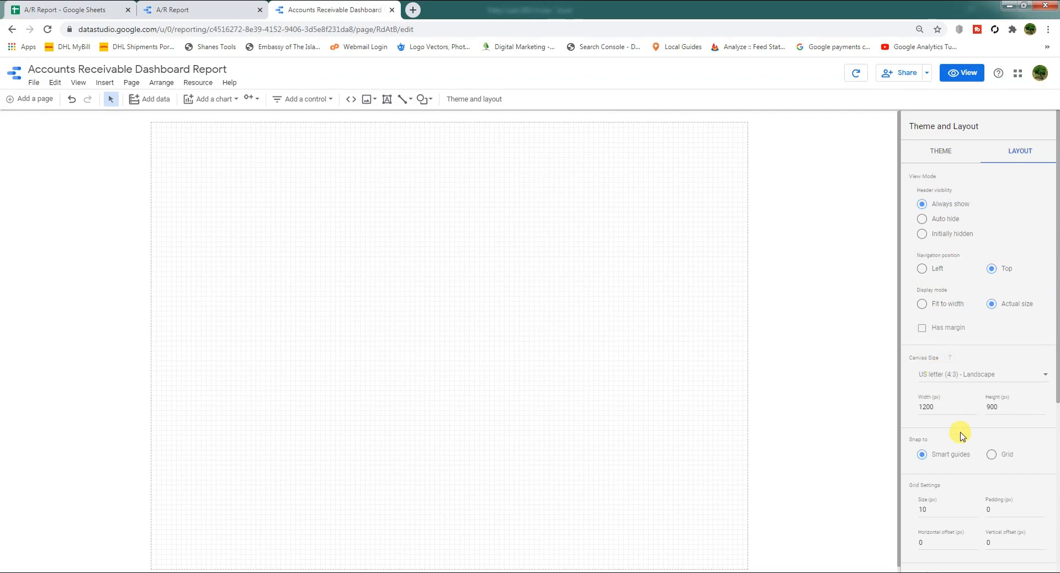
pyautogui.scroll(-2, 959, 430)
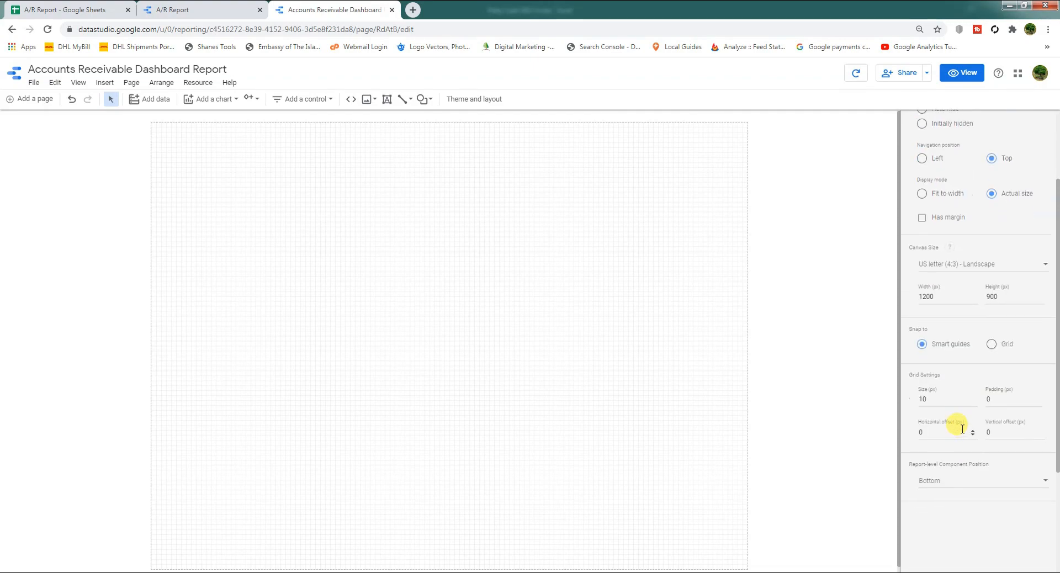
pyautogui.click(983, 265)
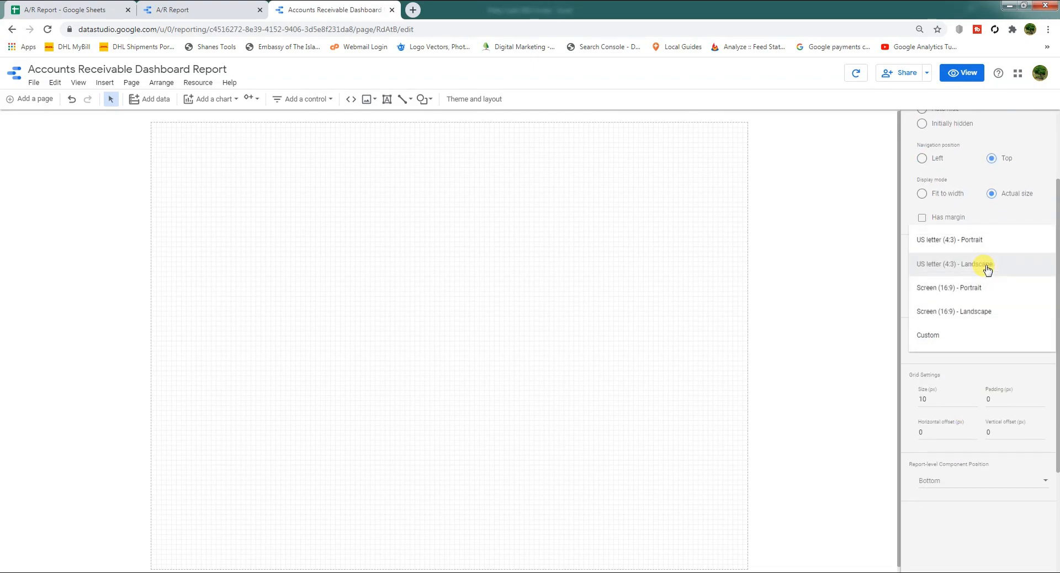
pyautogui.click(951, 315)
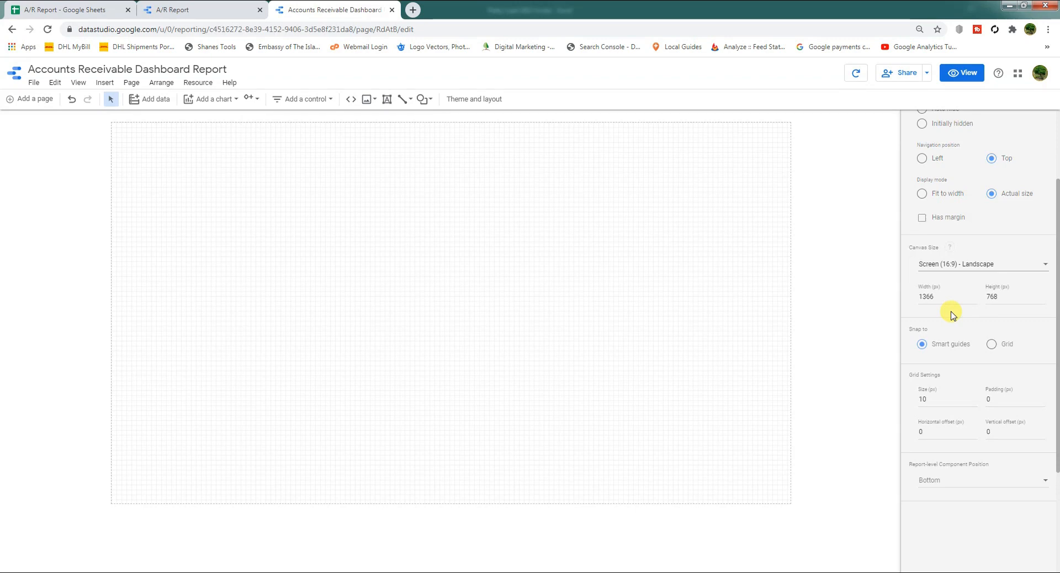
# Set a custom canvas size of 1800 px wide by 900 px high and return to the theme settings
pyautogui.doubleClick(939, 299)
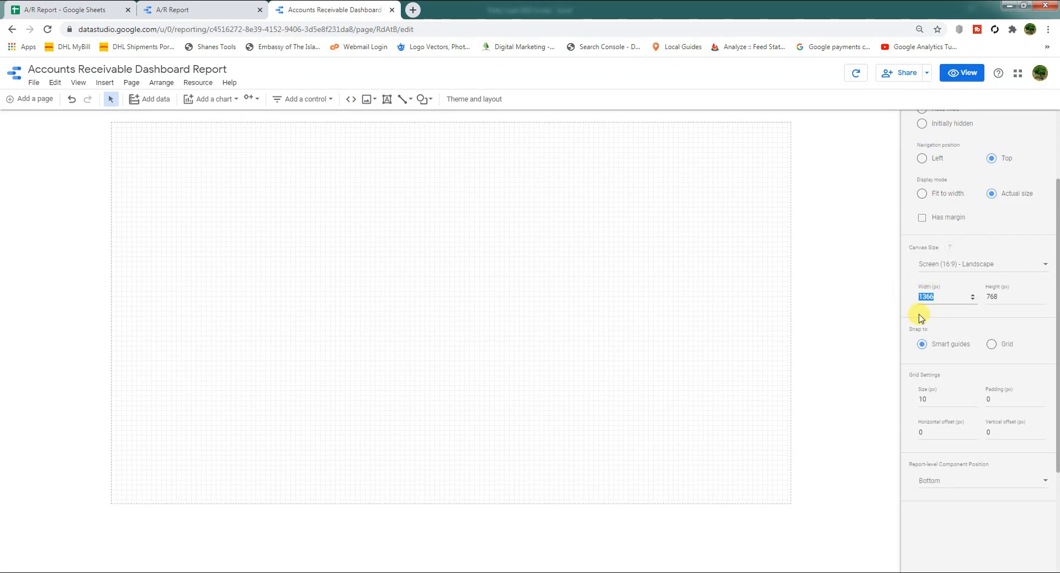
pyautogui.write('1800')
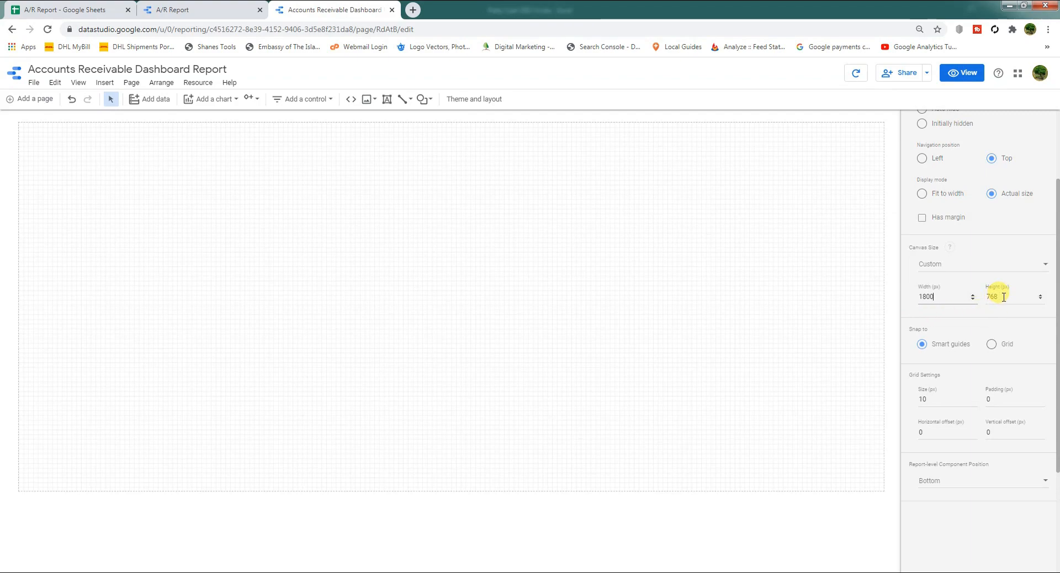
pyautogui.write('1000')
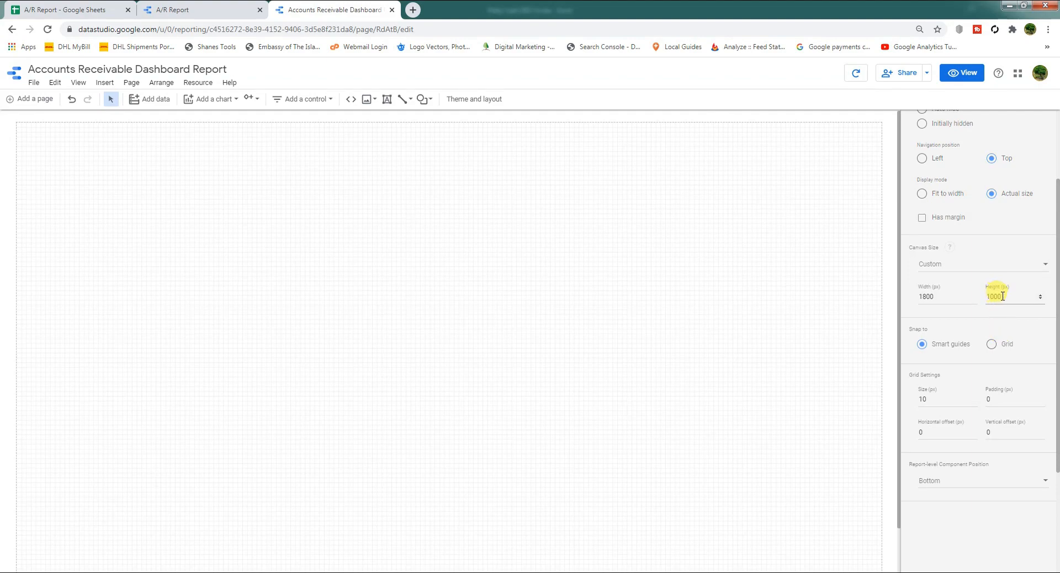
pyautogui.write('9')
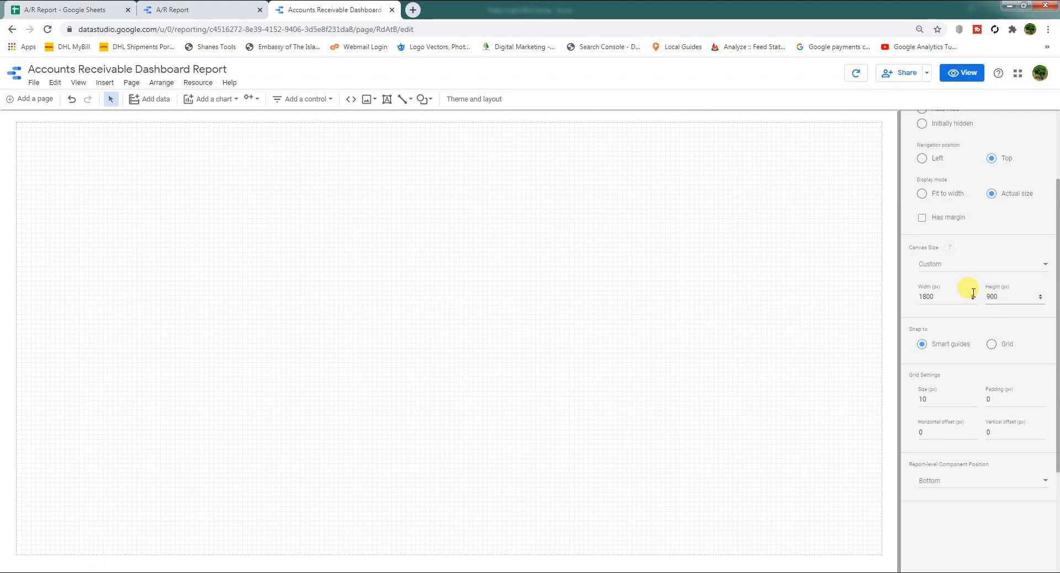
pyautogui.scroll(1, 956, 441)
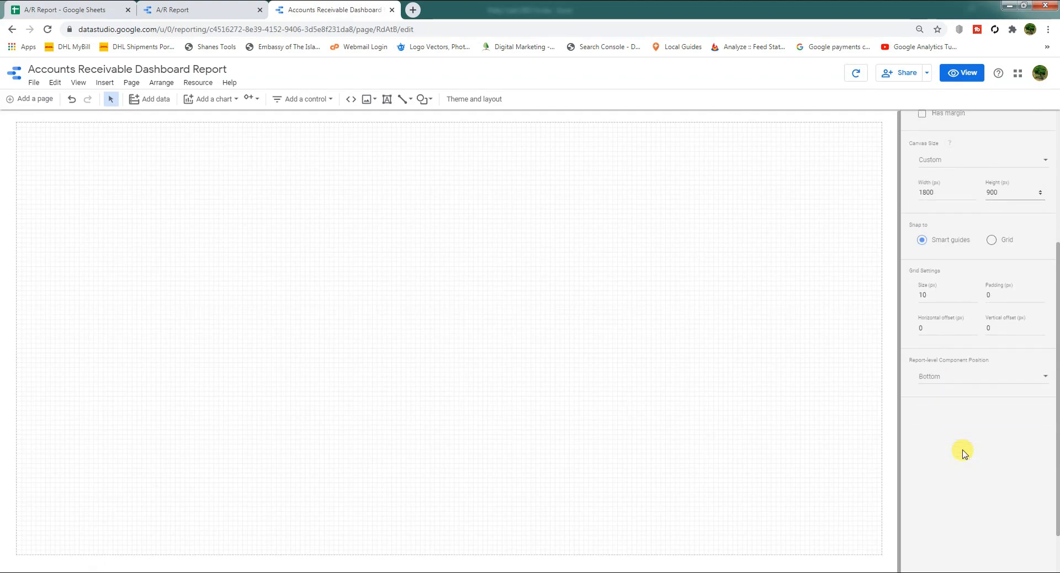
pyautogui.scroll(2, 993, 331)
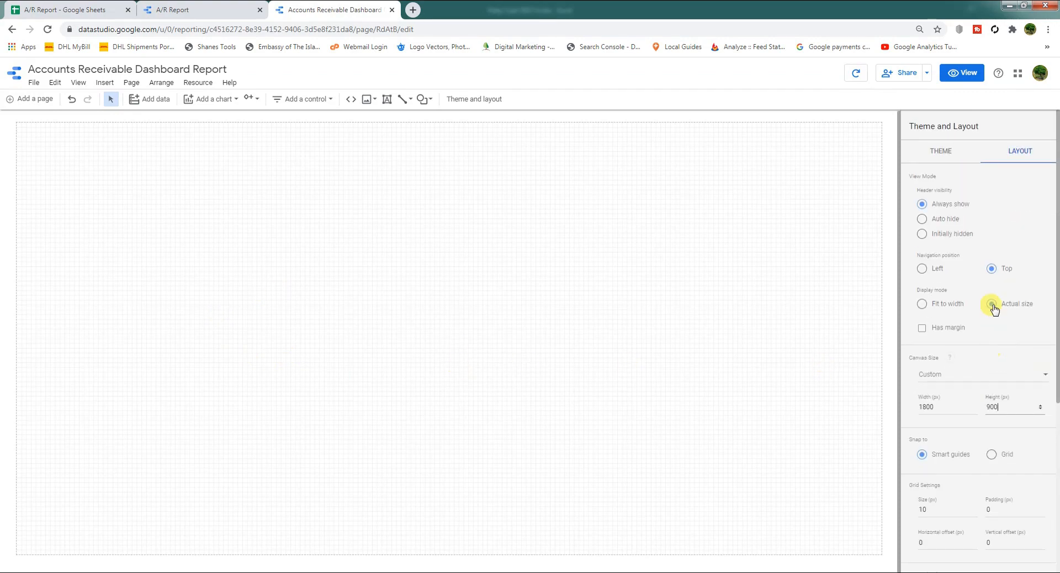
pyautogui.click(994, 406)
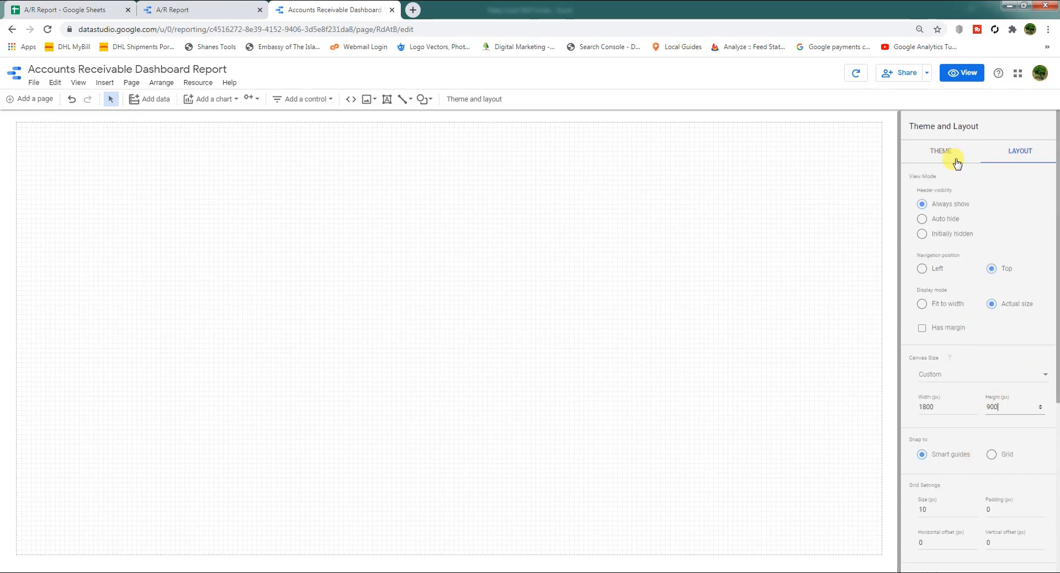
pyautogui.click(940, 152)
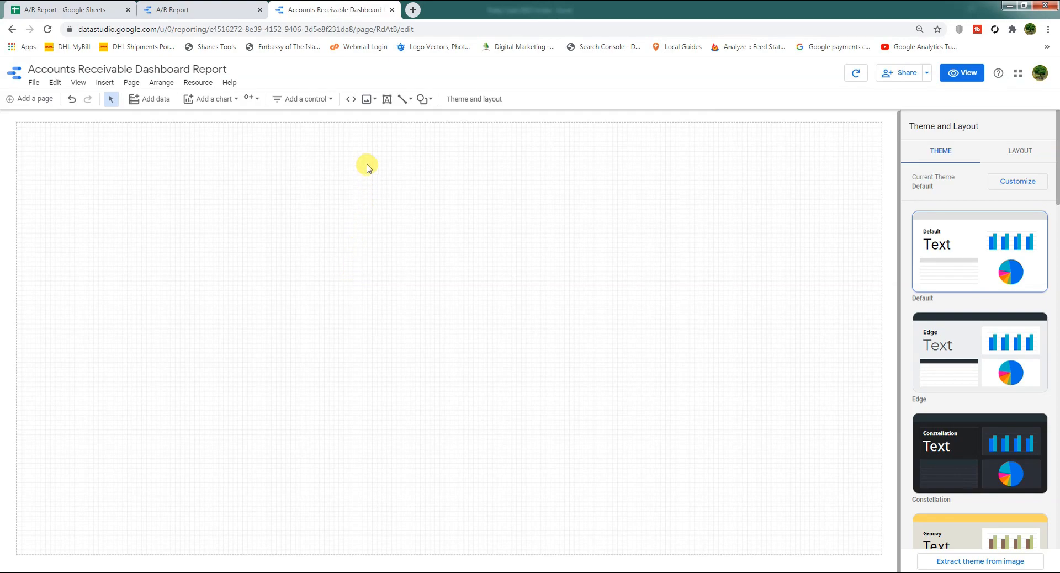
# Draw a rectangle banner across the full width of the canvas's upper edge and fill it dark blue
pyautogui.click(424, 100)
pyautogui.click(433, 119)
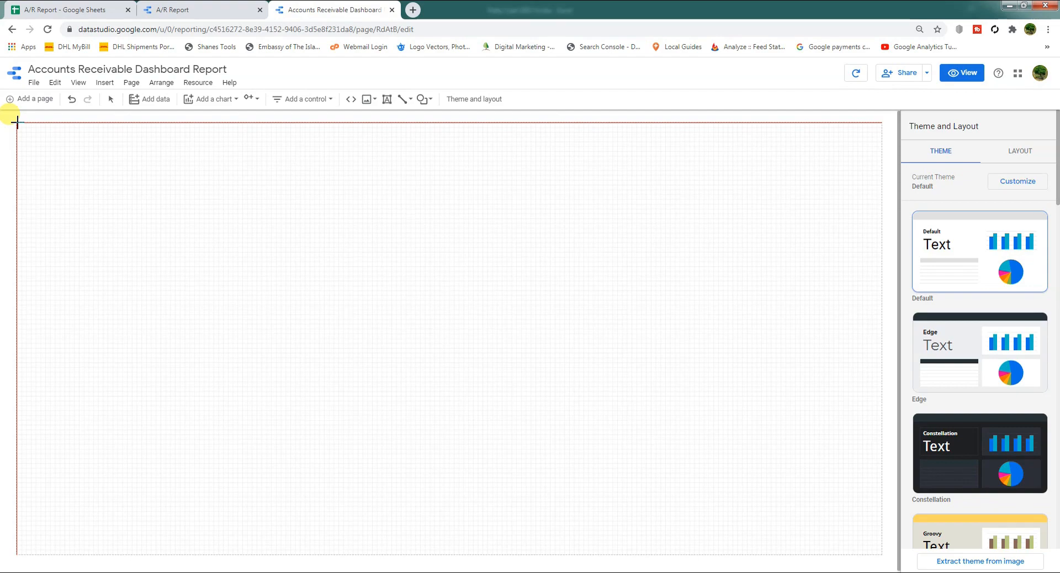
pyautogui.moveTo(17, 122); pyautogui.dragTo(883, 190)
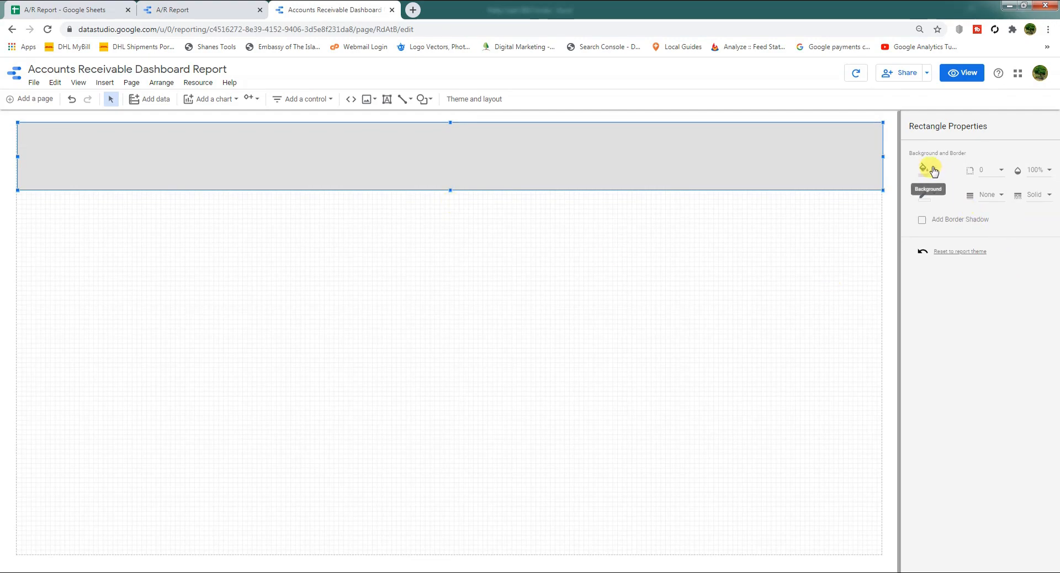
pyautogui.click(933, 169)
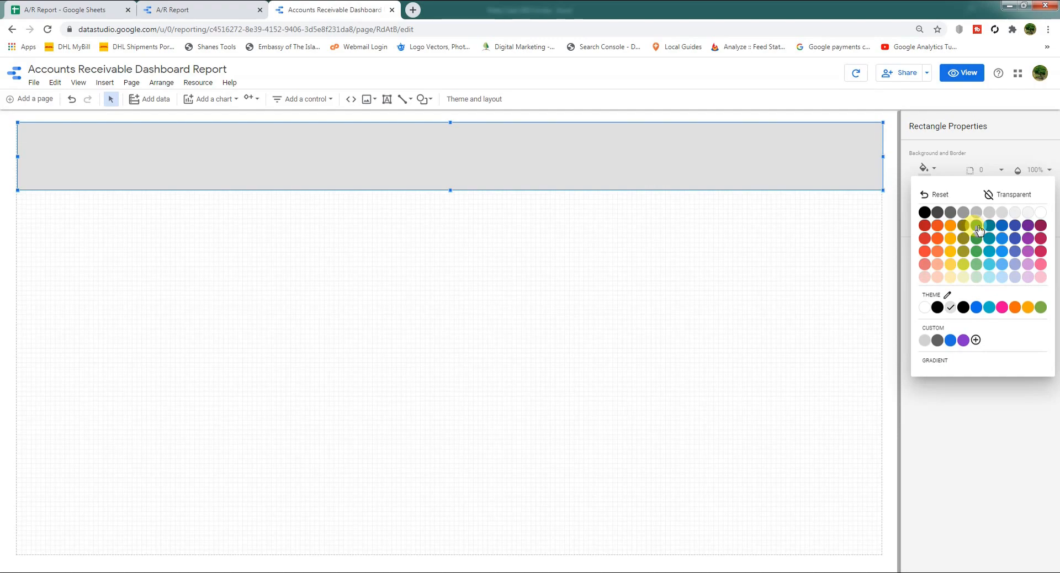
pyautogui.click(1001, 226)
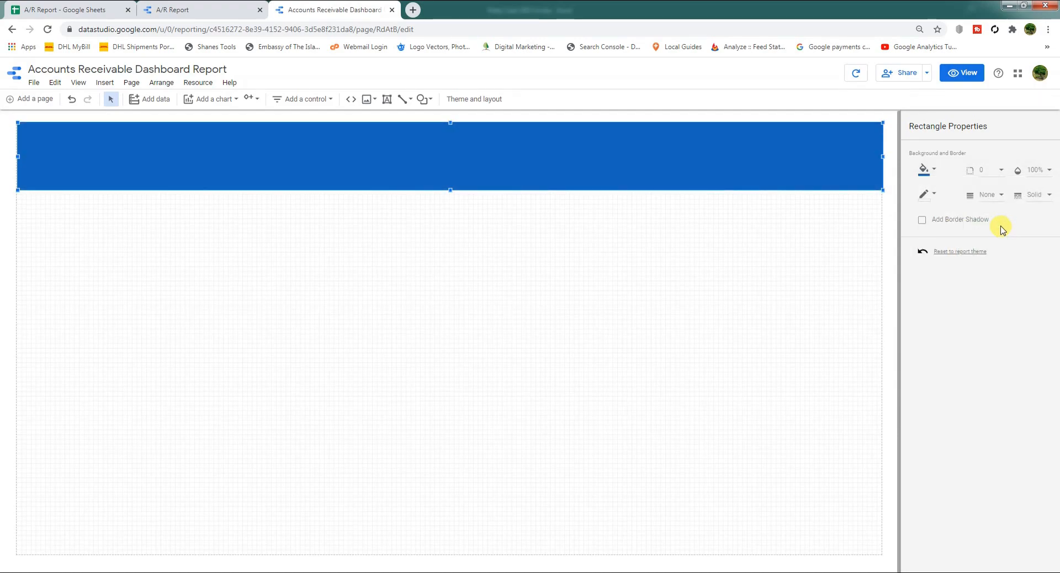
# Give the blue banner a border shadow with a transparent border colour, and preview the report in view mode before resuming editing
pyautogui.click(921, 220)
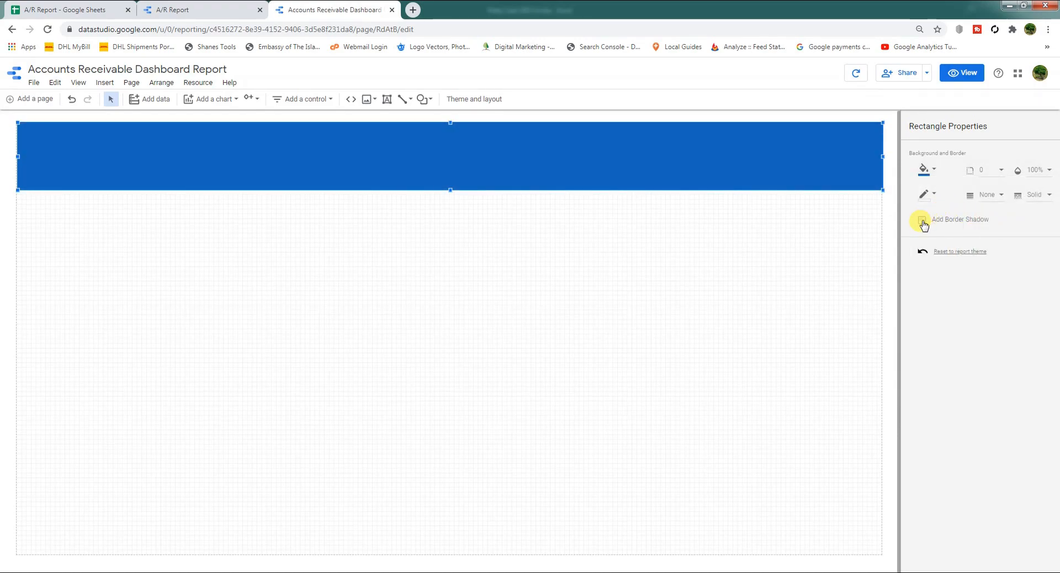
pyautogui.click(934, 197)
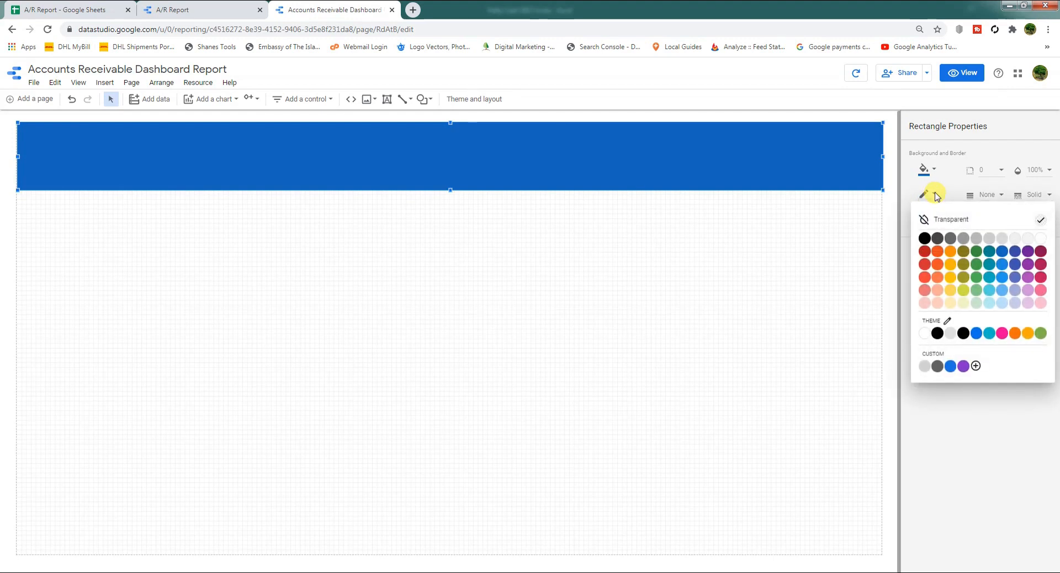
pyautogui.click(1038, 240)
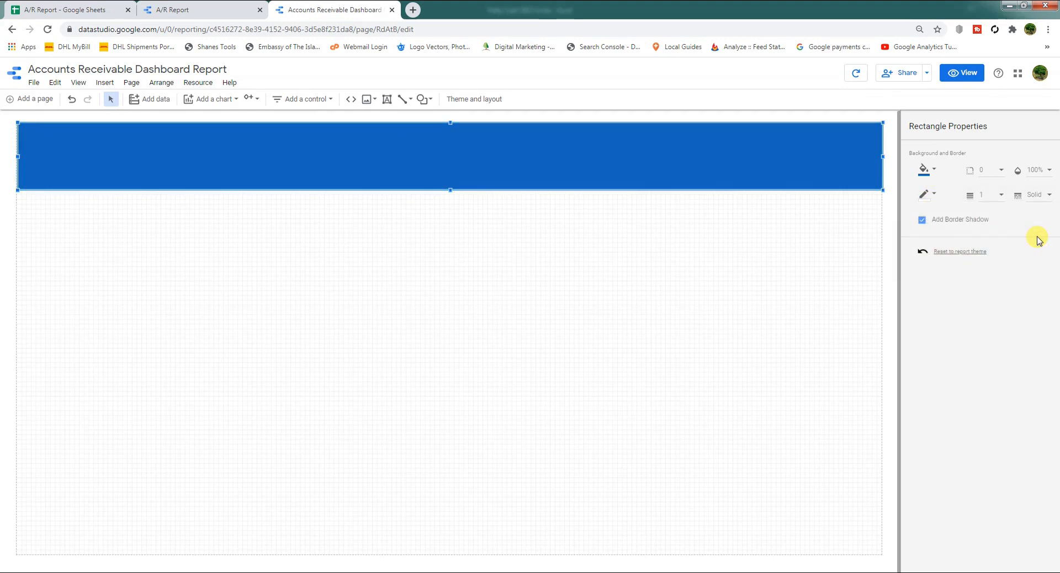
pyautogui.click(936, 194)
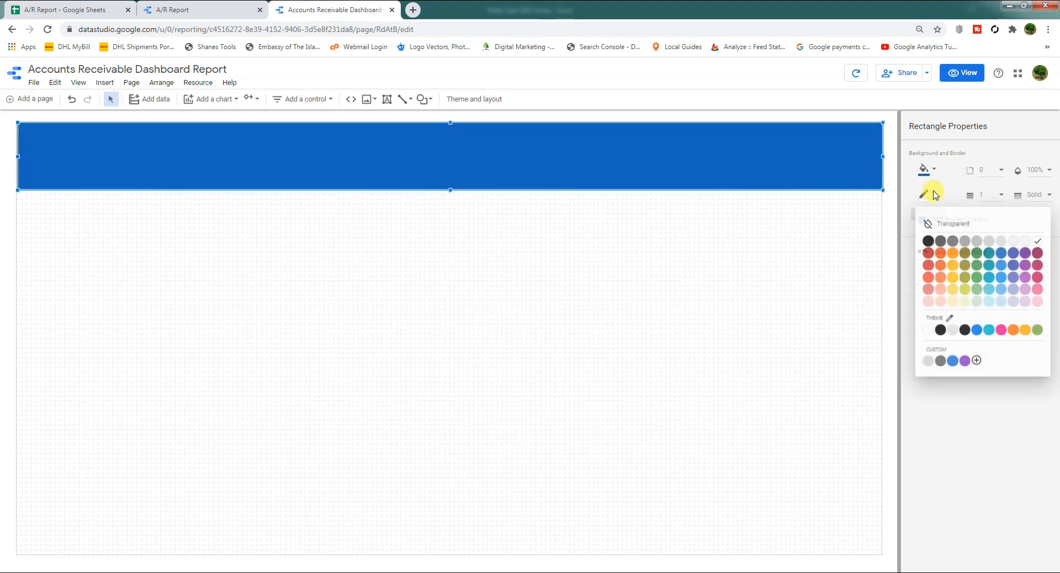
pyautogui.click(929, 217)
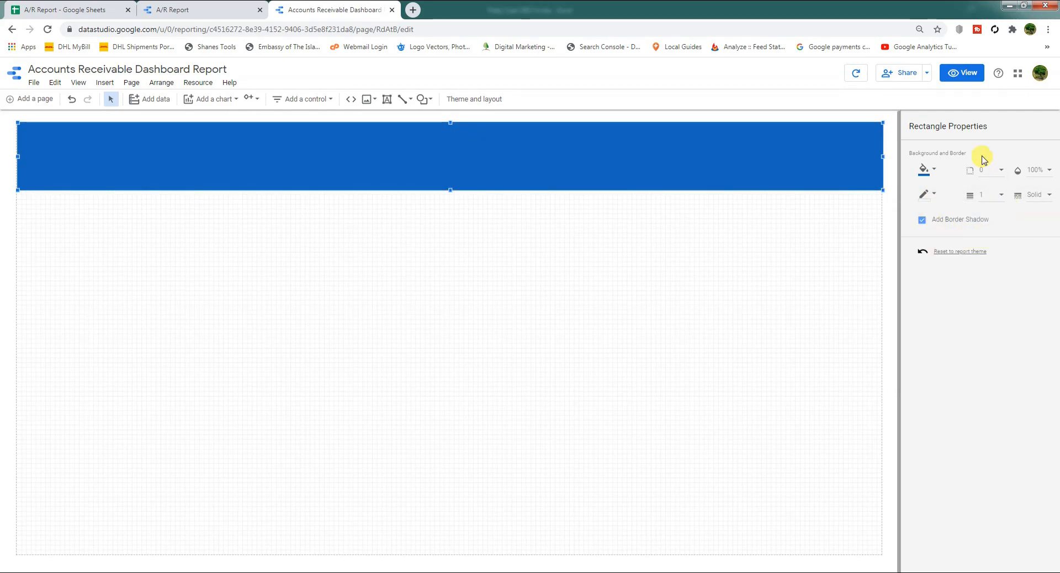
pyautogui.click(961, 75)
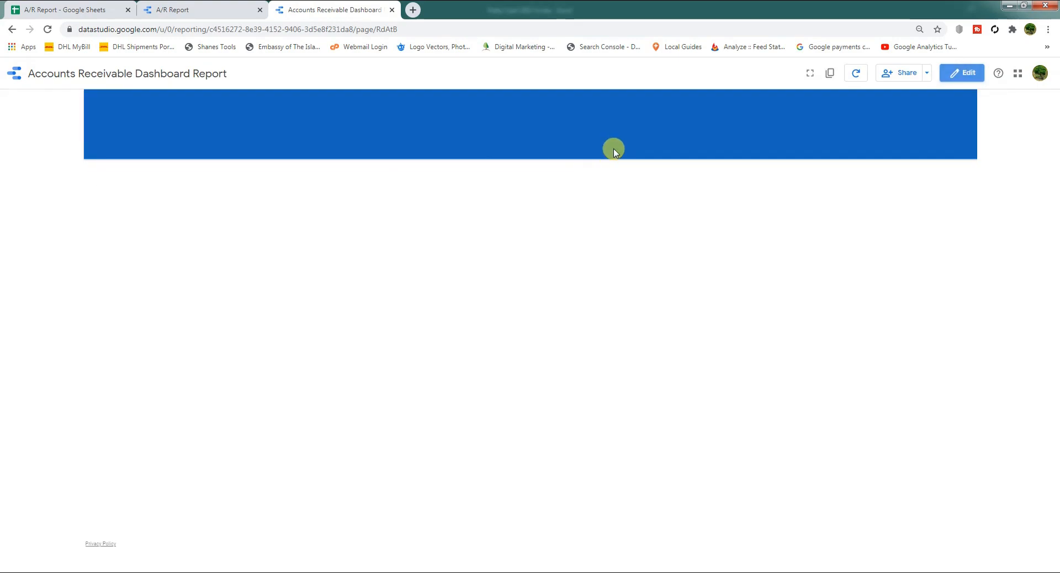
pyautogui.click(951, 76)
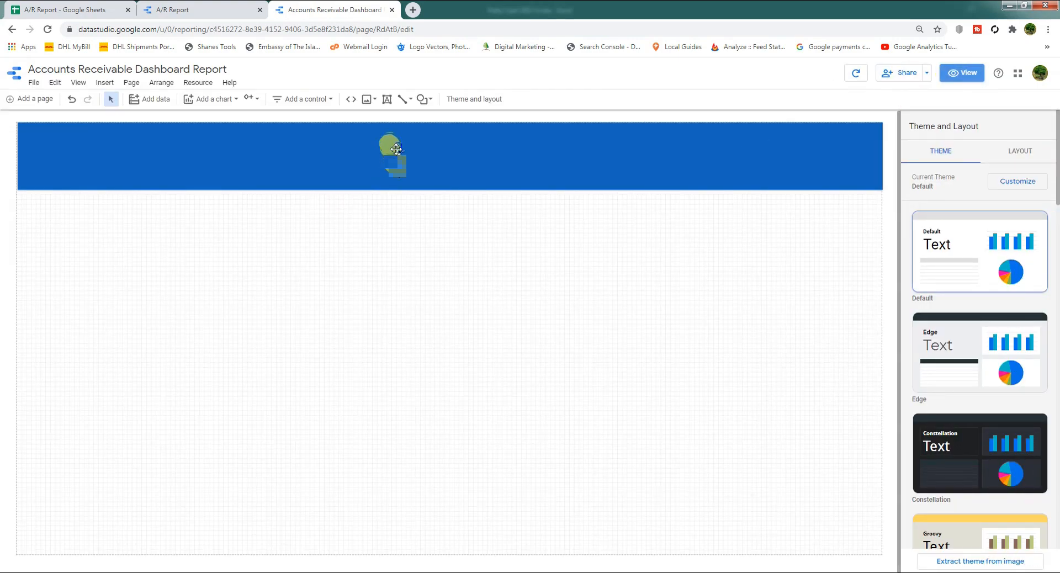
# Add a text box spanning most of the blue banner with the title Accounts Receivable Aging Dashboard
pyautogui.click(387, 104)
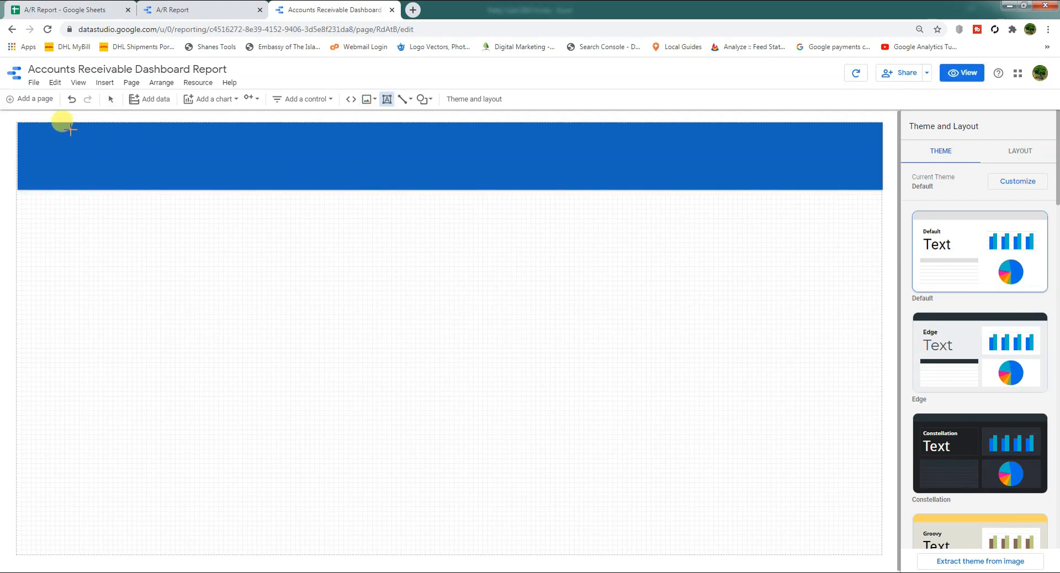
pyautogui.moveTo(48, 126); pyautogui.dragTo(185, 166)
pyautogui.moveTo(425, 171); pyautogui.dragTo(832, 185)
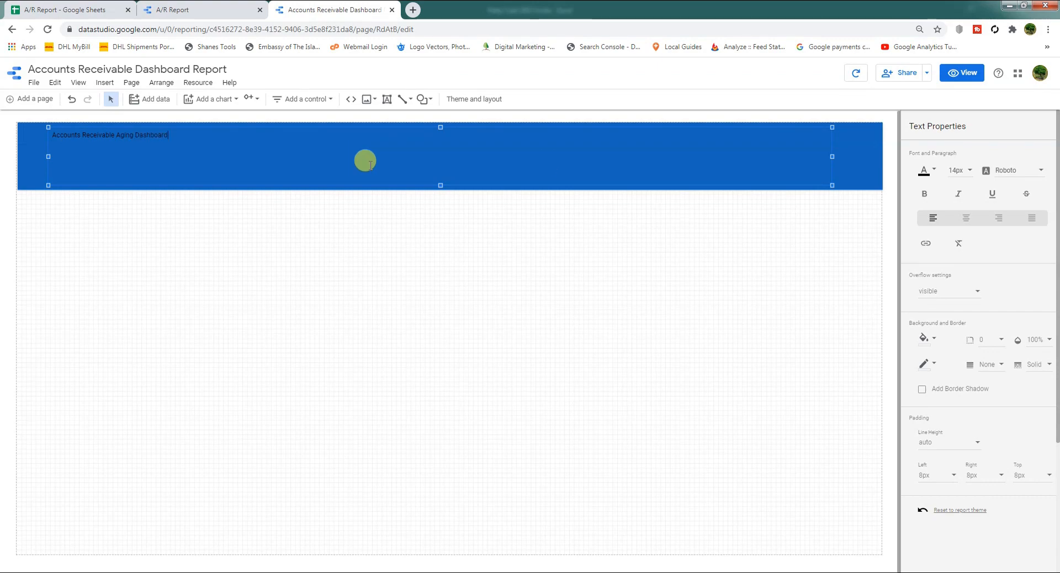
# Center the banner title and format its text as white, 72px and bold
pyautogui.click(966, 218)
pyautogui.moveTo(504, 133); pyautogui.dragTo(356, 133)
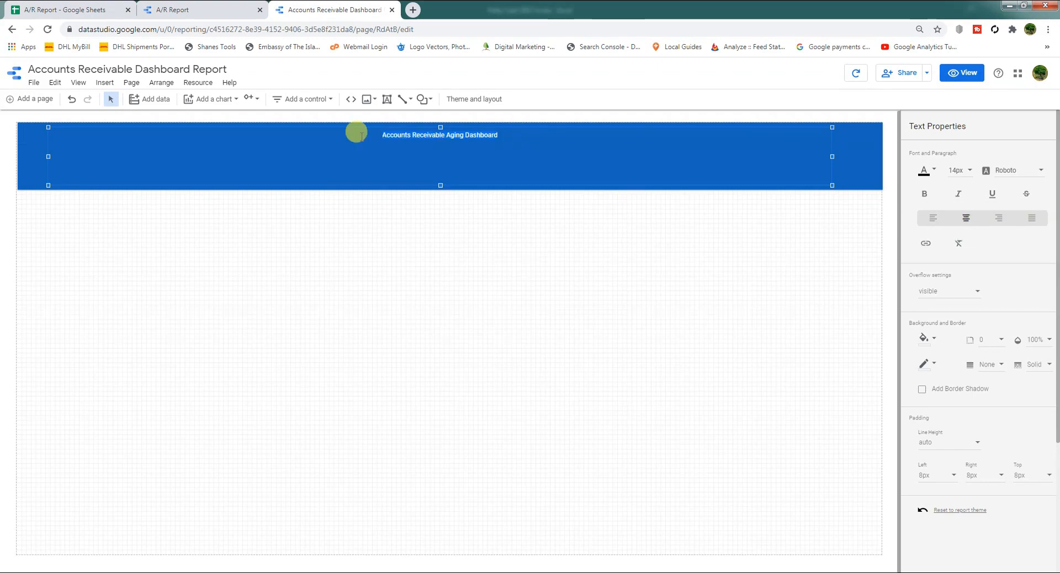
pyautogui.click(933, 171)
pyautogui.click(1028, 190)
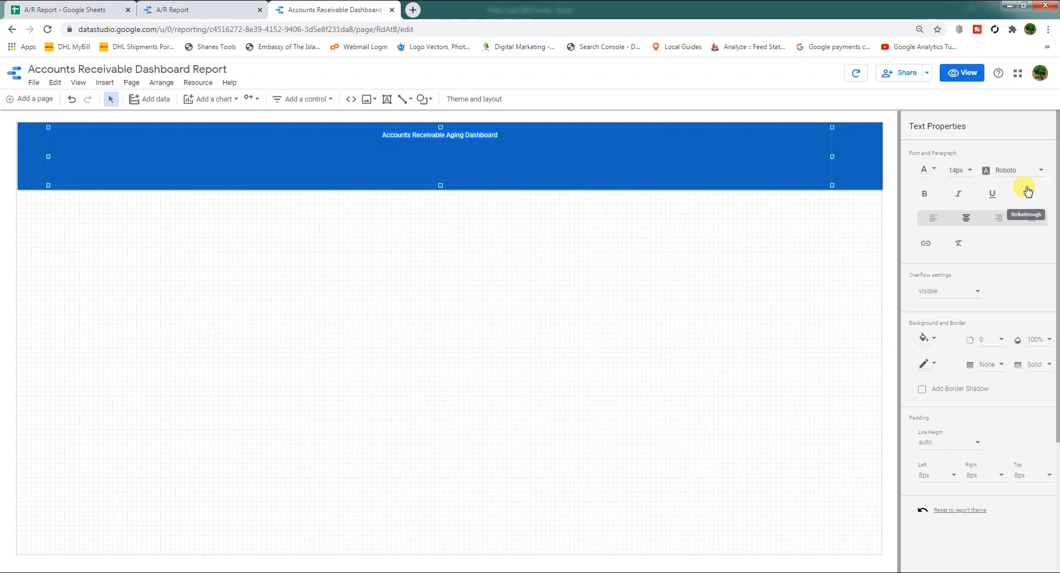
pyautogui.click(957, 171)
pyautogui.scroll(-5, 961, 250)
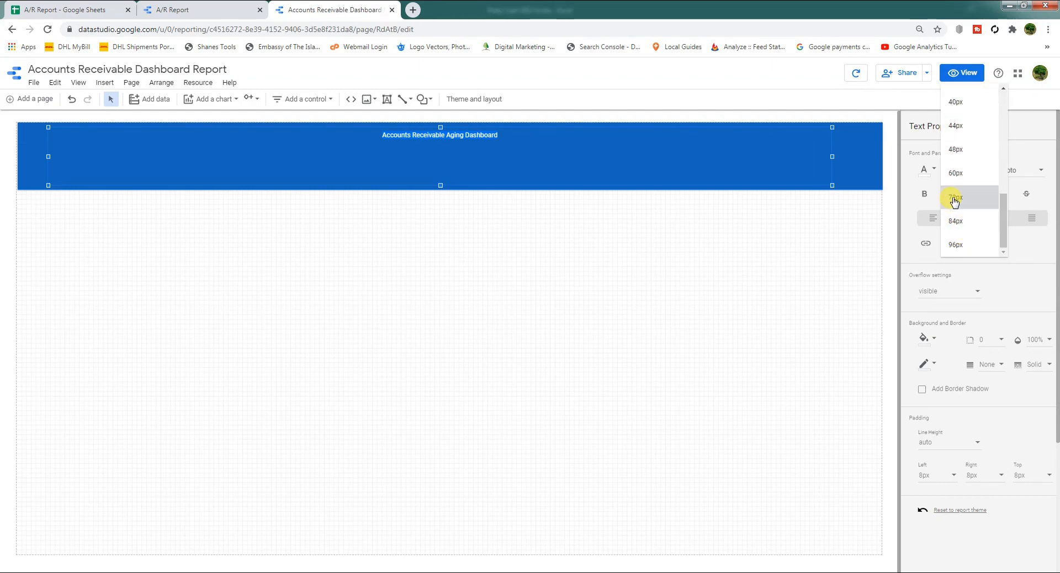
pyautogui.click(955, 199)
pyautogui.click(925, 195)
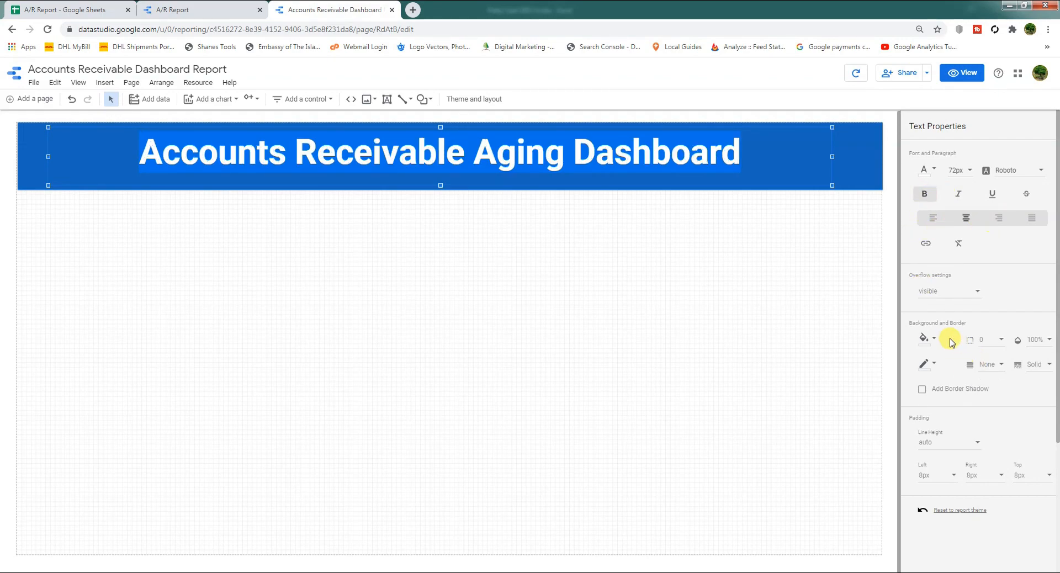
pyautogui.scroll(-1, 951, 340)
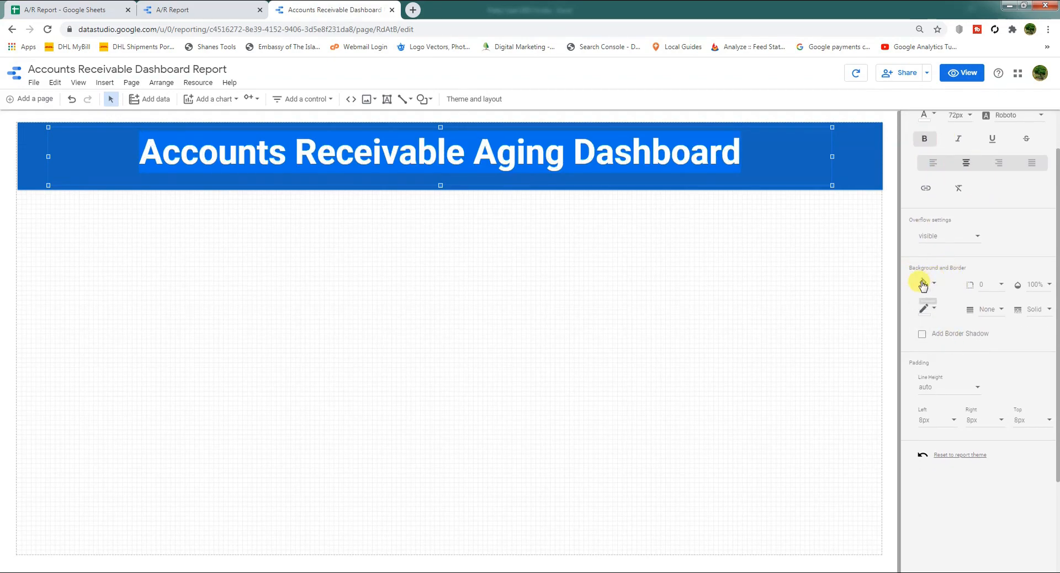
pyautogui.scroll(-1, 961, 329)
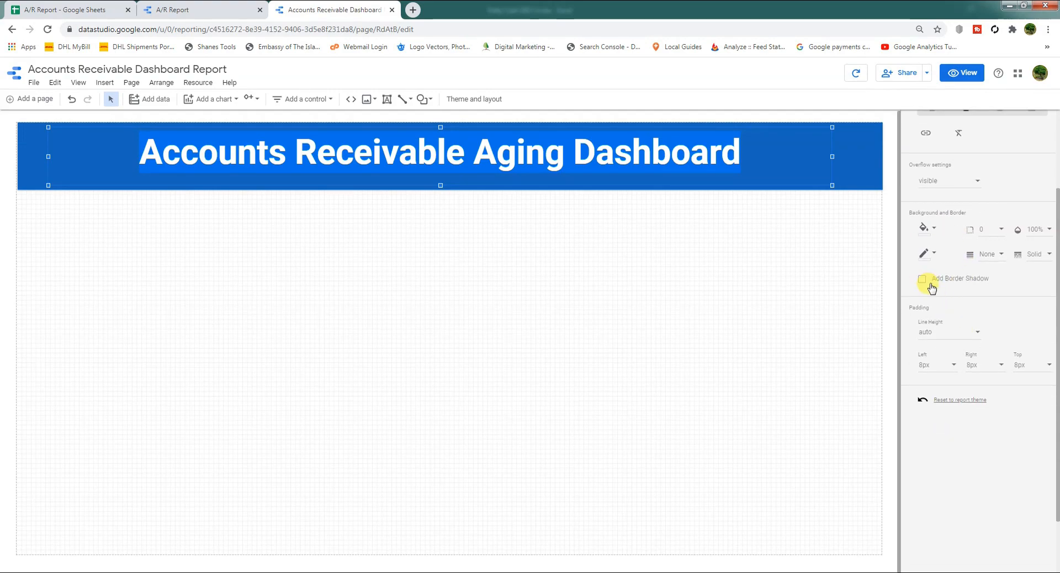
# Insert a small scorecard on the canvas just below the banner's left end and set its metric to Amount
pyautogui.scroll(2, 972, 369)
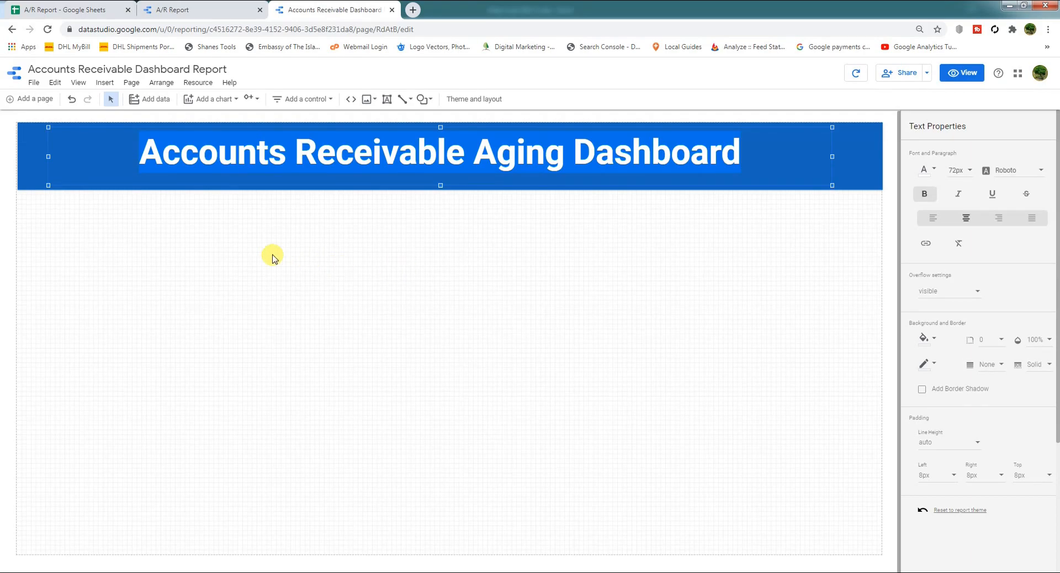
pyautogui.click(244, 248)
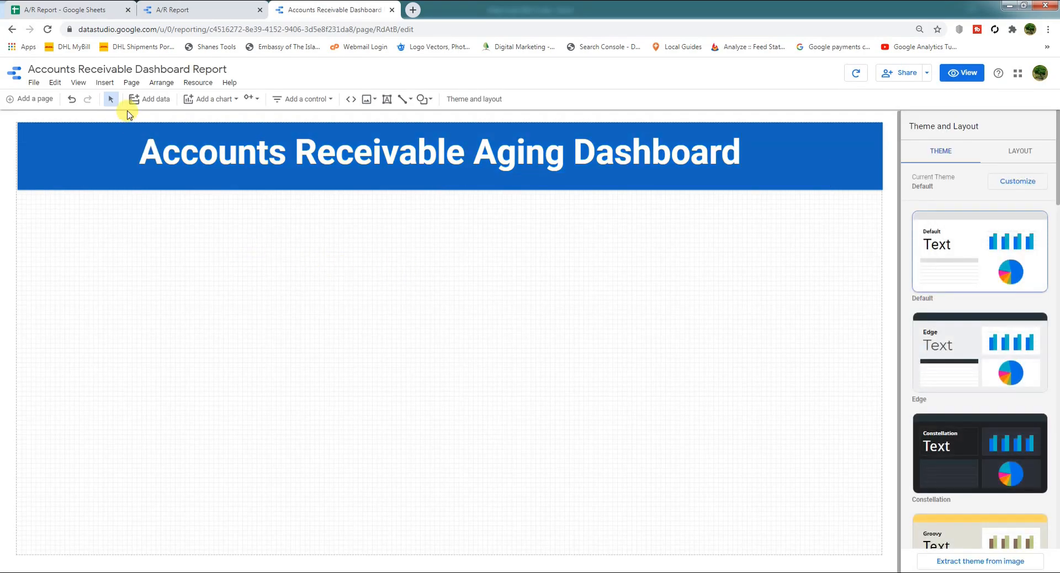
pyautogui.click(104, 82)
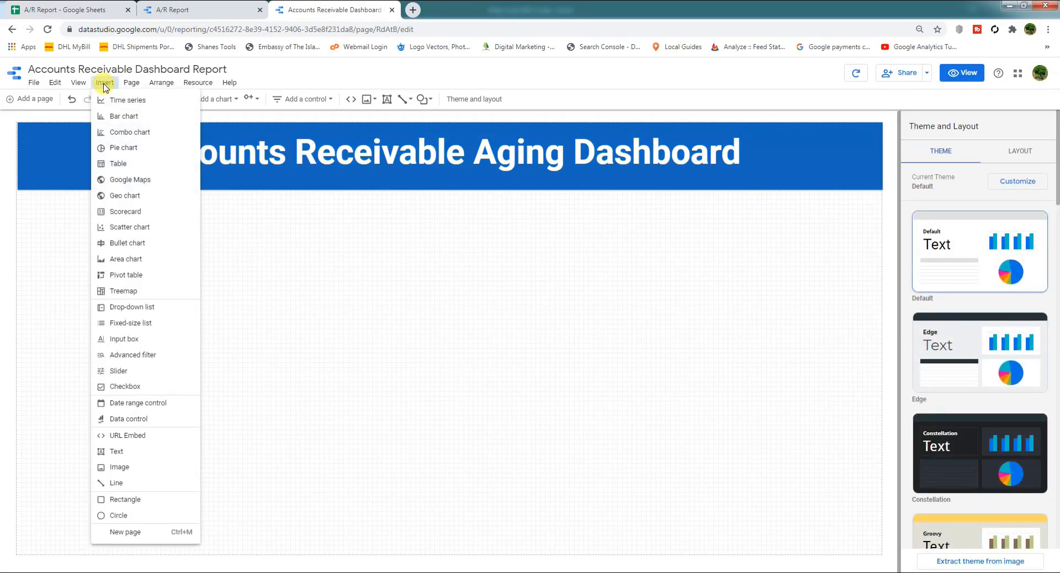
pyautogui.click(119, 211)
pyautogui.moveTo(45, 214); pyautogui.dragTo(170, 269)
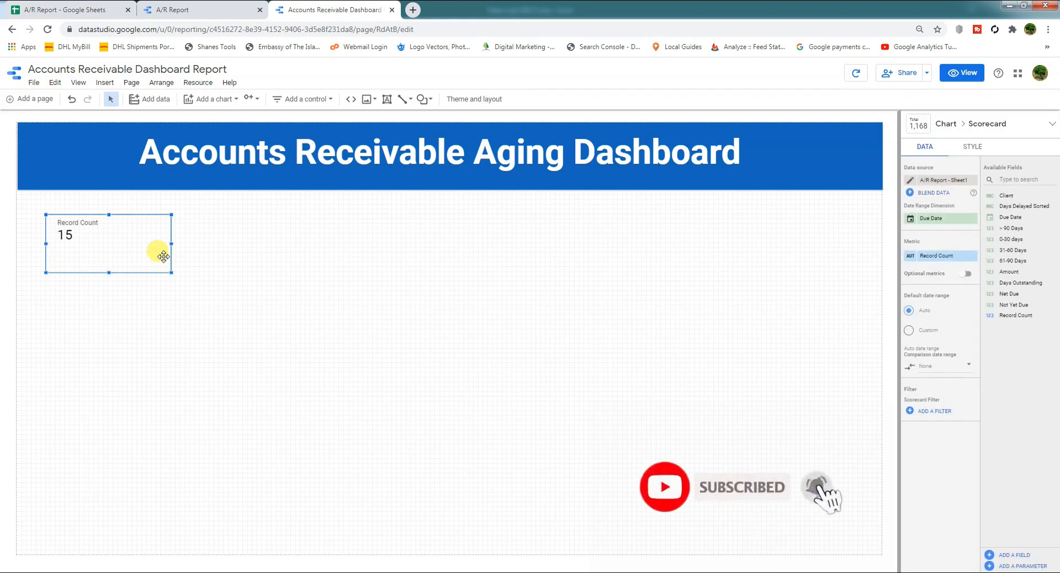
pyautogui.moveTo(171, 271); pyautogui.dragTo(149, 253)
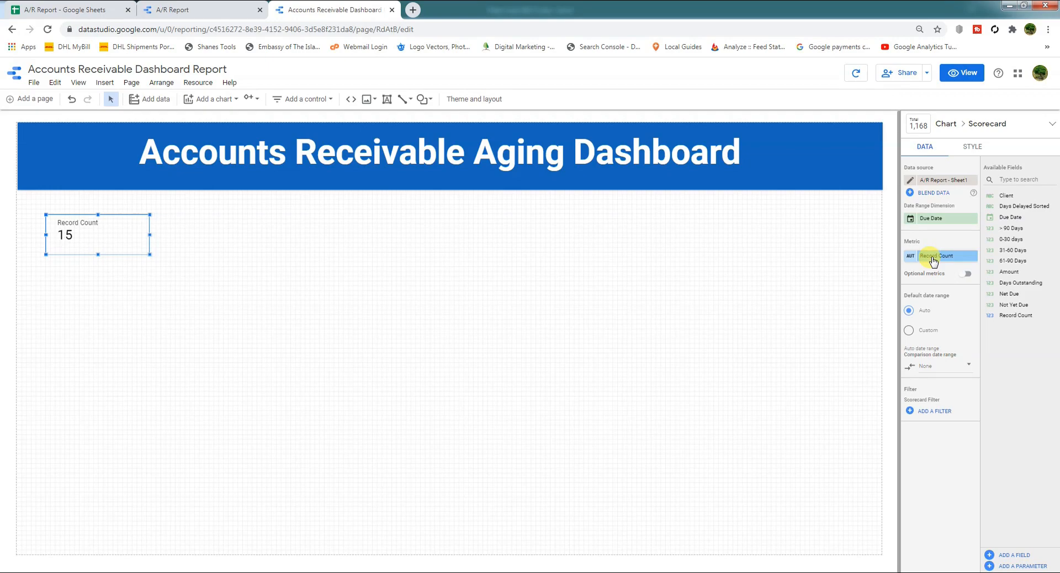
pyautogui.moveTo(1007, 272); pyautogui.dragTo(935, 262)
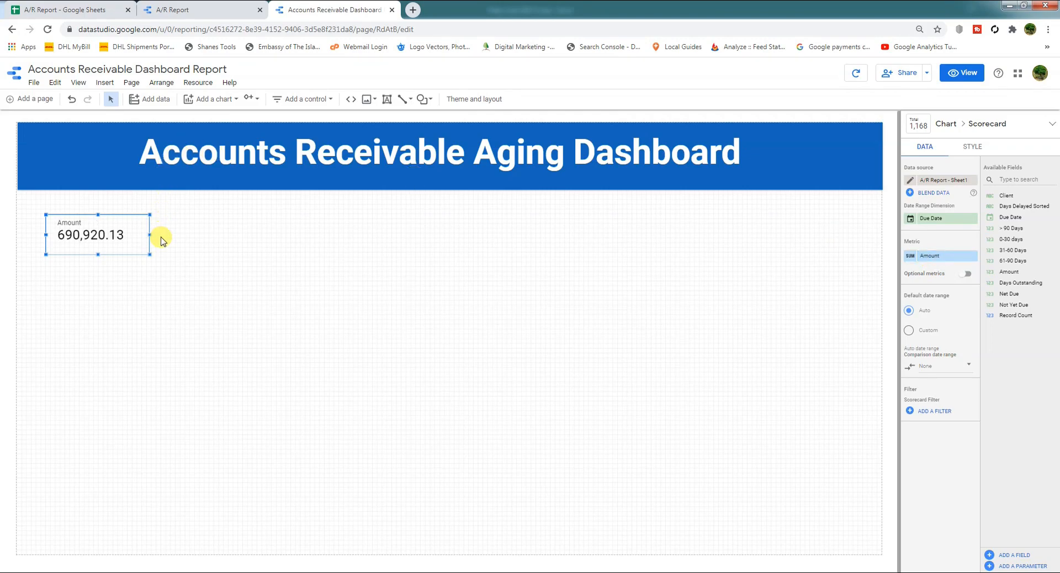
# Check the sum of the Amount column in the A/R Report sheet against the scorecard, and return to the dashboard report
pyautogui.click(69, 8)
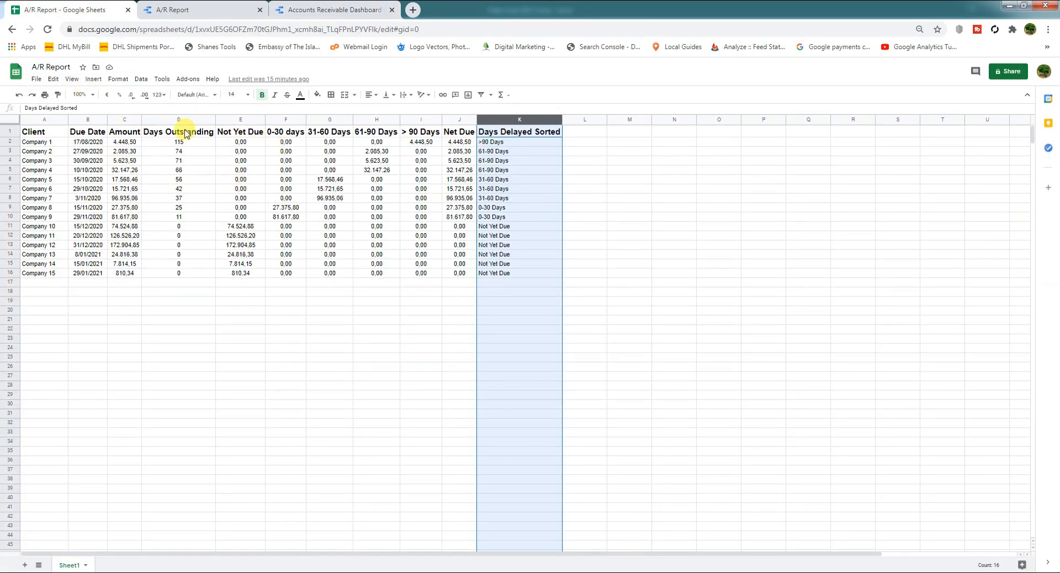
pyautogui.click(122, 120)
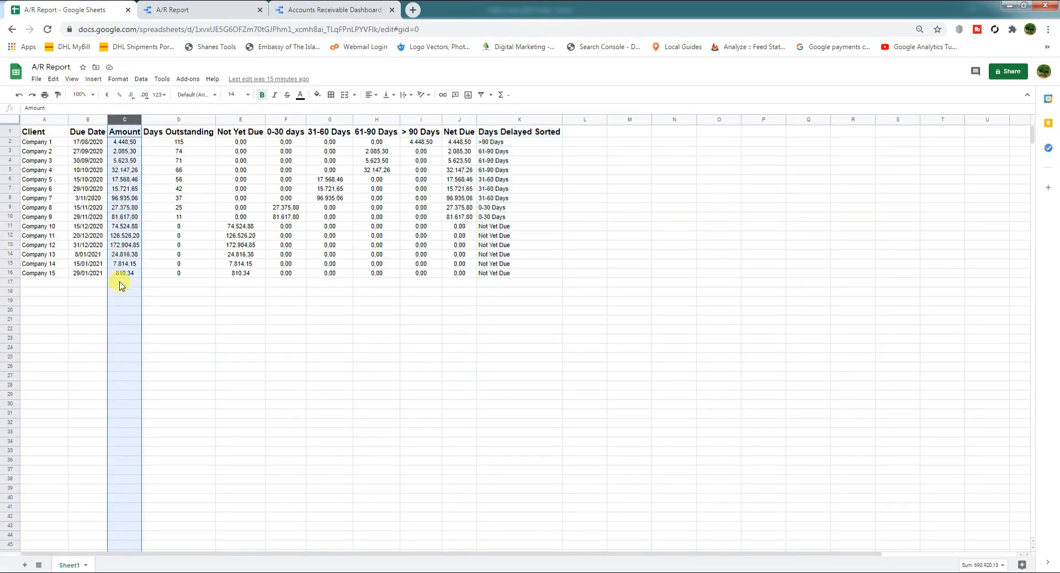
pyautogui.click(331, 9)
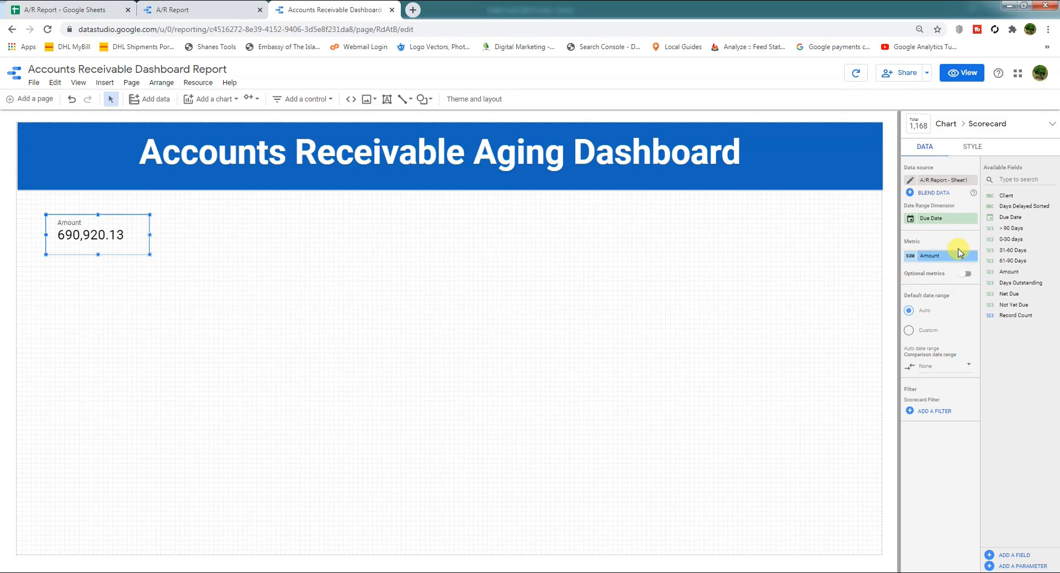
# Style the Amount scorecard with compact numbers, a hidden metric name and a centred metric value, and narrow its box
pyautogui.click(972, 148)
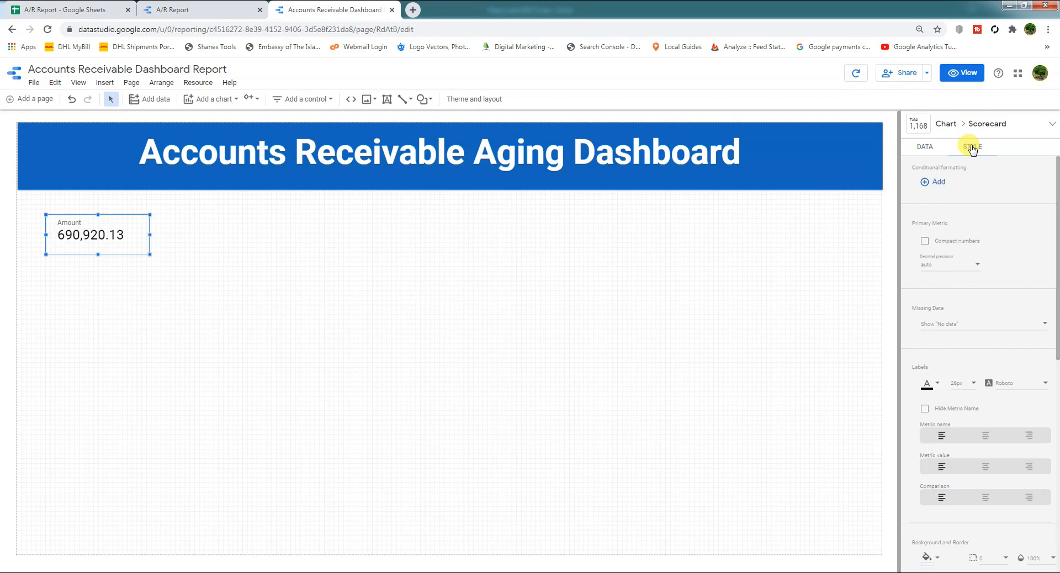
pyautogui.click(925, 241)
pyautogui.moveTo(149, 235); pyautogui.dragTo(115, 234)
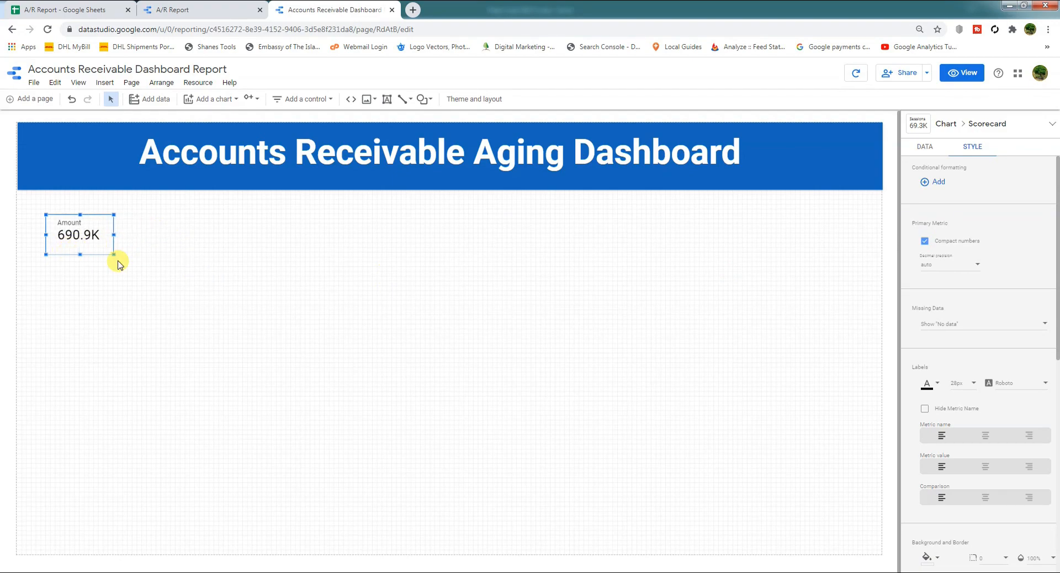
pyautogui.scroll(-2, 963, 393)
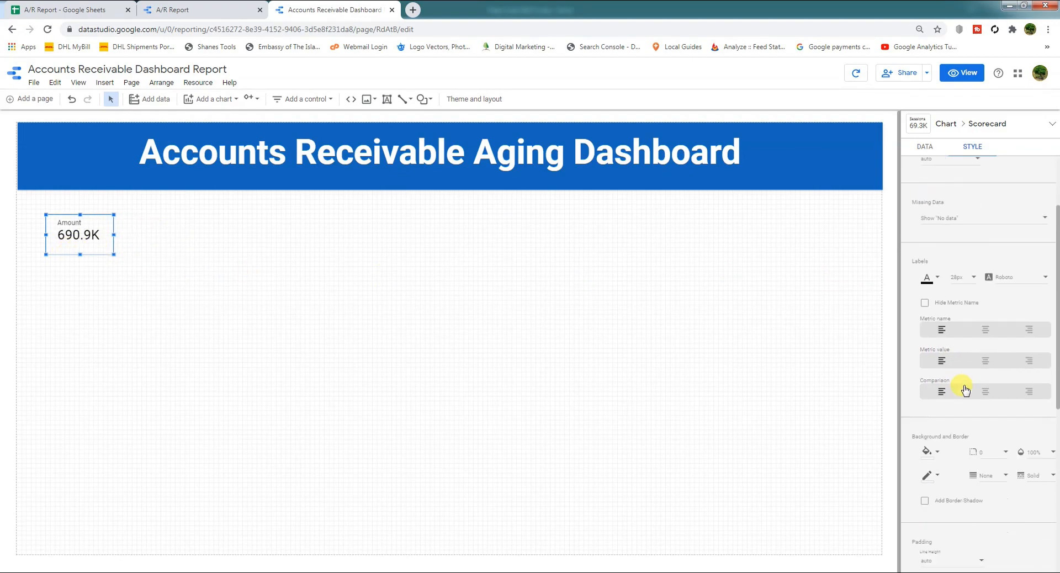
pyautogui.click(924, 299)
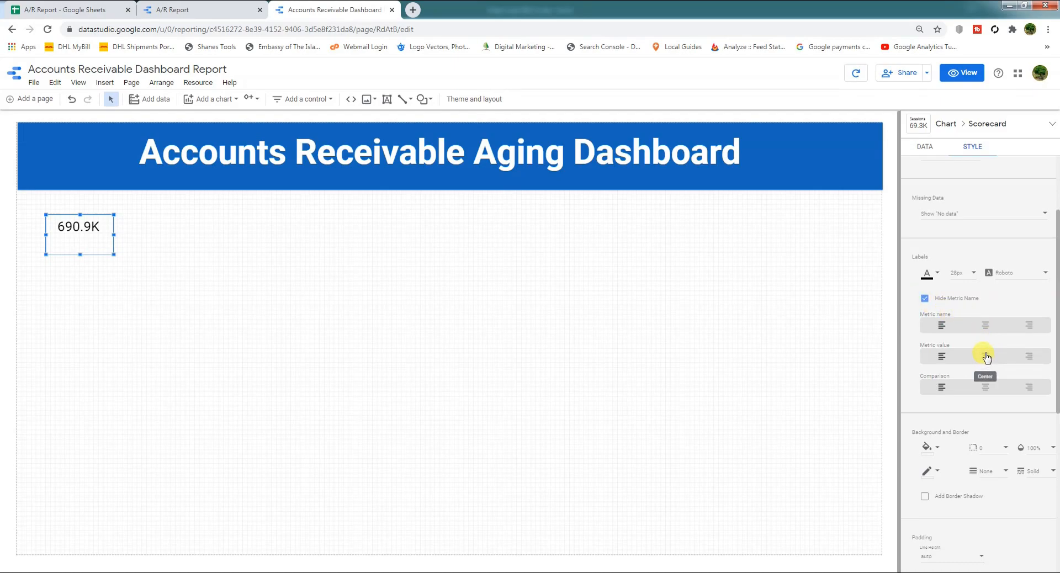
pyautogui.scroll(-3, 988, 430)
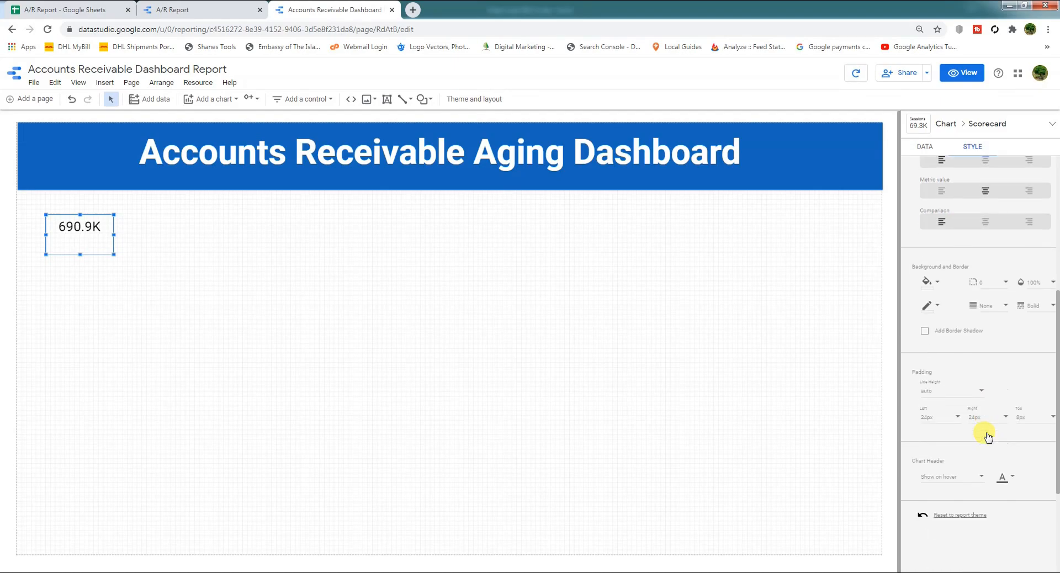
# Fill the scorecard's background with white and shrink its box to fit tightly around the value
pyautogui.click(939, 285)
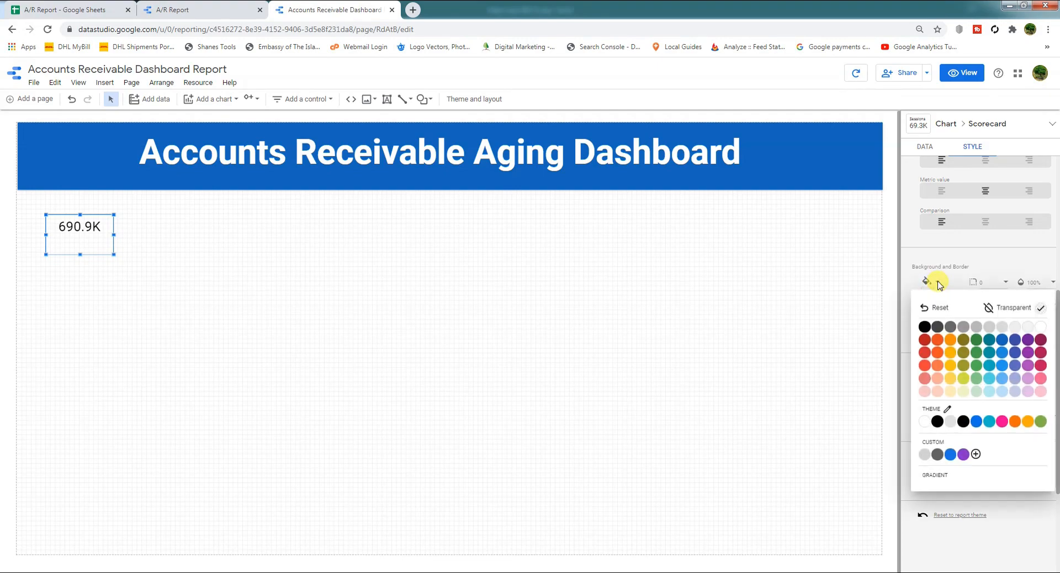
pyautogui.click(1040, 329)
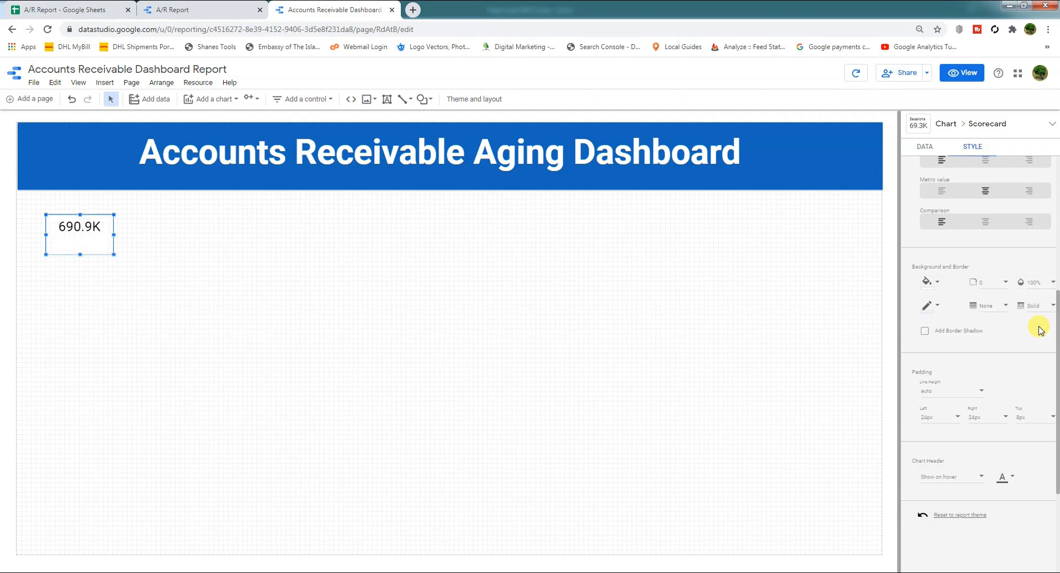
pyautogui.moveTo(81, 254); pyautogui.dragTo(109, 228)
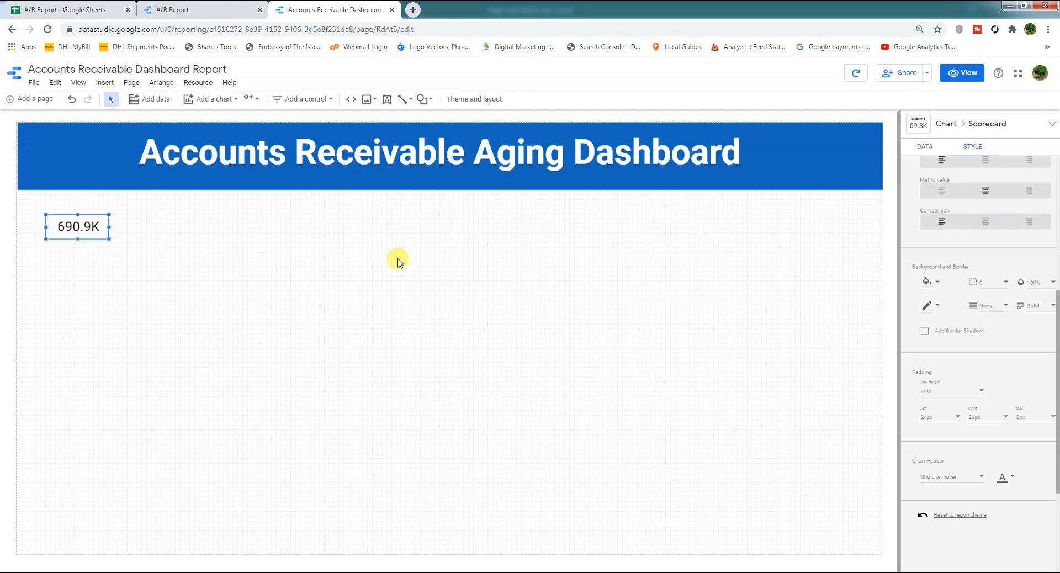
# Add a text box around the scorecard with the label Net Receivables and colour its text dark blue
pyautogui.click(387, 99)
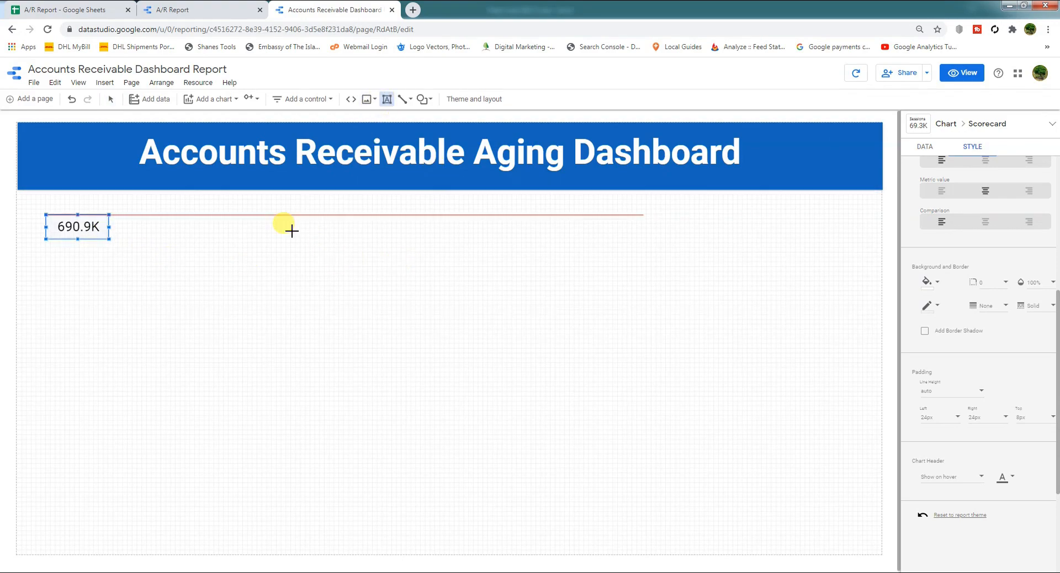
pyautogui.moveTo(38, 207); pyautogui.dragTo(124, 247)
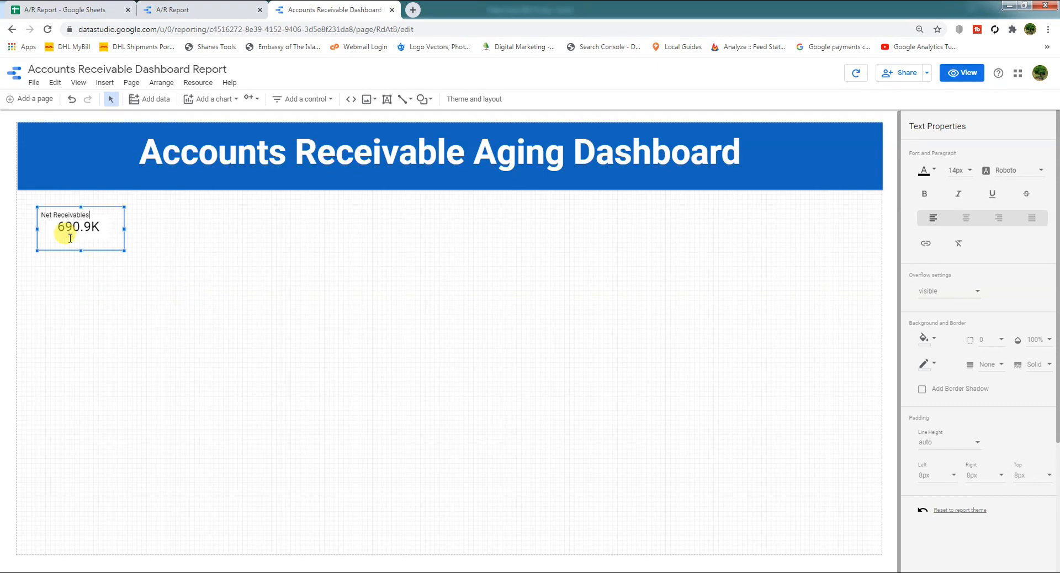
pyautogui.moveTo(89, 214); pyautogui.dragTo(29, 214)
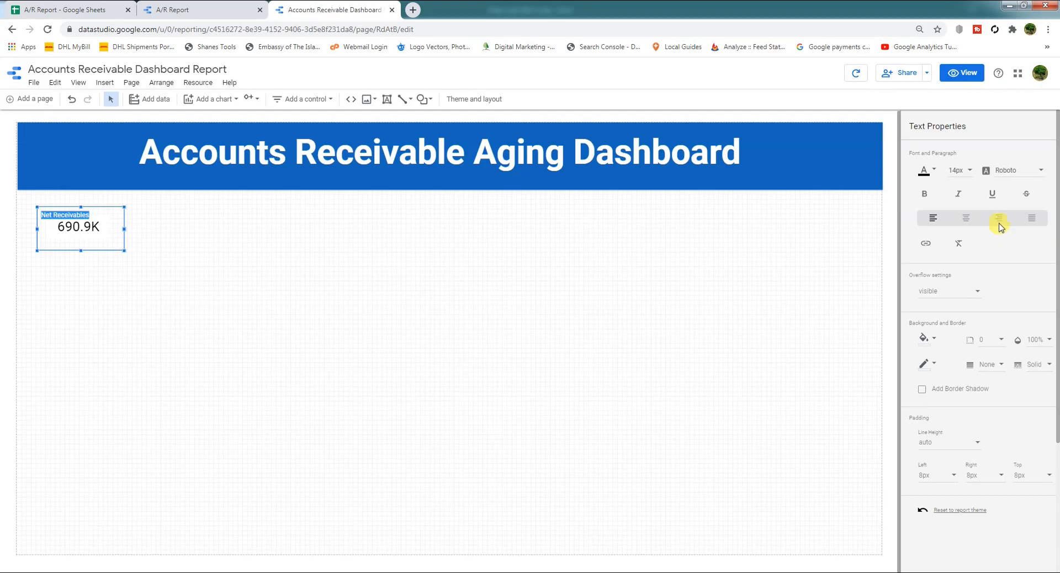
pyautogui.click(934, 171)
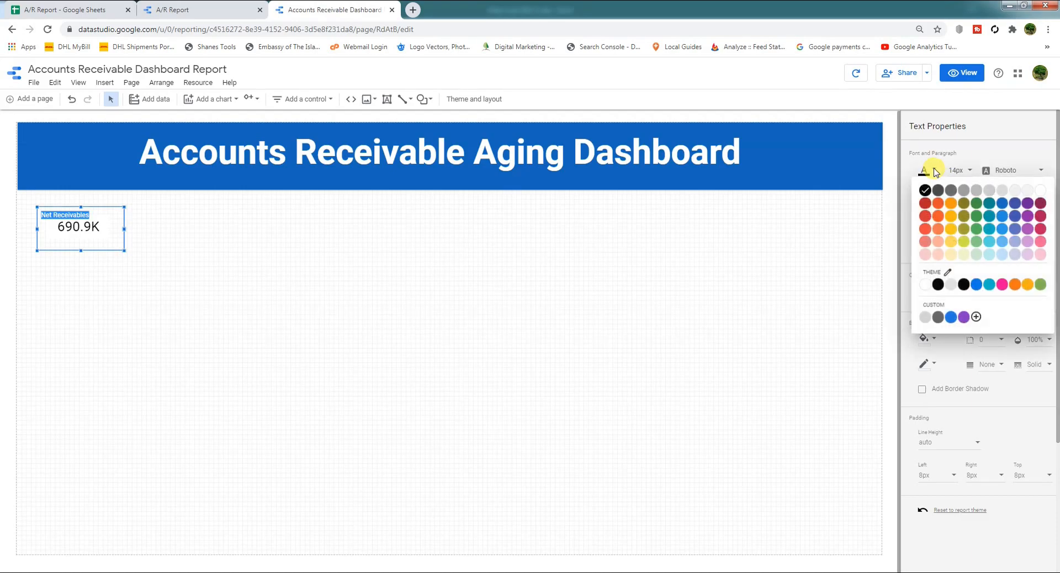
pyautogui.click(1003, 204)
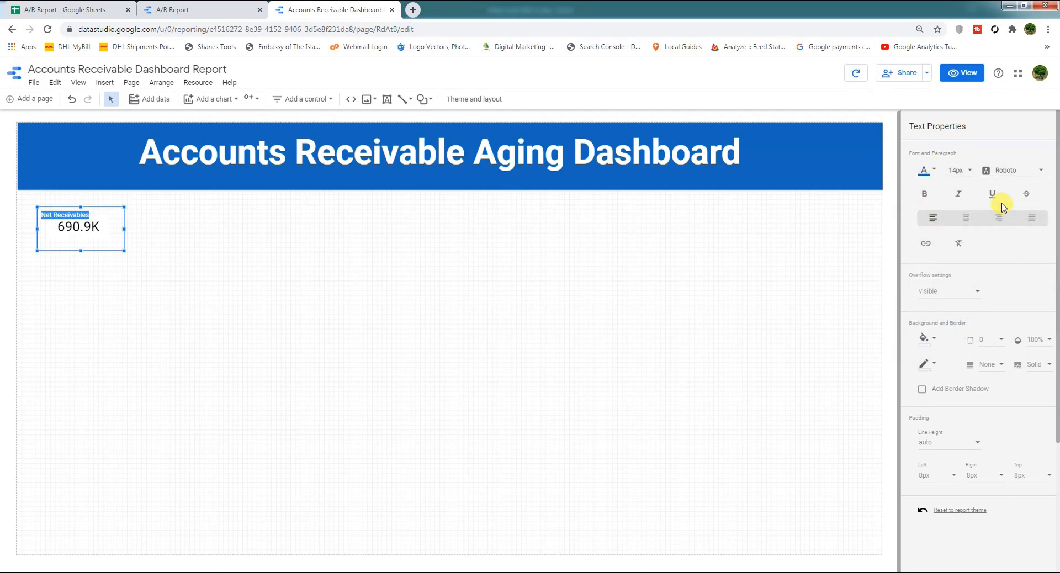
# Set the Net Receivables label to 24px Cambria and centre it in its text box
pyautogui.click(970, 172)
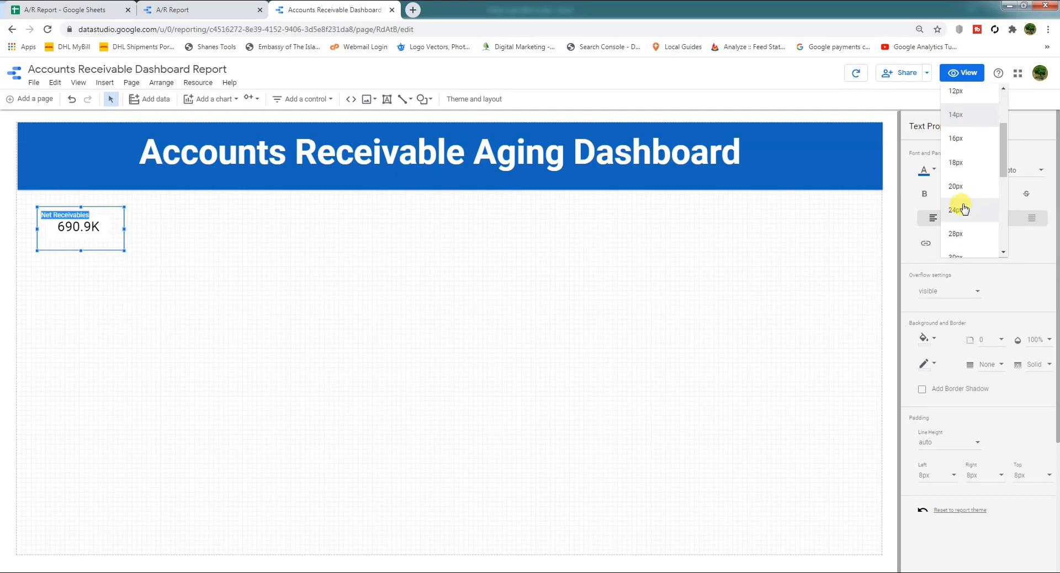
pyautogui.click(964, 209)
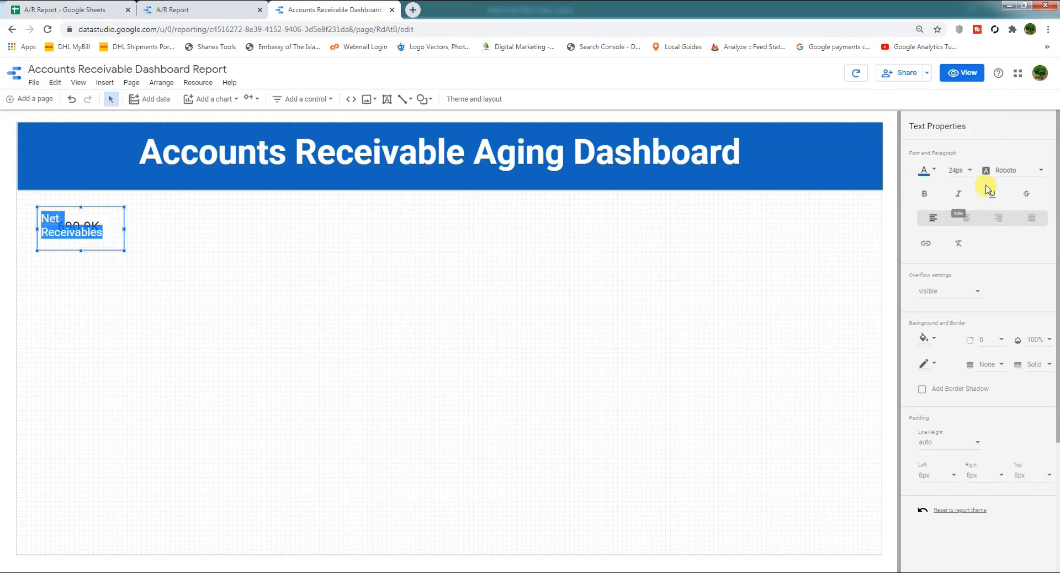
pyautogui.click(1020, 175)
pyautogui.scroll(5, 1013, 177)
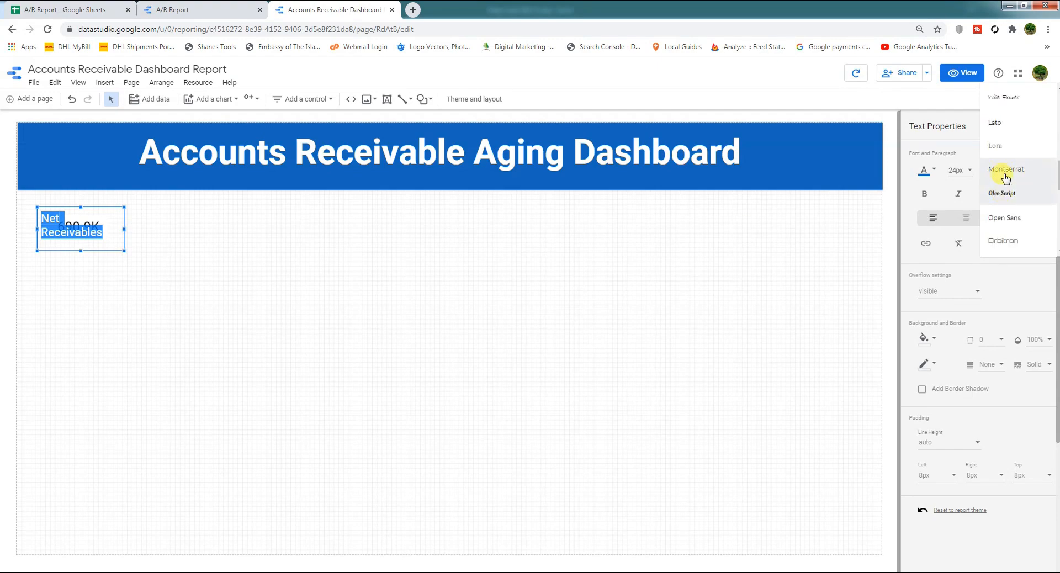
pyautogui.scroll(5, 1016, 169)
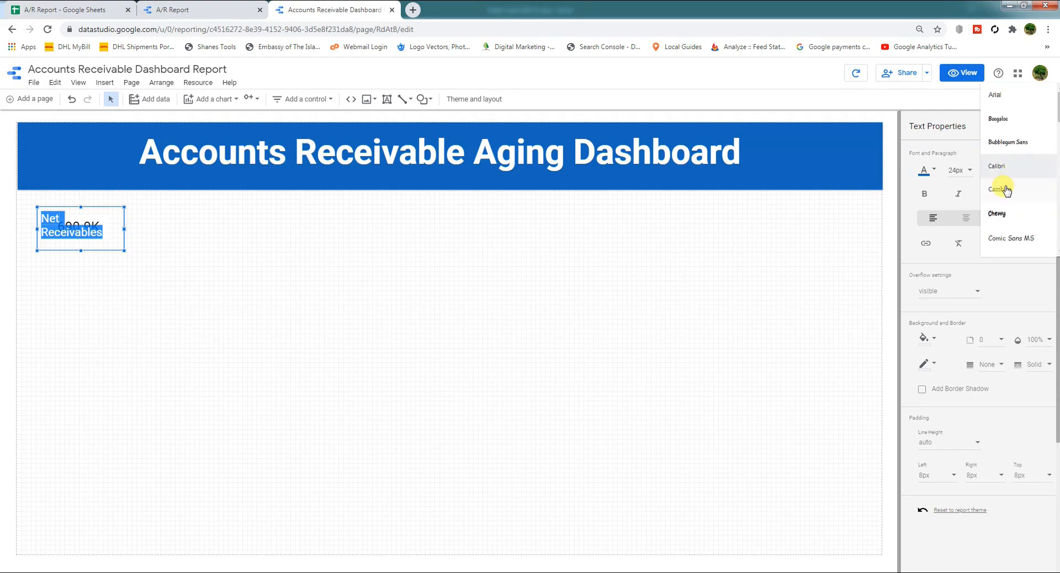
pyautogui.click(1004, 189)
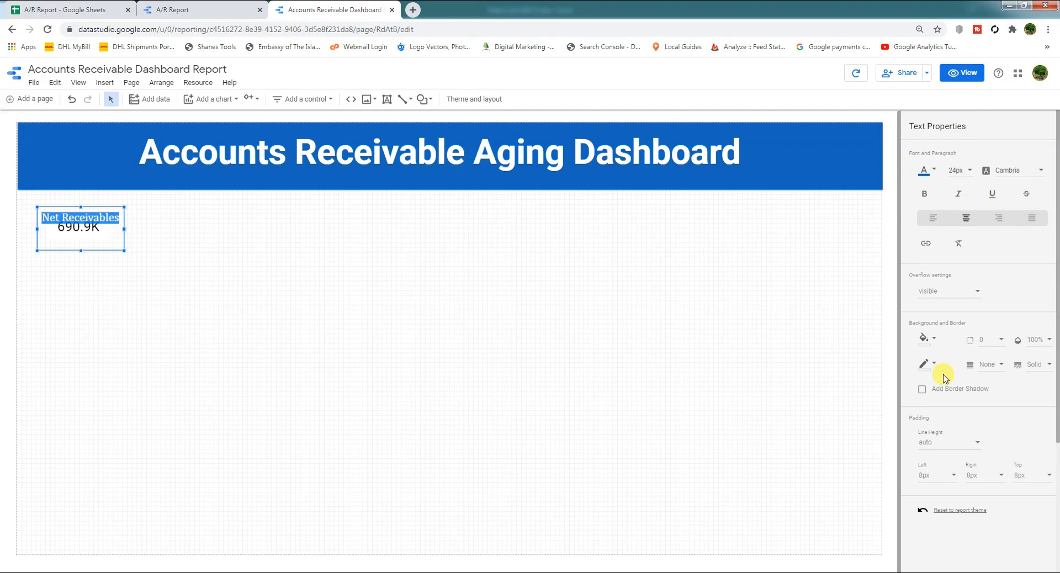
# Give the Net Receivables text box a white background and a border shadow
pyautogui.scroll(-1, 942, 371)
pyautogui.click(926, 283)
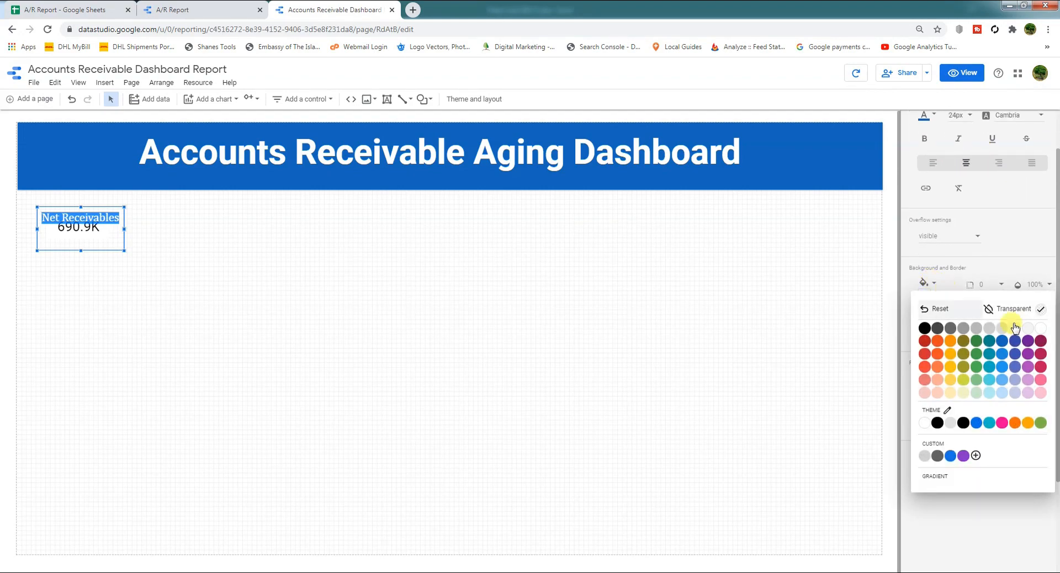
pyautogui.click(1041, 330)
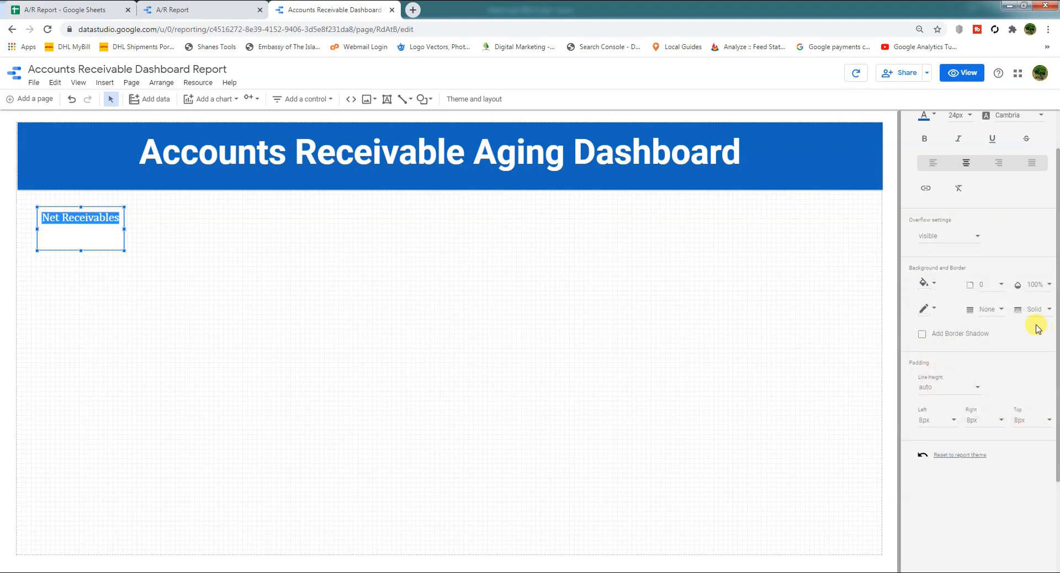
pyautogui.click(922, 334)
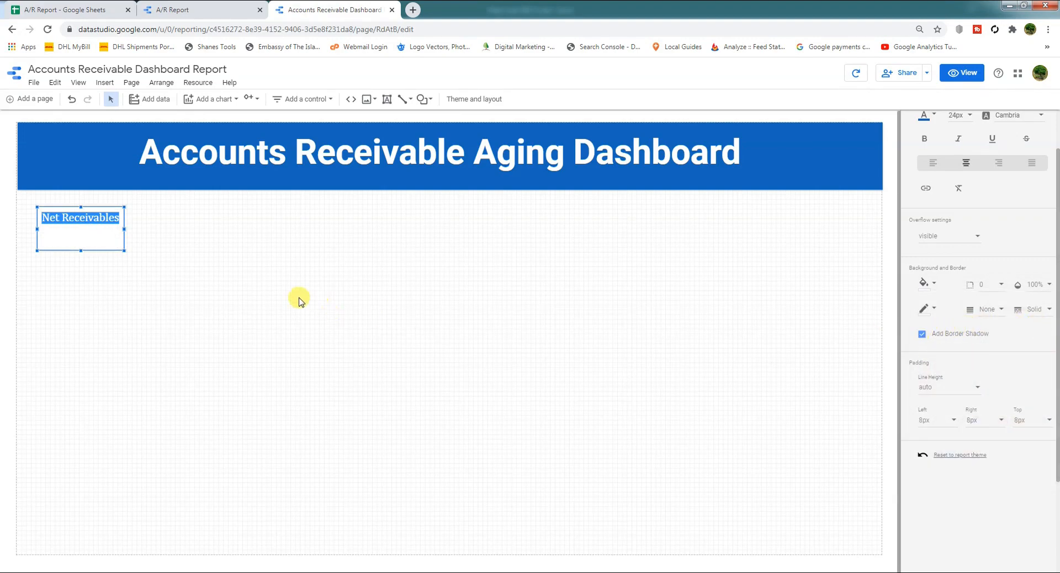
pyautogui.click(171, 262)
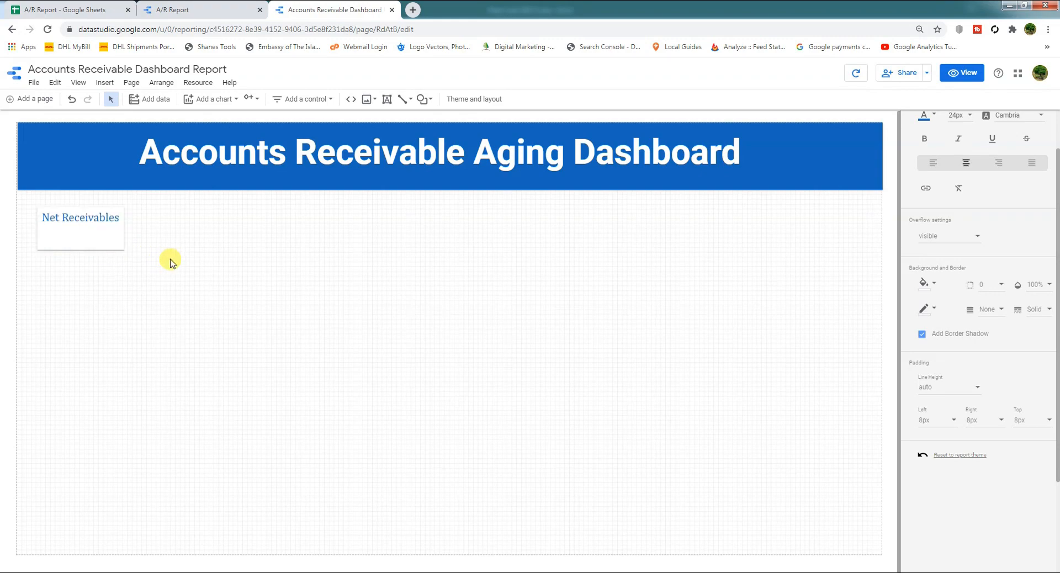
# Send the Net Receivables text box backward so that it sits behind the scorecard
pyautogui.click(107, 236)
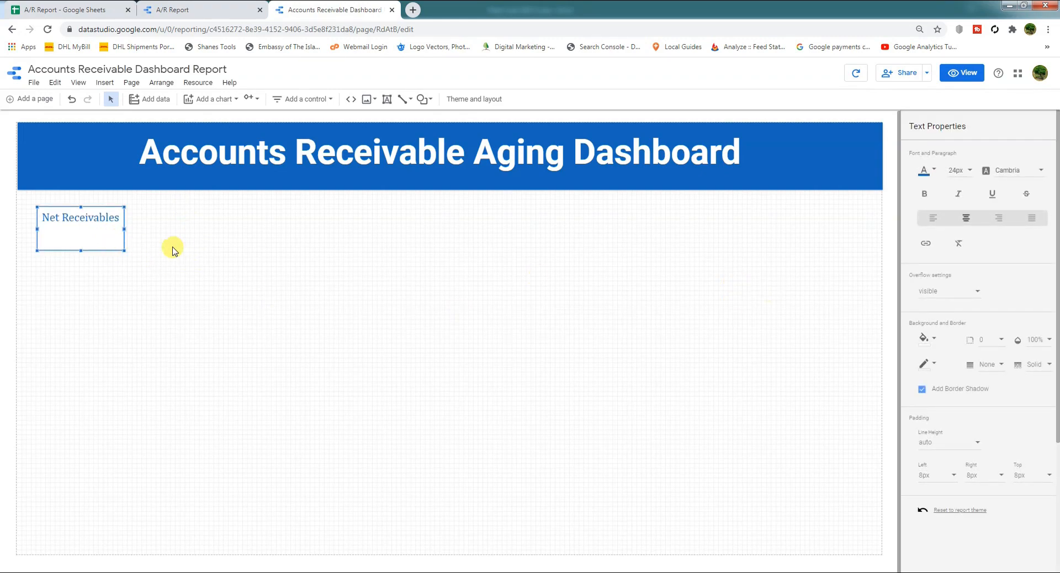
pyautogui.click(161, 84)
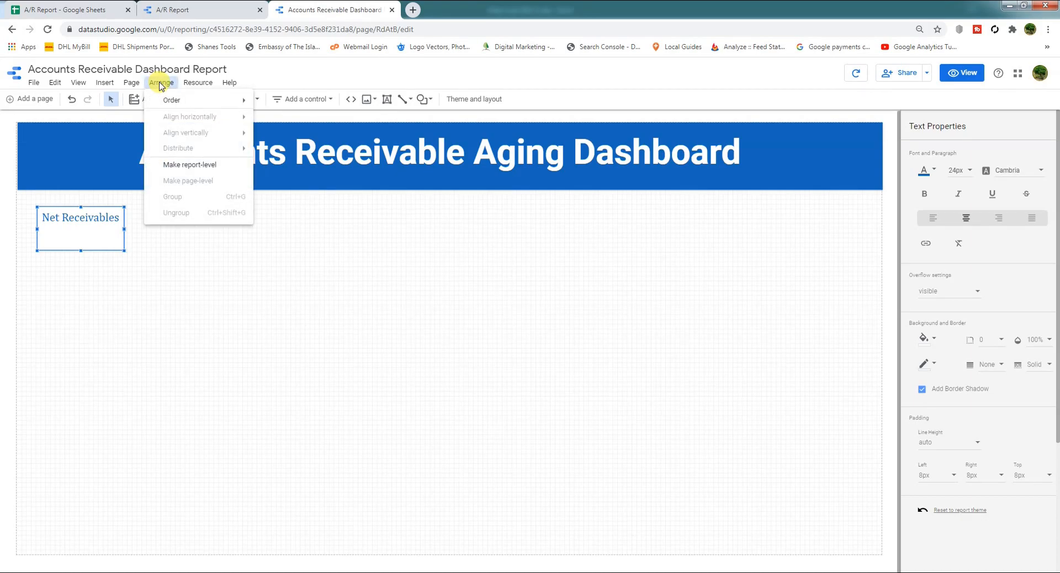
pyautogui.moveTo(173, 100)
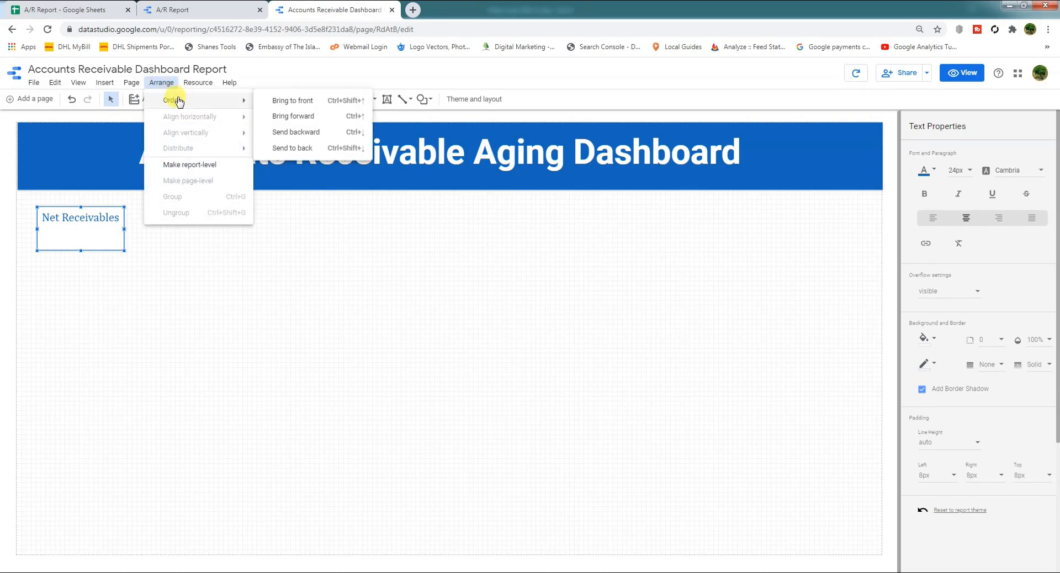
pyautogui.click(297, 133)
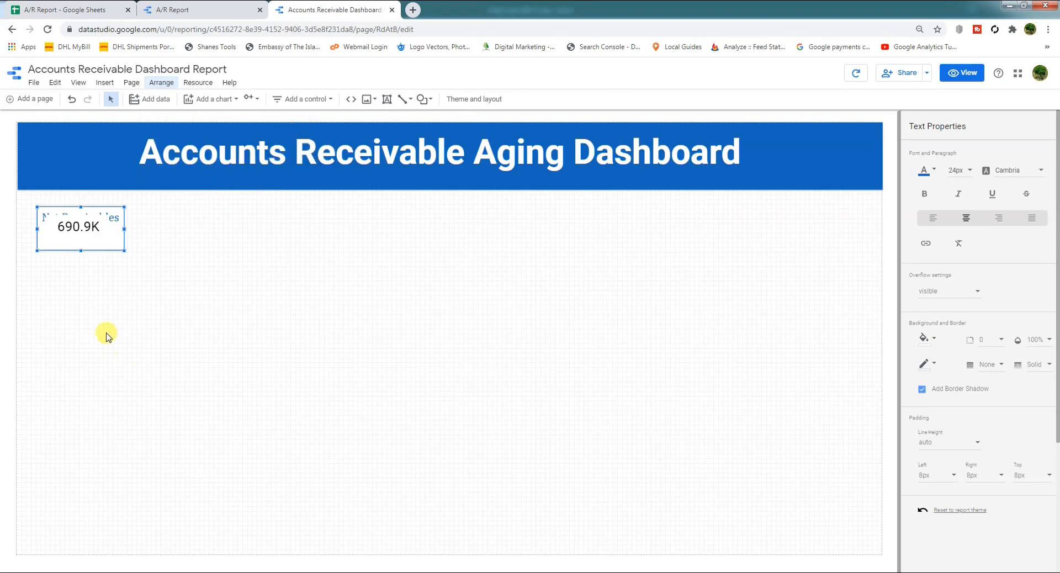
# Resize and shift the Net Receivables text box so its label sits above the scorecard, and centre the scorecard inside it
pyautogui.click(77, 226)
pyautogui.click(119, 245)
pyautogui.moveTo(109, 207); pyautogui.dragTo(151, 220)
pyautogui.moveTo(39, 222); pyautogui.dragTo(34, 221)
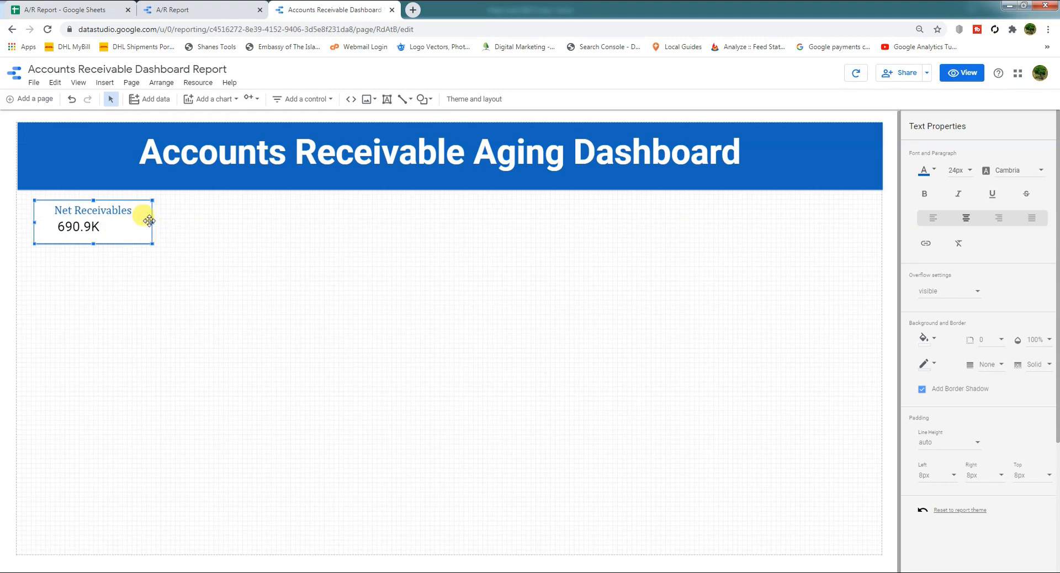
pyautogui.moveTo(153, 222); pyautogui.dragTo(142, 222)
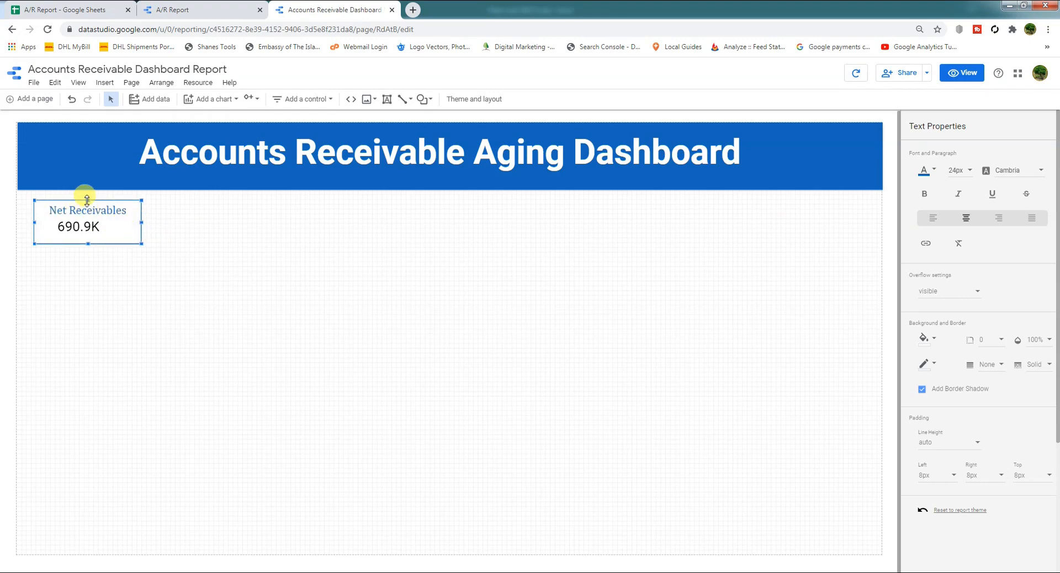
pyautogui.moveTo(88, 199); pyautogui.dragTo(93, 232)
pyautogui.click(84, 228)
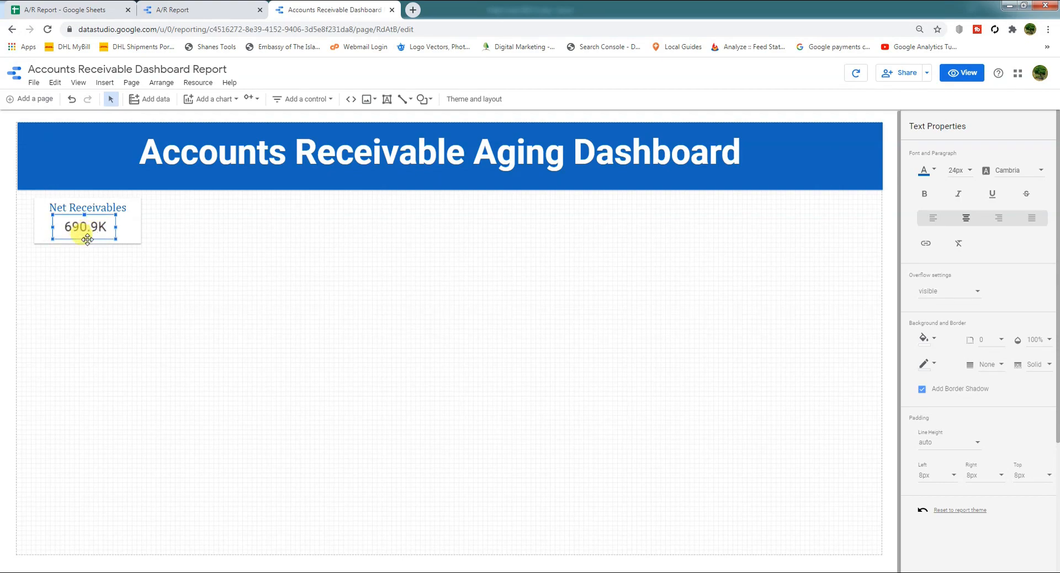
# Give the Net Receivables text box a border radius of 15 and a blue border colour
pyautogui.click(137, 230)
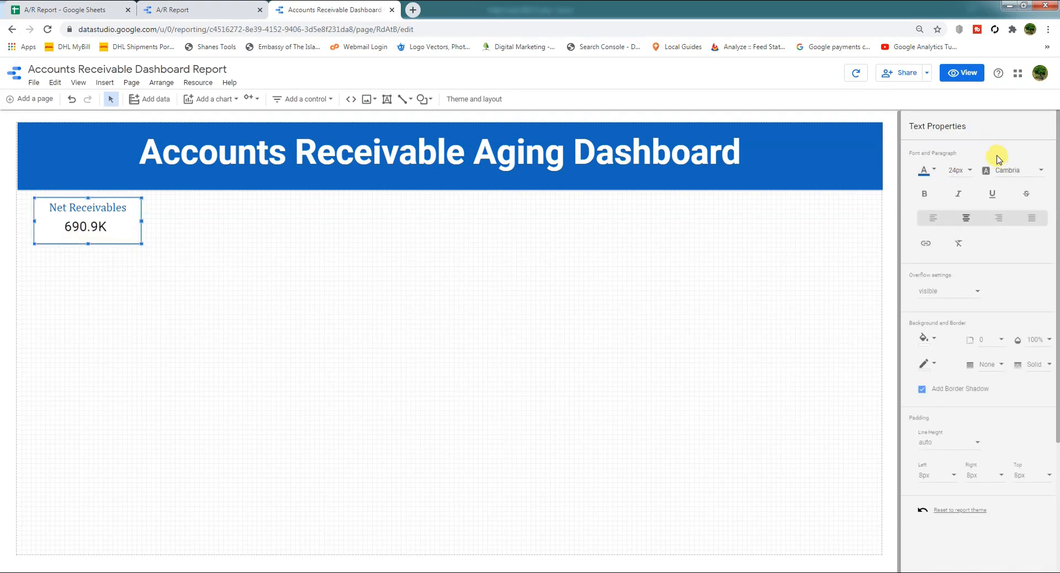
pyautogui.scroll(-1, 996, 497)
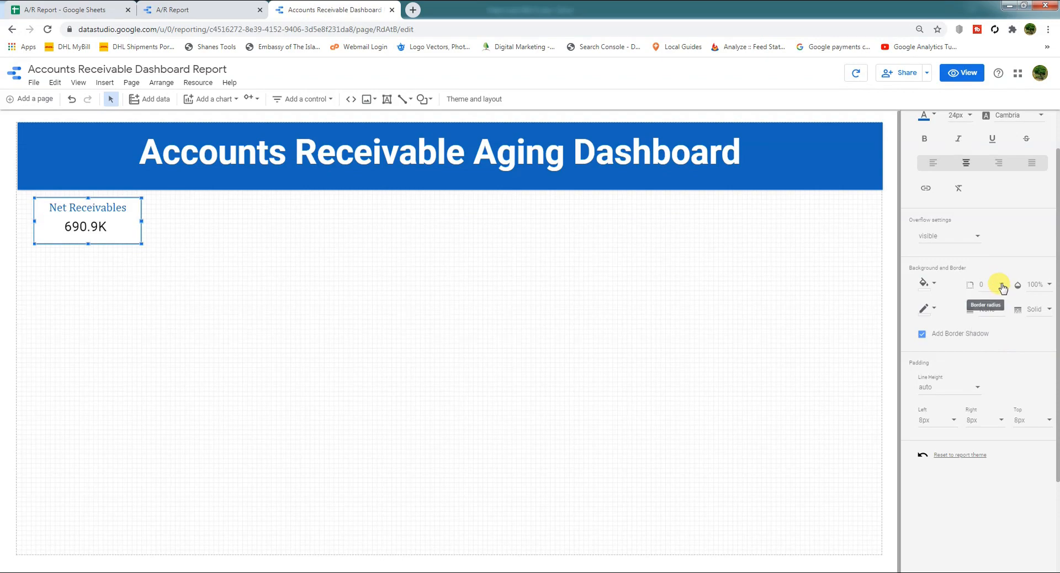
pyautogui.click(1002, 286)
pyautogui.scroll(-1, 989, 398)
pyautogui.click(985, 396)
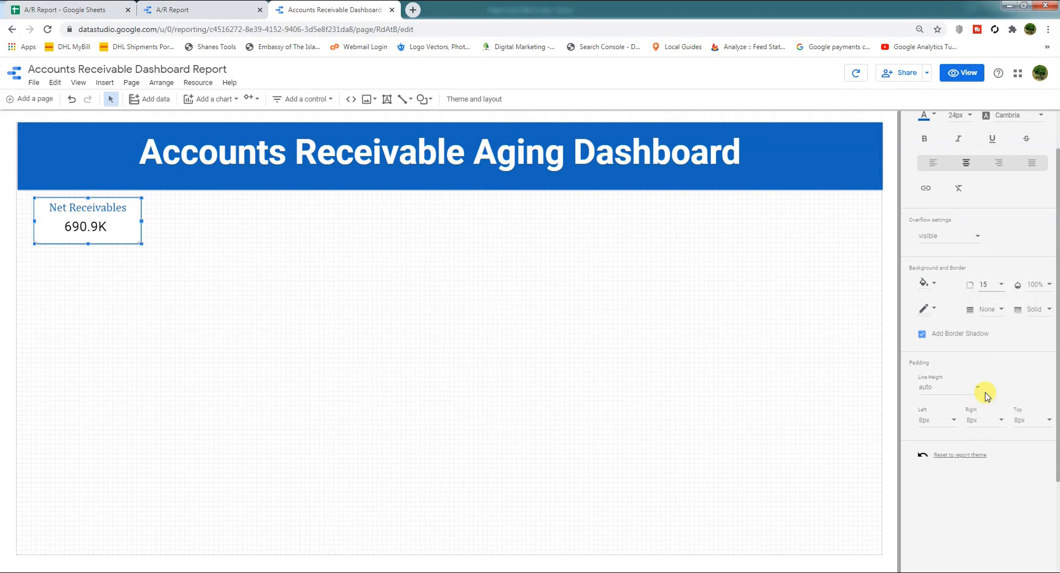
pyautogui.click(931, 308)
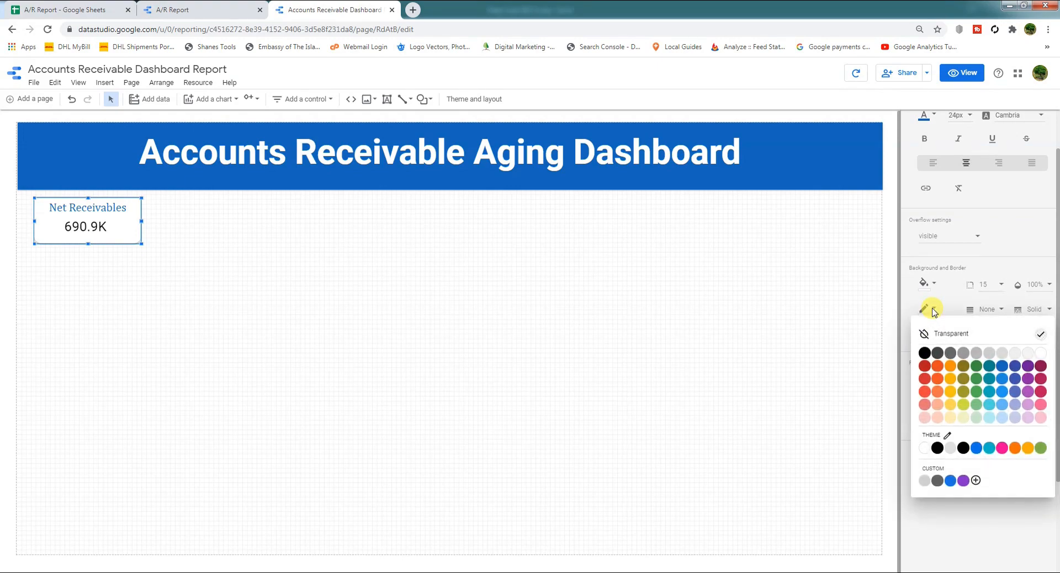
pyautogui.click(1003, 380)
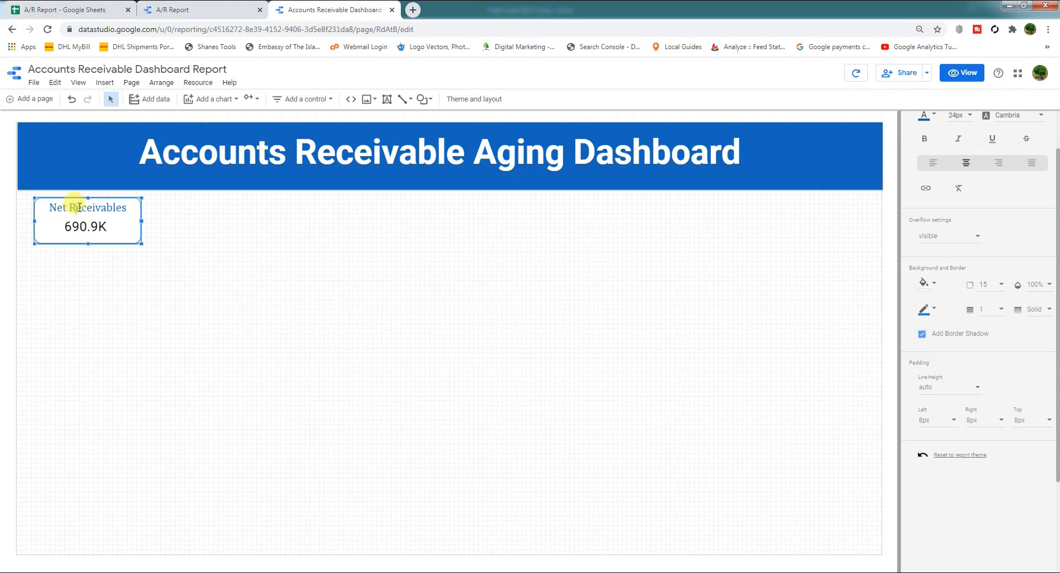
# Make the Net Receivables label bold and preview the report in view mode before returning to editing
pyautogui.moveTo(126, 207); pyautogui.dragTo(50, 207)
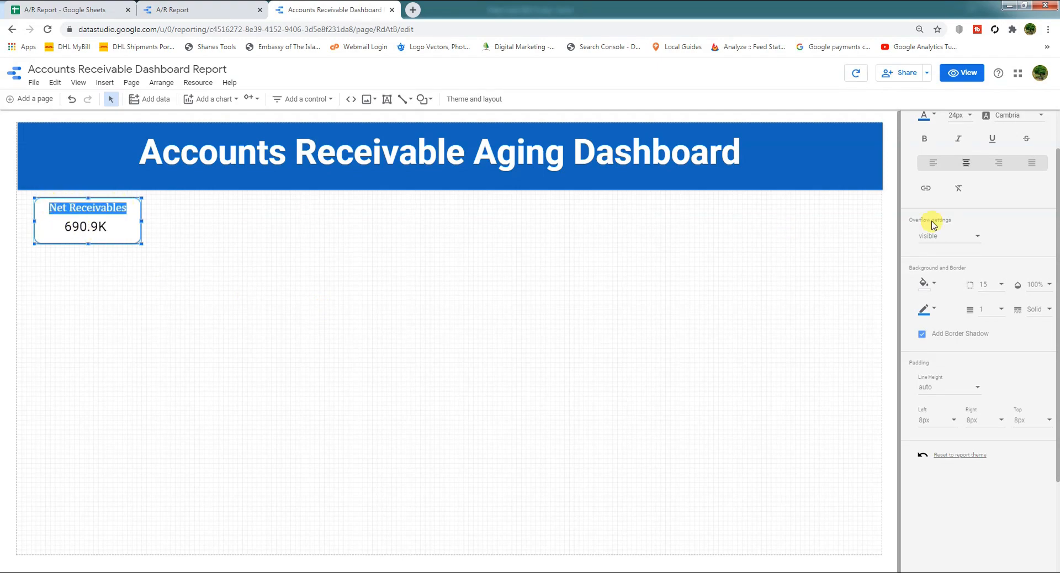
pyautogui.scroll(1, 932, 209)
pyautogui.click(924, 194)
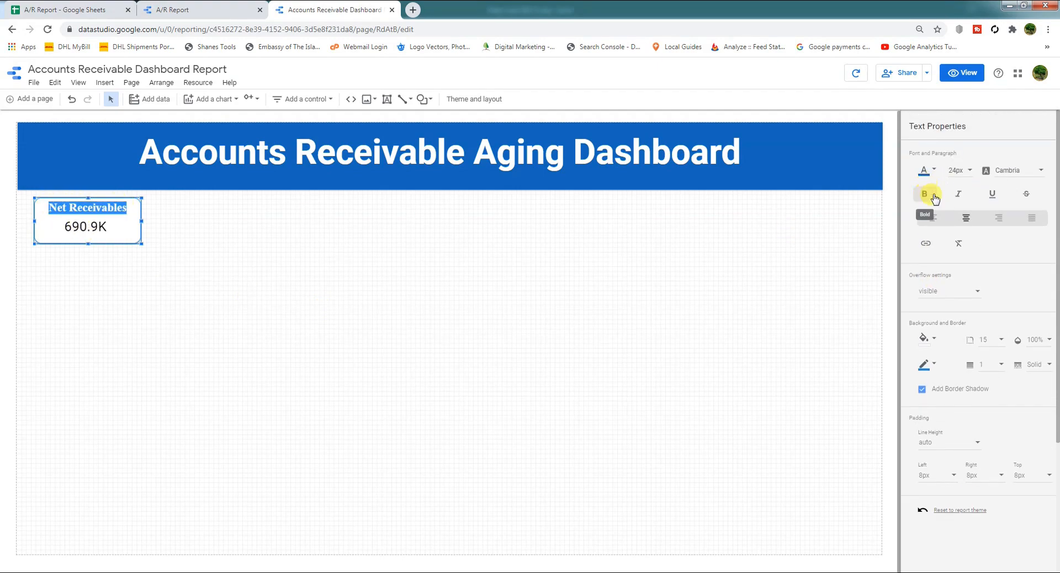
pyautogui.click(238, 267)
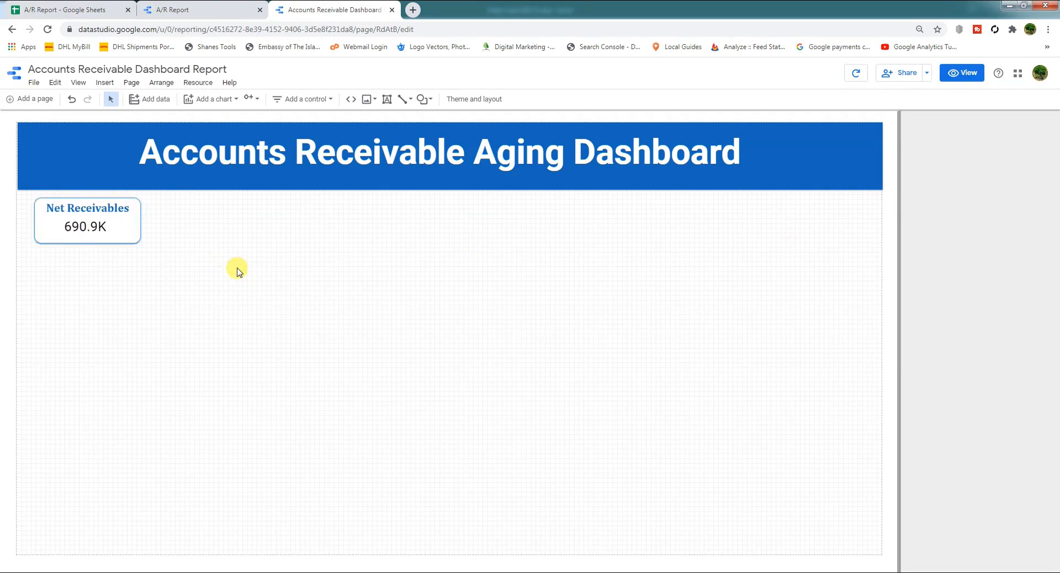
pyautogui.click(967, 79)
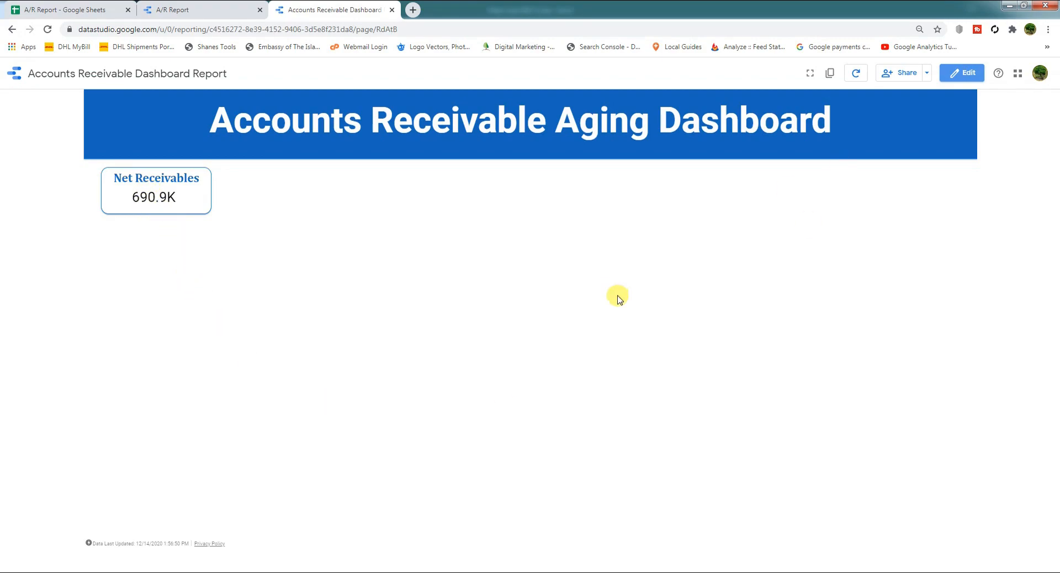
pyautogui.click(960, 77)
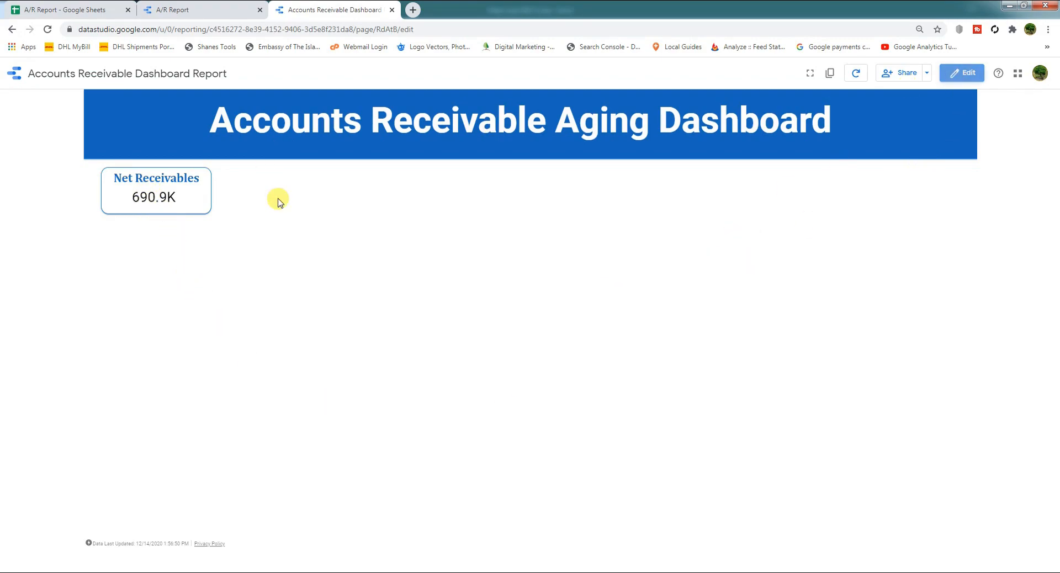
# Select the Net Receivables text box together with its scorecard and nudge them slightly down, away from the banner
pyautogui.moveTo(148, 258); pyautogui.dragTo(64, 209)
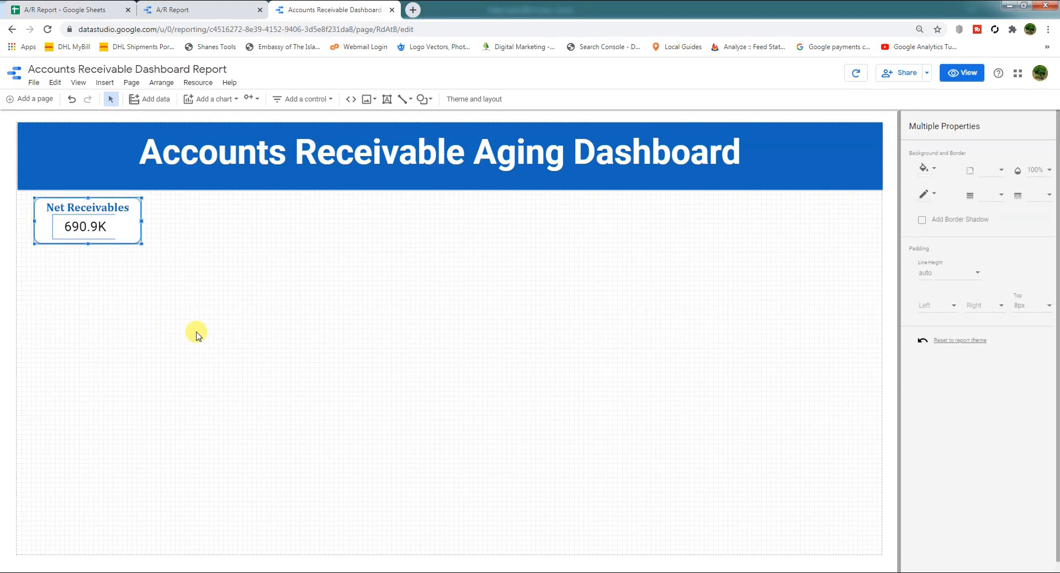
pyautogui.press('Down')
pyautogui.press('Down')
pyautogui.press('Down')
# Duplicate the Net Receivables tile and align the copy beside the original as the second tile of the row
pyautogui.hotkey('ctrl', 'd')
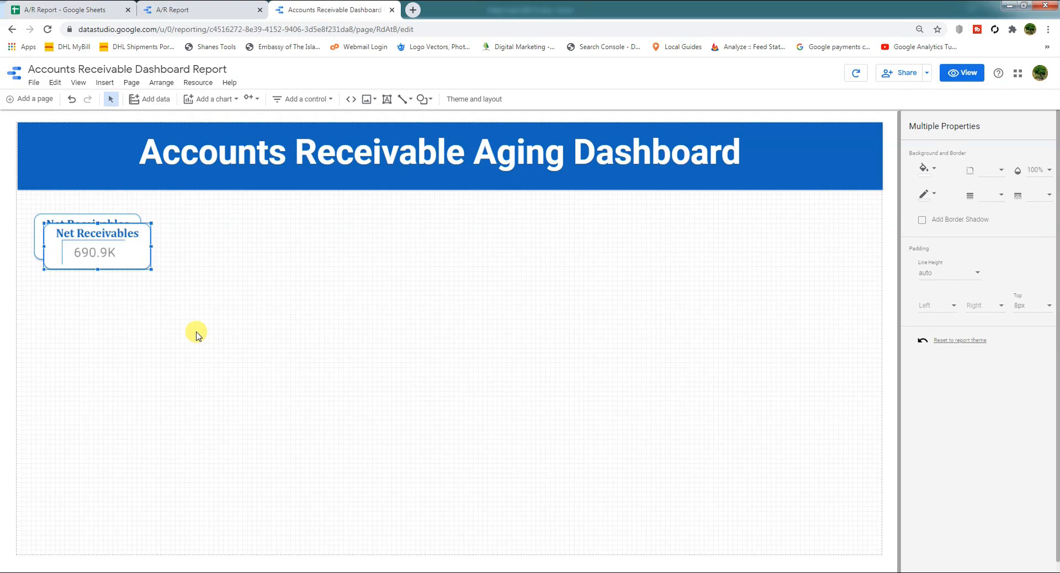
pyautogui.press('Right')
pyautogui.press('Right')
pyautogui.press('Right')
pyautogui.press('Right')
pyautogui.press('Right')
pyautogui.press('Right')
pyautogui.press('Right')
pyautogui.press('Right')
pyautogui.press('Right')
pyautogui.press('Right')
pyautogui.press('Right')
pyautogui.press('Right')
pyautogui.press('Up')
pyautogui.press('Up')
pyautogui.press('Left')
pyautogui.press('Left')
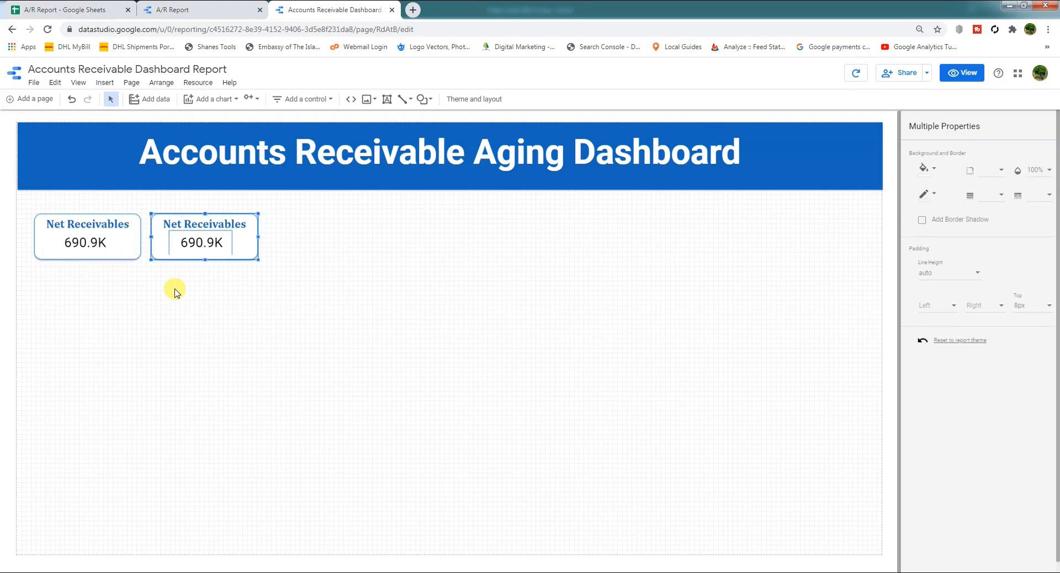
# Paste another copy of the Net Receivables tile and align it as the third tile in the row
pyautogui.hotkey('ctrl', 'v')
pyautogui.press('Right')
pyautogui.press('Right')
pyautogui.press('Right')
pyautogui.press('Right')
pyautogui.press('Right')
pyautogui.press('Right')
pyautogui.press('Right')
pyautogui.press('Right')
pyautogui.press('Right')
pyautogui.press('Right')
pyautogui.press('Right')
pyautogui.press('Right')
pyautogui.press('Right')
pyautogui.press('Right')
pyautogui.press('Right')
pyautogui.press('Right')
pyautogui.press('Right')
pyautogui.press('Right')
pyautogui.press('Right')
pyautogui.press('Right')
pyautogui.press('Up')
pyautogui.press('Up')
pyautogui.press('Up')
# Paste four more copies of the Net Receivables tile and align them to complete an evenly spaced row of seven
pyautogui.hotkey('ctrl', 'v')
pyautogui.press('Right')
pyautogui.press('Right')
pyautogui.press('Right')
pyautogui.press('Right')
pyautogui.press('Right')
pyautogui.press('Right')
pyautogui.press('Right')
pyautogui.press('Right')
pyautogui.press('Right')
pyautogui.press('Right')
pyautogui.press('Right')
pyautogui.press('Right')
pyautogui.press('Right')
pyautogui.press('Right')
pyautogui.press('Right')
pyautogui.press('Right')
pyautogui.press('Right')
pyautogui.press('Right')
pyautogui.press('Right')
pyautogui.press('Right')
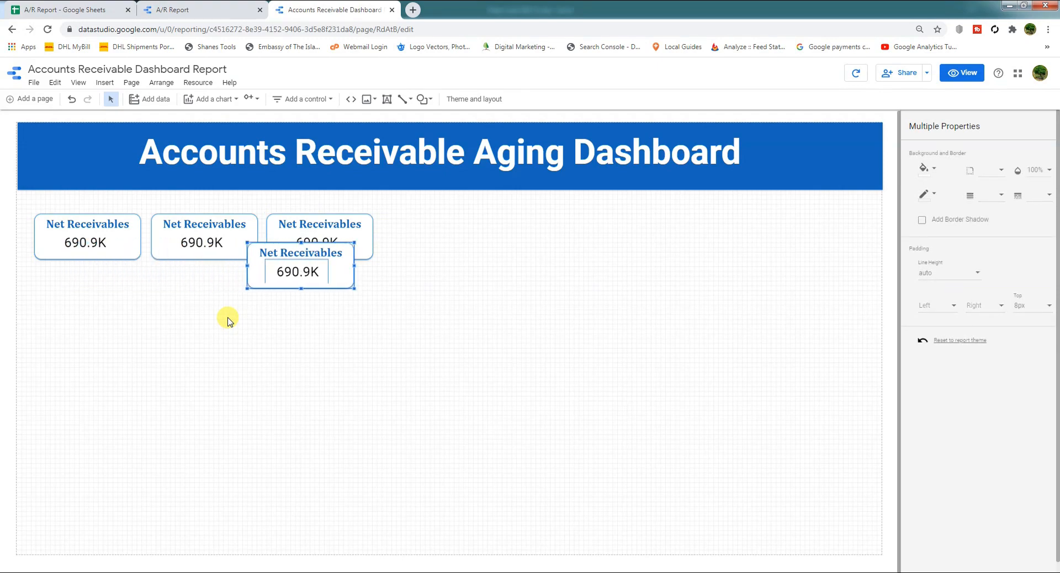
pyautogui.press('Up')
pyautogui.press('Up')
pyautogui.press('Up')
pyautogui.press('Up')
pyautogui.press('Up')
pyautogui.press('Up')
pyautogui.press('Up')
pyautogui.press('Up')
pyautogui.press('Up')
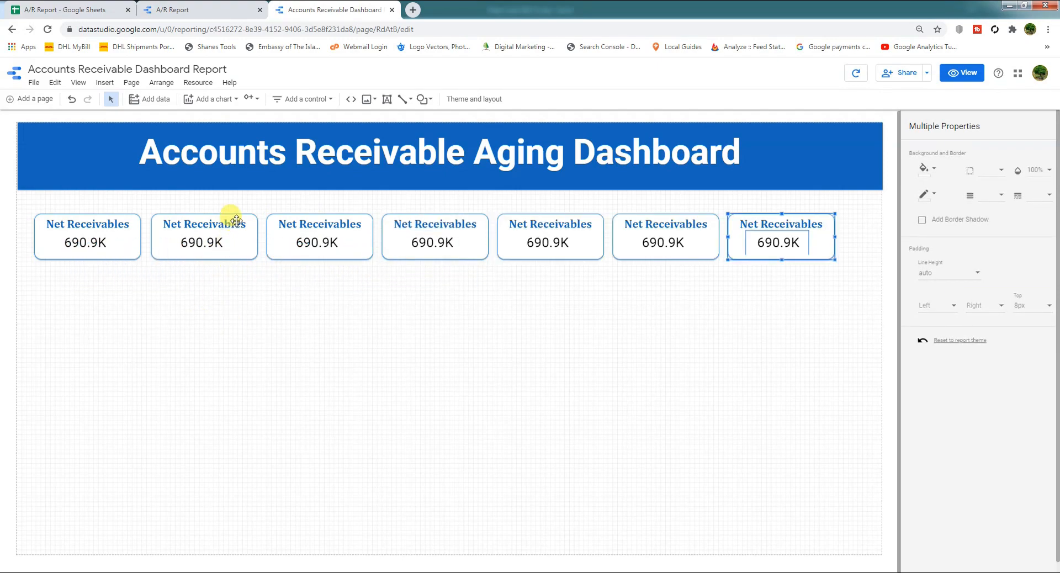
# Relabel the second tile Not yet Due and the third tile 0-30 Delay
pyautogui.click(239, 218)
pyautogui.moveTo(245, 223); pyautogui.dragTo(169, 221)
pyautogui.write('Not yet Due')
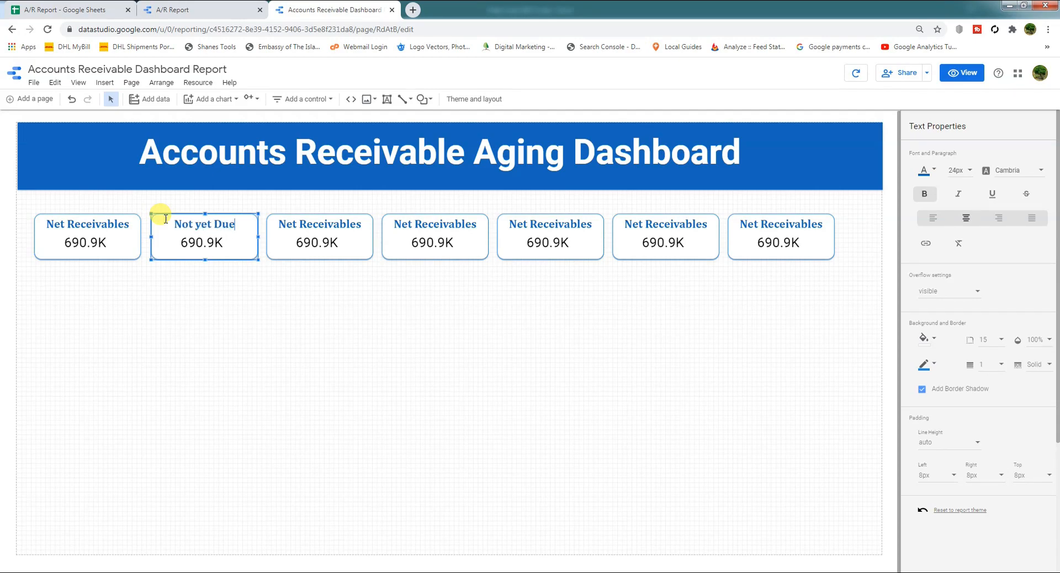
pyautogui.click(362, 222)
pyautogui.moveTo(362, 221); pyautogui.dragTo(280, 223)
pyautogui.write('0-30')
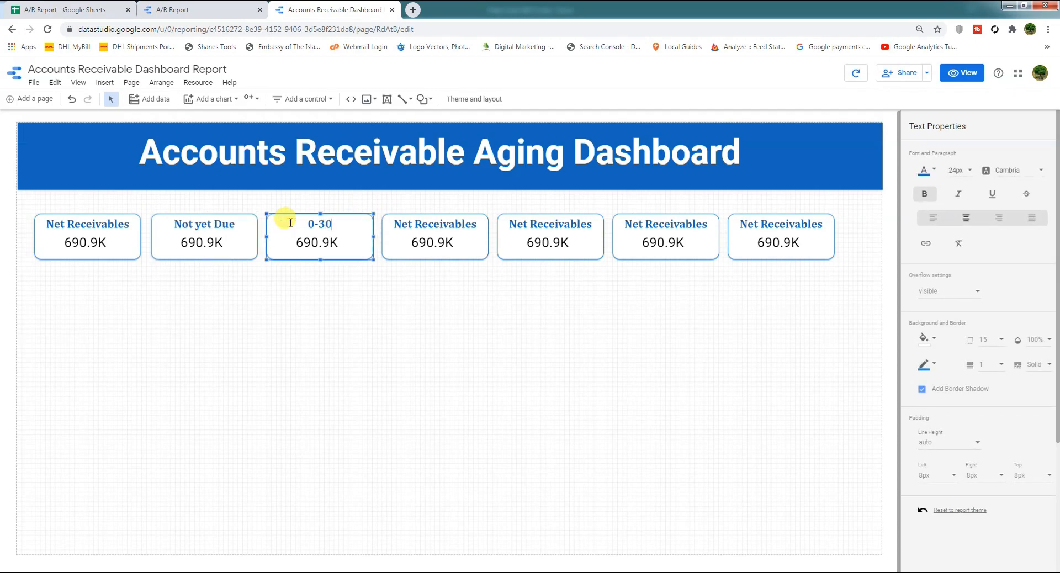
pyautogui.write(' Delay')
# Relabel the fourth tile 31-60 Delay and the fifth tile 61-90 Delay
pyautogui.click(426, 222)
pyautogui.moveTo(425, 222); pyautogui.dragTo(392, 222)
pyautogui.write('31-60 Del')
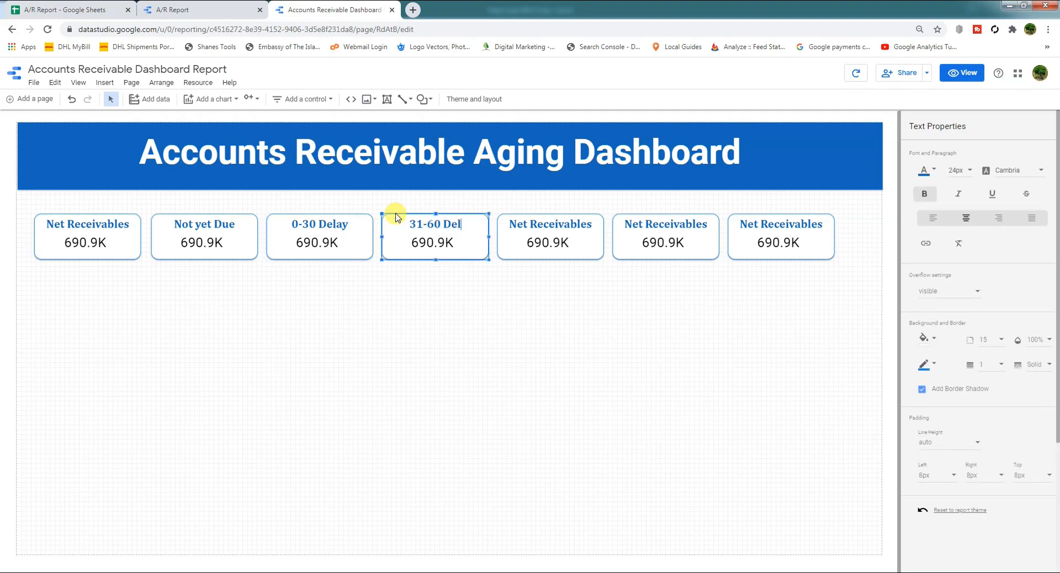
pyautogui.click(561, 216)
pyautogui.moveTo(591, 223); pyautogui.dragTo(504, 224)
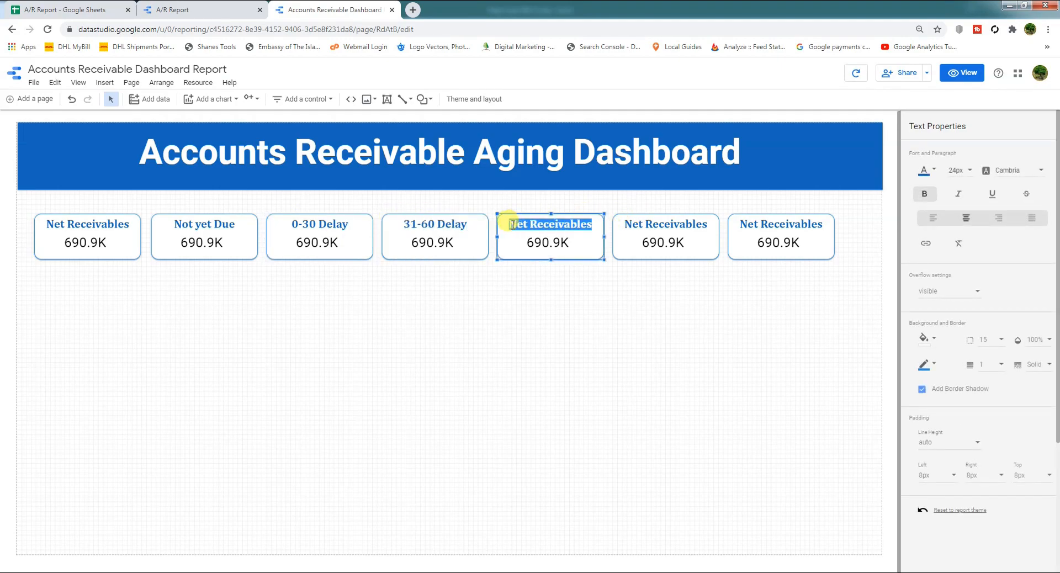
pyautogui.write('61-90 Delay')
# Relabel the sixth tile >90 Delay and the seventh tile Net Due
pyautogui.click(651, 222)
pyautogui.moveTo(707, 224); pyautogui.dragTo(637, 225)
pyautogui.write('>90 Delay')
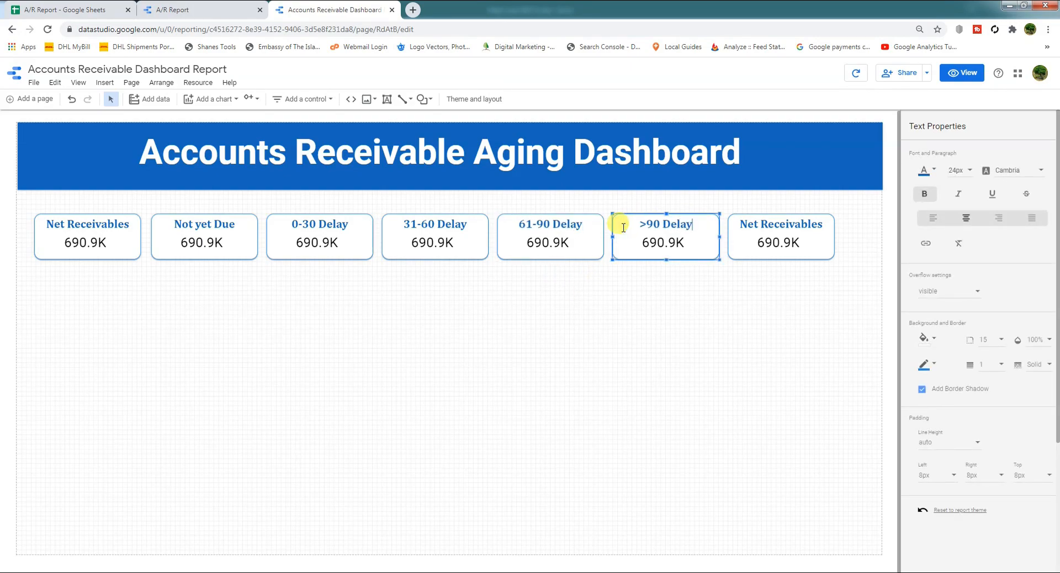
pyautogui.click(779, 237)
pyautogui.moveTo(824, 223); pyautogui.dragTo(739, 223)
pyautogui.write('Net Due')
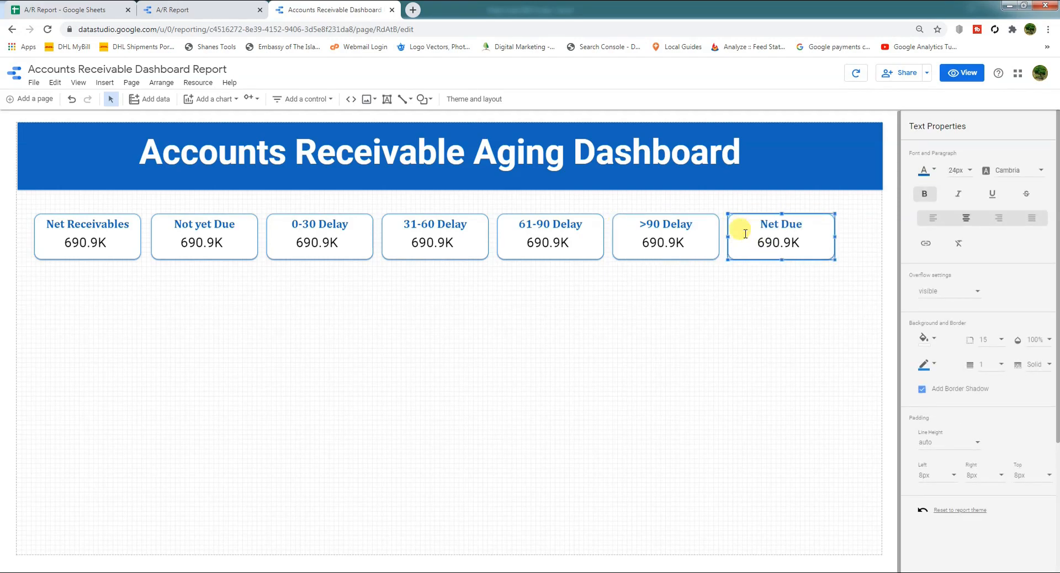
pyautogui.click(571, 319)
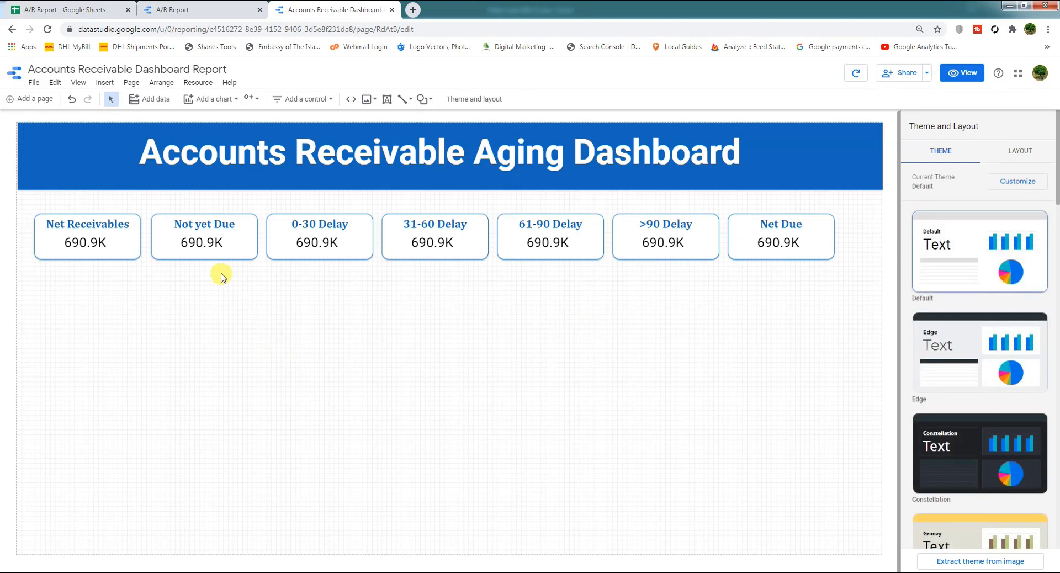
# Set the metric of the Not yet Due scorecard to Not Yet Due and that of the 0-30 Delay scorecard to 0-30 days
pyautogui.click(200, 241)
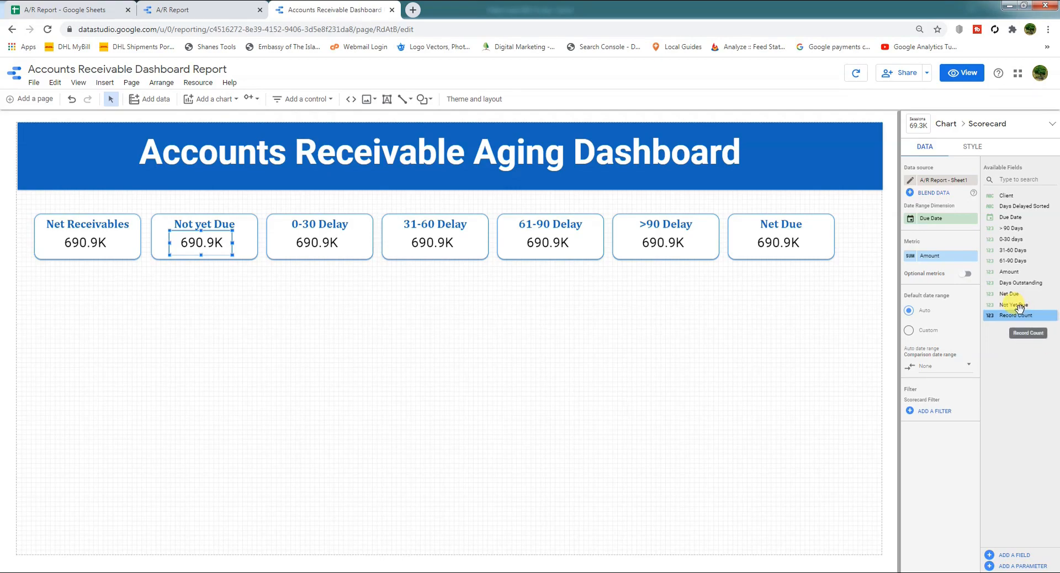
pyautogui.moveTo(1016, 307); pyautogui.dragTo(943, 265)
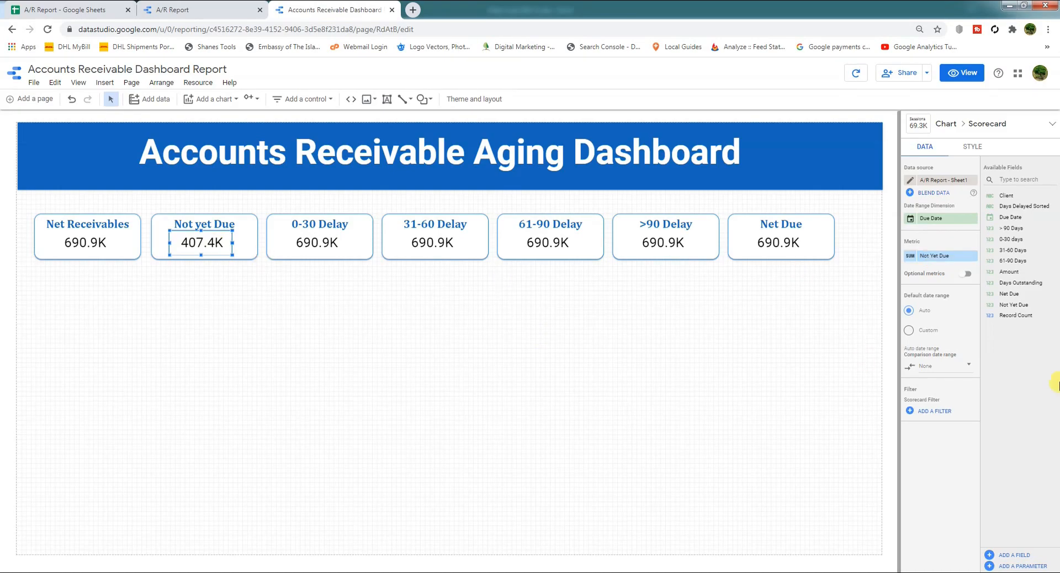
pyautogui.click(303, 243)
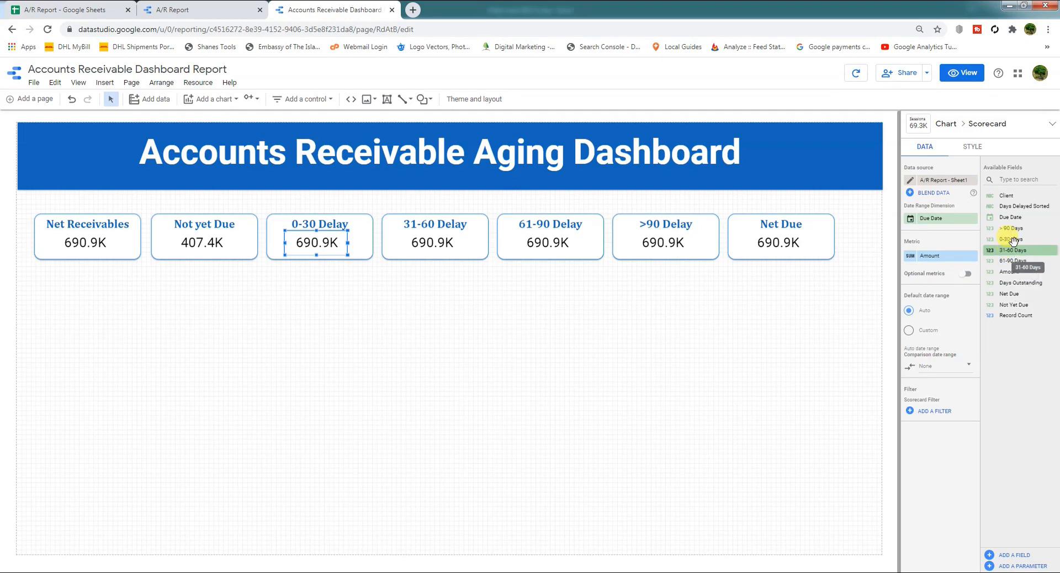
pyautogui.moveTo(1013, 239); pyautogui.dragTo(936, 263)
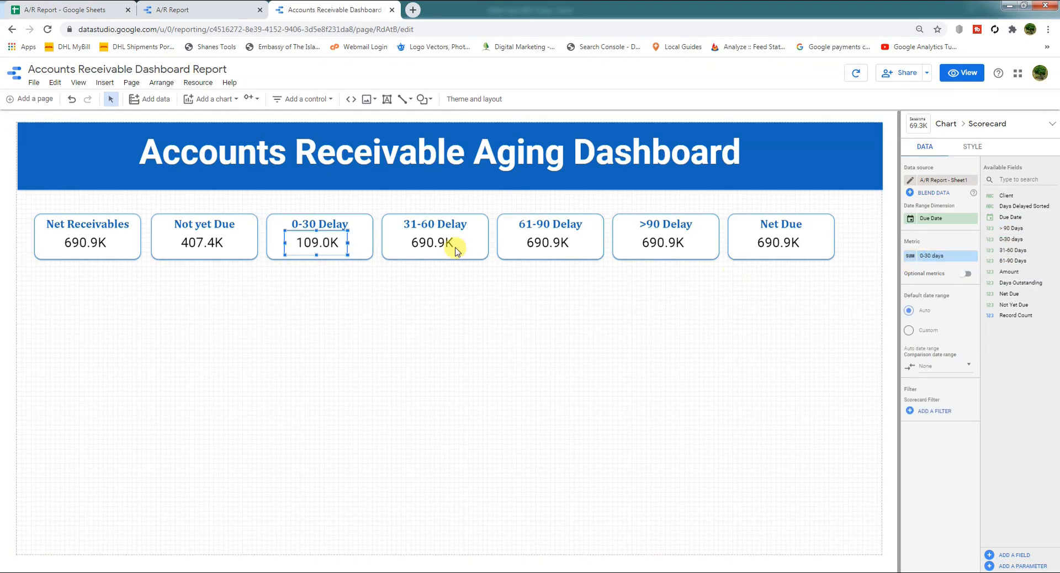
# Set the metric of the 31-60 Delay scorecard to 31-60 Days and that of the 61-90 Delay scorecard to 61-90 Days
pyautogui.click(433, 242)
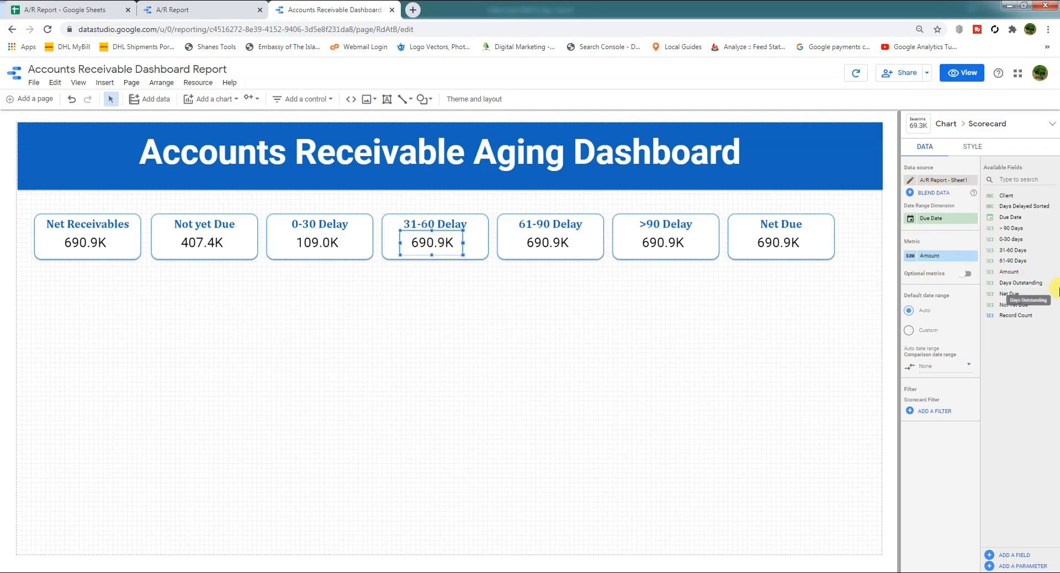
pyautogui.moveTo(1021, 251); pyautogui.dragTo(946, 264)
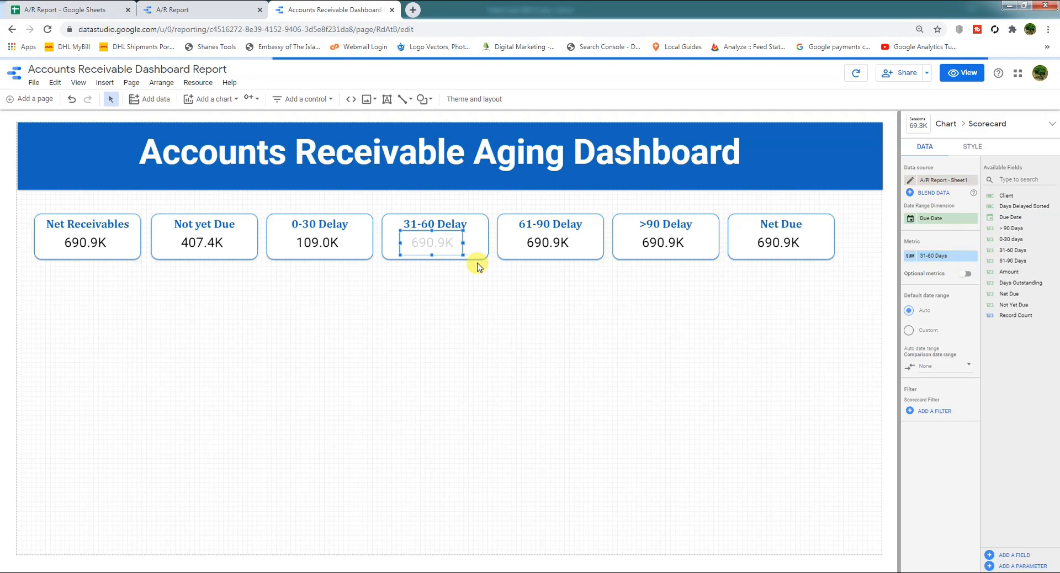
pyautogui.click(549, 242)
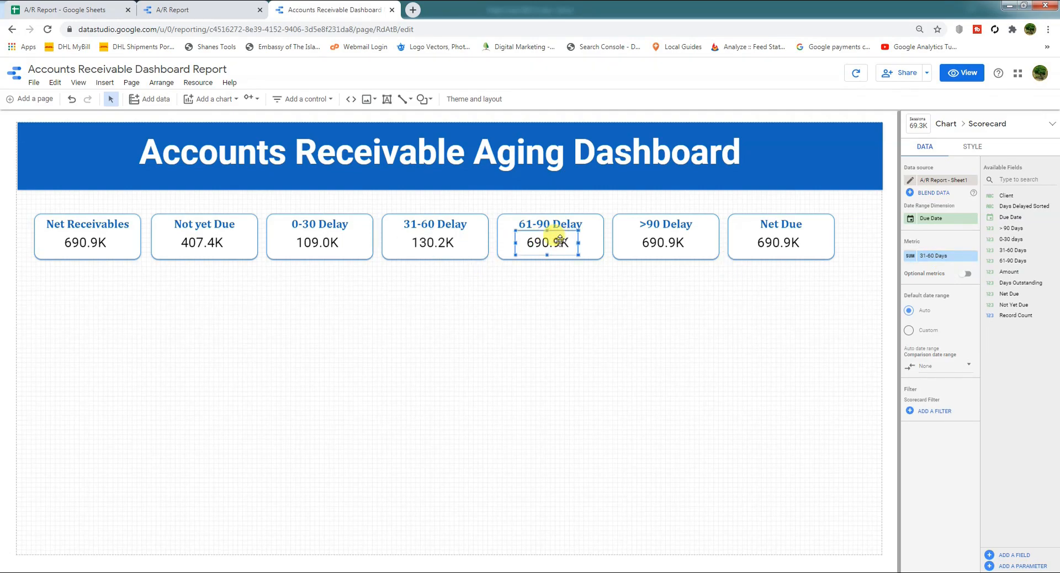
pyautogui.click(937, 257)
pyautogui.scroll(-2, 916, 337)
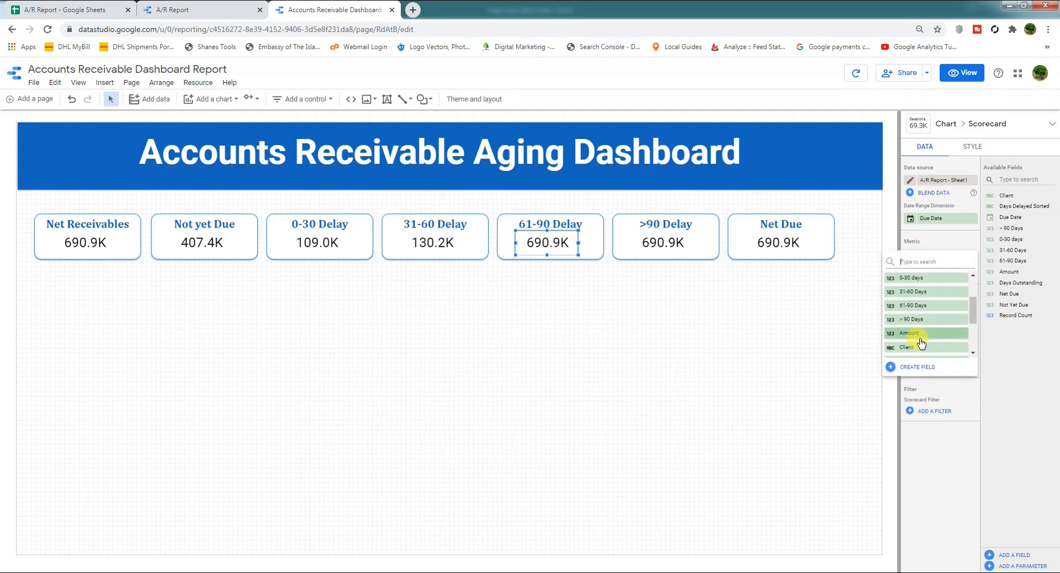
pyautogui.click(909, 305)
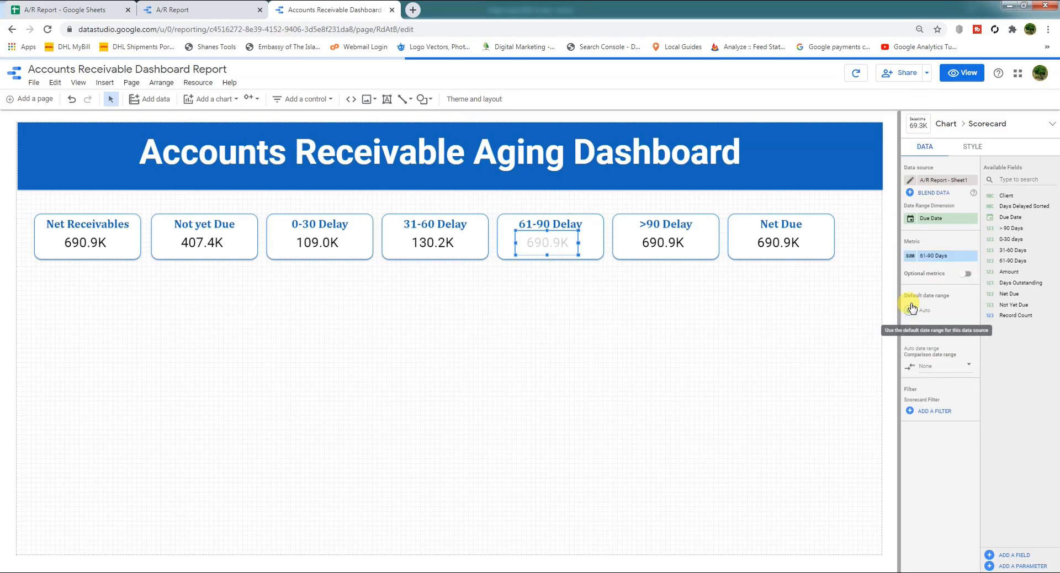
# Set the metric of the >90 Delay scorecard to > 90 Days and that of the Net Due scorecard to Net Due
pyautogui.click(656, 241)
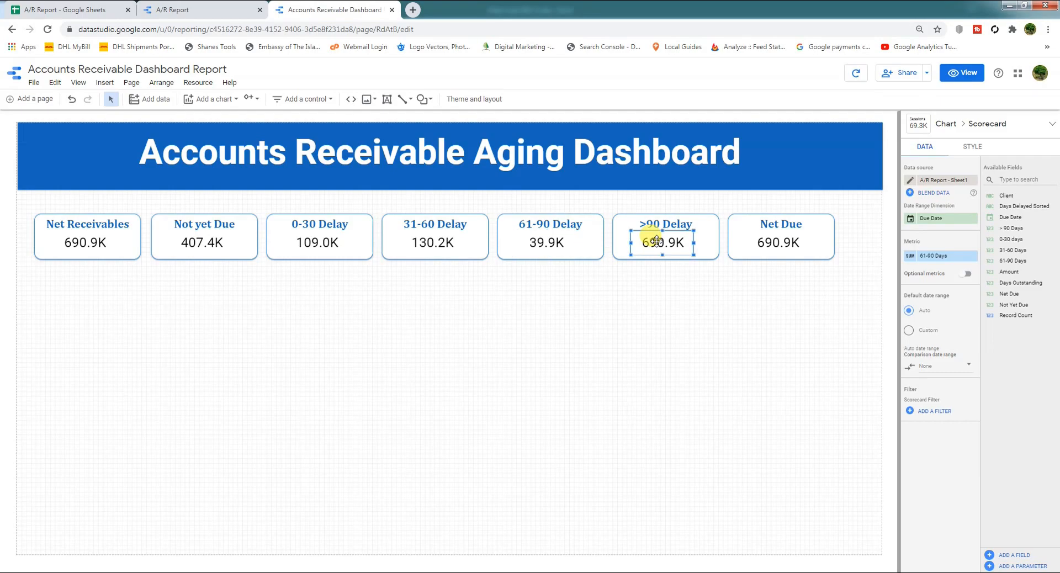
pyautogui.click(941, 257)
pyautogui.scroll(-2, 919, 315)
pyautogui.scroll(1, 920, 316)
pyautogui.click(918, 318)
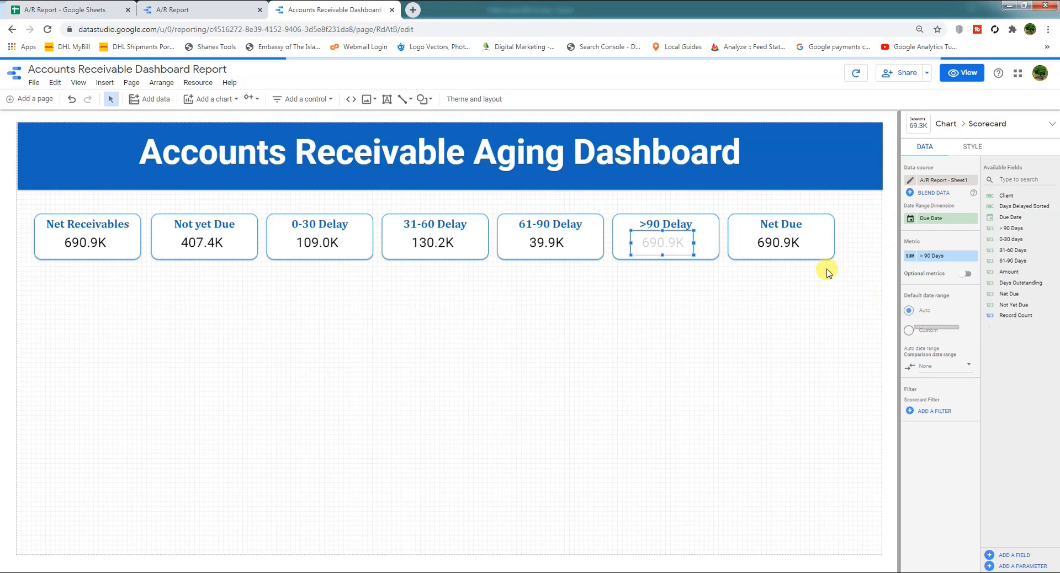
pyautogui.click(776, 248)
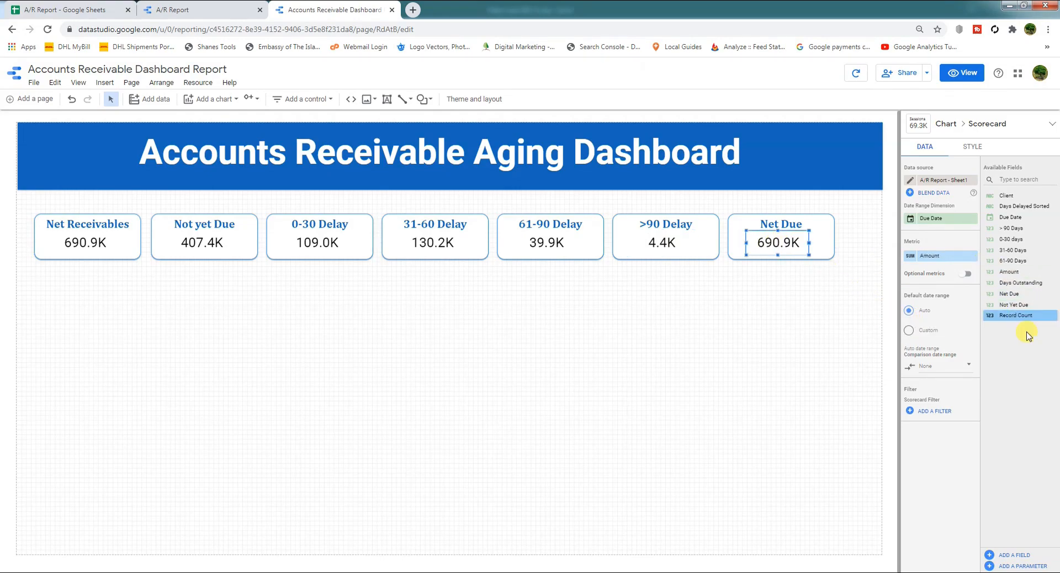
pyautogui.moveTo(972, 281); pyautogui.dragTo(932, 260)
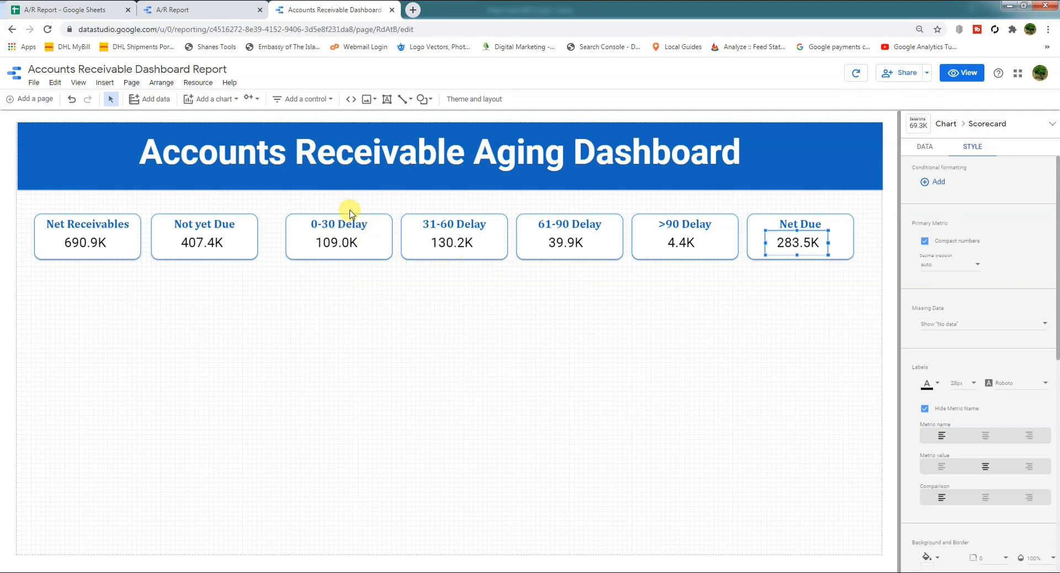
# Add a text box spanning the five tiles from 0-30 Delay to Net Due, with the centred heading Past Due Balances
pyautogui.click(385, 102)
pyautogui.moveTo(281, 190); pyautogui.dragTo(861, 272)
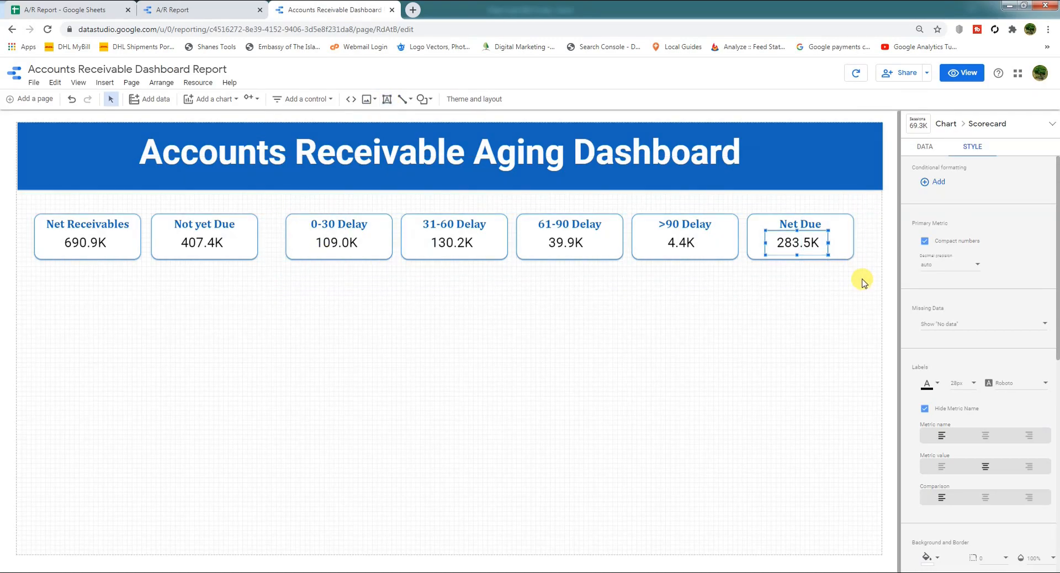
pyautogui.write('Past Due Balance')
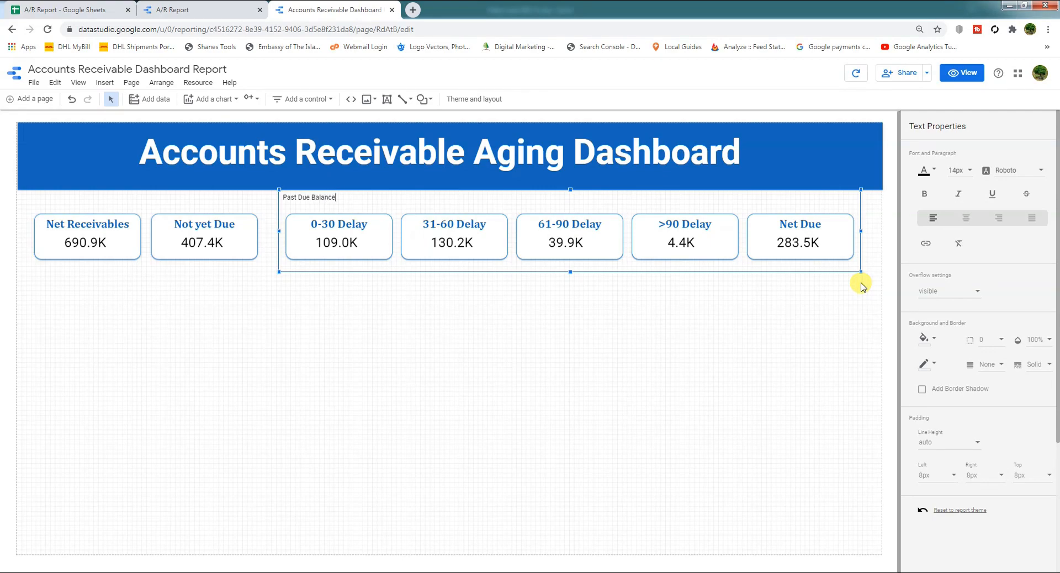
pyautogui.write('s')
pyautogui.click(966, 218)
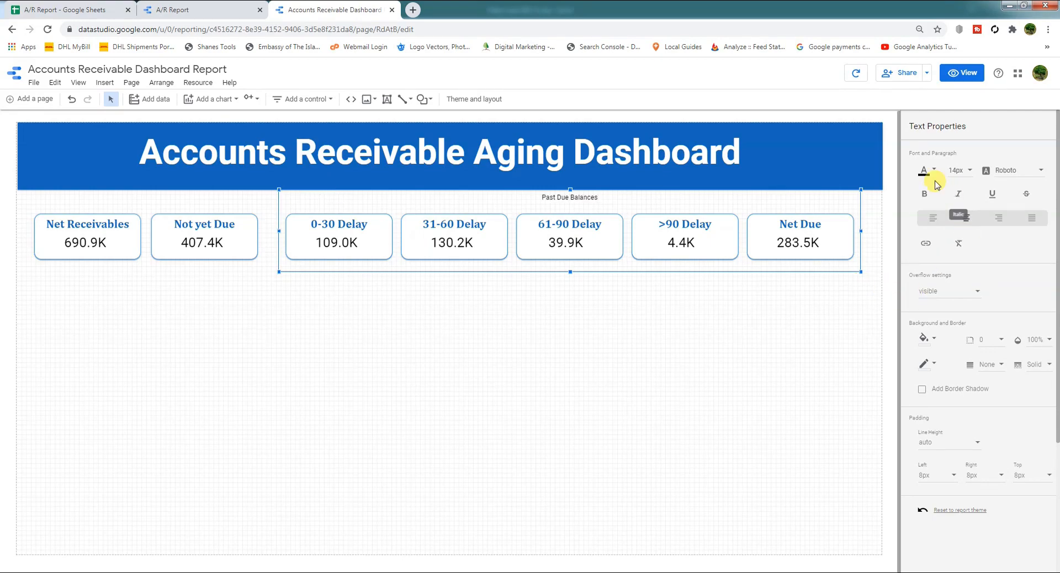
# Format the Past Due Balances heading as blue, bold Cambria text at 40px
pyautogui.click(928, 168)
pyautogui.click(993, 205)
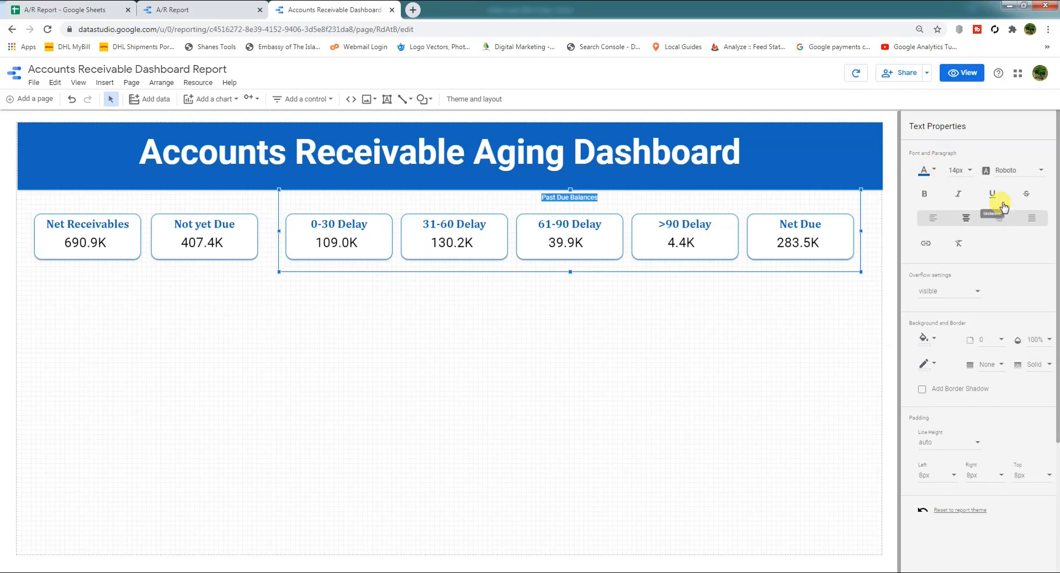
pyautogui.click(1006, 171)
pyautogui.scroll(8, 1000, 174)
pyautogui.click(995, 192)
pyautogui.click(925, 195)
pyautogui.click(962, 172)
pyautogui.scroll(-5, 966, 180)
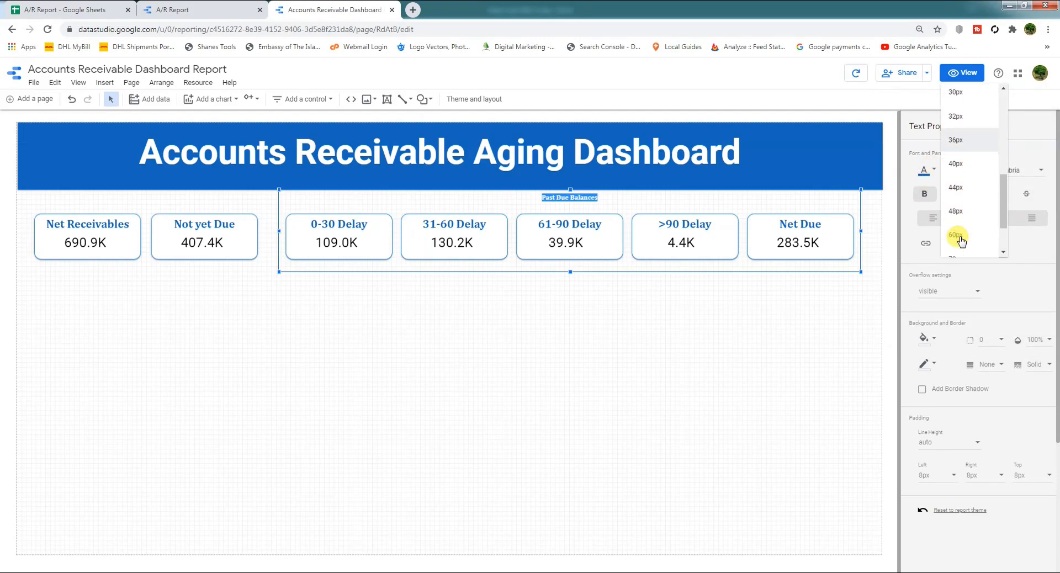
pyautogui.click(954, 187)
pyautogui.click(965, 170)
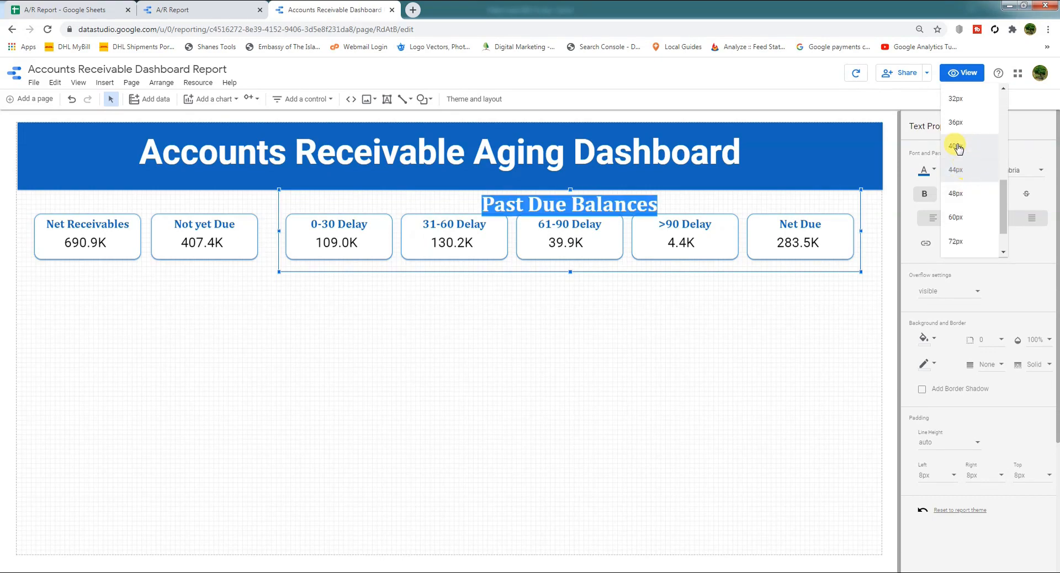
pyautogui.click(955, 147)
# Give the Past Due Balances box a white background, a border shadow and a corner radius of 10
pyautogui.click(935, 345)
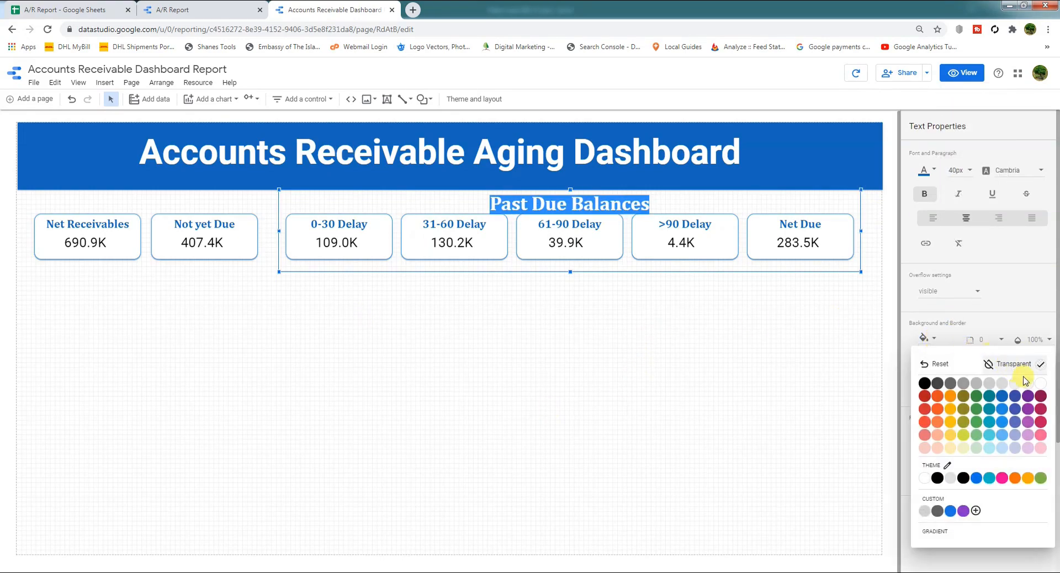
pyautogui.click(1038, 382)
pyautogui.click(922, 389)
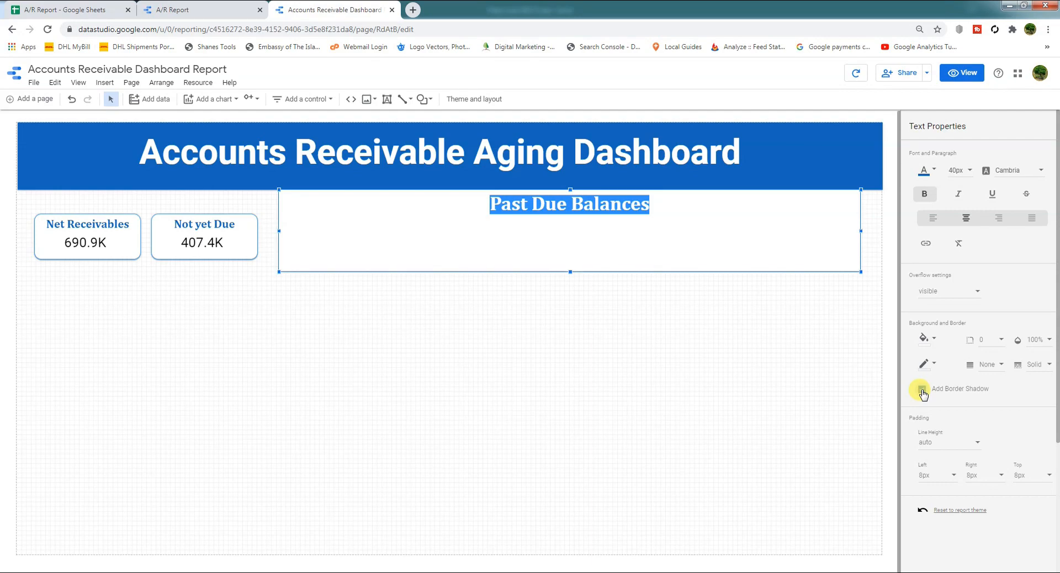
pyautogui.scroll(-2, 966, 448)
pyautogui.scroll(2, 966, 448)
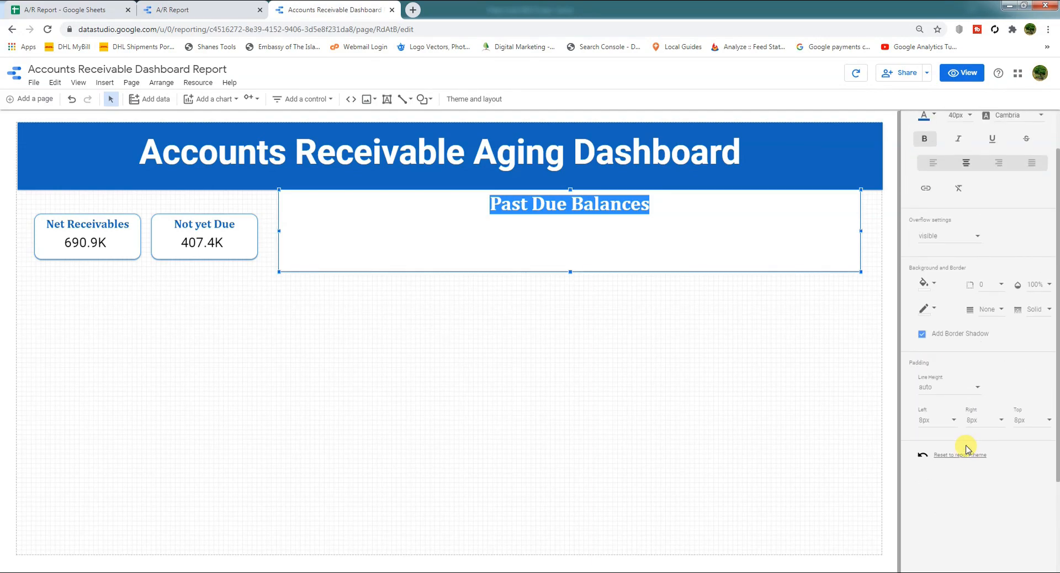
pyautogui.click(990, 339)
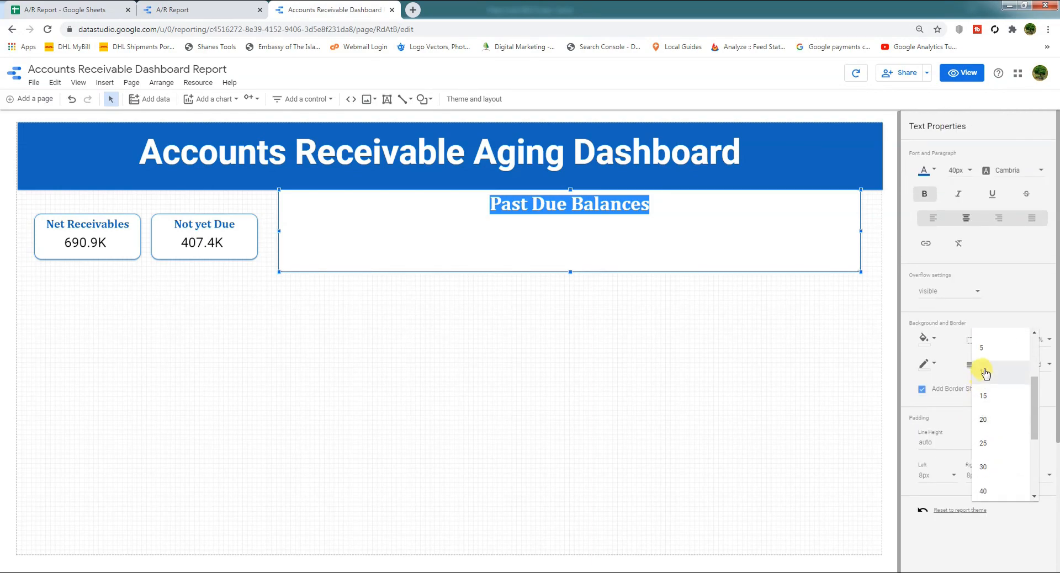
pyautogui.click(975, 369)
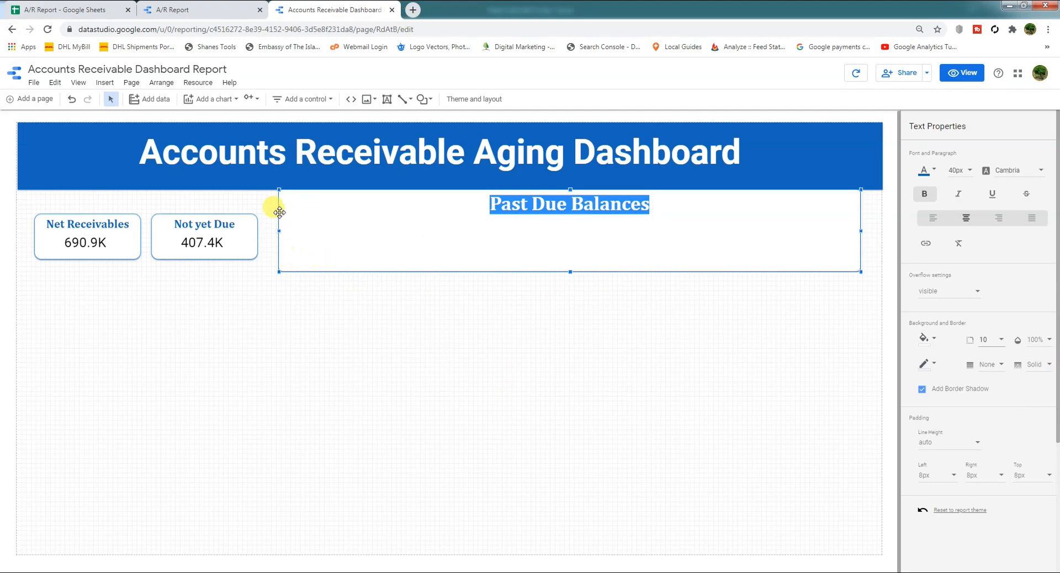
# Send the Past Due Balances box one level backward and move it below the five delay tiles
pyautogui.click(161, 83)
pyautogui.moveTo(185, 100)
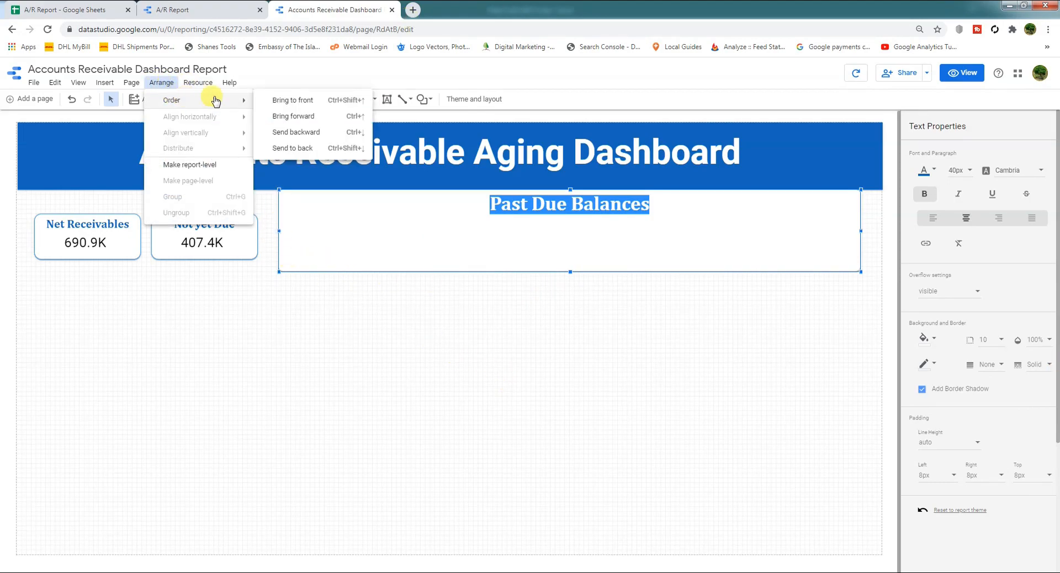
pyautogui.click(296, 132)
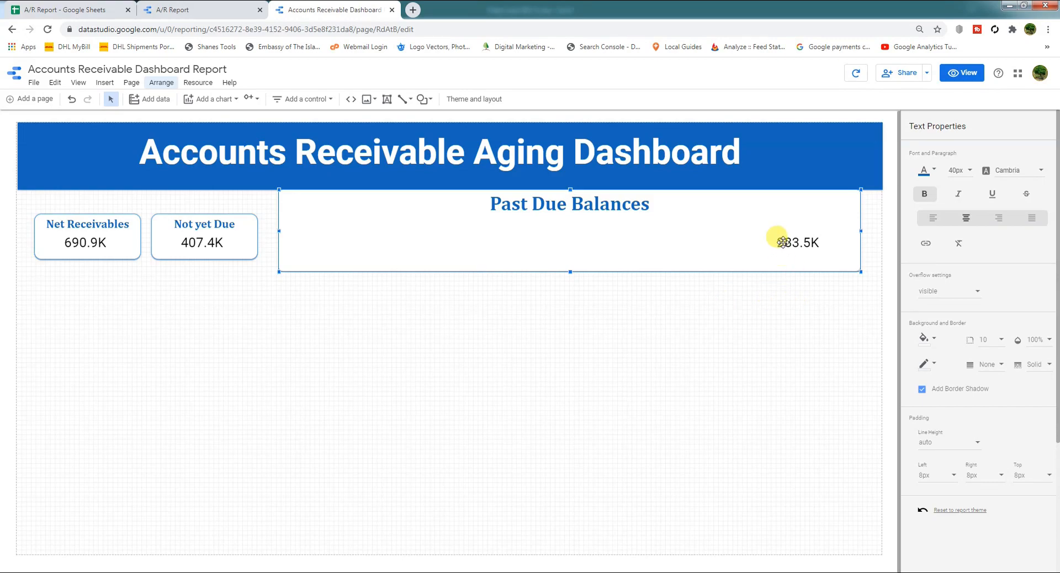
pyautogui.moveTo(284, 266); pyautogui.dragTo(293, 354)
# Bring the five tiles from 0-30 Delay to Net Due, together with their scorecards, to the front
pyautogui.click(336, 244)
pyautogui.keyDown('ctrl'); pyautogui.click(337, 245); pyautogui.keyUp('ctrl')
pyautogui.keyDown('ctrl'); pyautogui.click(414, 254); pyautogui.keyUp('ctrl')
pyautogui.keyDown('ctrl'); pyautogui.click(445, 245); pyautogui.keyUp('ctrl')
pyautogui.keyDown('ctrl'); pyautogui.click(551, 248); pyautogui.keyUp('ctrl')
pyautogui.keyDown('ctrl'); pyautogui.click(673, 244); pyautogui.keyUp('ctrl')
pyautogui.keyDown('ctrl'); pyautogui.click(726, 219); pyautogui.keyUp('ctrl')
pyautogui.keyDown('ctrl'); pyautogui.click(771, 220); pyautogui.keyUp('ctrl')
pyautogui.keyDown('ctrl'); pyautogui.click(788, 241); pyautogui.keyUp('ctrl')
pyautogui.keyDown('ctrl'); pyautogui.click(518, 230); pyautogui.keyUp('ctrl')
pyautogui.click(162, 83)
pyautogui.moveTo(177, 100)
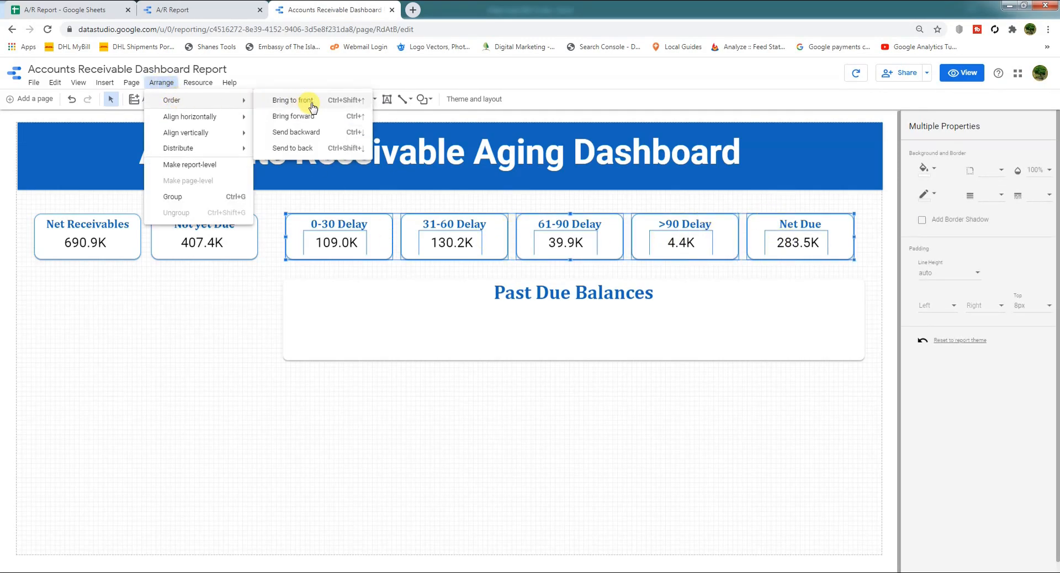
pyautogui.click(294, 100)
# Move the Past Due Balances box back behind the five tiles and recolour its heading crimson
pyautogui.moveTo(298, 353); pyautogui.dragTo(293, 266)
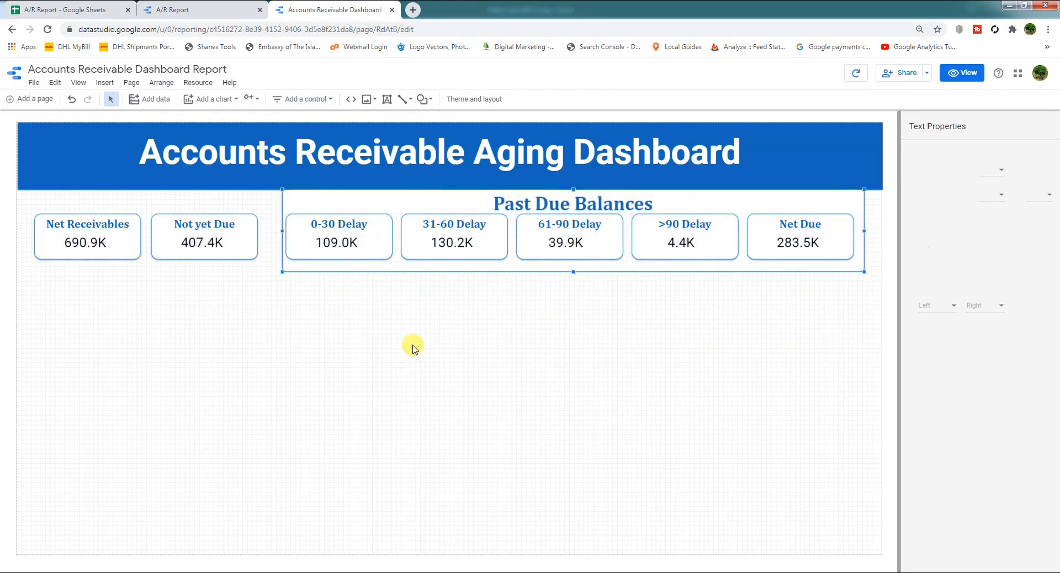
pyautogui.press('Down')
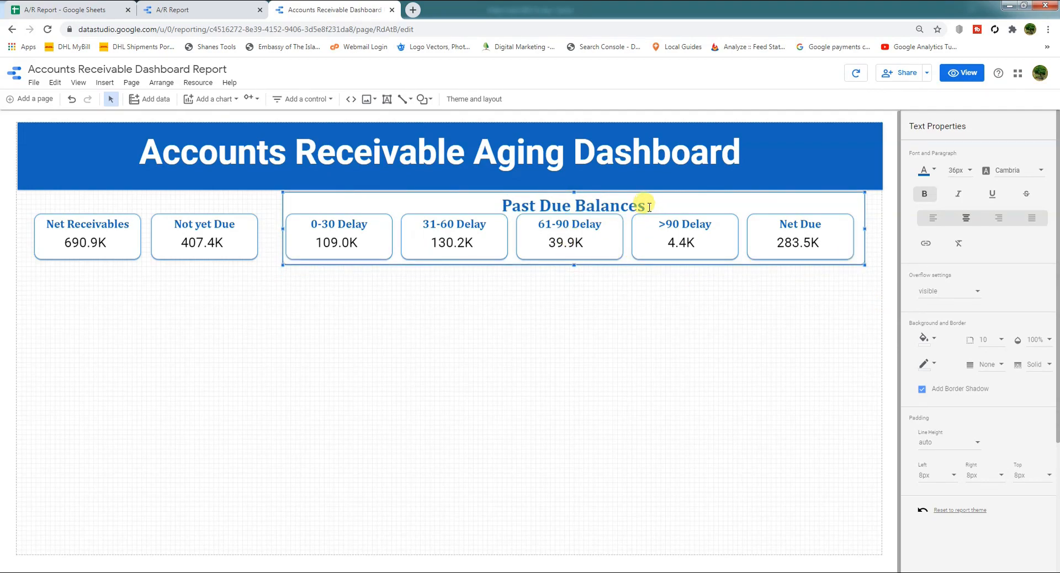
pyautogui.moveTo(645, 207); pyautogui.dragTo(492, 206)
pyautogui.click(937, 175)
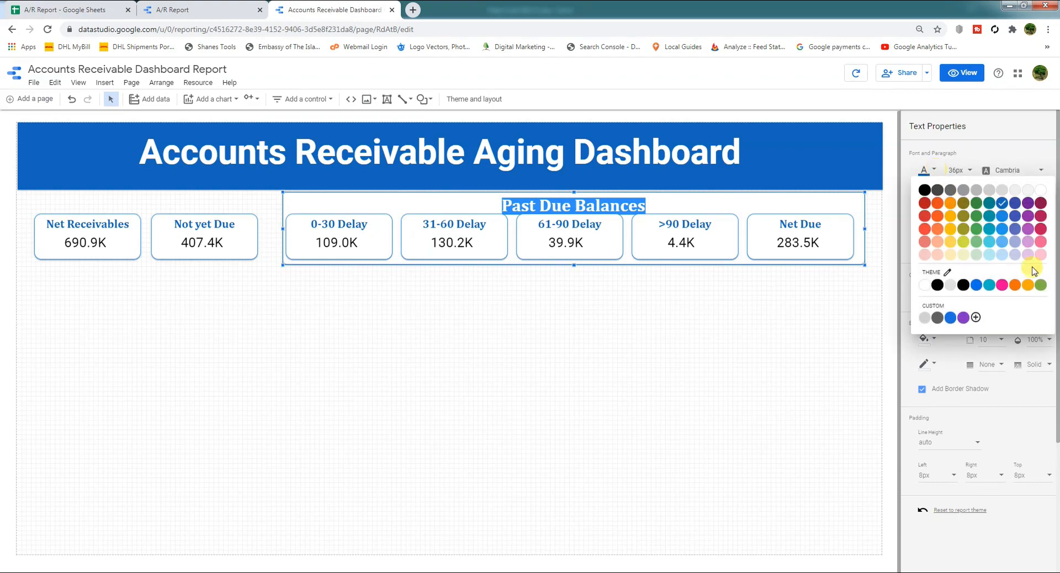
pyautogui.click(1038, 231)
pyautogui.click(378, 296)
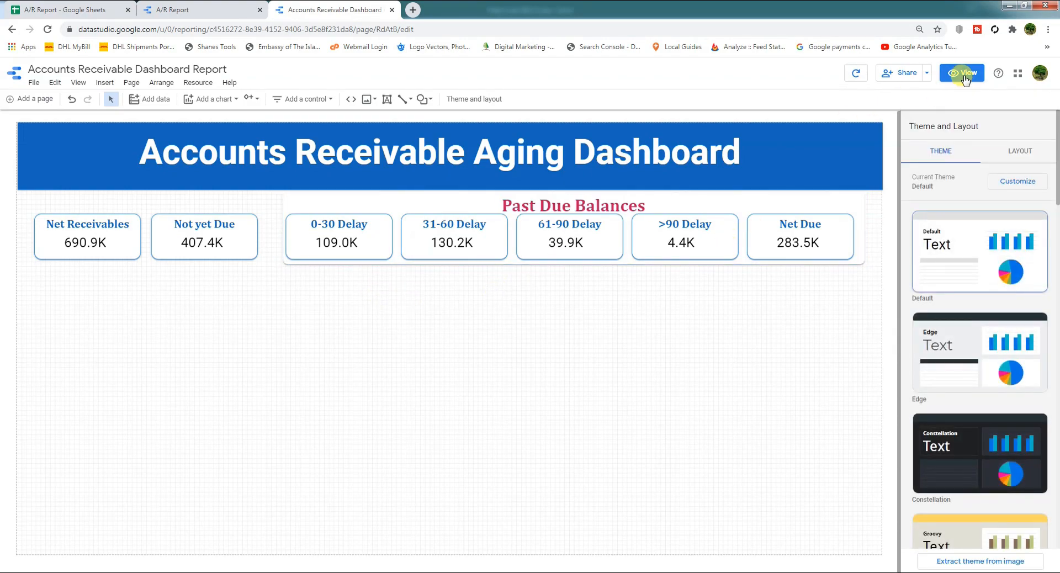
# Give the Past Due Balances box a blue border, preview the report in view mode and return to editing
pyautogui.click(960, 73)
pyautogui.click(961, 73)
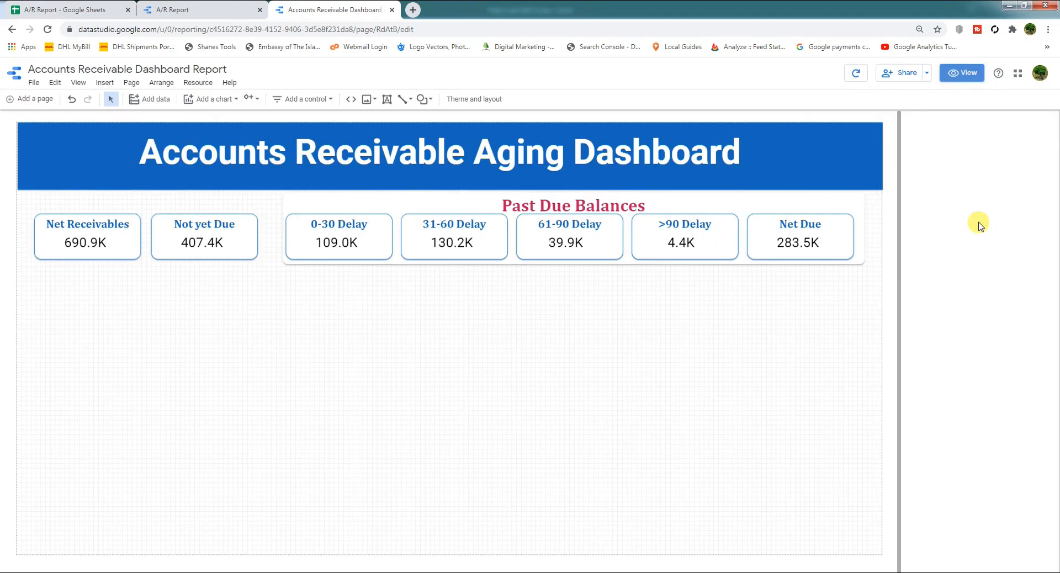
pyautogui.click(428, 235)
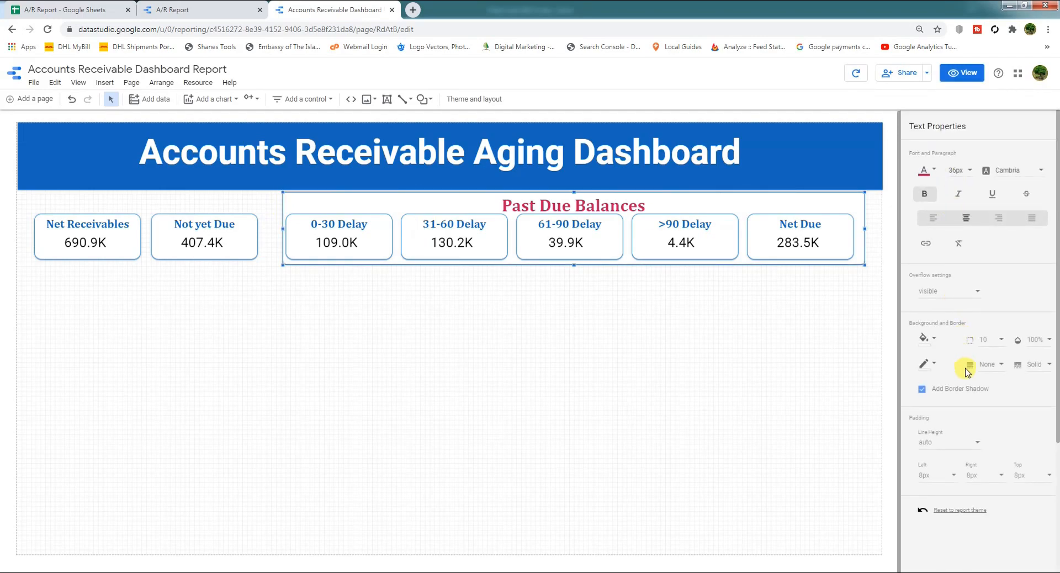
pyautogui.click(924, 363)
pyautogui.click(1002, 433)
pyautogui.click(962, 73)
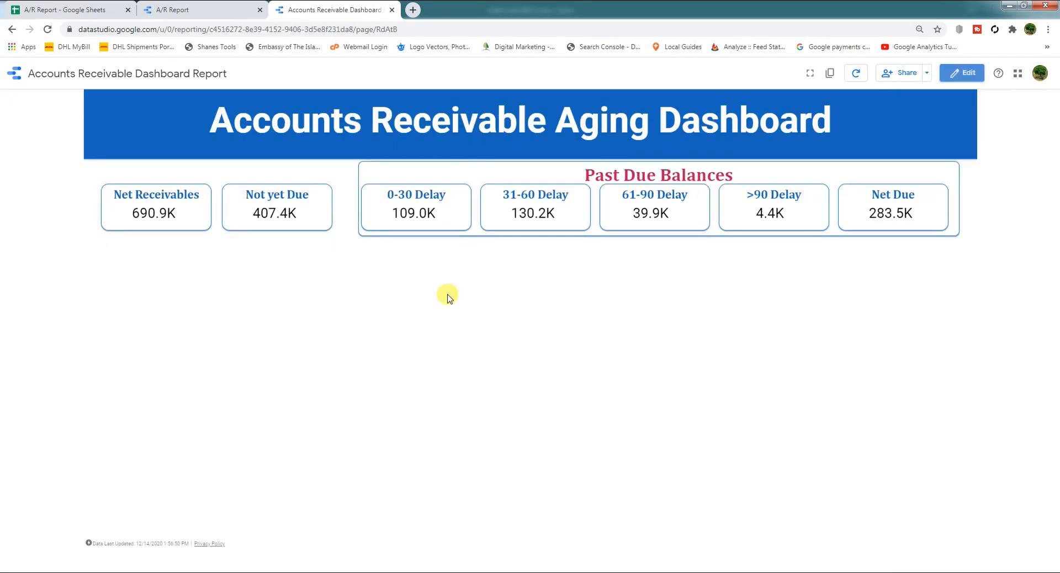
pyautogui.click(974, 77)
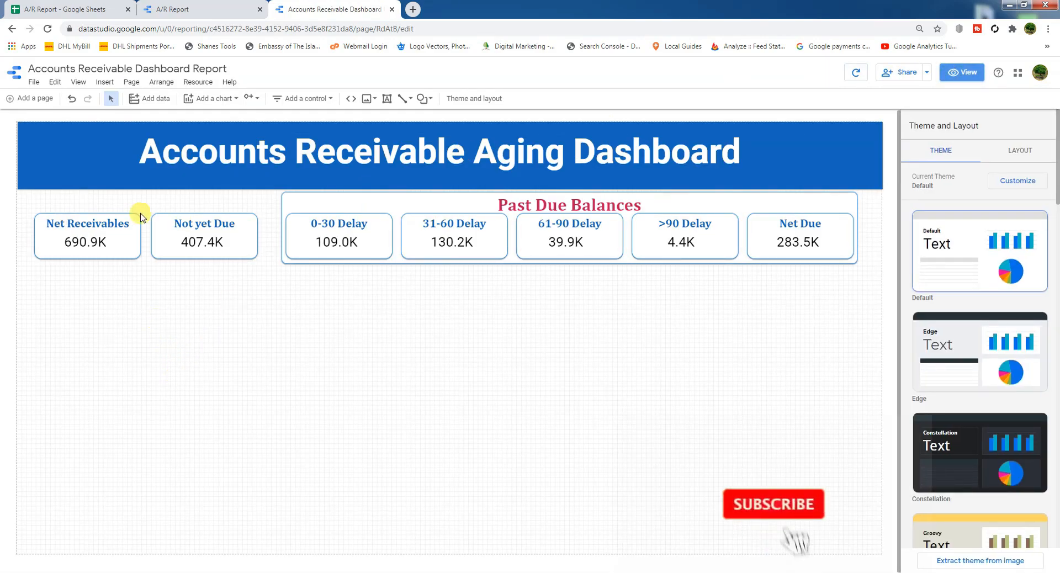
# Insert a combo chart below the Net Receivables and Not yet Due tiles, replacing its Not Yet Due metric with Days Outstanding beside Amount
pyautogui.click(104, 82)
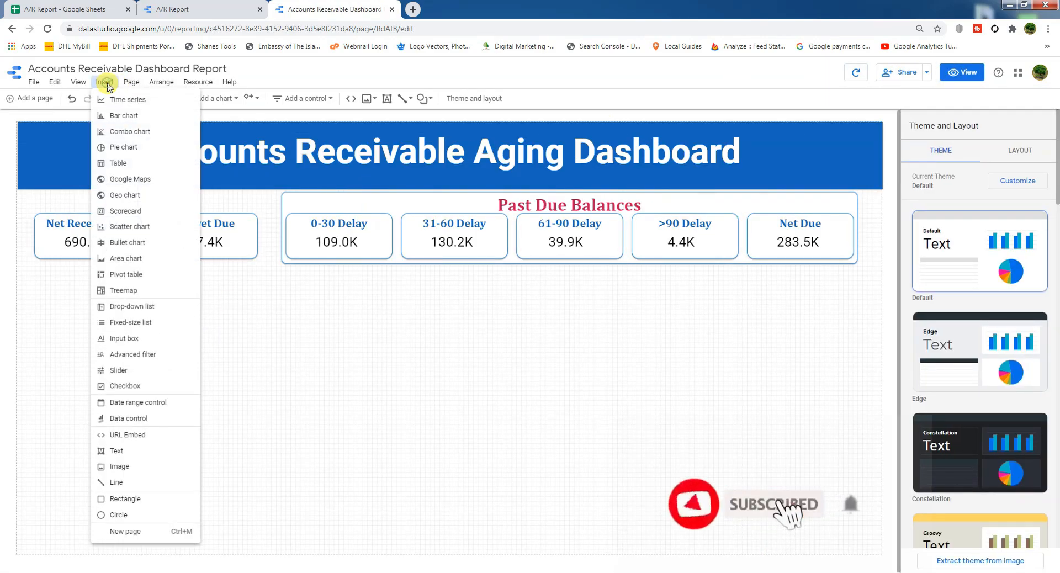
pyautogui.click(122, 131)
pyautogui.moveTo(34, 294); pyautogui.dragTo(325, 408)
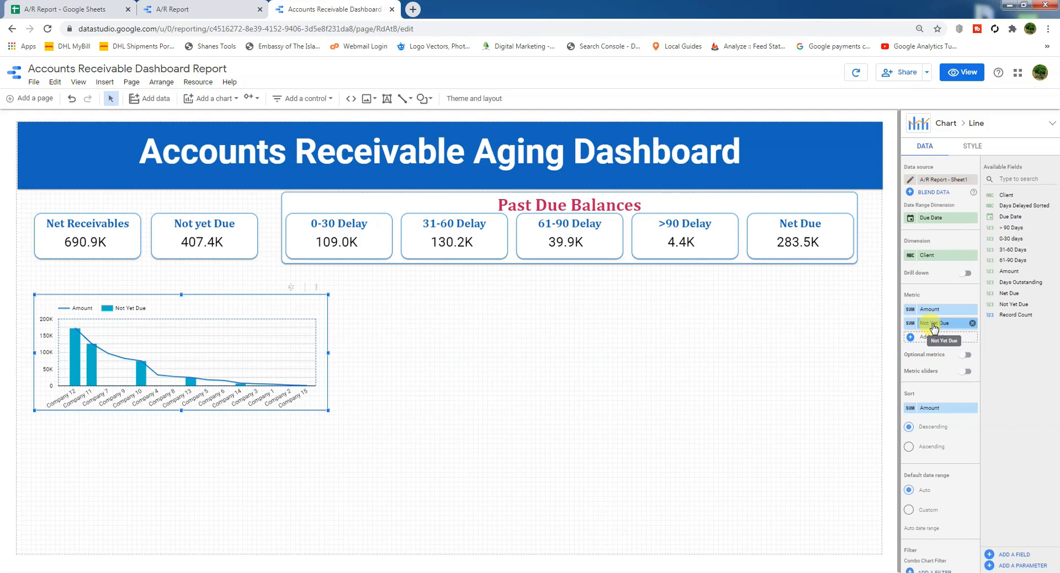
pyautogui.click(973, 325)
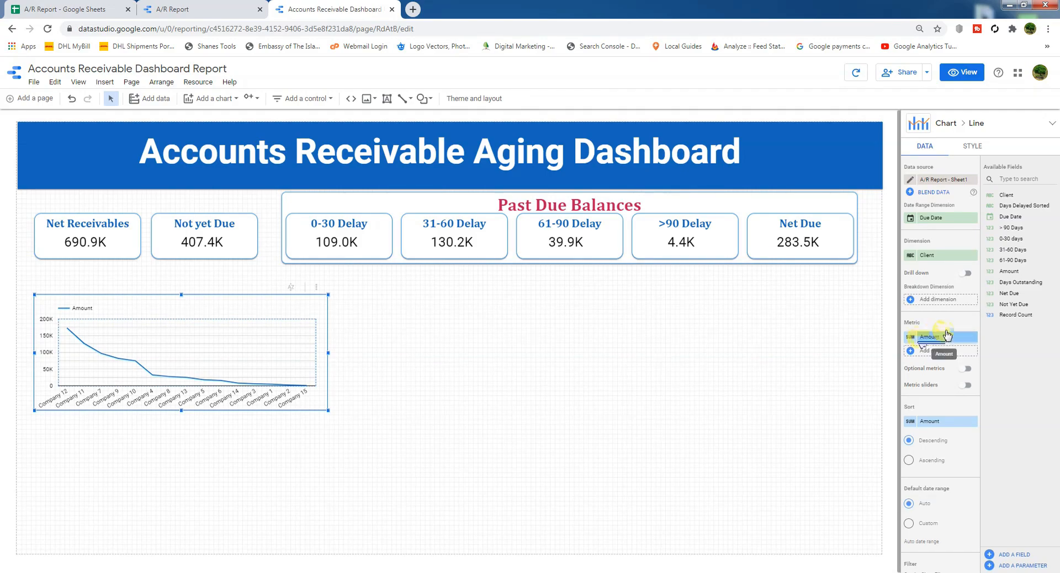
pyautogui.moveTo(1020, 282); pyautogui.dragTo(937, 343)
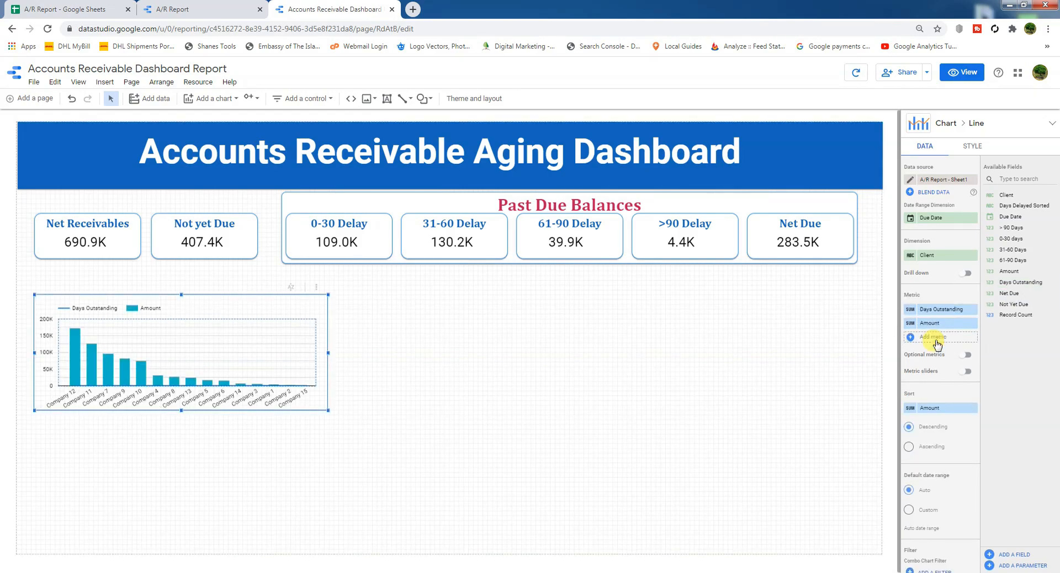
# Sort the combo chart by Client in ascending order
pyautogui.click(935, 409)
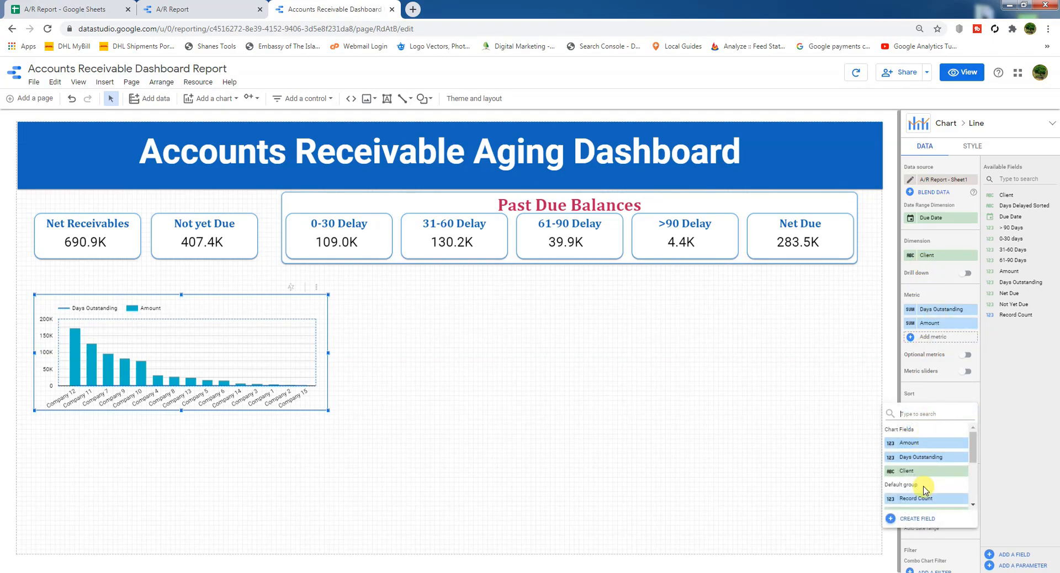
pyautogui.click(905, 471)
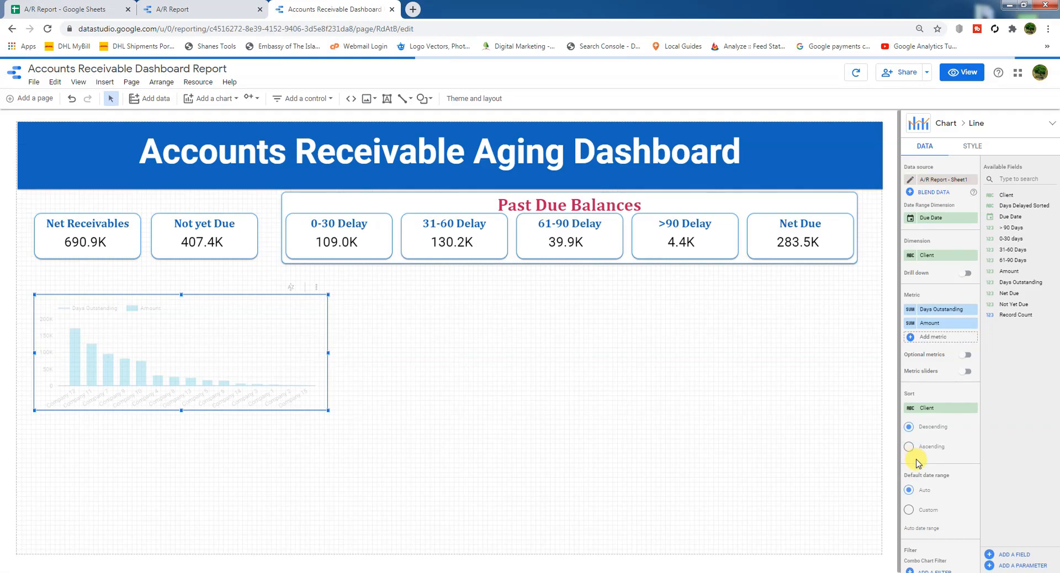
pyautogui.click(908, 448)
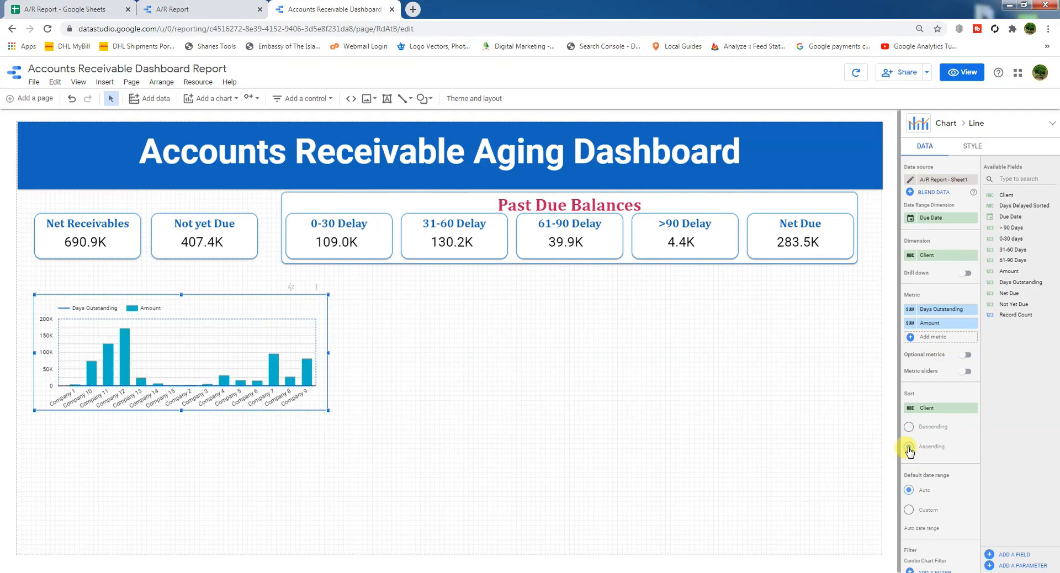
# Switch to the A/R Report spreadsheet in Google Sheets to look at the client data
pyautogui.scroll(-2, 930, 486)
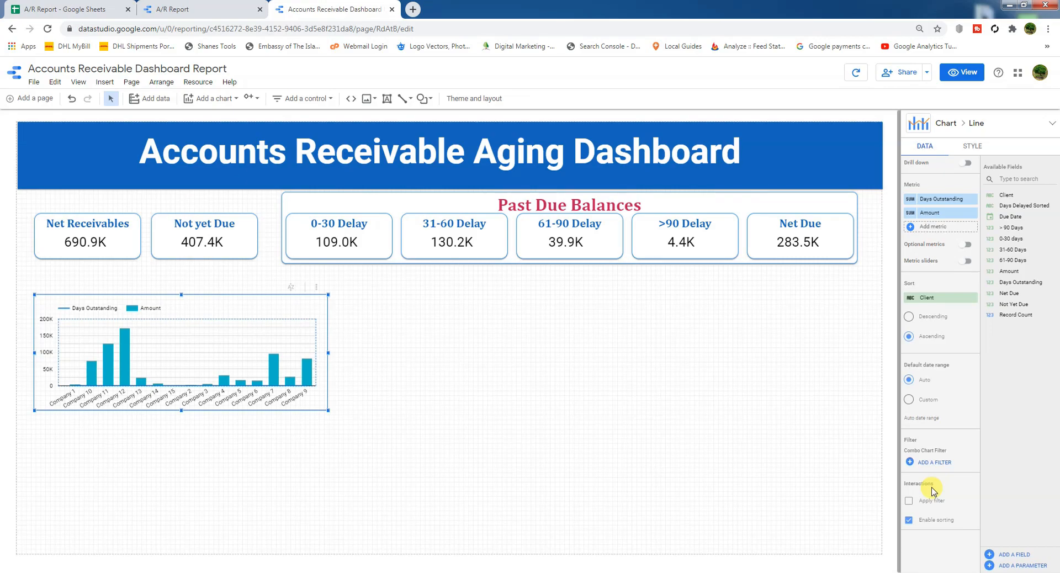
pyautogui.click(57, 5)
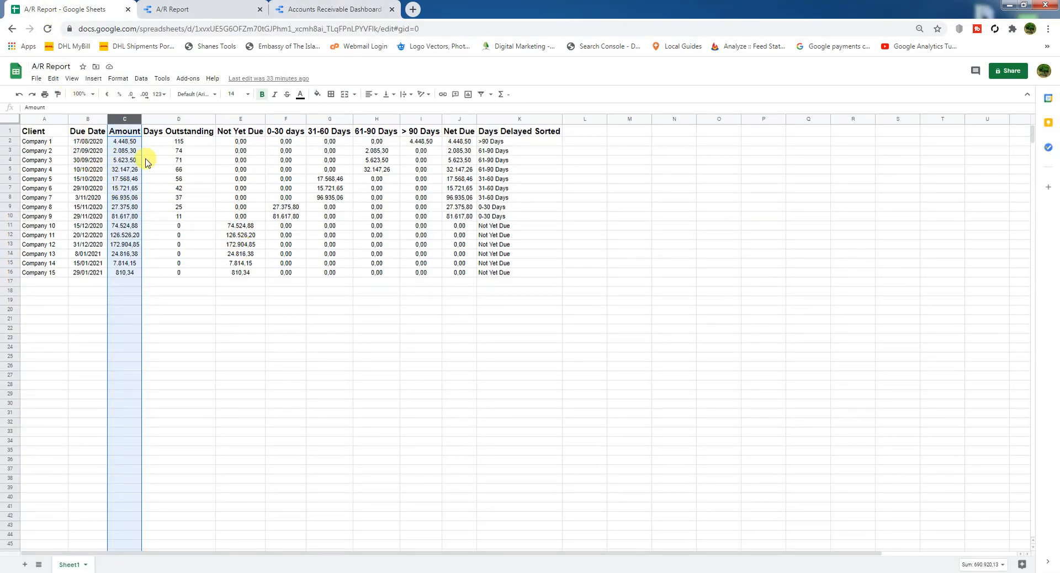
# Examine the rows for Company 1 to 9 and Company 10 to 15 in the sheet, and return to the Data Studio dashboard report
pyautogui.moveTo(55, 142); pyautogui.dragTo(59, 219)
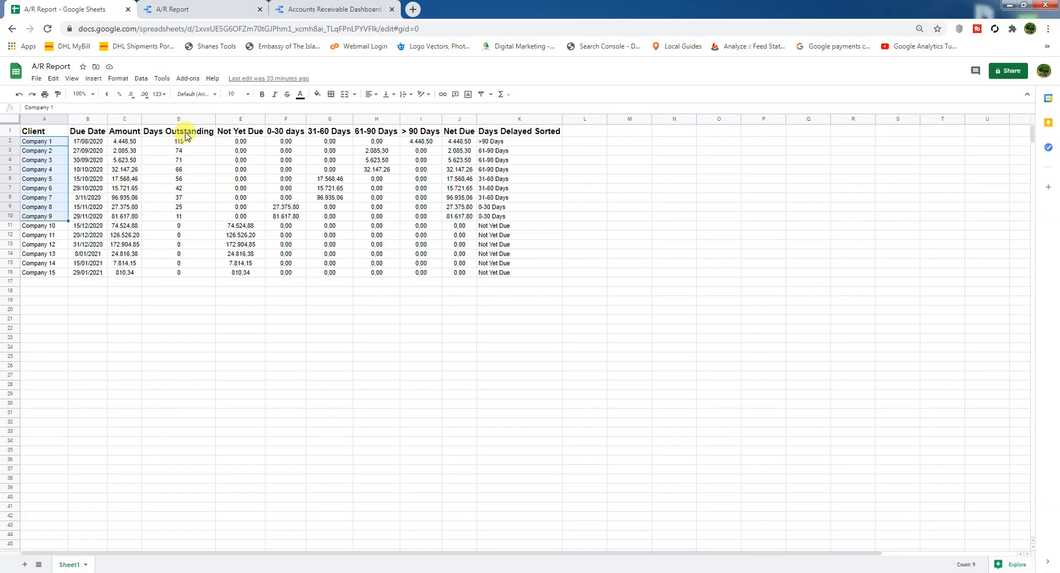
pyautogui.moveTo(55, 230); pyautogui.dragTo(175, 274)
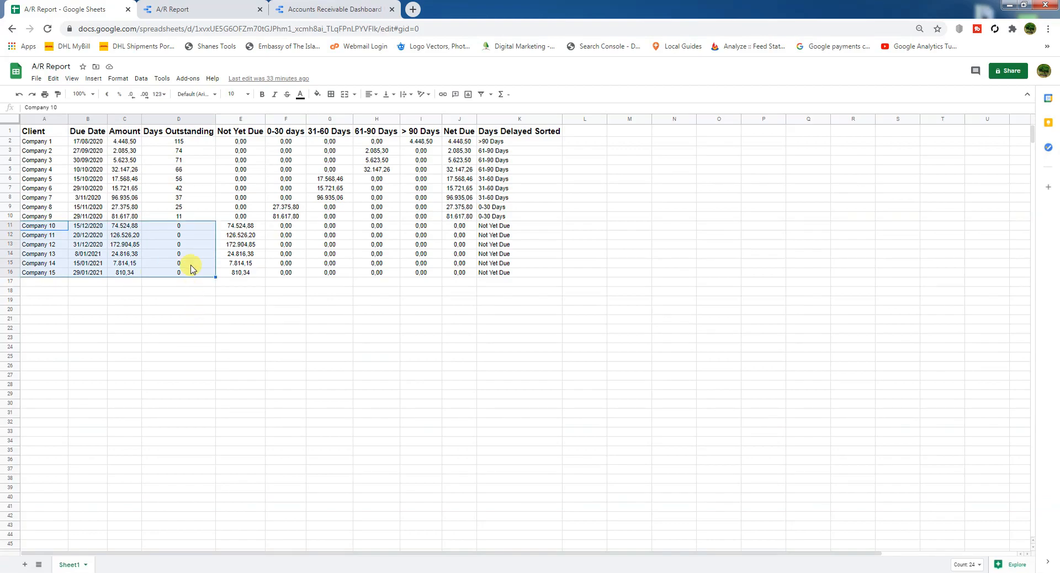
pyautogui.click(309, 7)
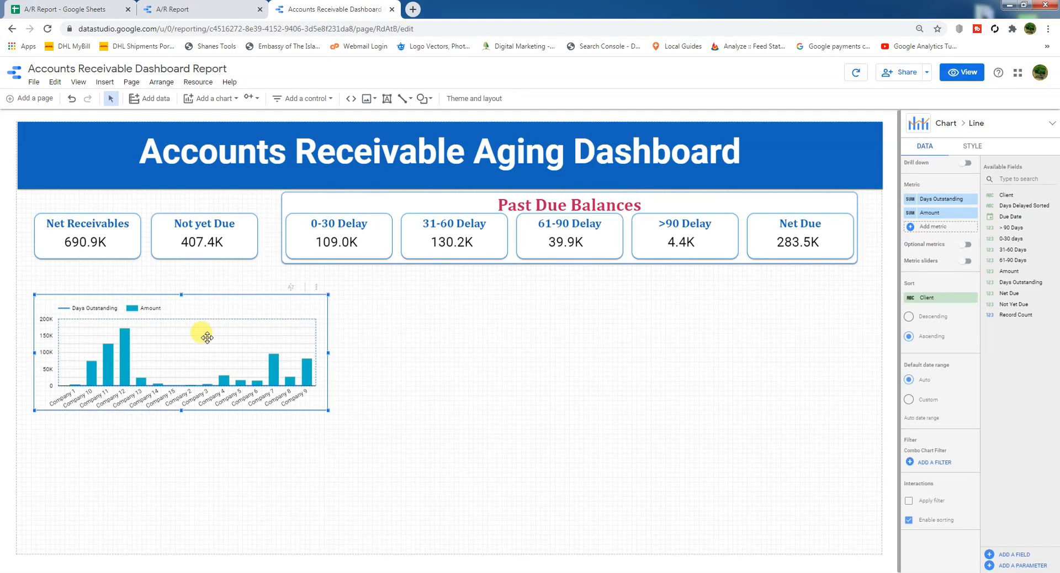
# Create a new filter for the combo chart, named Outstanding due companies
pyautogui.click(930, 466)
pyautogui.click(87, 340)
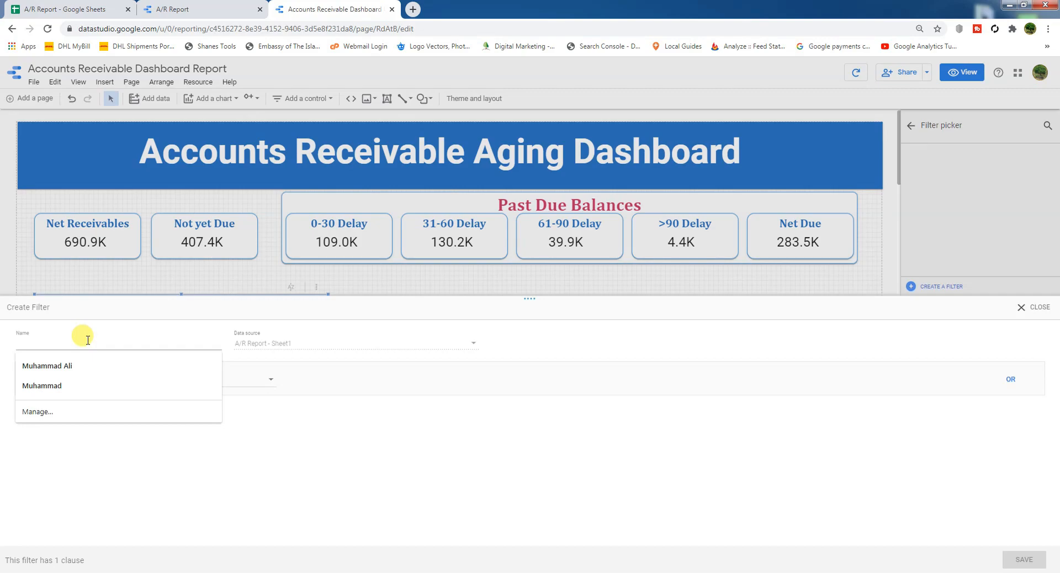
pyautogui.write('Outstading due companies')
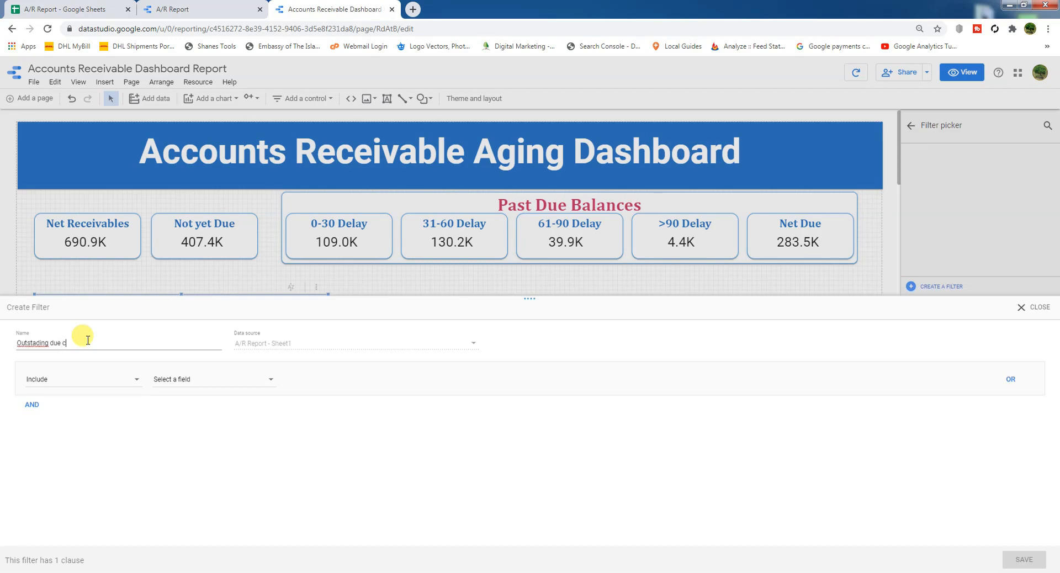
pyautogui.rightClick(32, 343)
pyautogui.click(42, 353)
# Set the filter clause to Exclude on the Client field and switch to the A/R Report spreadsheet to check the client rows
pyautogui.click(72, 380)
pyautogui.click(34, 403)
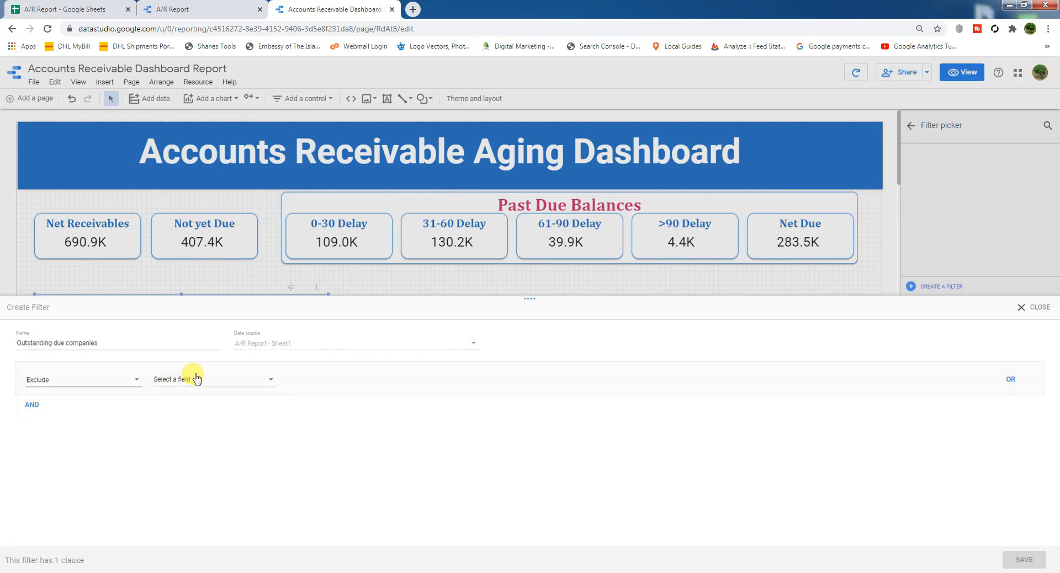
pyautogui.click(211, 379)
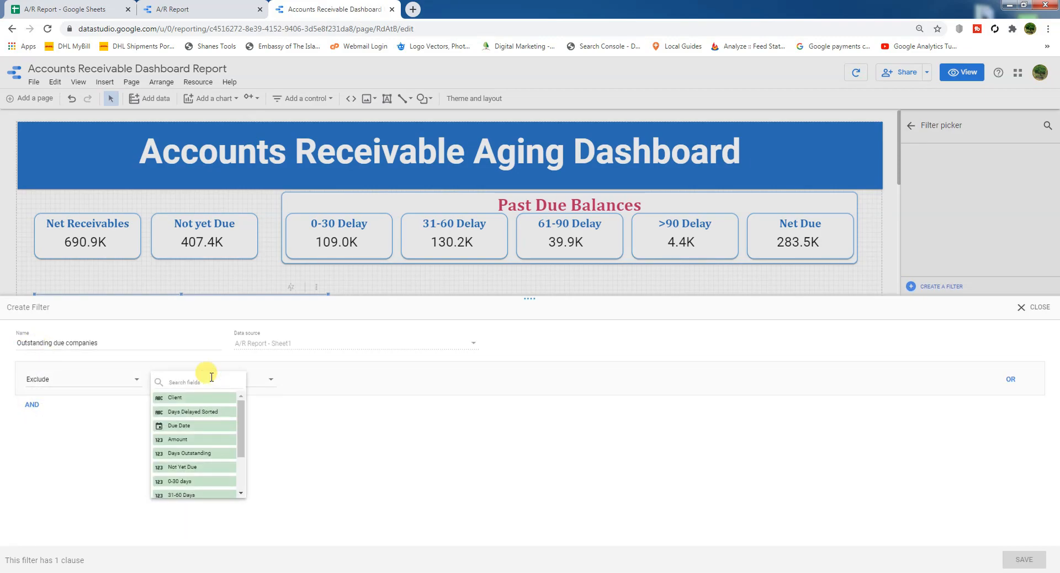
pyautogui.click(174, 398)
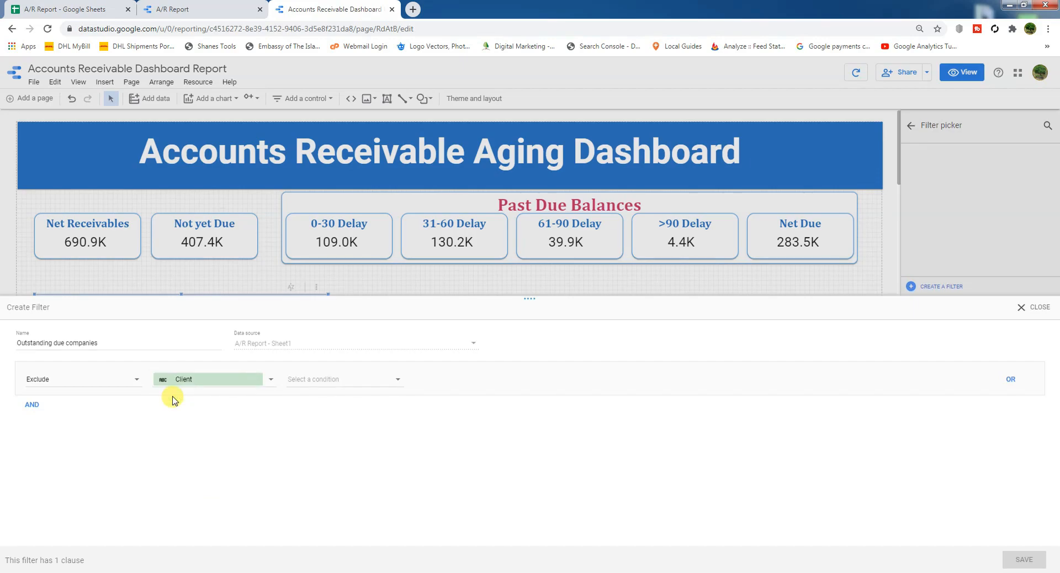
pyautogui.click(62, 10)
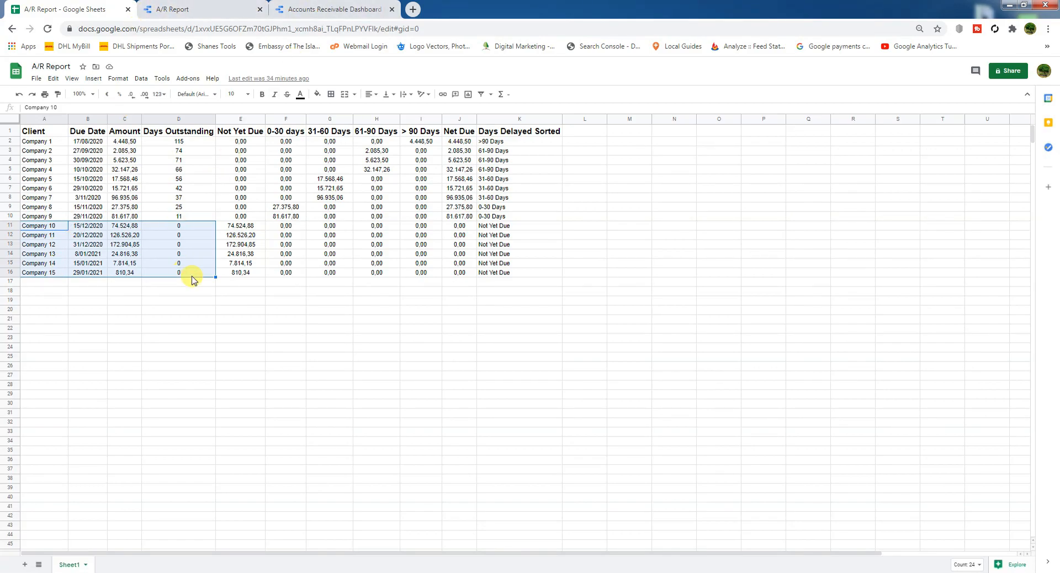
# In the Accounts Receivable dashboard's filter, set the Client exclude clause to the condition Equal to (=)
pyautogui.click(331, 9)
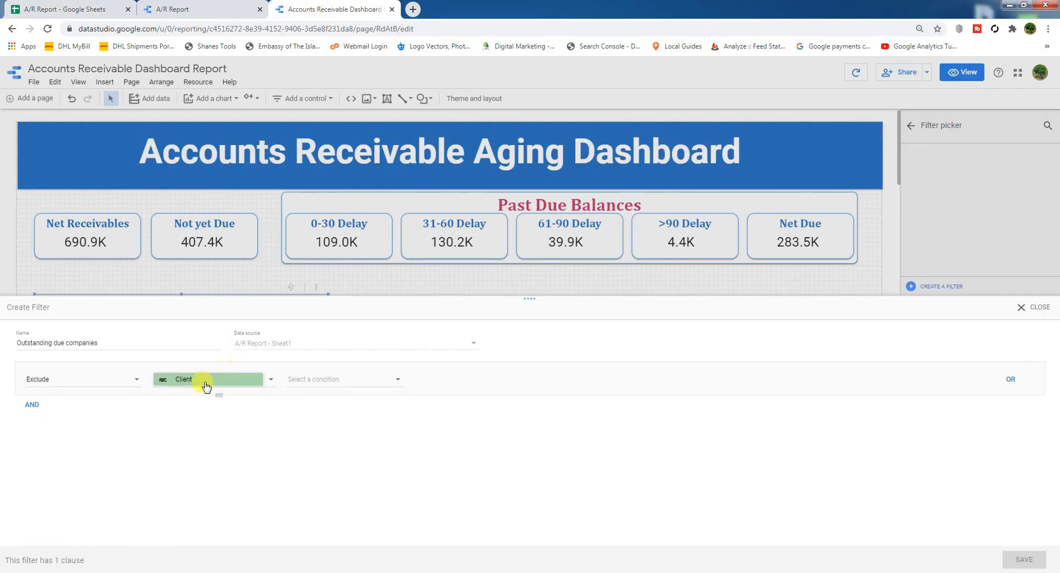
pyautogui.click(327, 381)
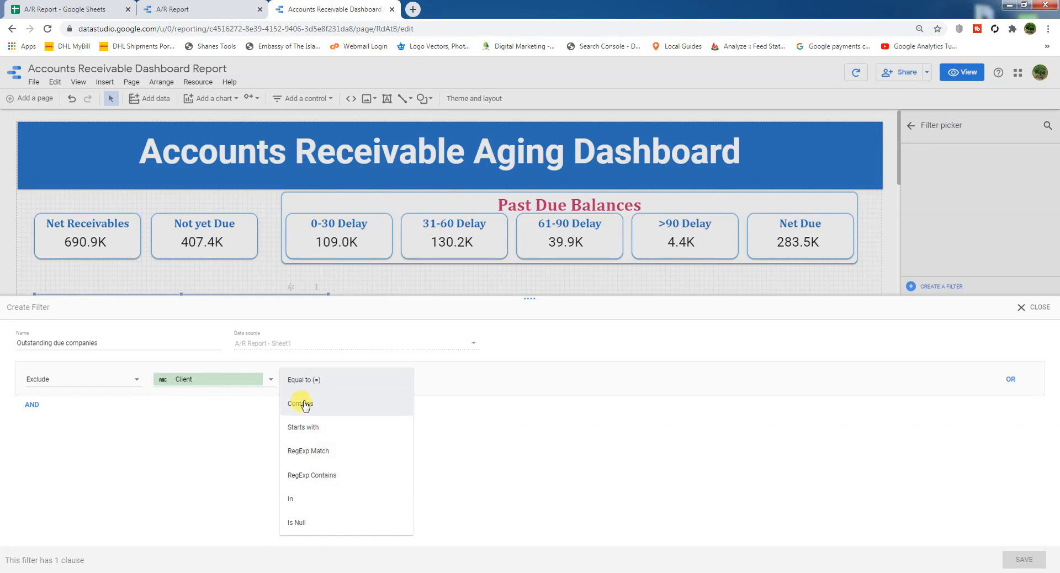
pyautogui.click(300, 380)
pyautogui.click(467, 379)
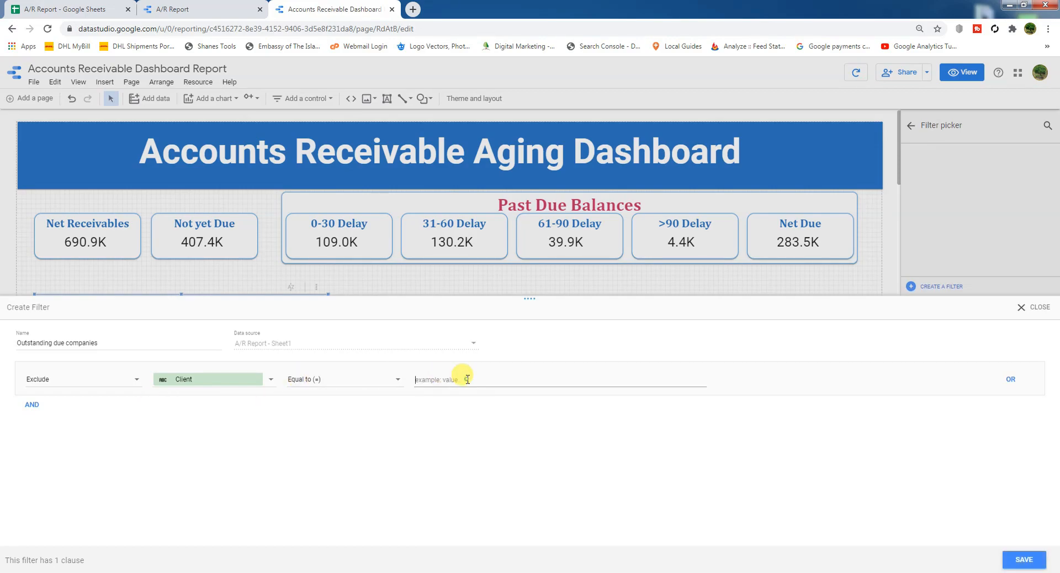
# Copy the client name Company 10 from the A/R Report spreadsheet and paste it as the exclude clause's value
pyautogui.click(43, 8)
pyautogui.click(54, 225)
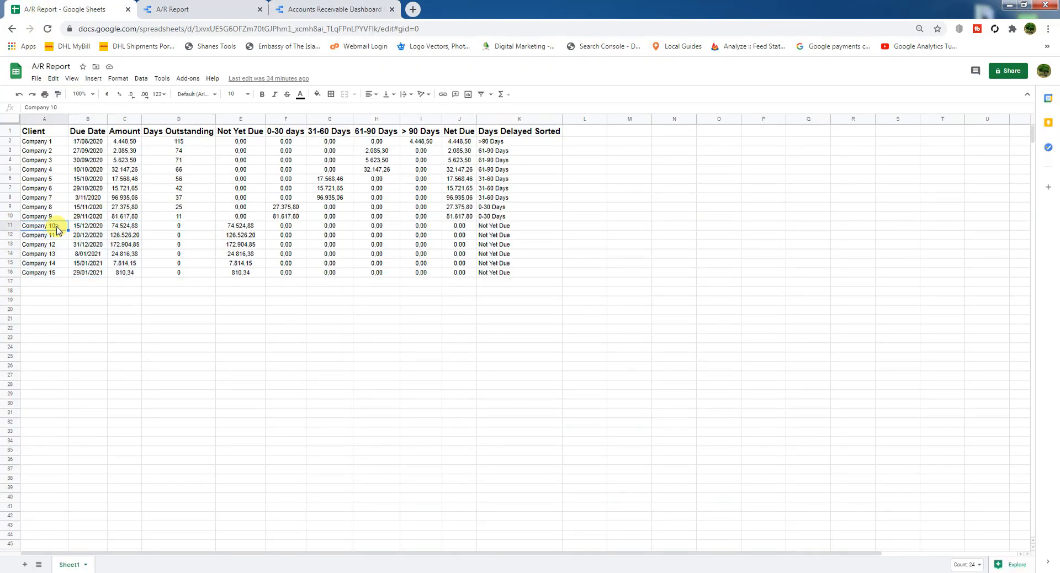
pyautogui.doubleClick(55, 225)
pyautogui.moveTo(55, 225); pyautogui.dragTo(18, 222)
pyautogui.hotkey('ctrl', 'c')
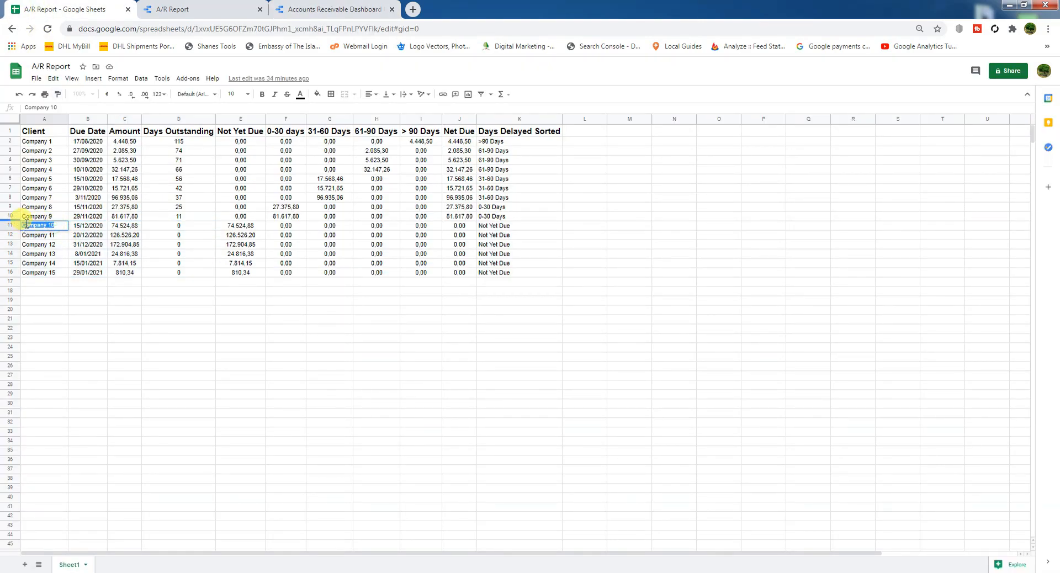
pyautogui.click(334, 9)
pyautogui.hotkey('ctrl', 'v')
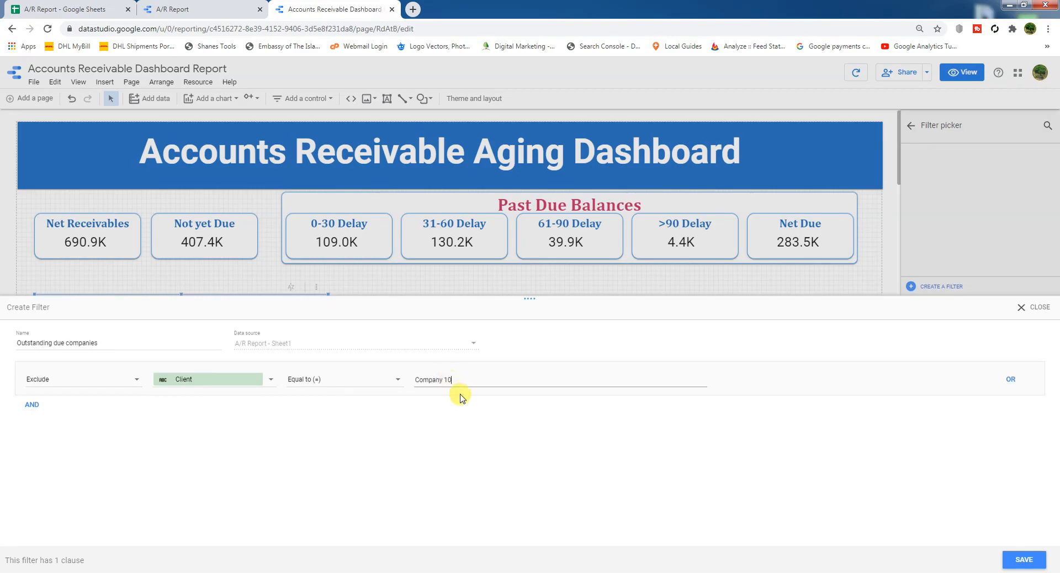
# Add an AND clause to the filter that excludes Client equal to Company 11
pyautogui.click(30, 404)
pyautogui.click(70, 438)
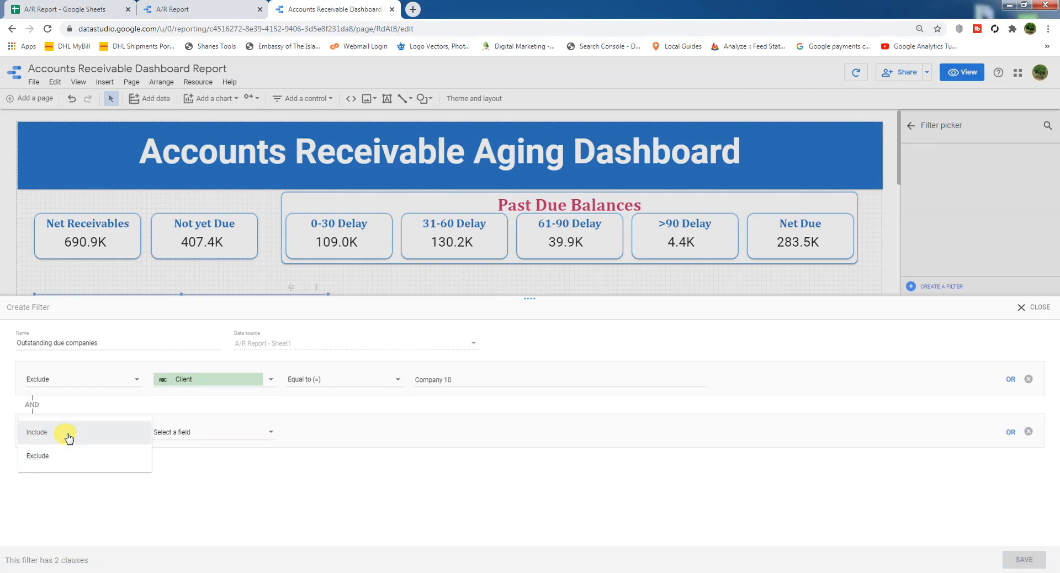
pyautogui.click(40, 457)
pyautogui.click(199, 437)
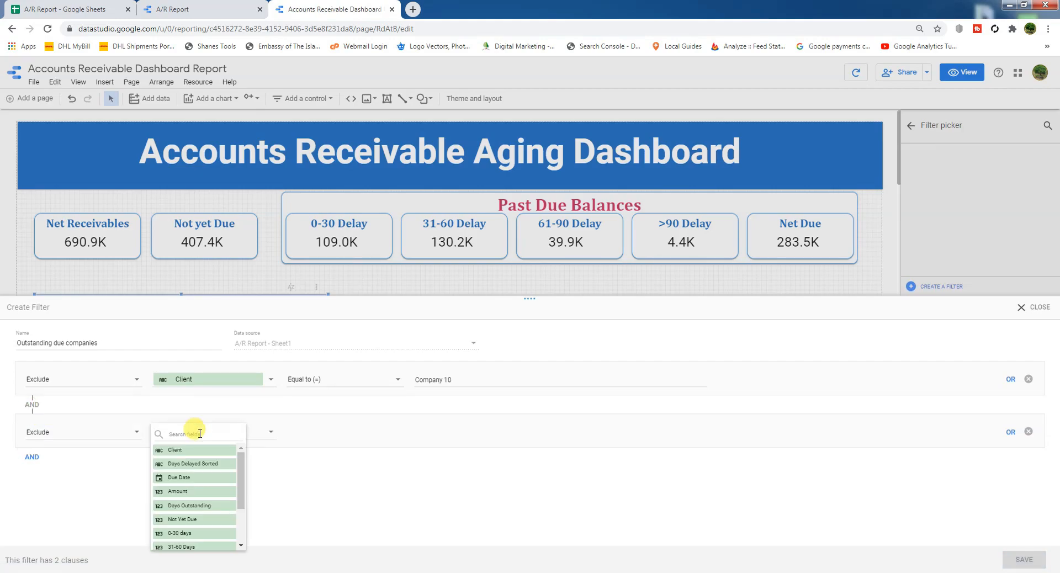
pyautogui.click(173, 446)
pyautogui.click(309, 434)
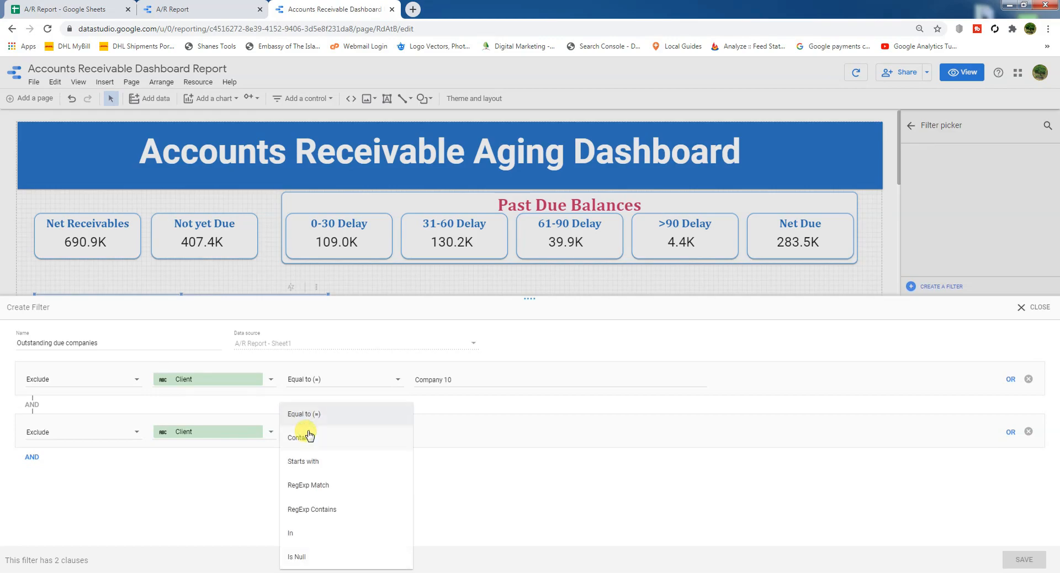
pyautogui.click(296, 350)
pyautogui.click(447, 432)
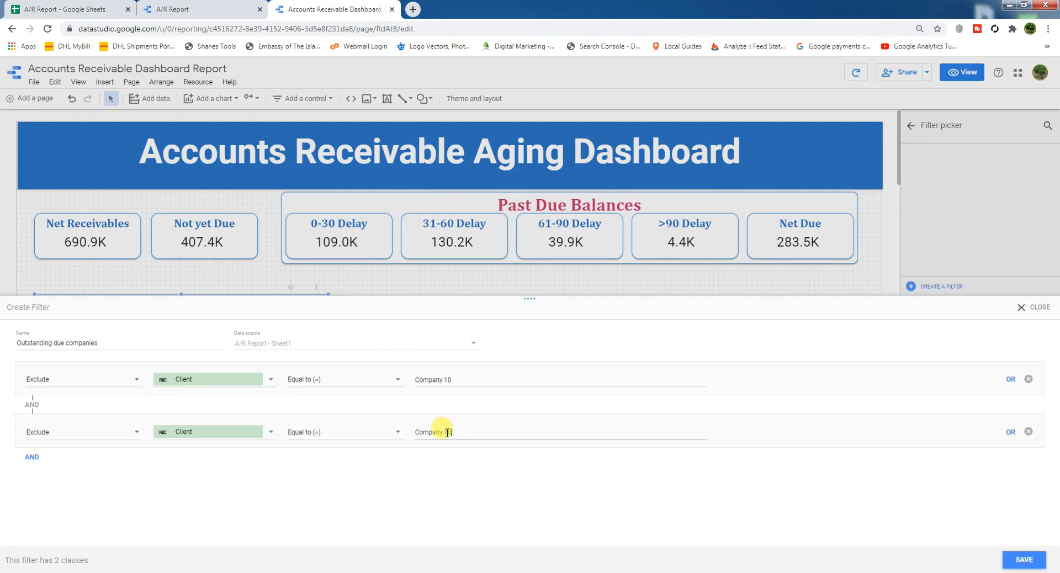
pyautogui.write('Company 11')
# Add a third AND clause to the filter that excludes Client equal to Company 12
pyautogui.click(29, 458)
pyautogui.click(60, 486)
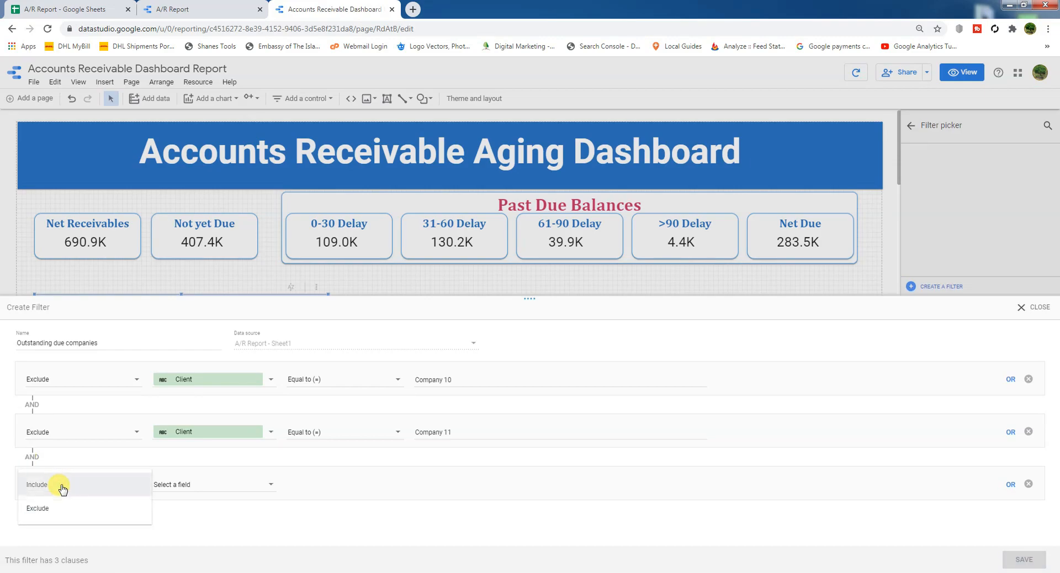
pyautogui.click(38, 508)
pyautogui.click(220, 486)
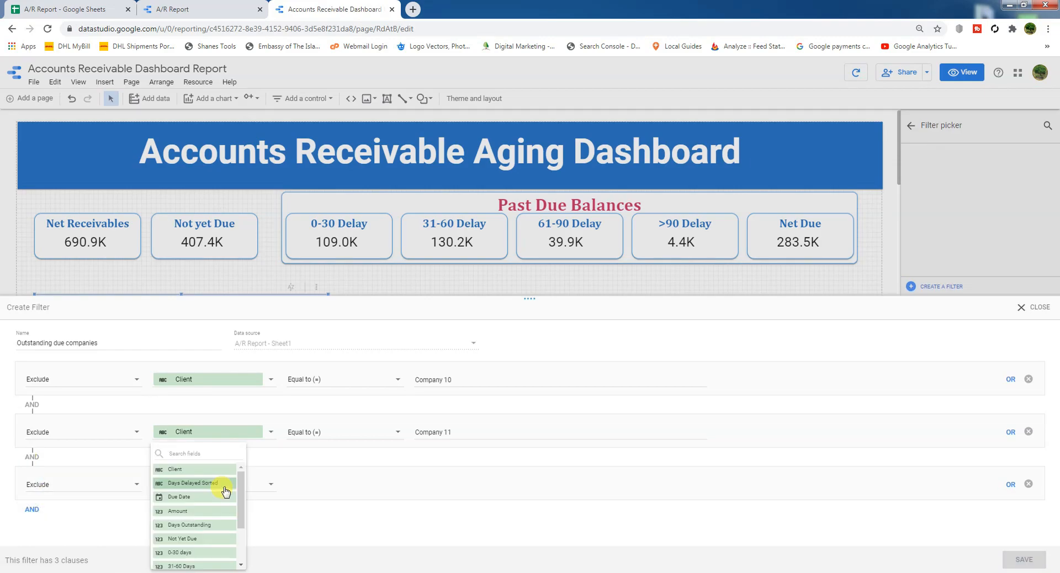
pyautogui.click(183, 469)
pyautogui.click(301, 484)
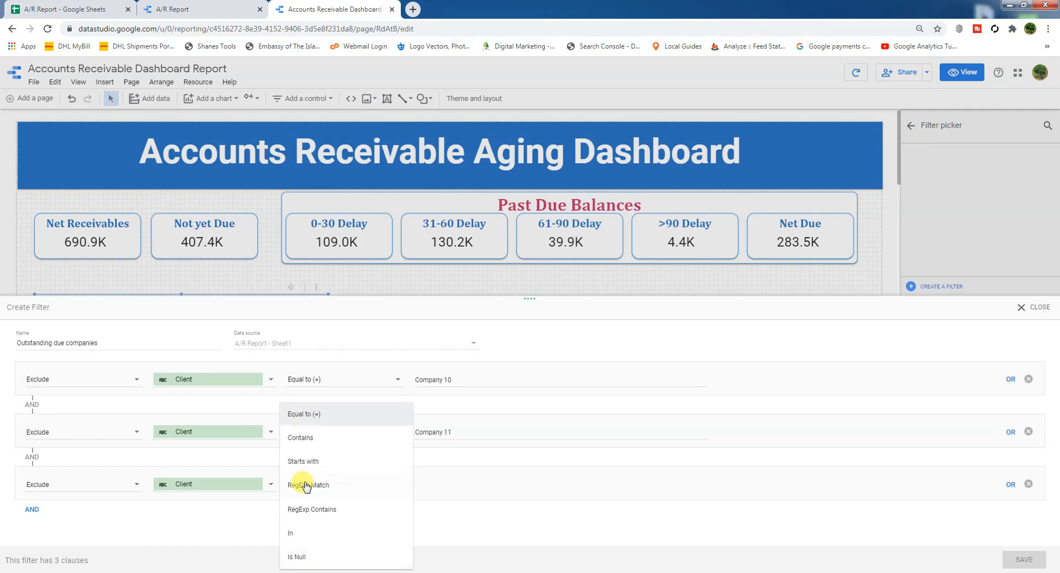
pyautogui.click(298, 414)
pyautogui.click(442, 484)
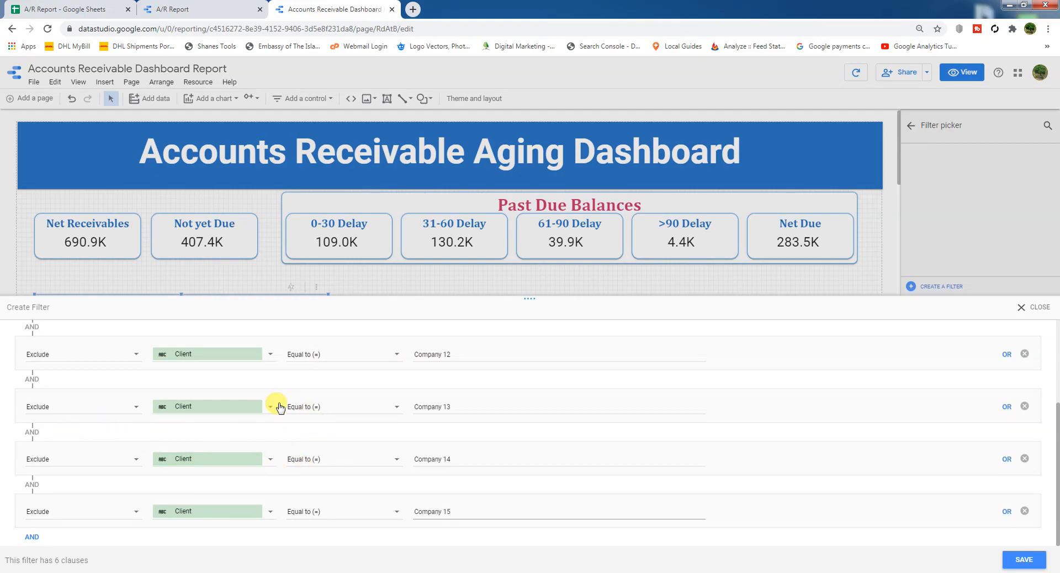
# Review the clauses excluding Company 10 through Company 15 and save the filter
pyautogui.scroll(3, 430, 509)
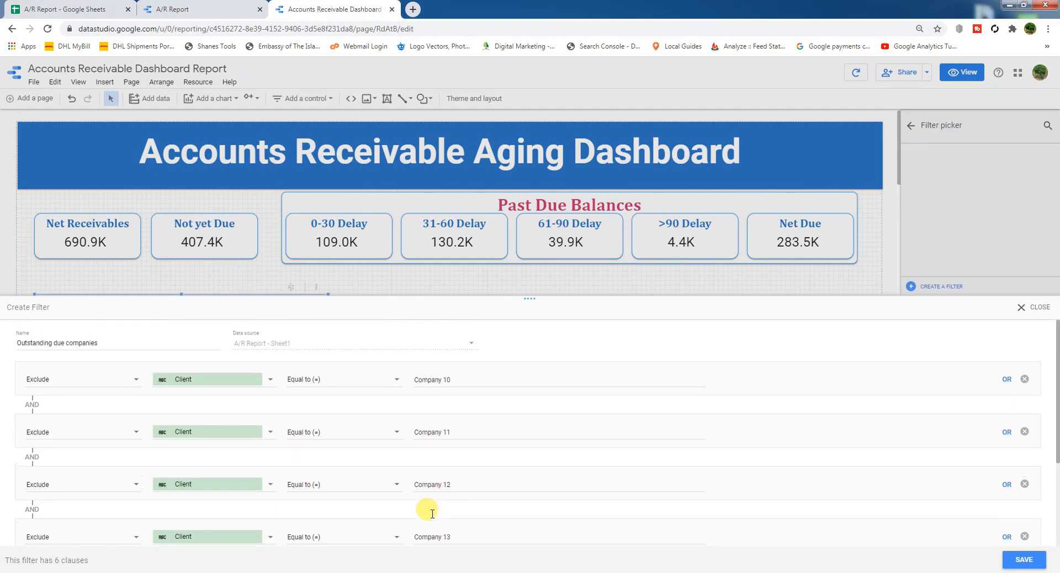
pyautogui.scroll(-3, 449, 450)
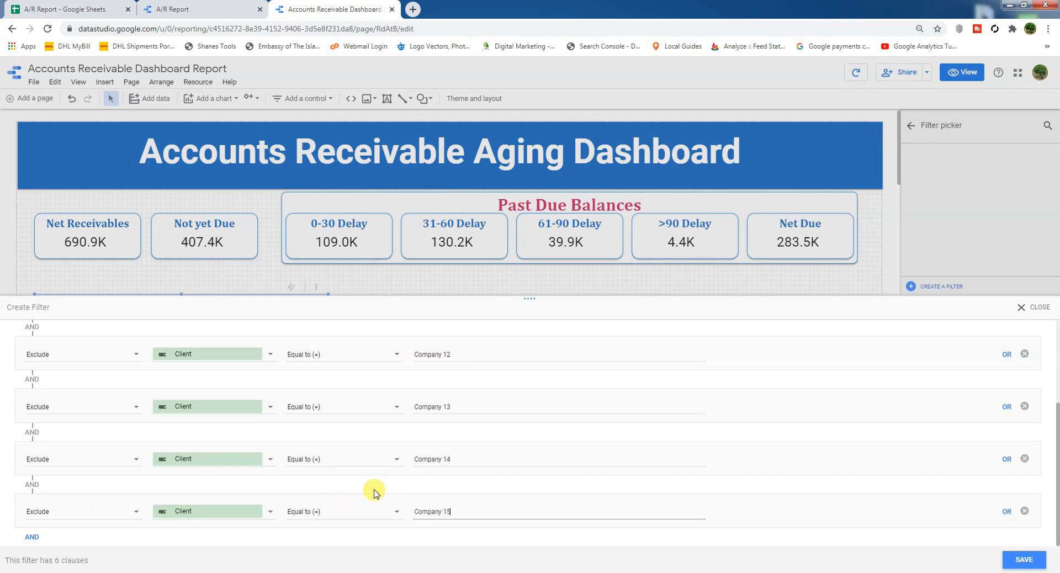
pyautogui.click(1026, 560)
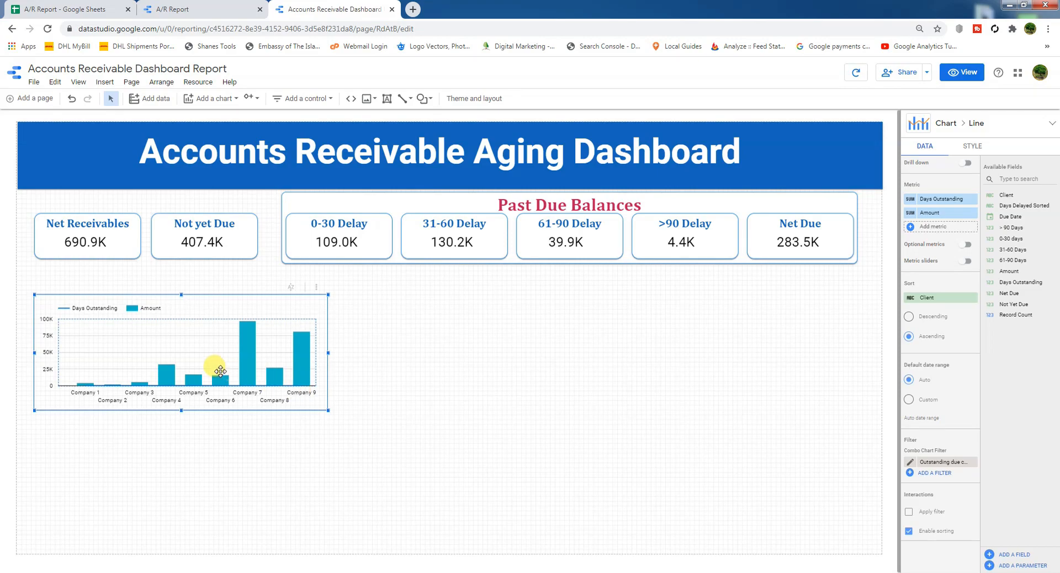
# Style the chart's Days Outstanding series as a line with points and data labels, checking its values in the A/R Report spreadsheet
pyautogui.click(972, 147)
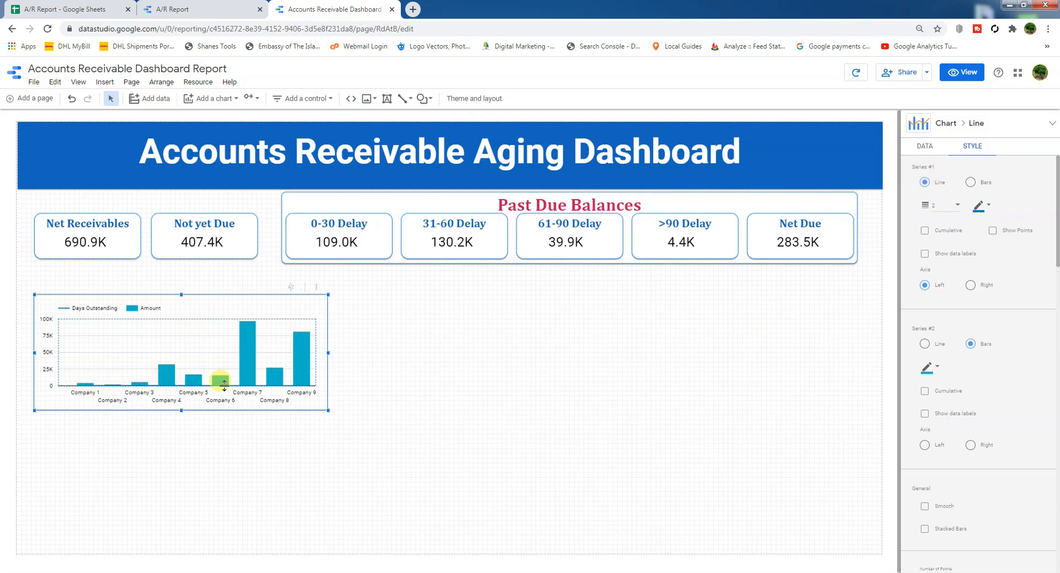
pyautogui.click(970, 183)
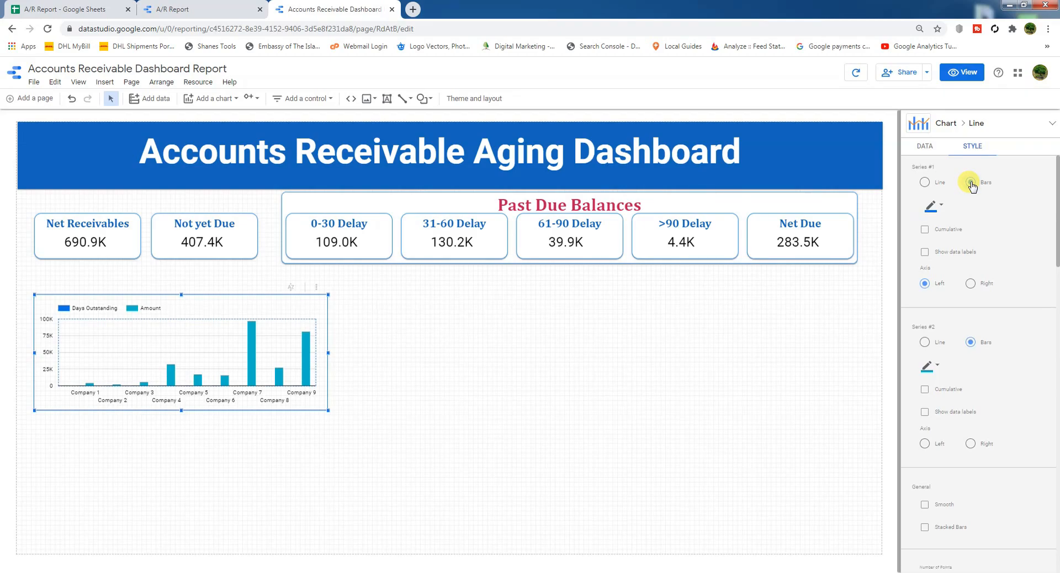
pyautogui.click(925, 182)
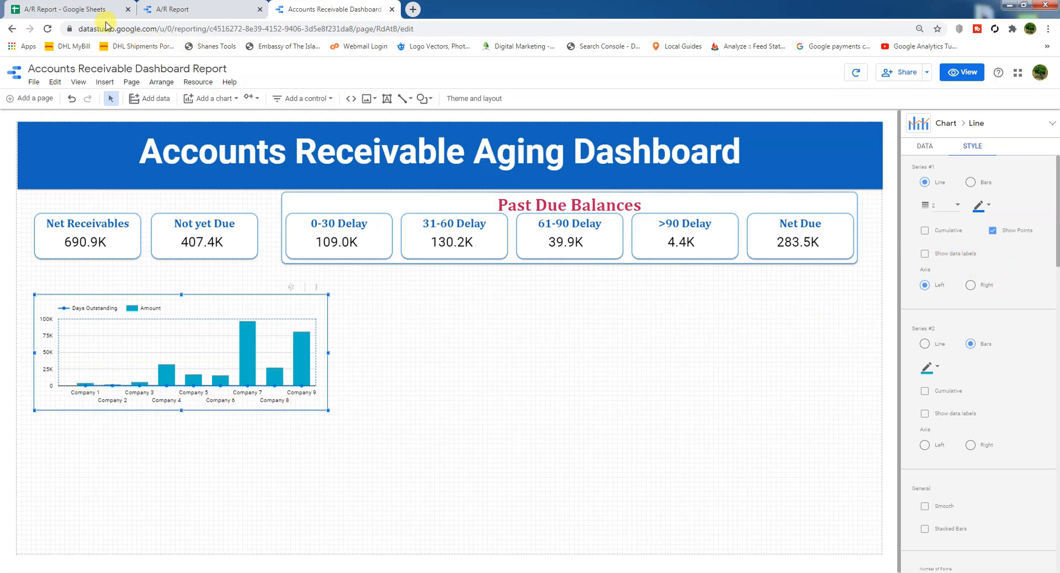
pyautogui.click(67, 8)
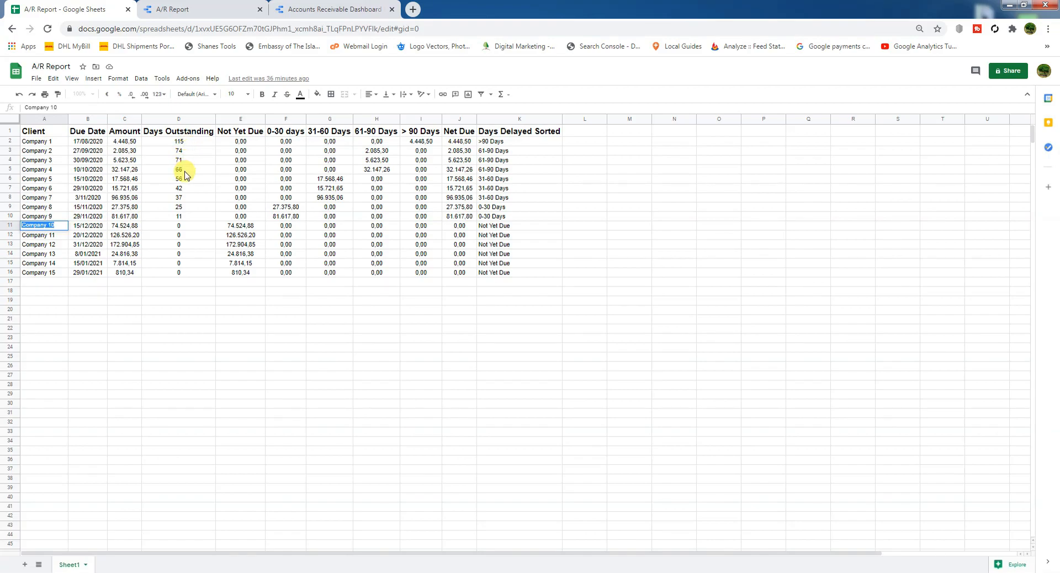
pyautogui.click(336, 9)
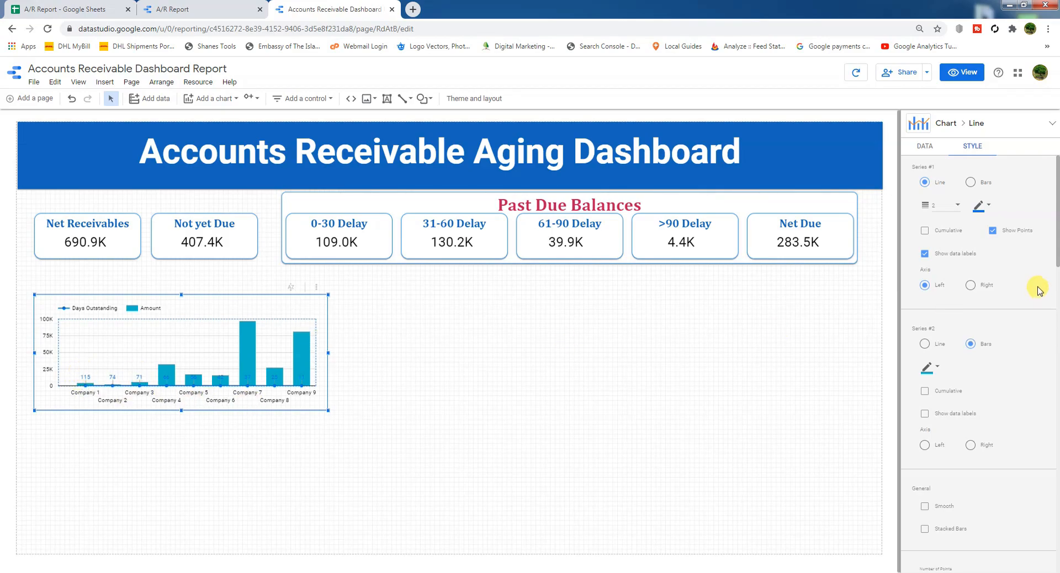
# Add a border shadow to the combo chart and deselect the chart
pyautogui.scroll(-1, 994, 381)
pyautogui.scroll(-1, 954, 377)
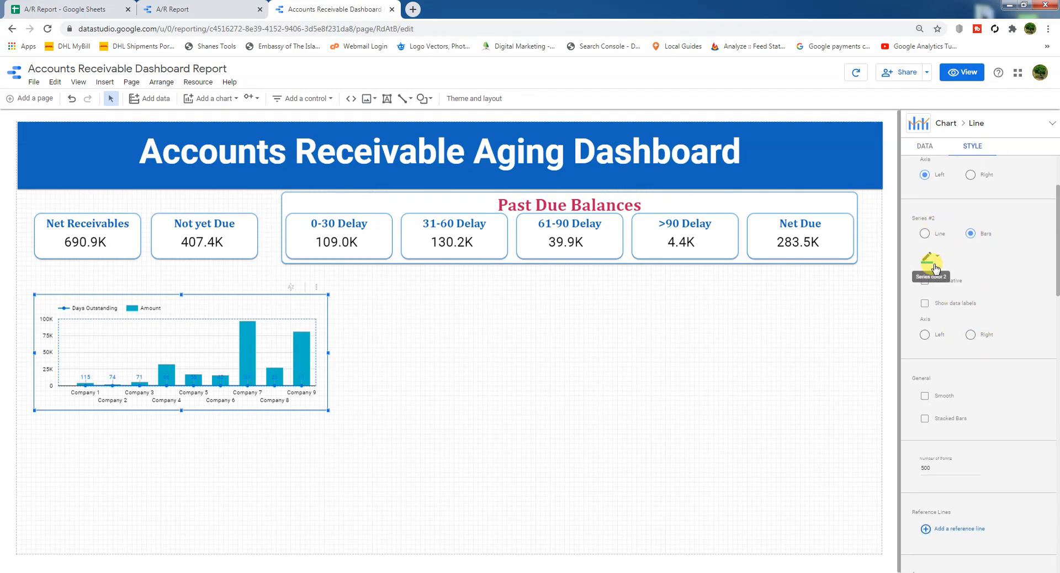
pyautogui.scroll(-1, 956, 393)
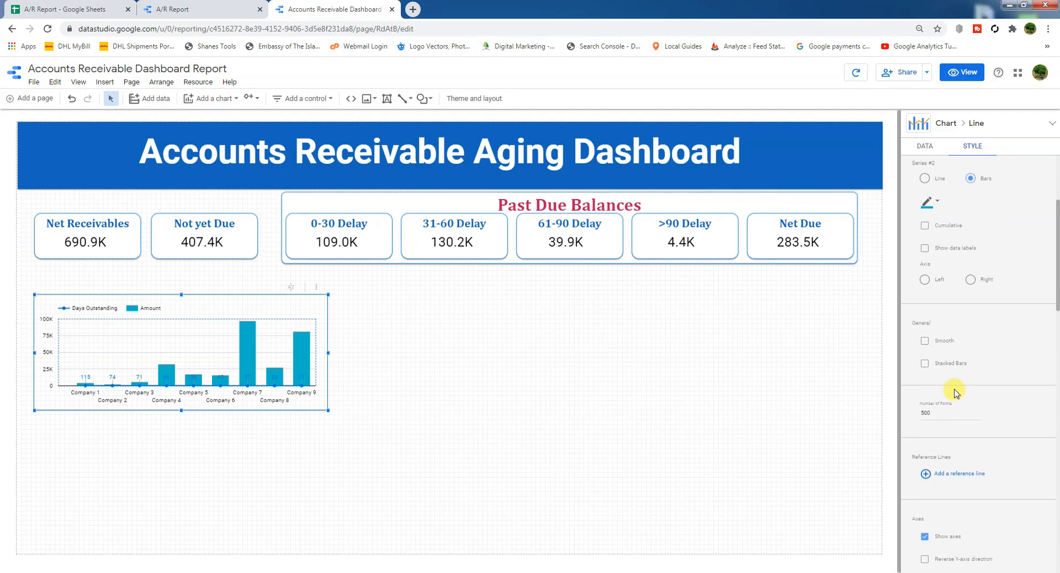
pyautogui.scroll(-7, 956, 393)
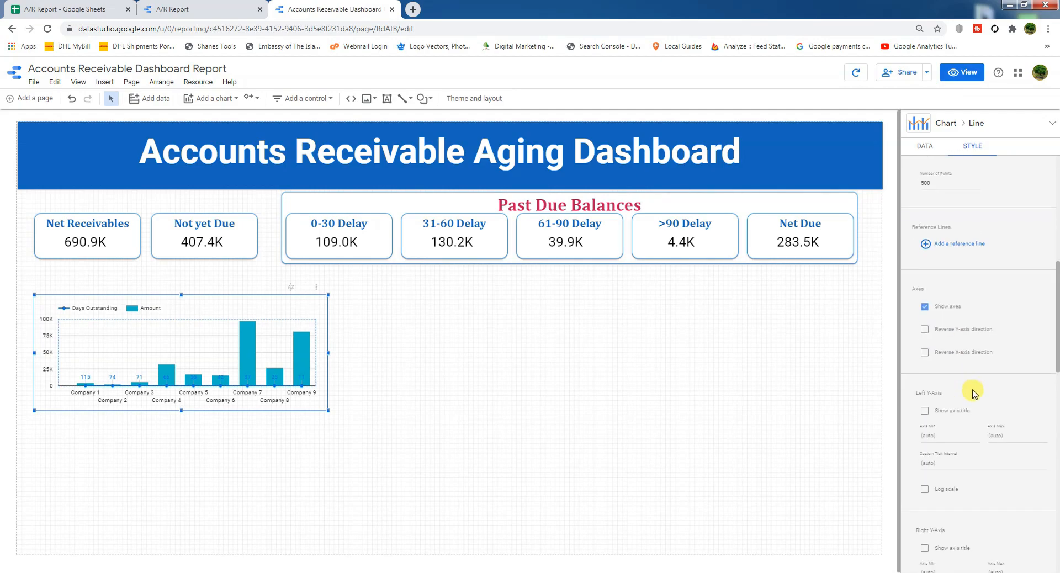
pyautogui.scroll(-8, 974, 393)
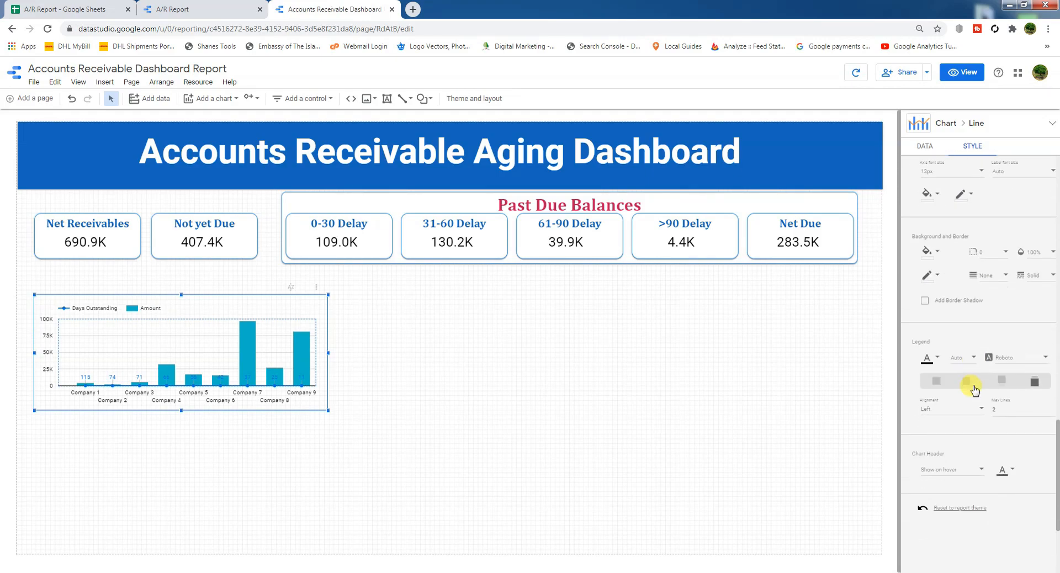
pyautogui.click(932, 252)
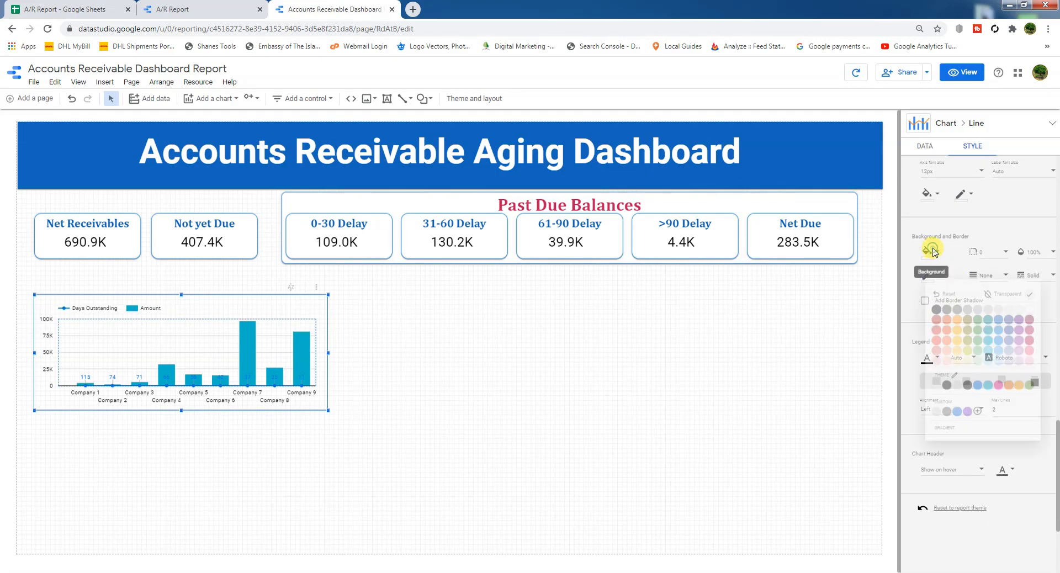
pyautogui.click(1042, 298)
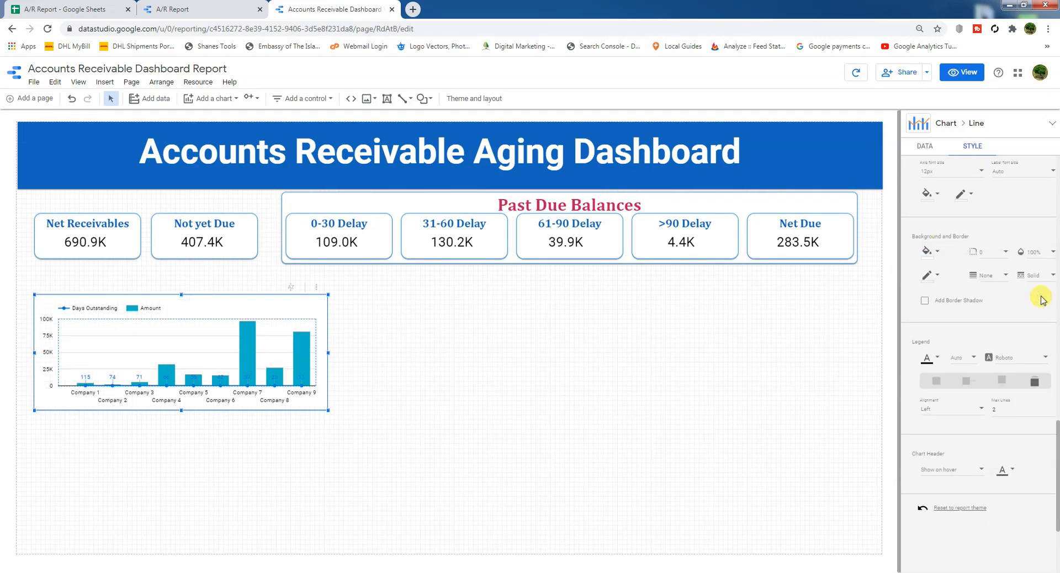
pyautogui.click(925, 301)
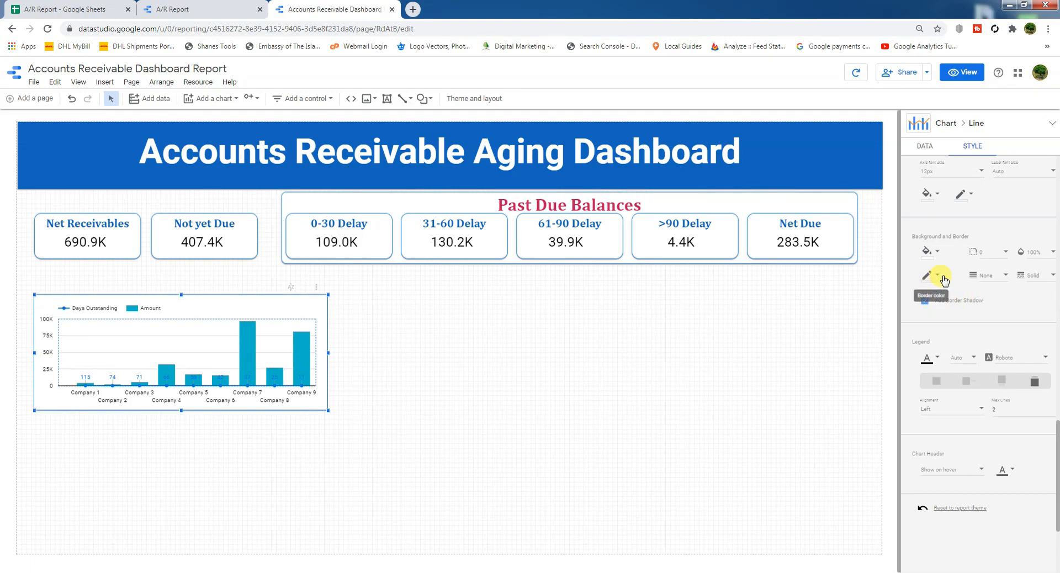
pyautogui.scroll(6, 946, 430)
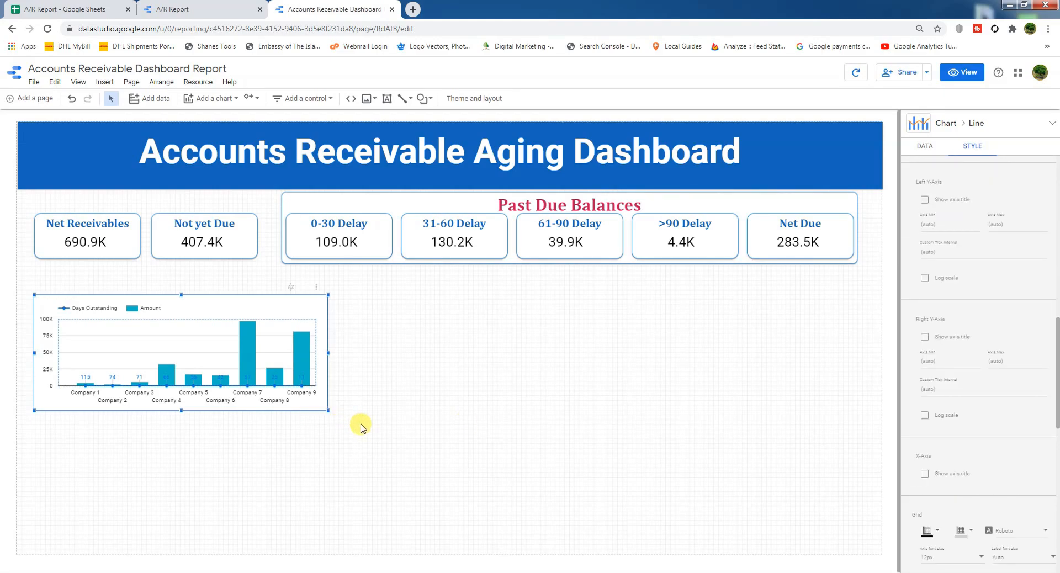
pyautogui.click(364, 397)
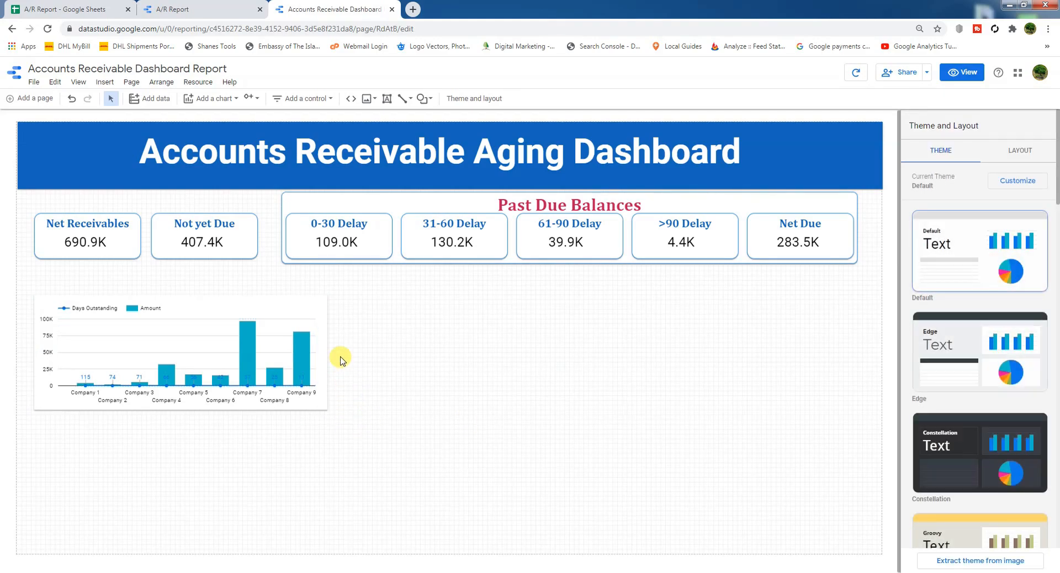
# Add a text box just above the combo chart reading "Aging Analysis by days outstanding"
pyautogui.click(387, 99)
pyautogui.moveTo(33, 276); pyautogui.dragTo(200, 295)
pyautogui.write('A')
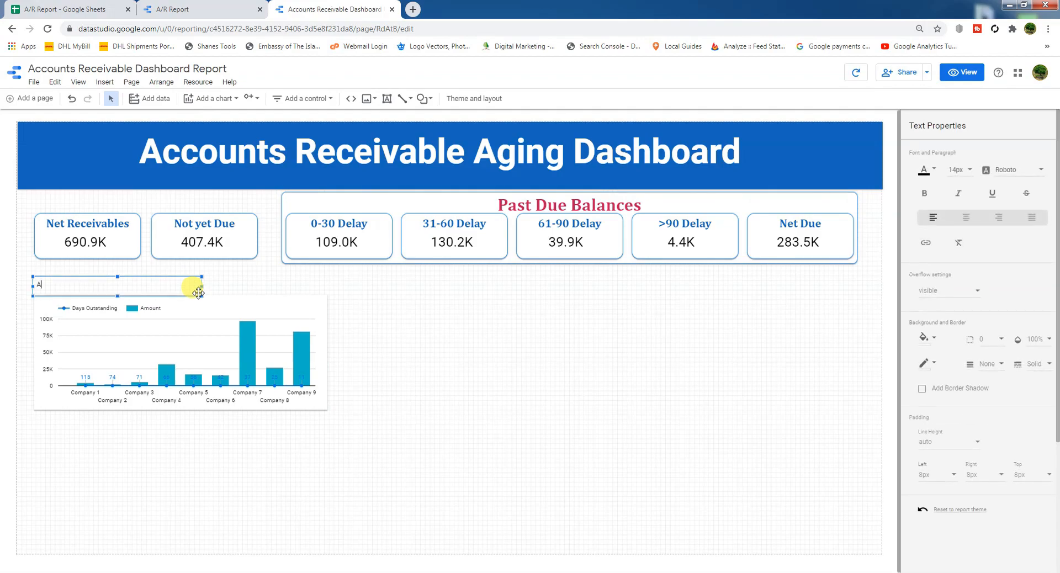
pyautogui.write('ging Analysis by days outstanding')
# Format the "Aging Analysis by days outstanding" title as bold blue 18px text
pyautogui.moveTo(145, 284); pyautogui.dragTo(2, 277)
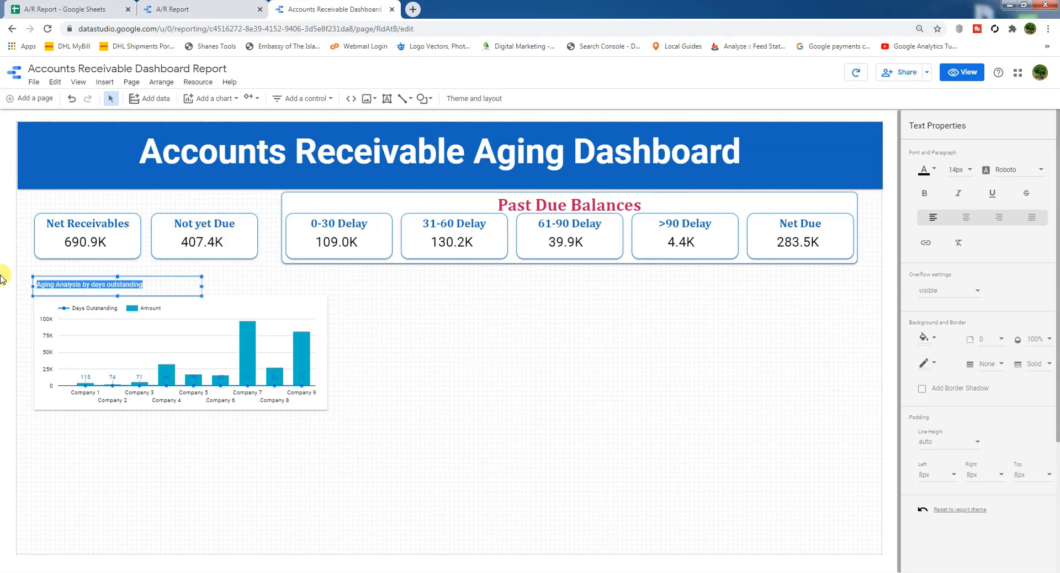
pyautogui.click(933, 170)
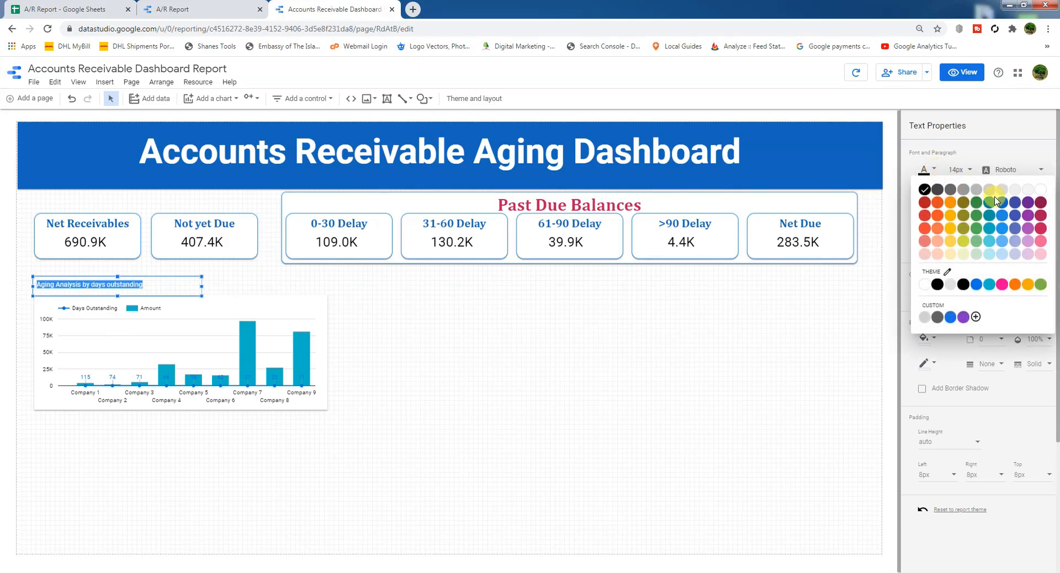
pyautogui.click(1000, 202)
pyautogui.click(967, 170)
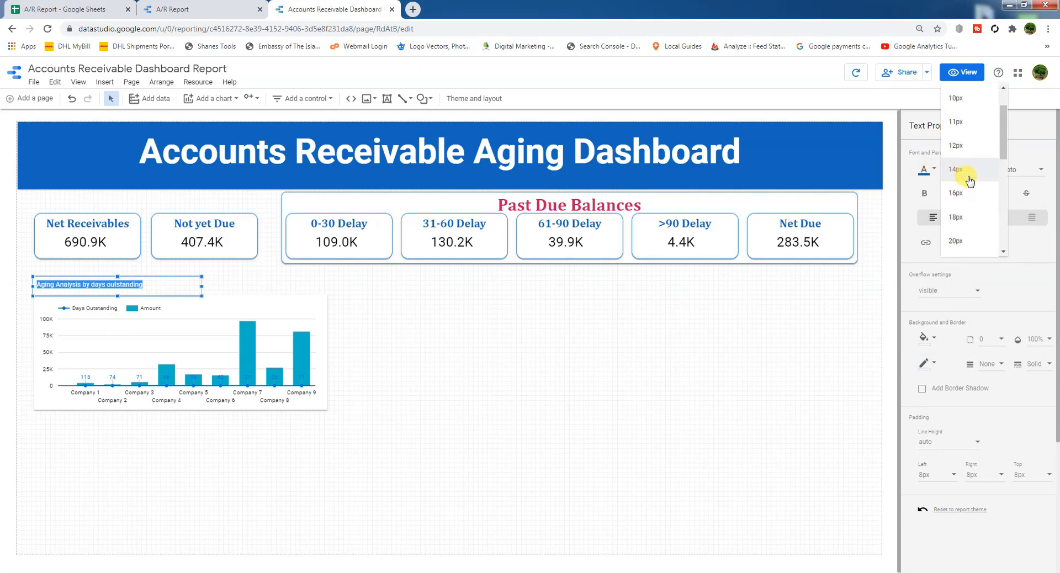
pyautogui.click(966, 218)
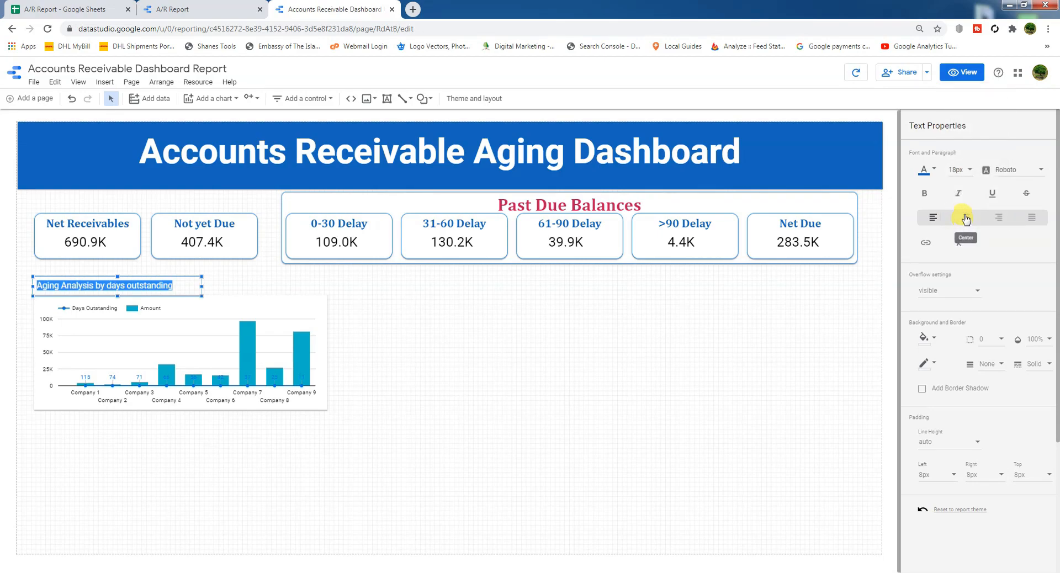
pyautogui.click(922, 193)
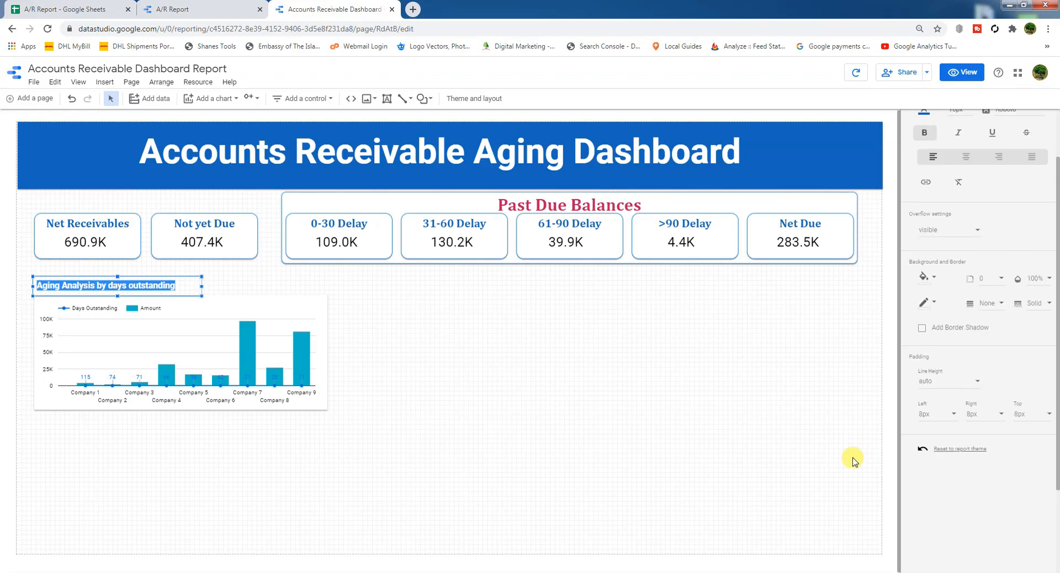
pyautogui.click(293, 468)
pyautogui.click(111, 283)
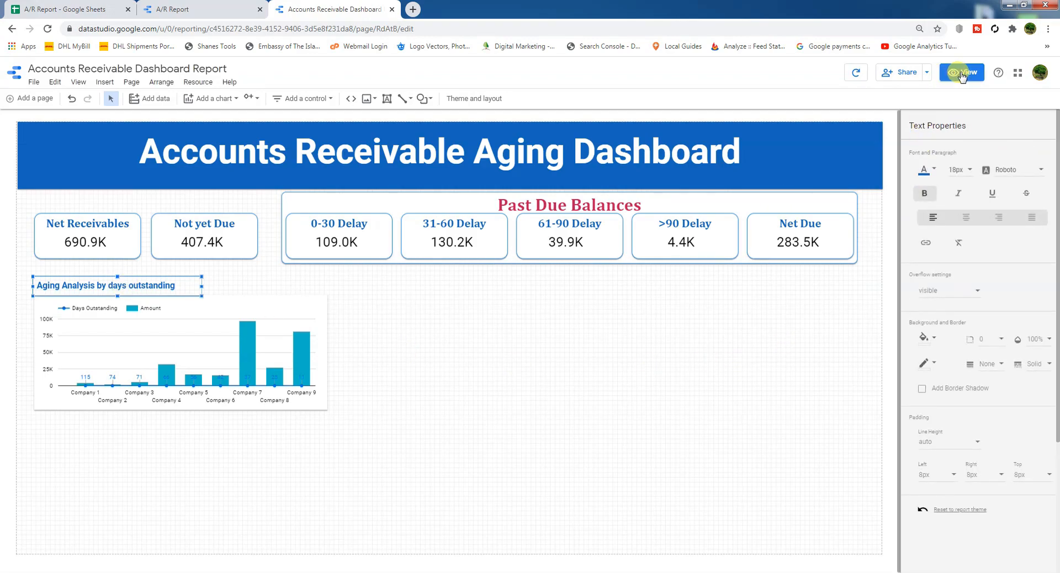
# Preview the report in view mode, inspect Company 1's values in the combo chart, and return to editing
pyautogui.click(962, 71)
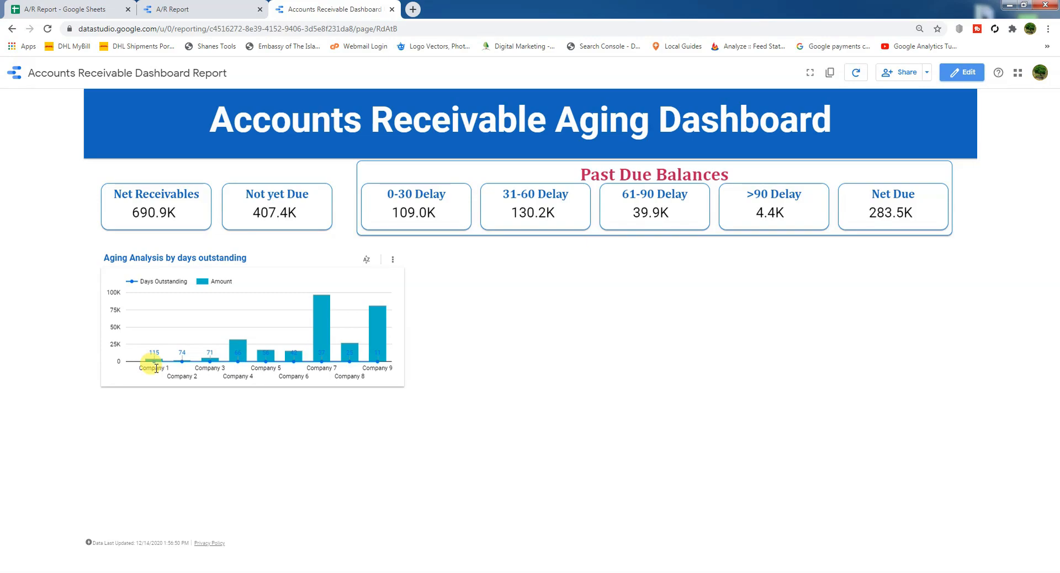
pyautogui.moveTo(159, 363)
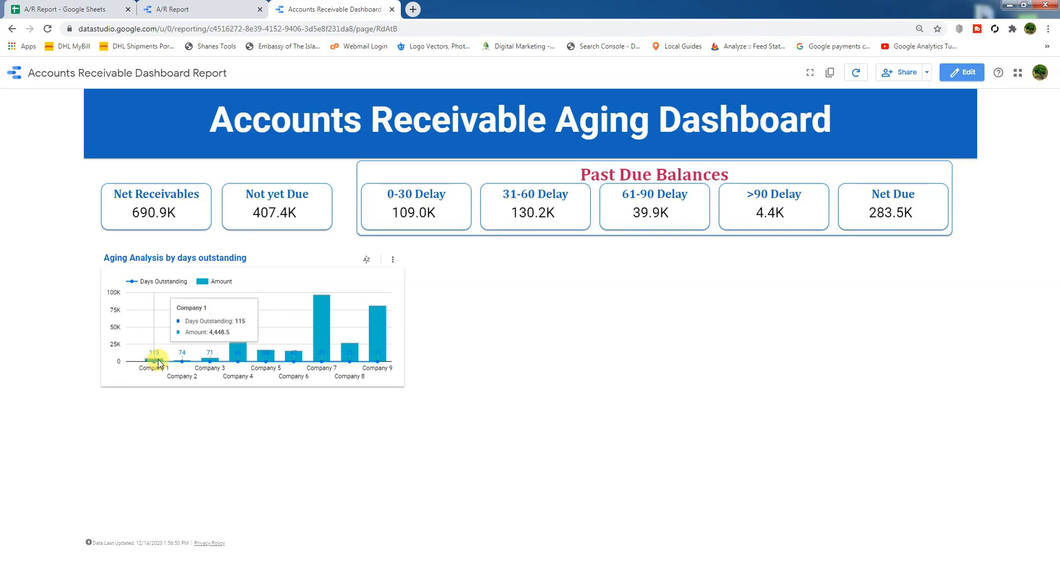
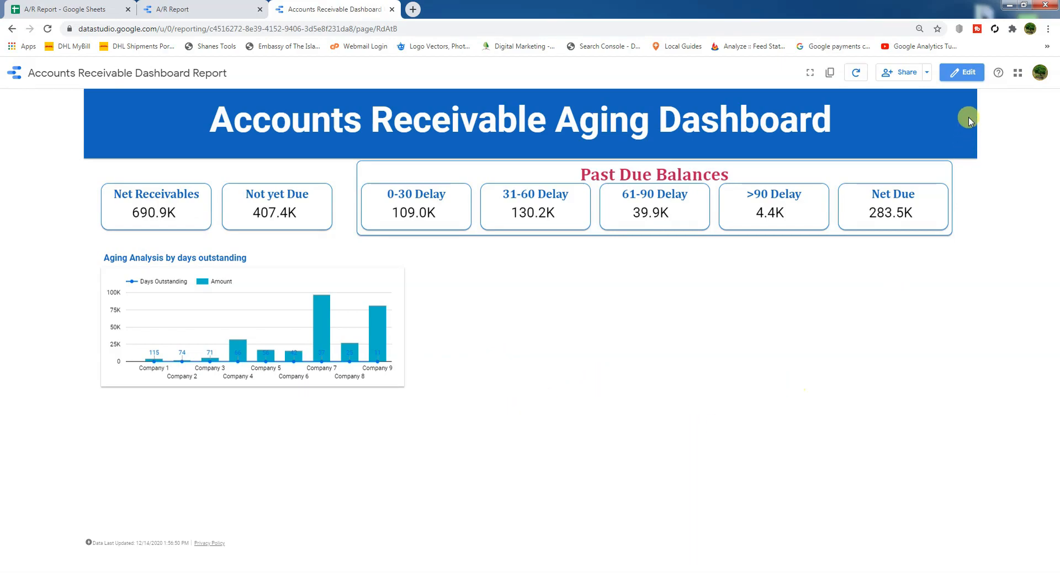
pyautogui.click(966, 77)
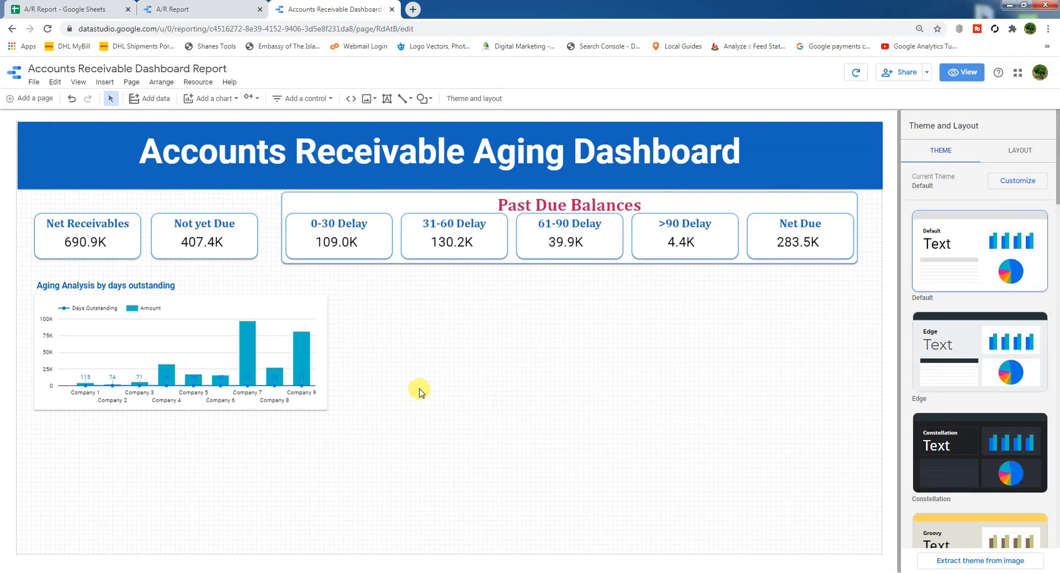
# Insert a time series chart beside the combo chart, aligned with its upper and lower edges
pyautogui.click(104, 82)
pyautogui.click(119, 102)
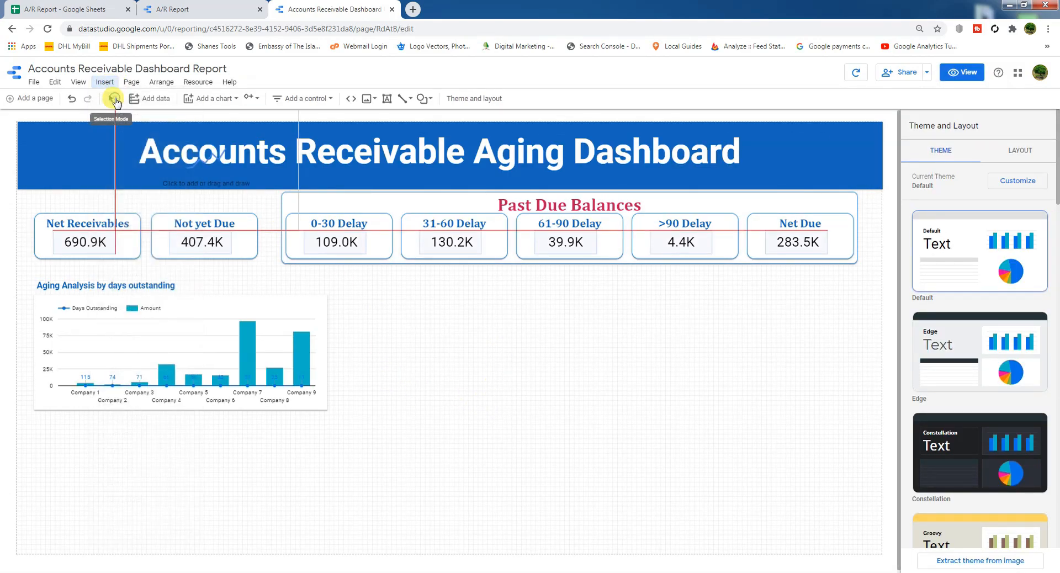
pyautogui.moveTo(339, 295); pyautogui.dragTo(617, 410)
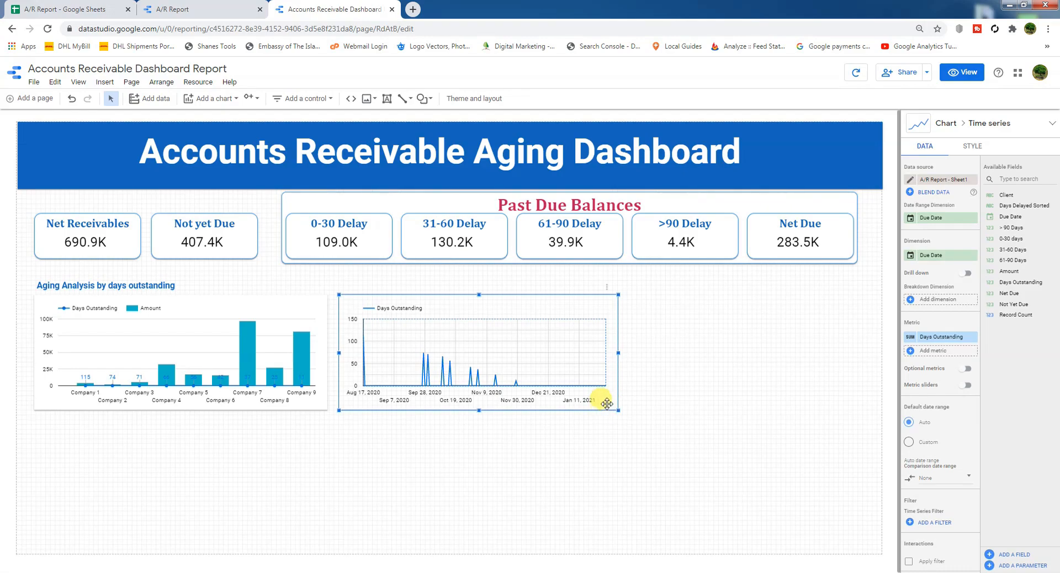
# Duplicate the combo chart's title, place the copy above the time series chart, and change its text to "Receivables Maturity by Time"
pyautogui.click(127, 277)
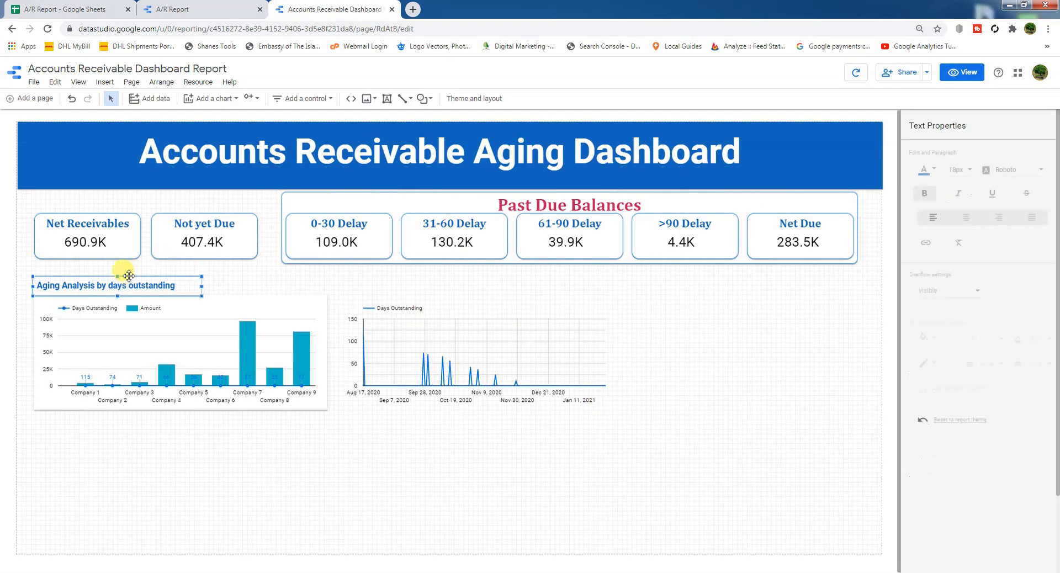
pyautogui.hotkey('ctrl', 'd')
pyautogui.moveTo(206, 287); pyautogui.dragTo(336, 271)
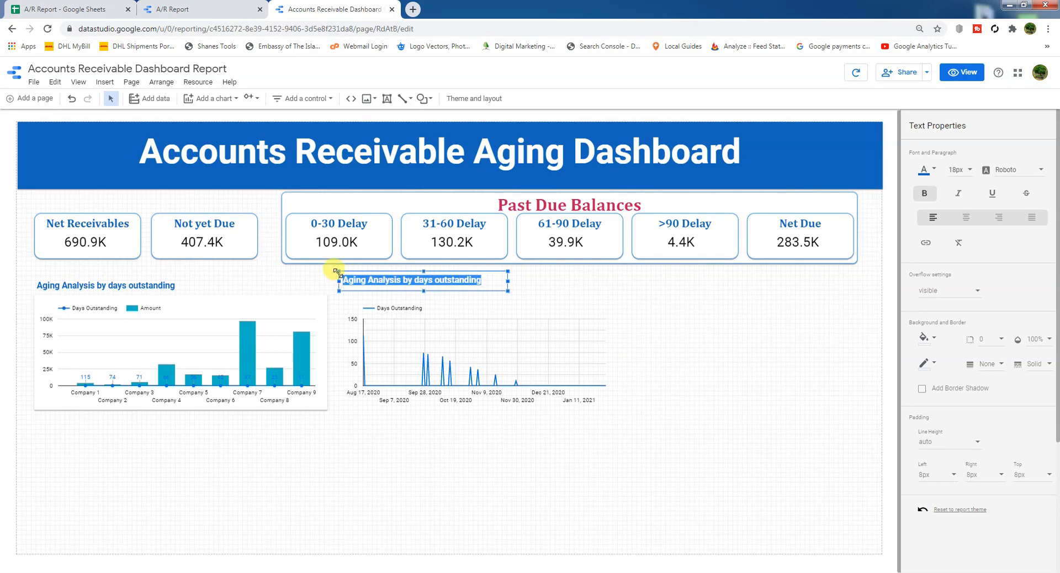
pyautogui.write('Maturity by Time')
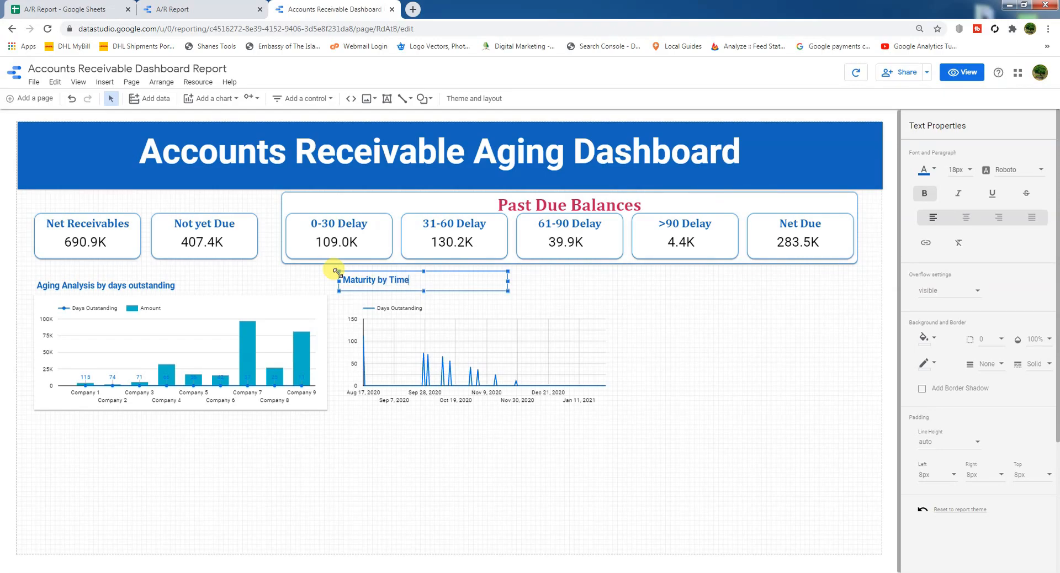
pyautogui.click(344, 280)
pyautogui.write('Receivable')
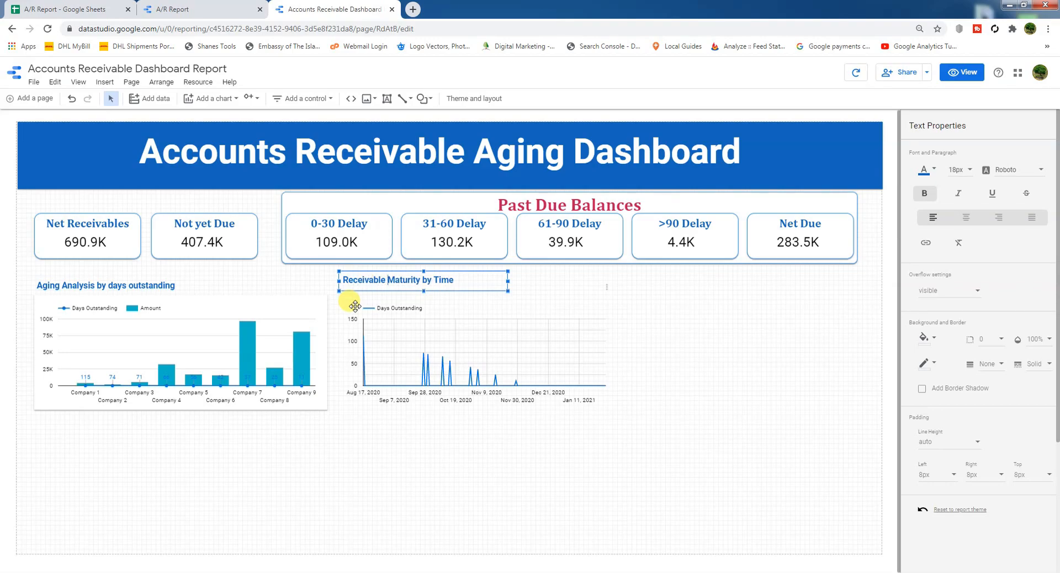
pyautogui.press('BackSpace')
pyautogui.write('s')
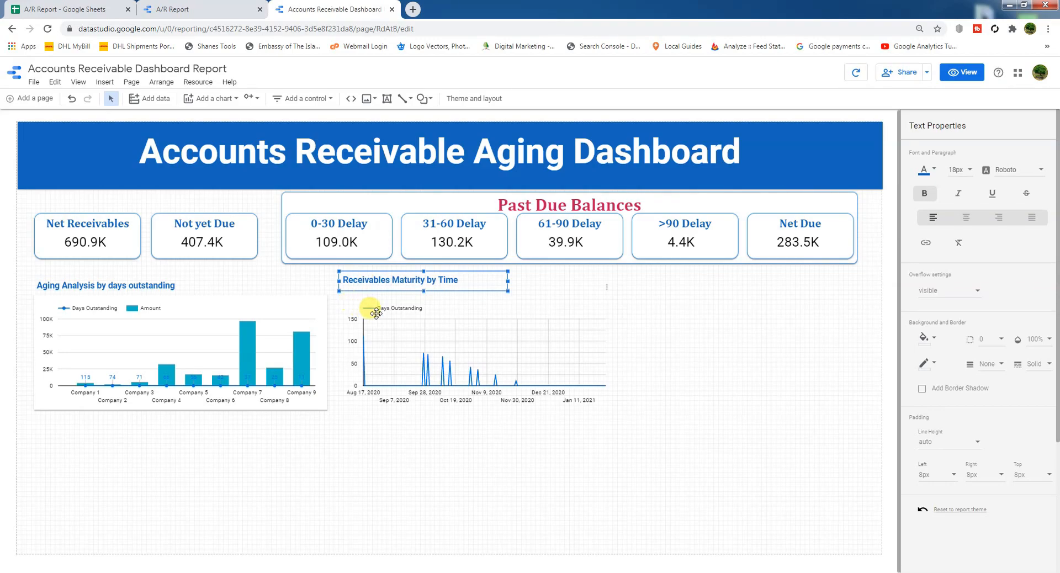
# Set the time series chart's Due Date dimension to the Year type, name it "Year", and replace its metric with Not Yet Due
pyautogui.click(469, 336)
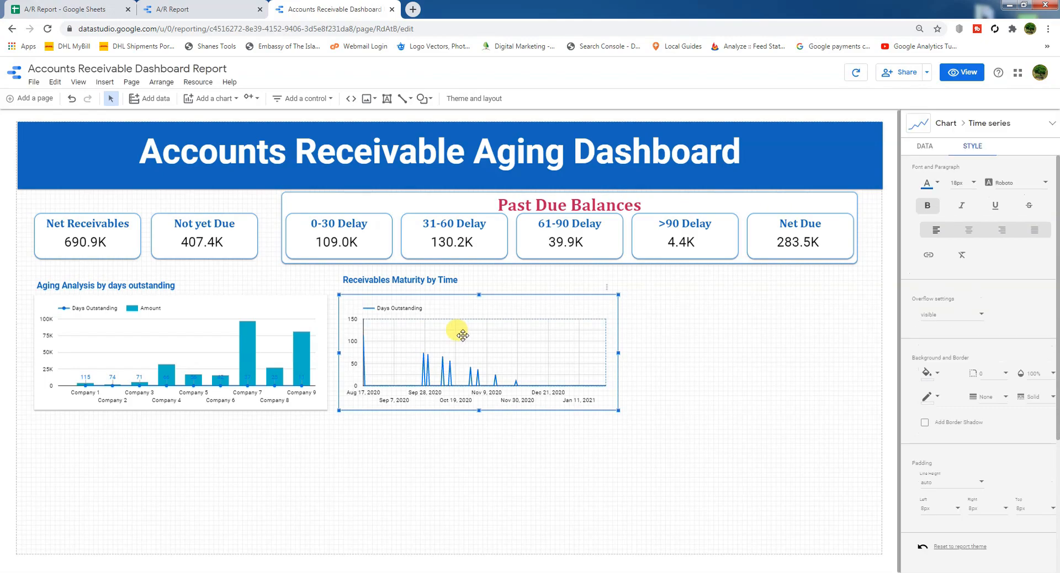
pyautogui.click(928, 154)
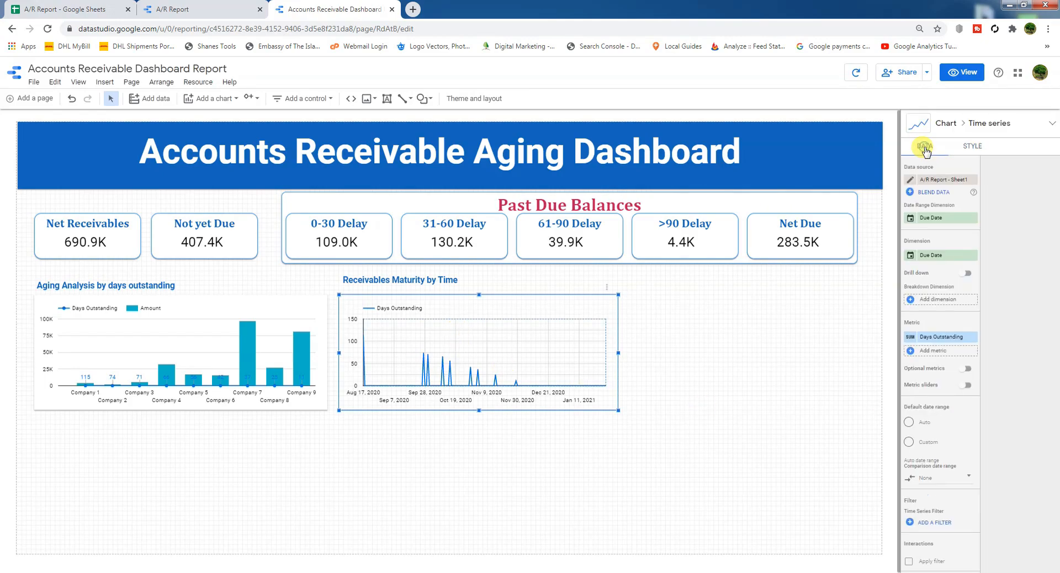
pyautogui.click(911, 255)
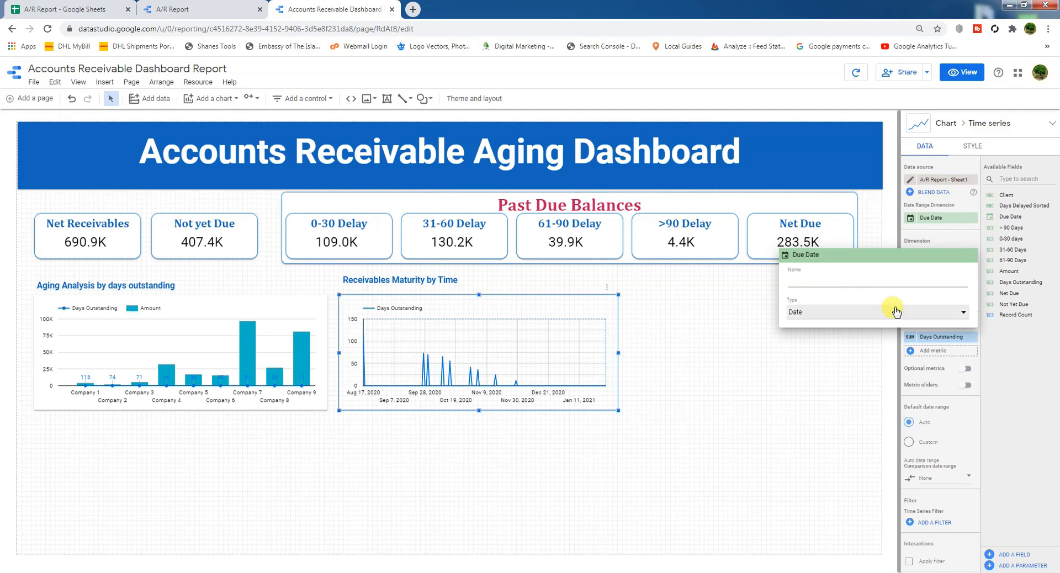
pyautogui.click(872, 313)
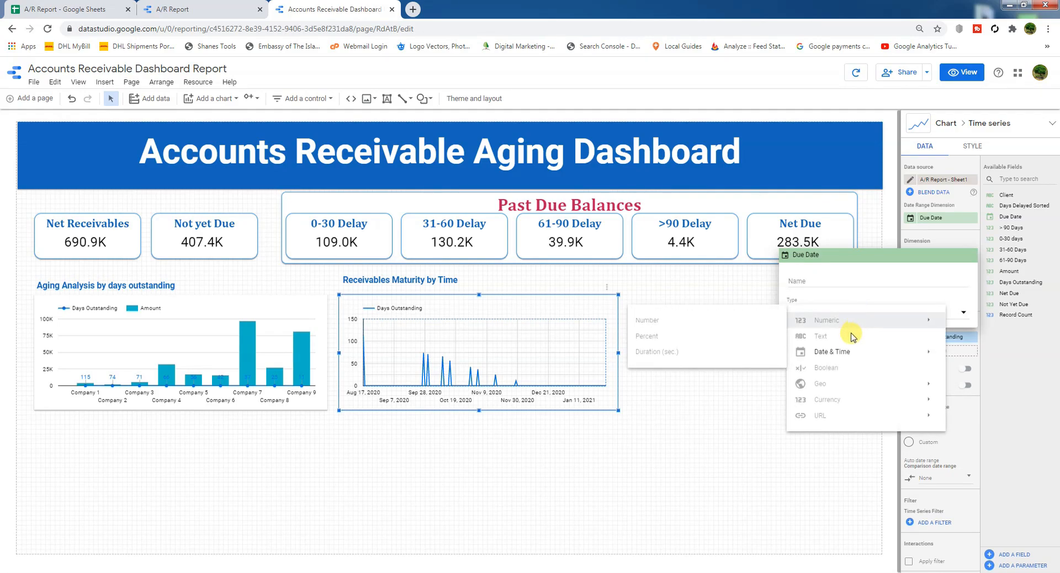
pyautogui.moveTo(843, 353)
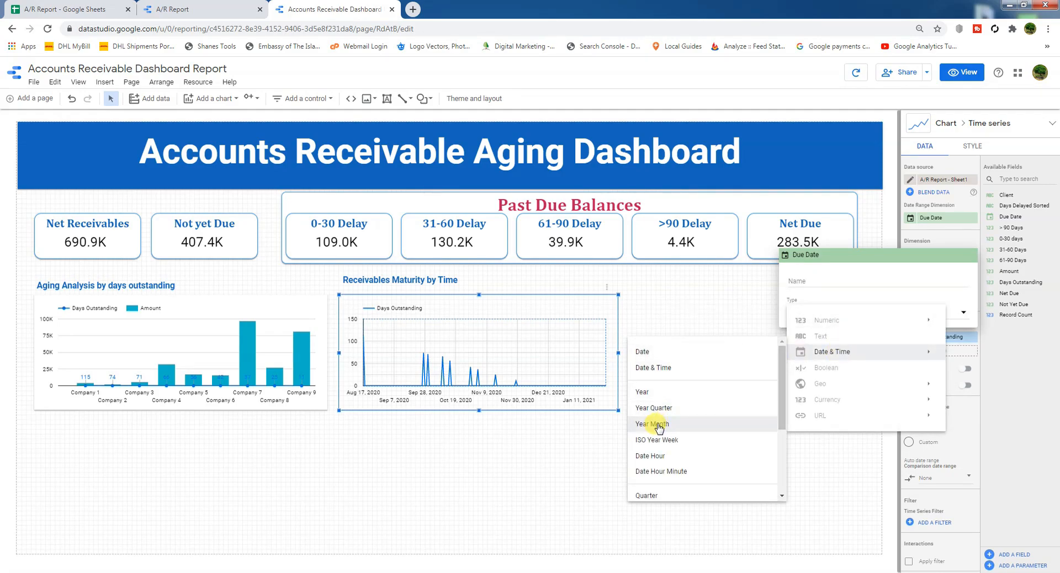
pyautogui.click(641, 392)
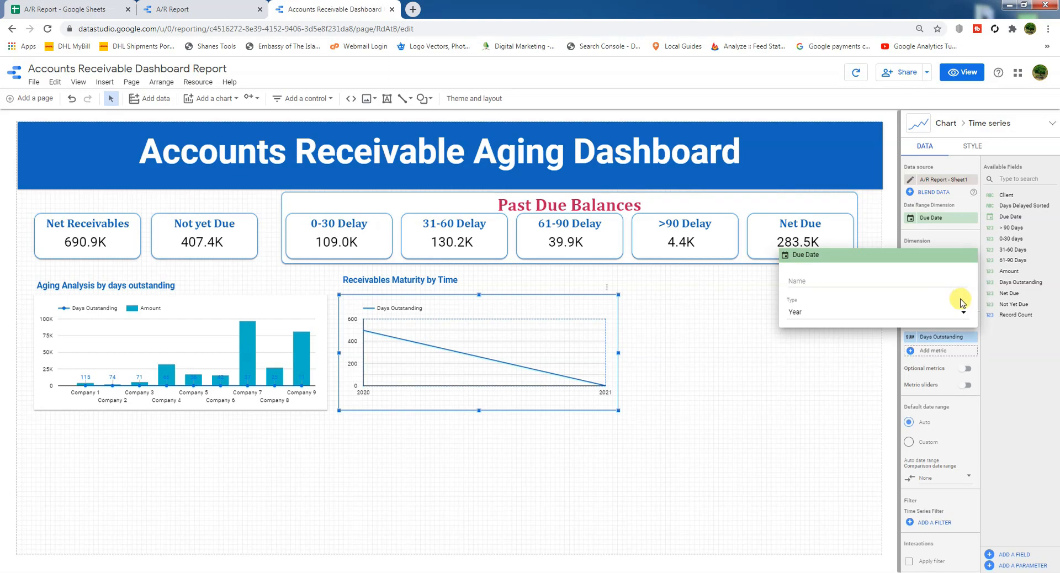
pyautogui.click(853, 279)
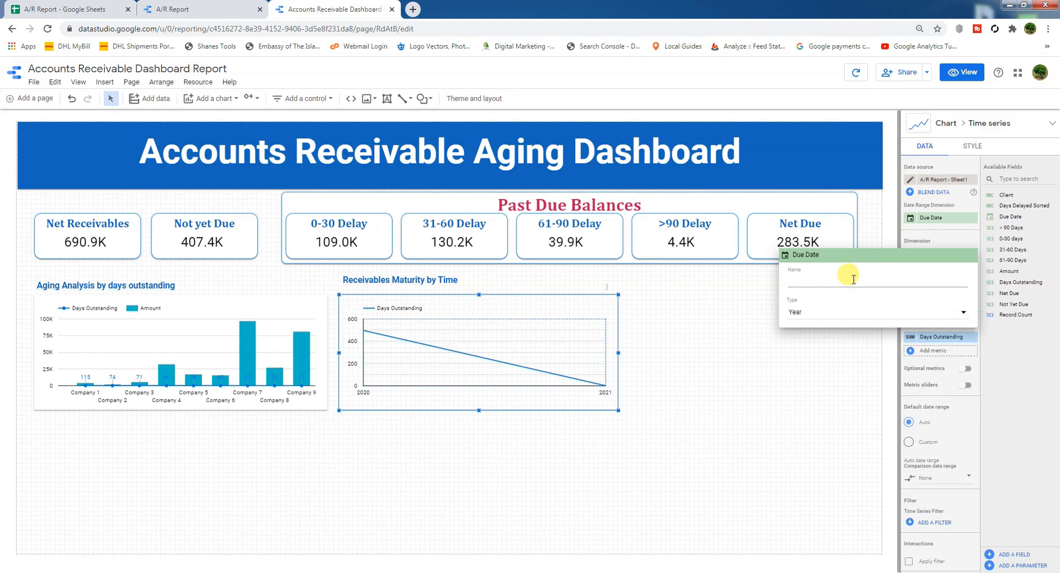
pyautogui.write('Year')
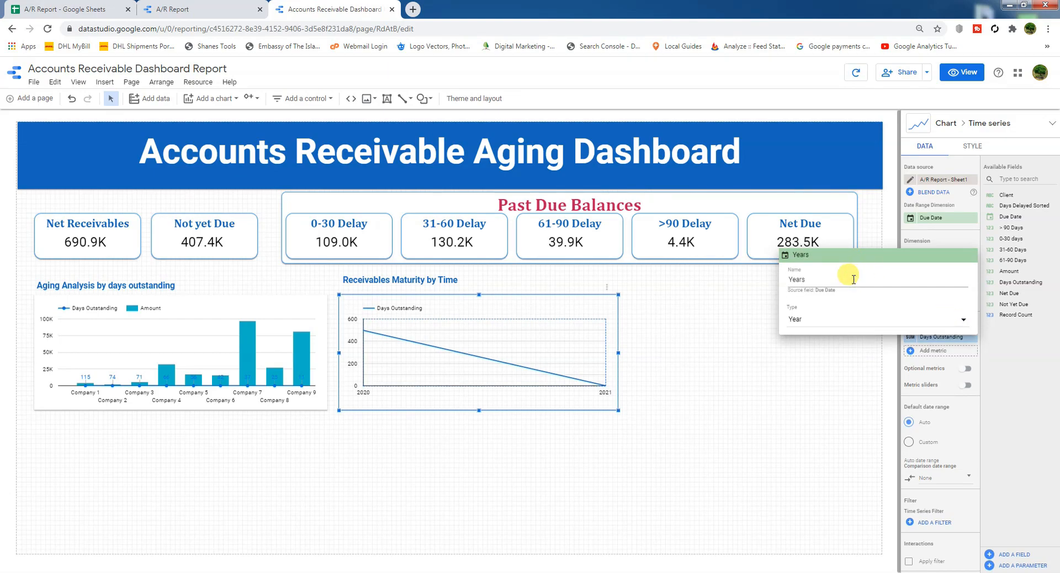
pyautogui.click(857, 361)
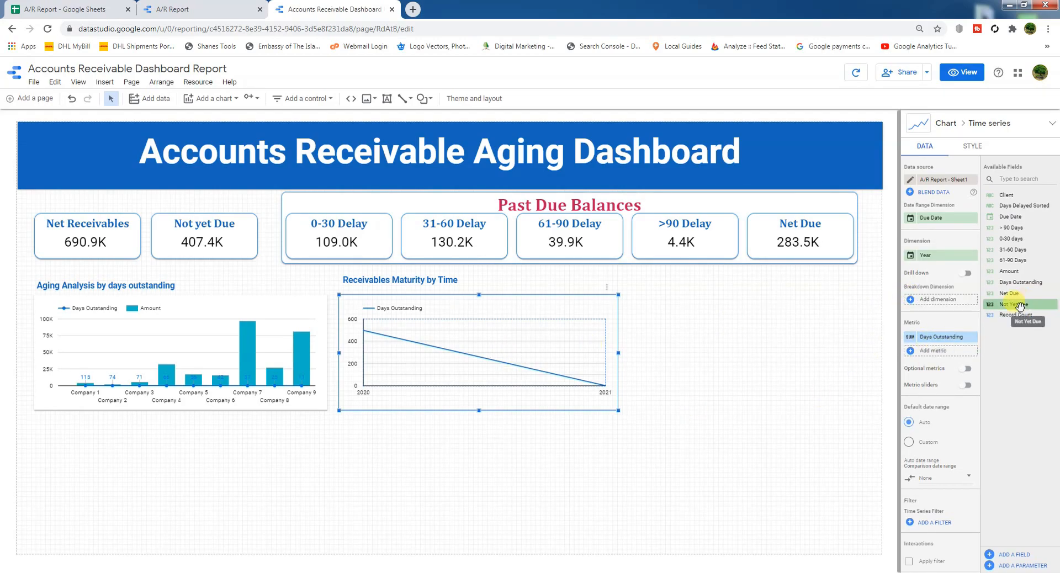
pyautogui.moveTo(1024, 304); pyautogui.dragTo(947, 339)
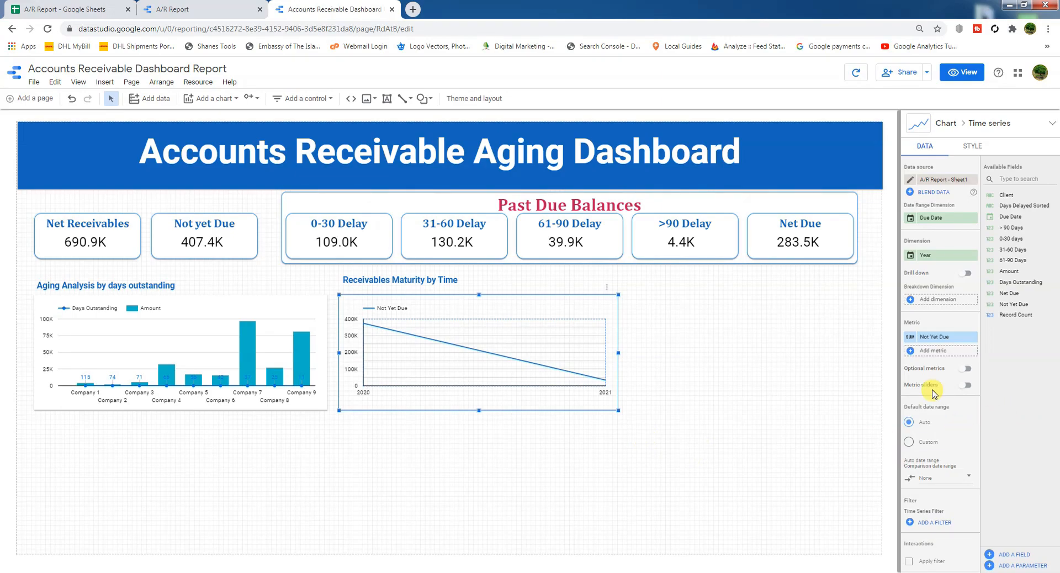
# Display the time series chart's Not Yet Due series as blue bars with data labels
pyautogui.click(967, 150)
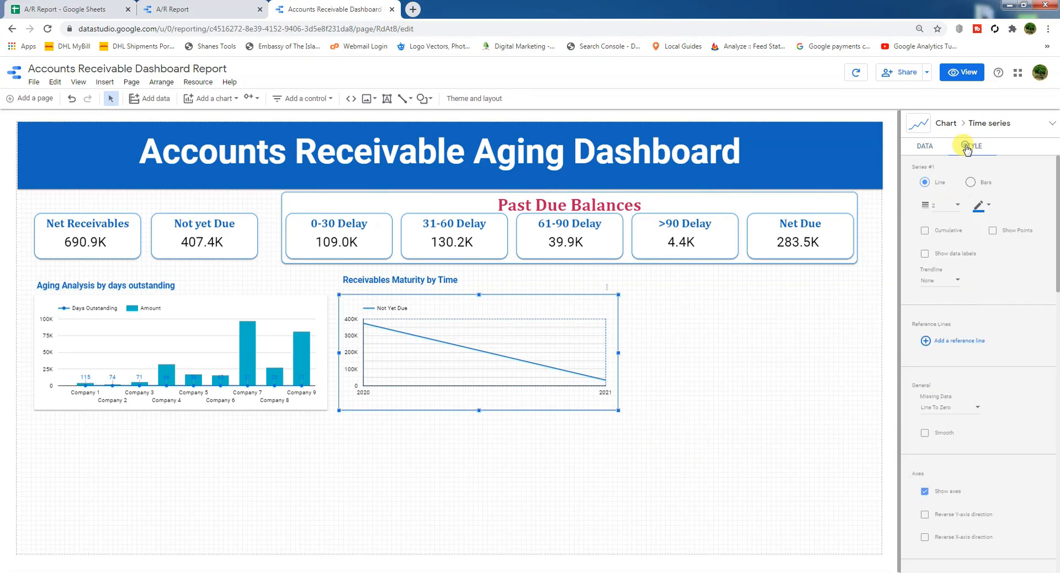
pyautogui.click(970, 183)
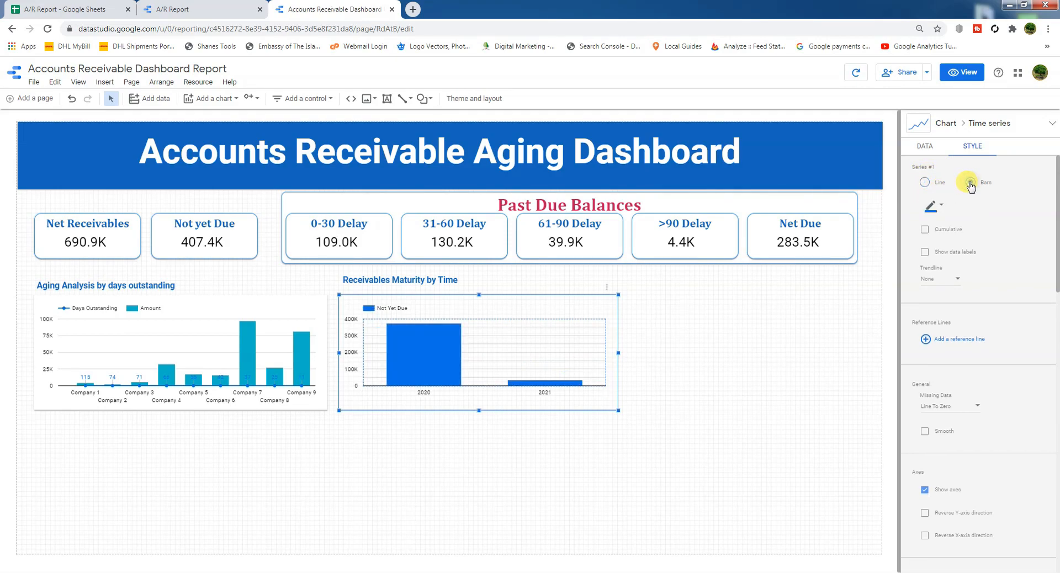
pyautogui.click(942, 206)
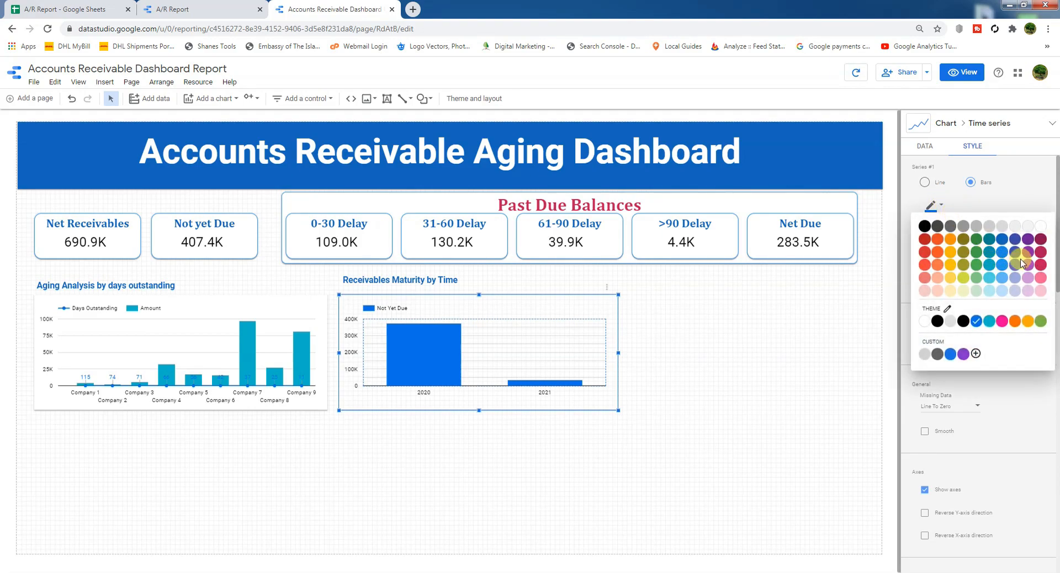
pyautogui.click(1040, 252)
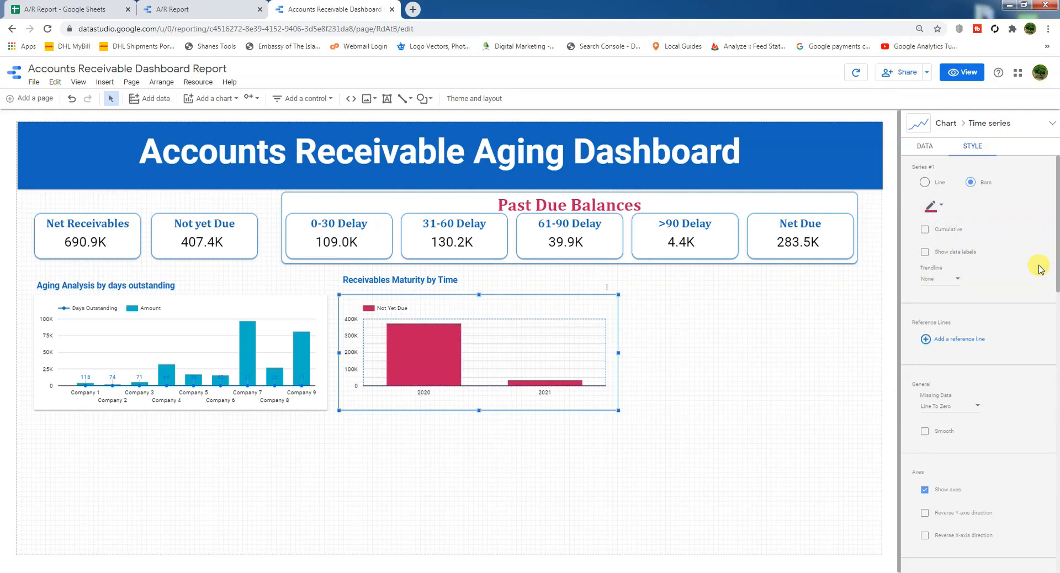
pyautogui.click(933, 206)
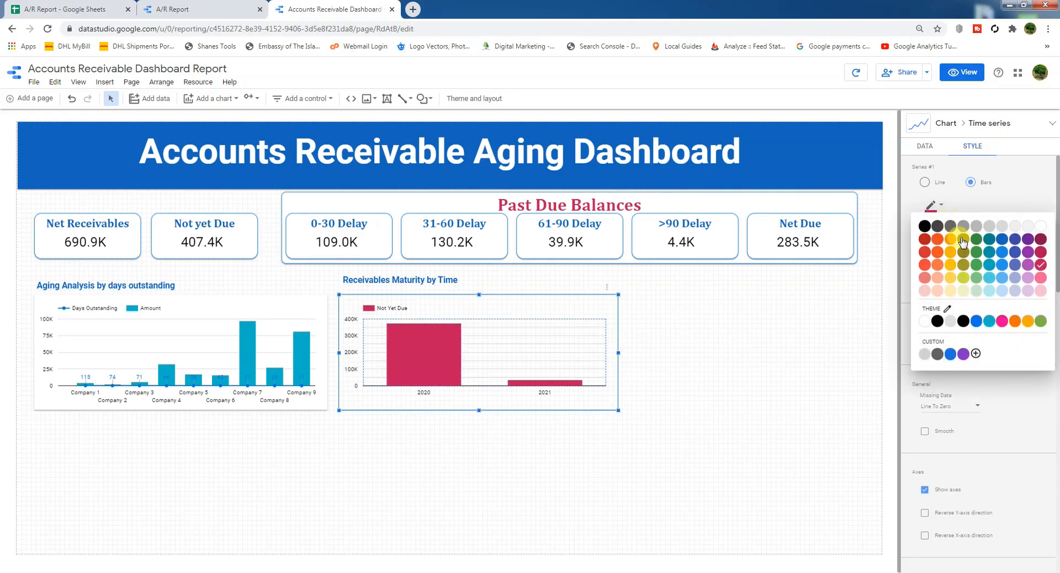
pyautogui.click(1000, 253)
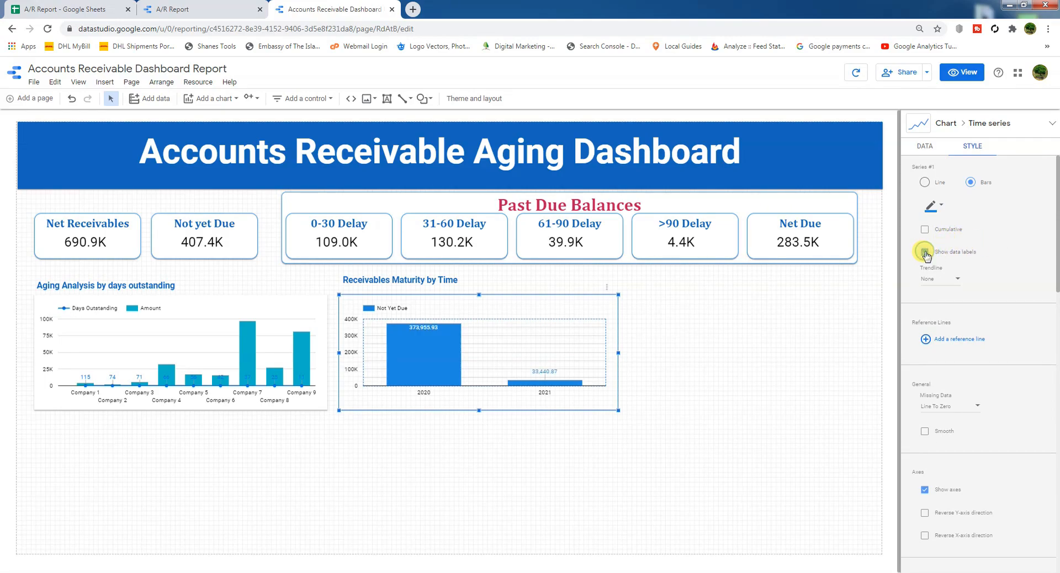
# Give the time series chart a white background and a border shadow
pyautogui.scroll(-8, 918, 379)
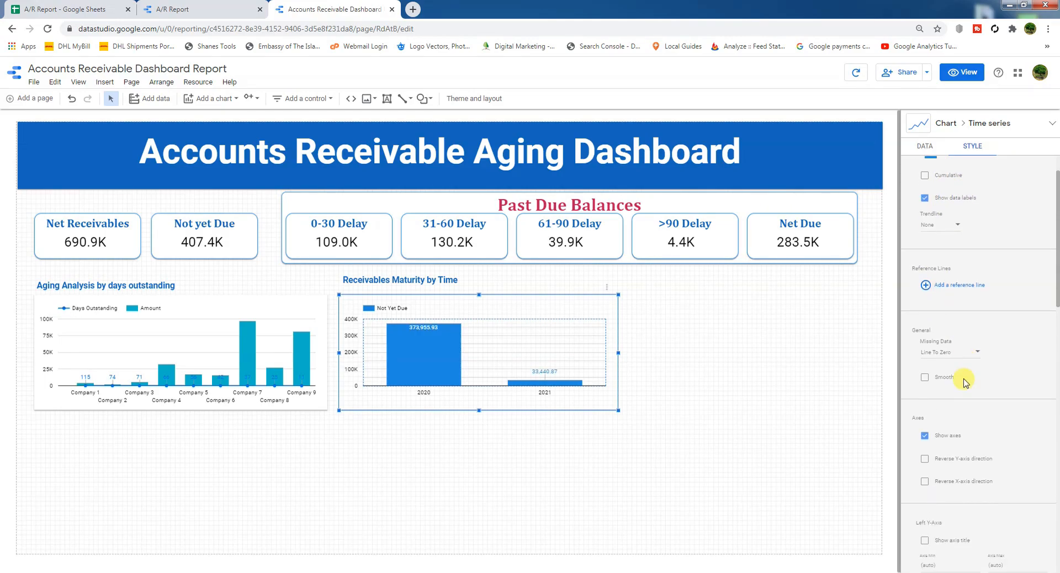
pyautogui.scroll(-3, 964, 383)
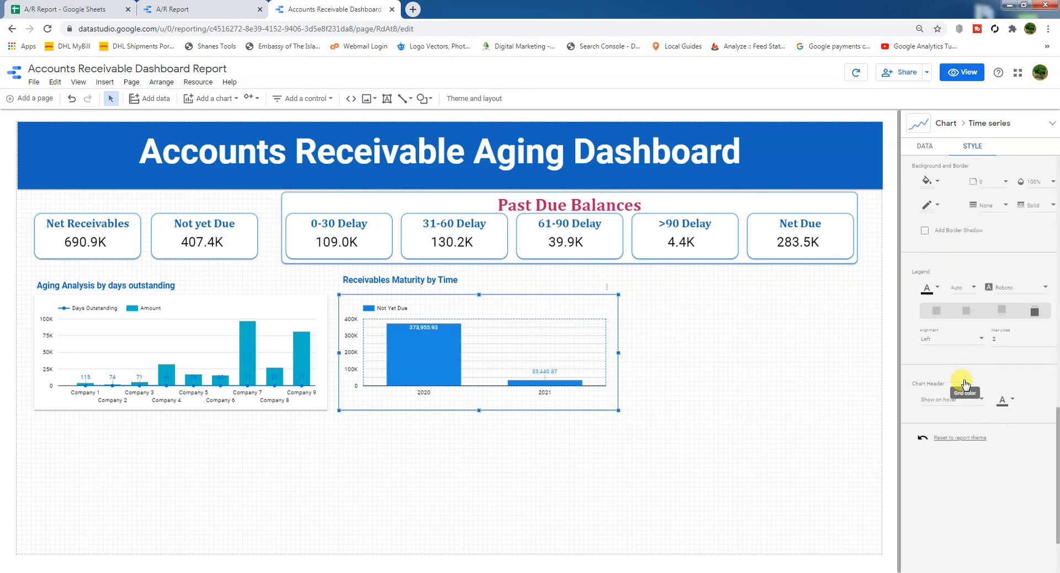
pyautogui.click(938, 292)
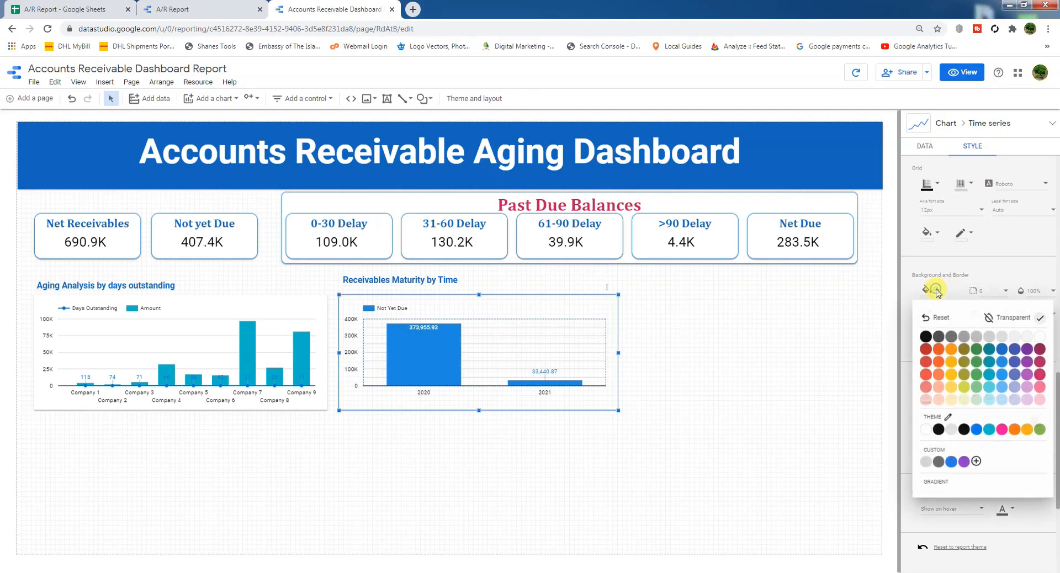
pyautogui.click(1038, 335)
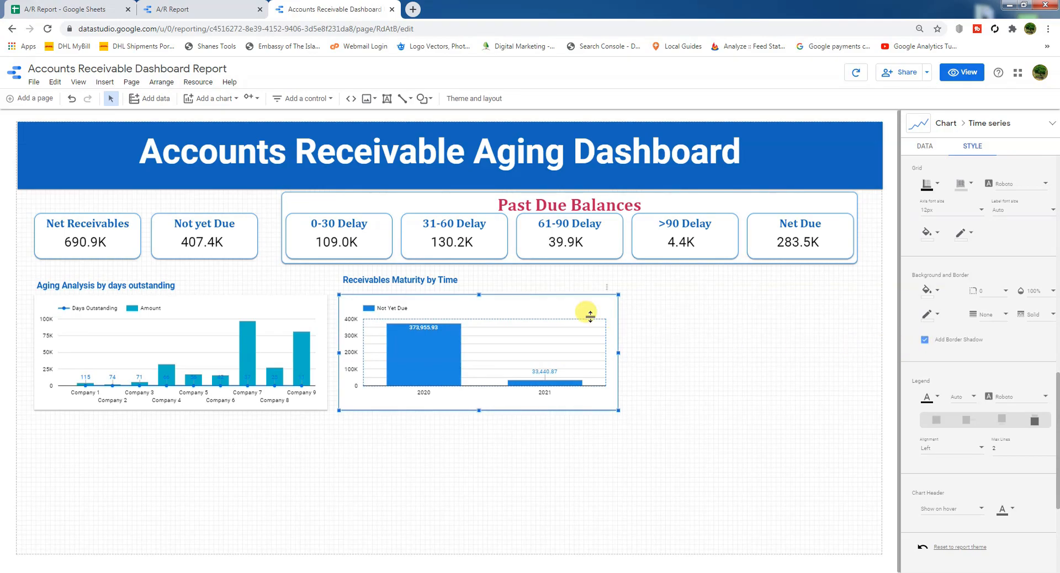
# Nudge the "Receivables Maturity by Time" title down to line up with the "Aging Analysis by days outstanding" title
pyautogui.click(441, 281)
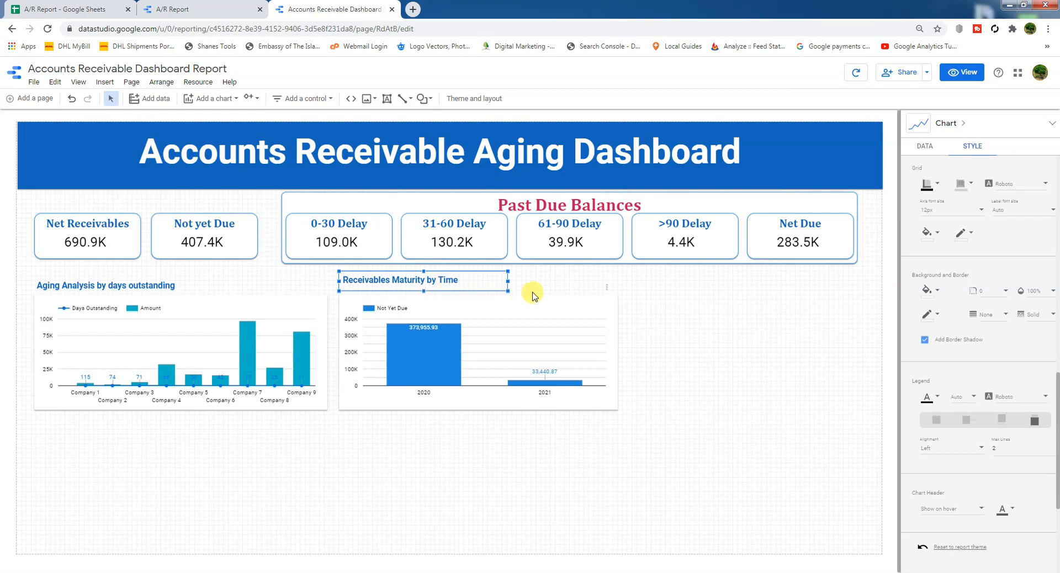
pyautogui.press('Down')
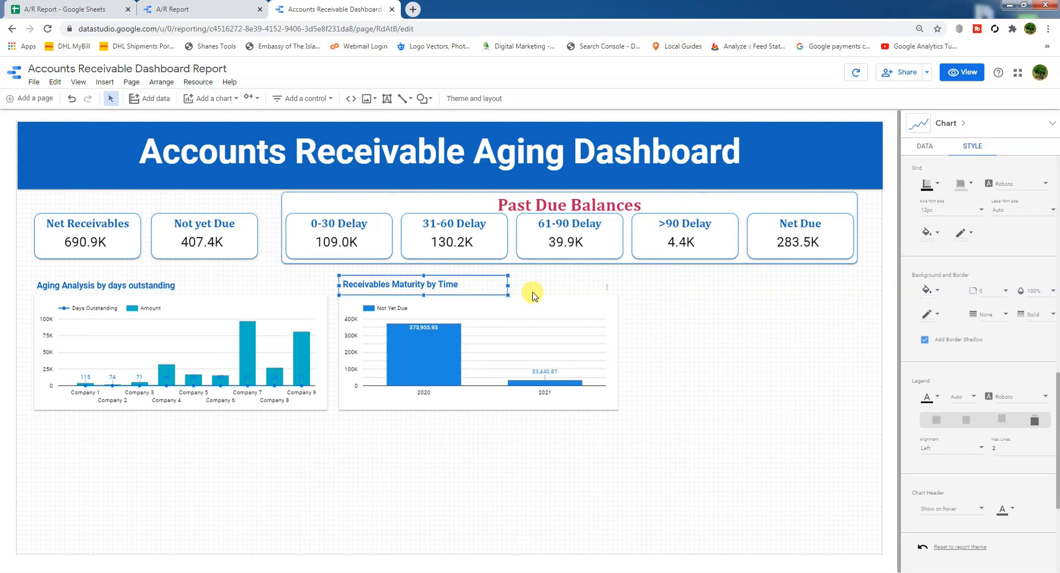
pyautogui.click(98, 283)
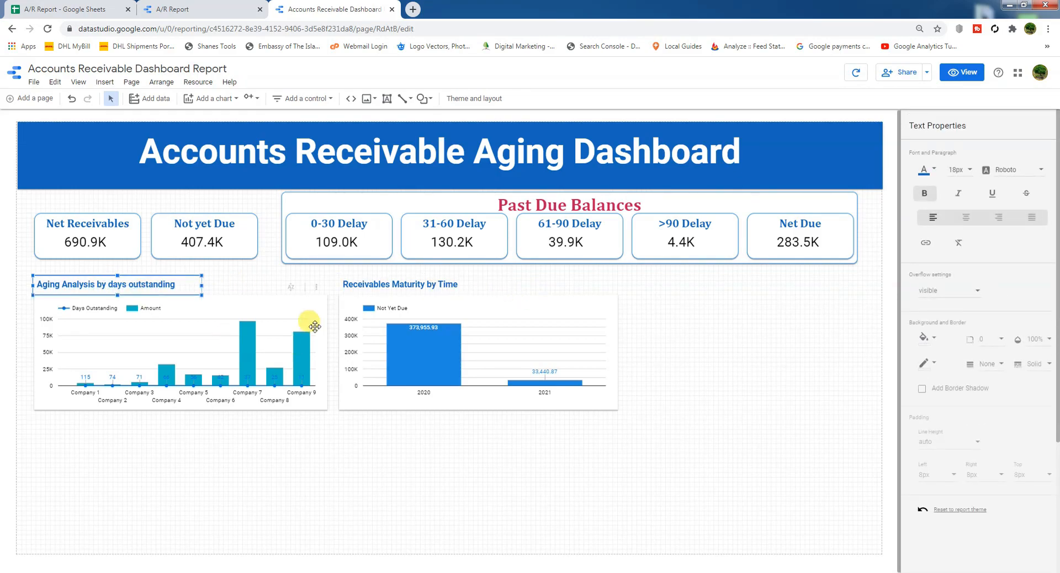
pyautogui.press('Up')
pyautogui.press('Down')
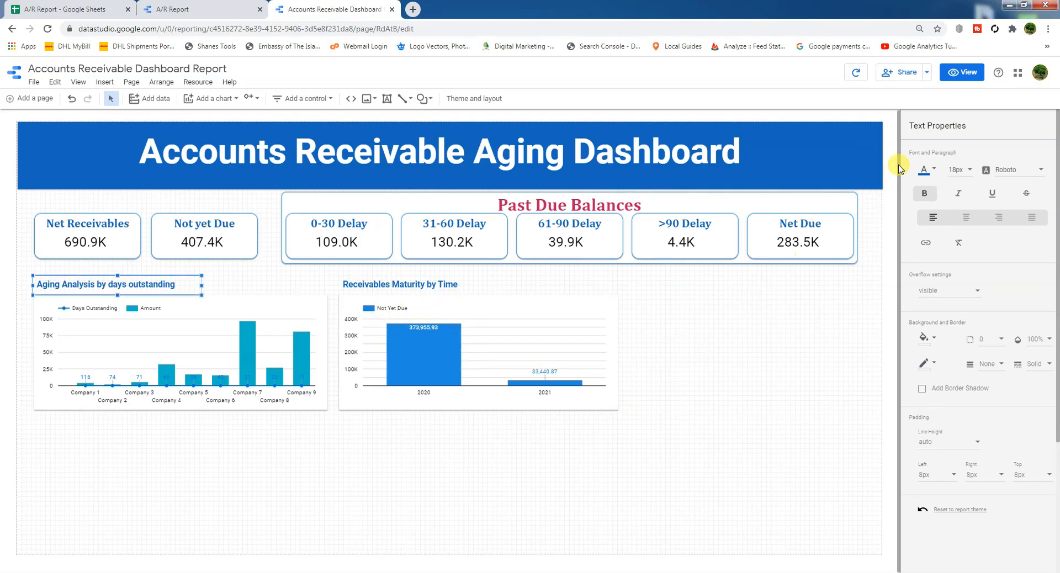
# Preview the report in view mode, examine the yearly bars of the receivables maturity chart, and return to editing
pyautogui.click(961, 71)
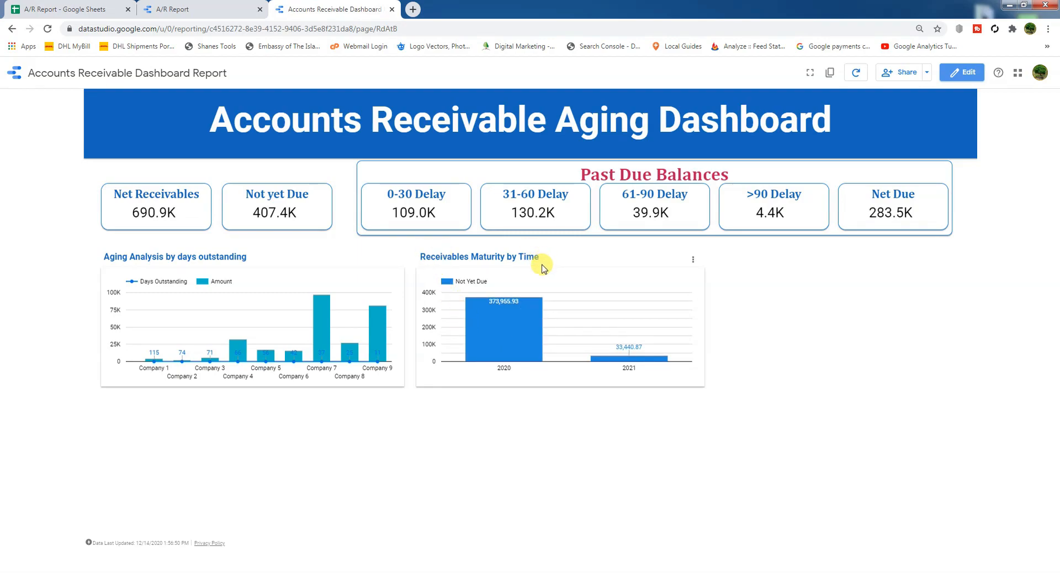
pyautogui.moveTo(489, 303)
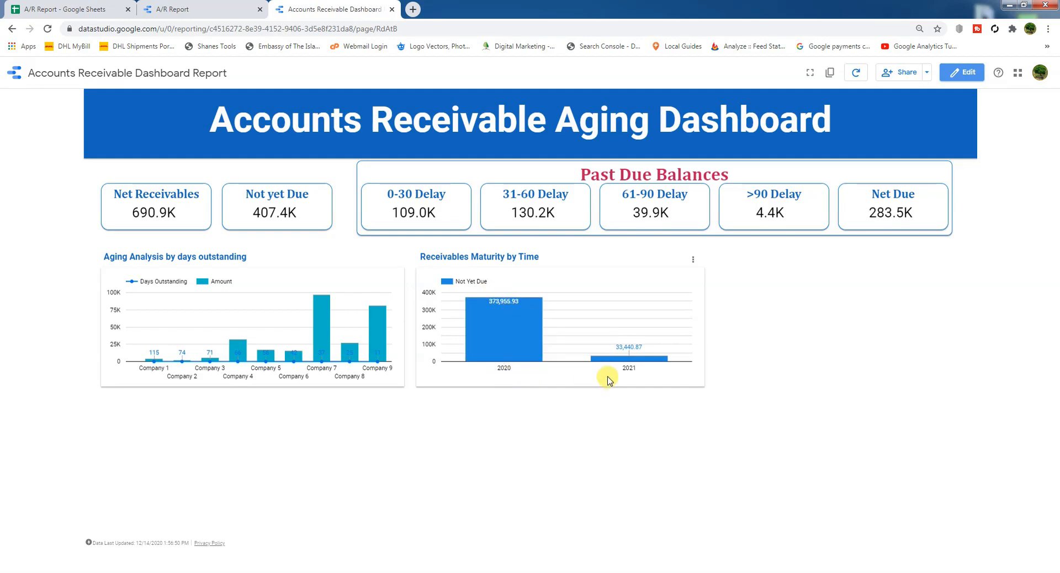
pyautogui.moveTo(628, 363)
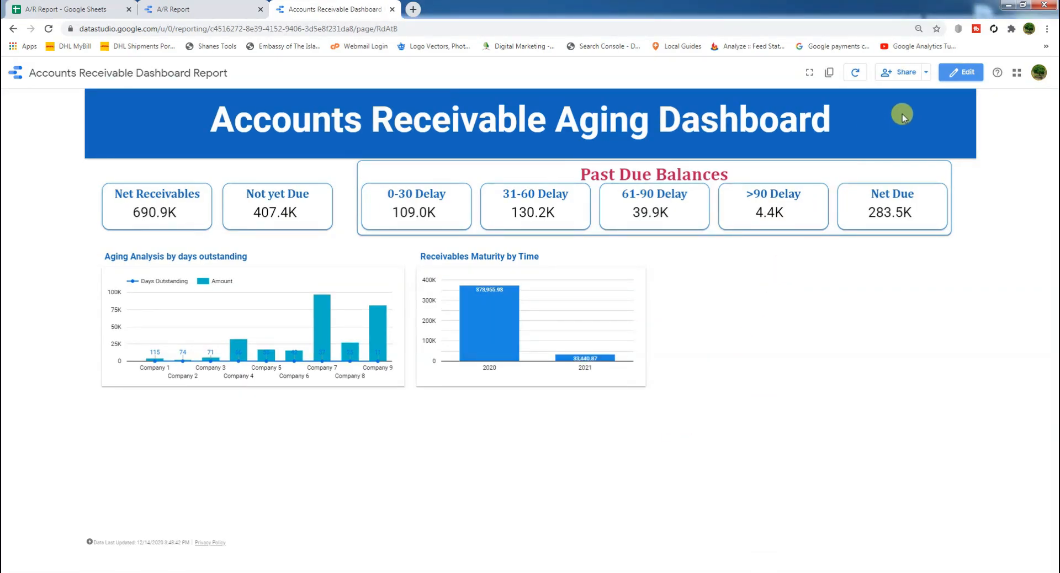
pyautogui.click(961, 72)
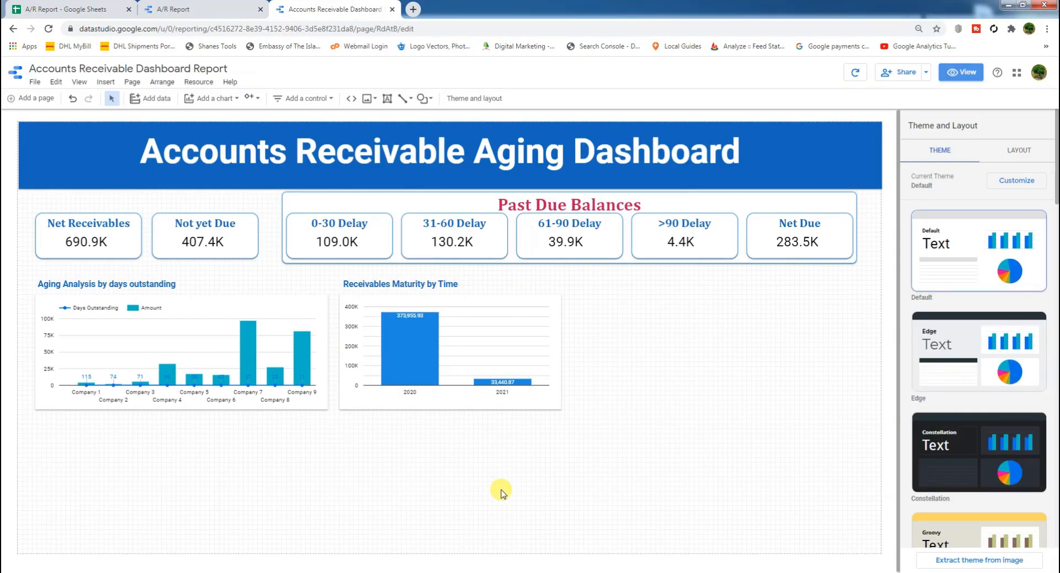
# Insert a bar chart beside the receivables maturity chart, aligned with its upper and lower edges
pyautogui.click(105, 83)
pyautogui.click(97, 111)
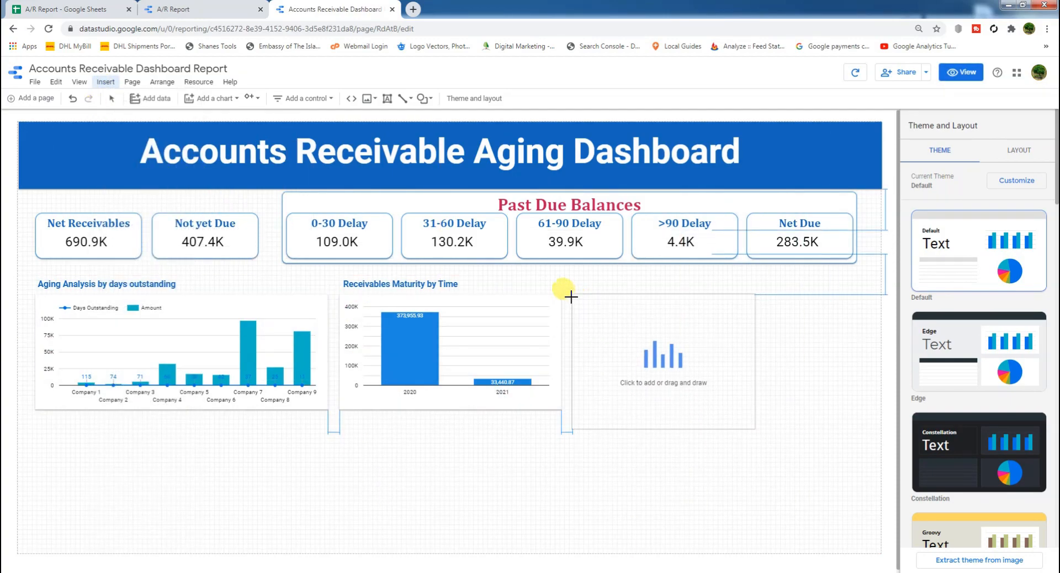
pyautogui.moveTo(570, 296); pyautogui.dragTo(851, 409)
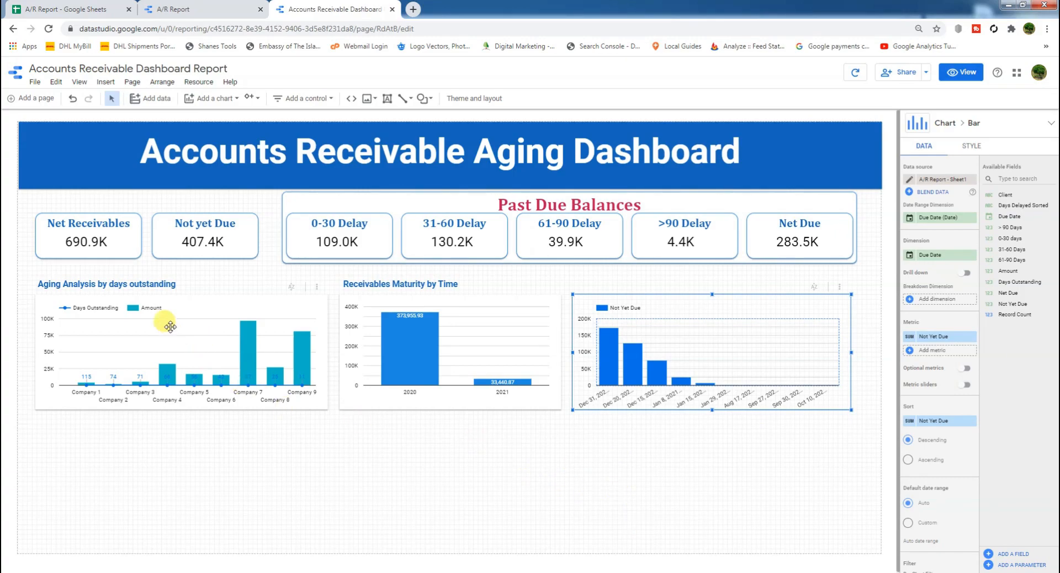
# Duplicate the "Receivables Maturity by Time" title, place the copy above the bar chart, and change its text to "Delayed Receivables by Time"
pyautogui.click(407, 283)
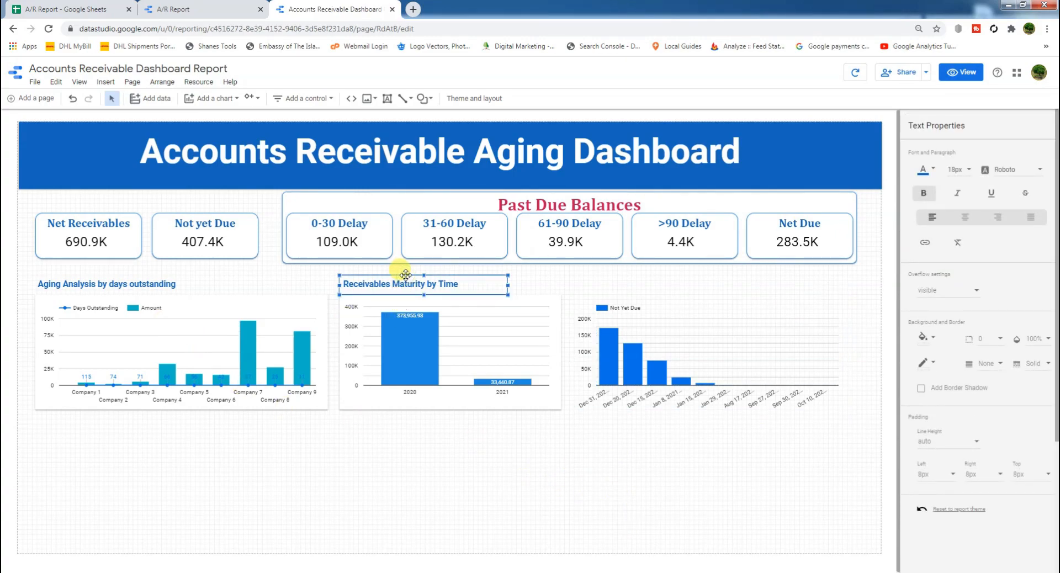
pyautogui.hotkey('ctrl', 'c')
pyautogui.hotkey('ctrl', 'v')
pyautogui.moveTo(461, 291); pyautogui.dragTo(574, 280)
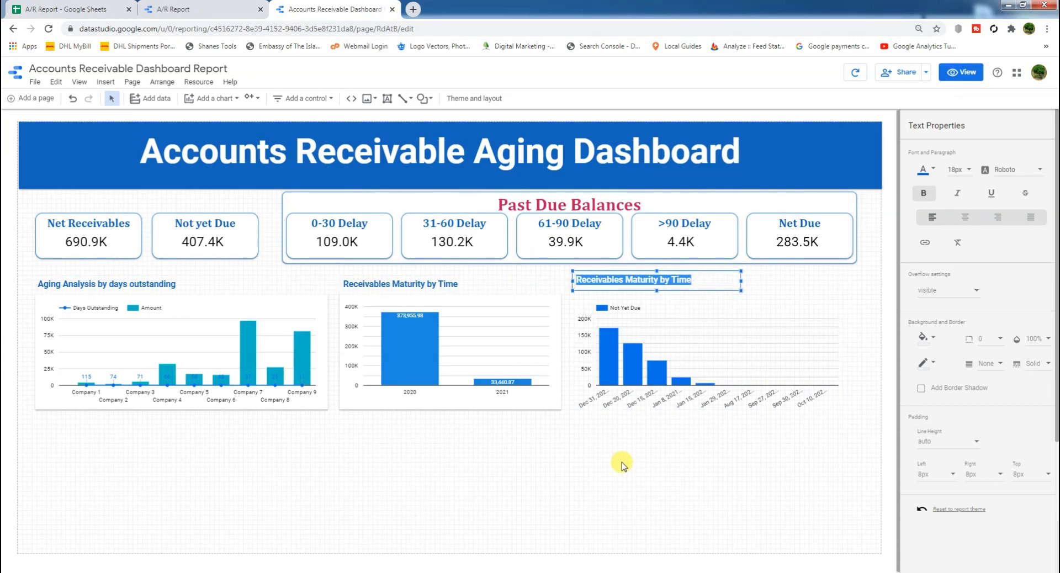
pyautogui.write('Delayed')
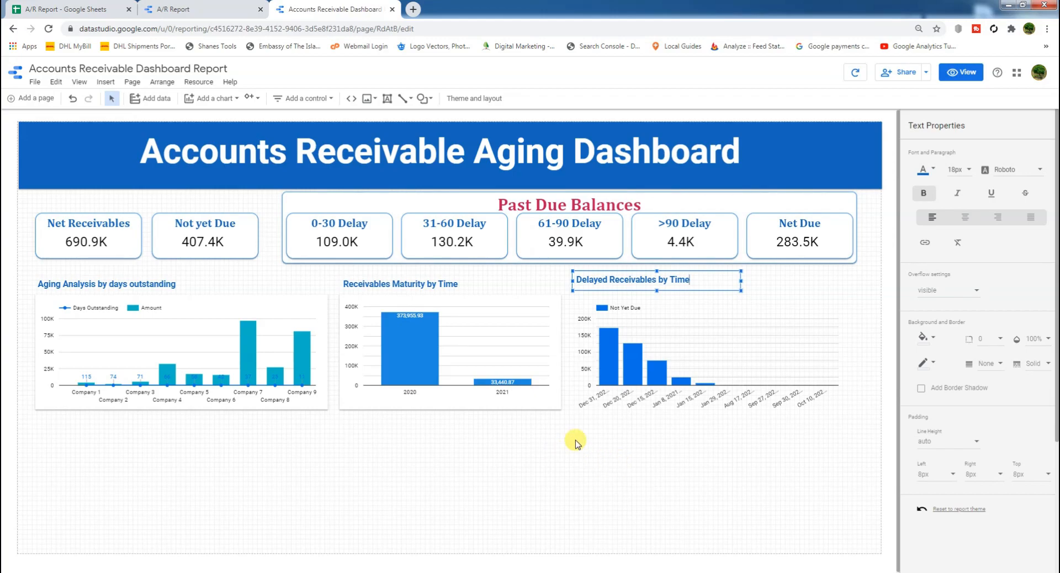
# Set the new bar chart's dimension to Days Delayed Sorted and its metric to Amount
pyautogui.click(693, 331)
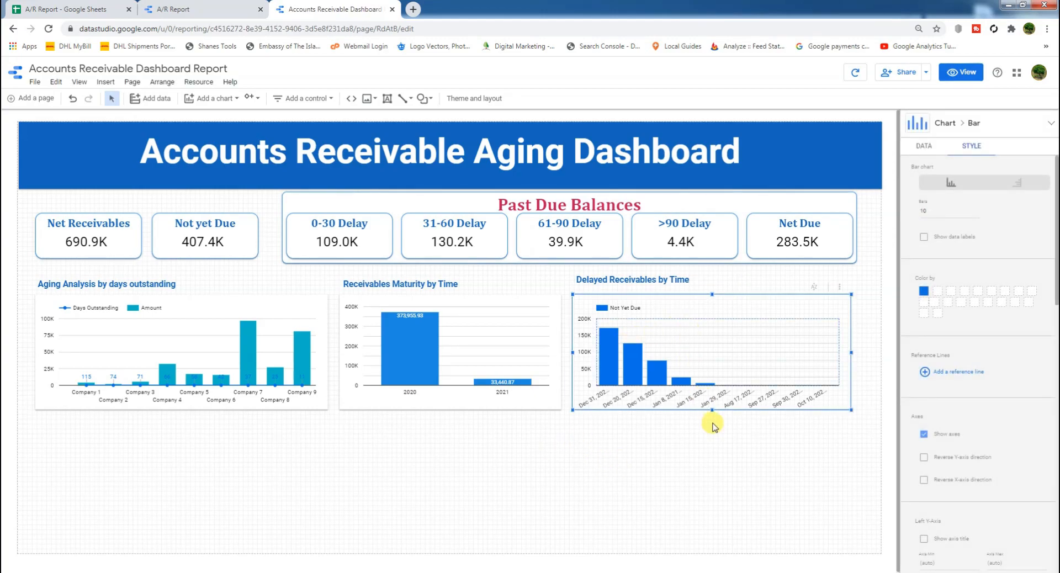
pyautogui.click(923, 147)
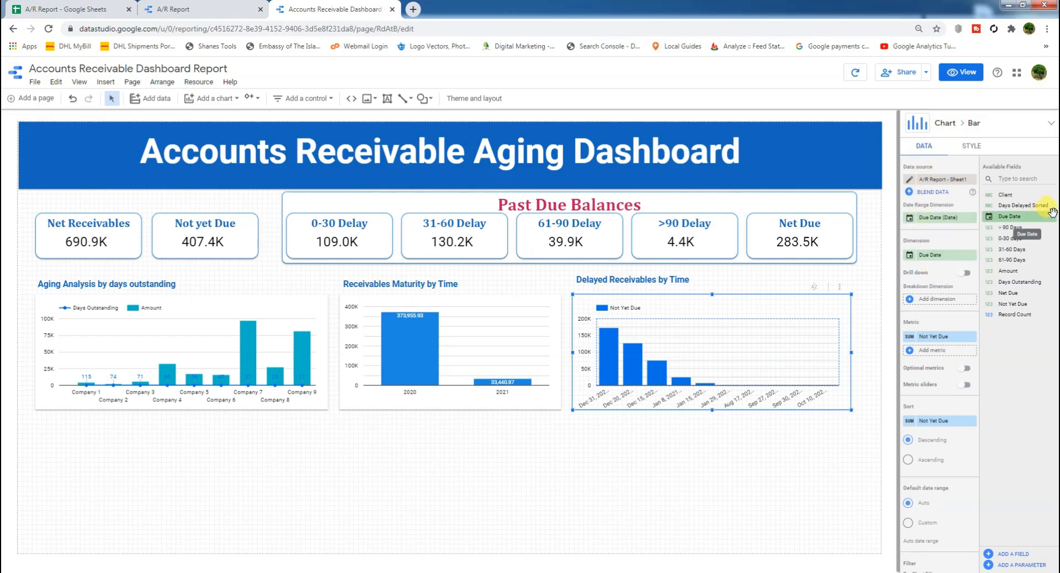
pyautogui.moveTo(1034, 206); pyautogui.dragTo(956, 264)
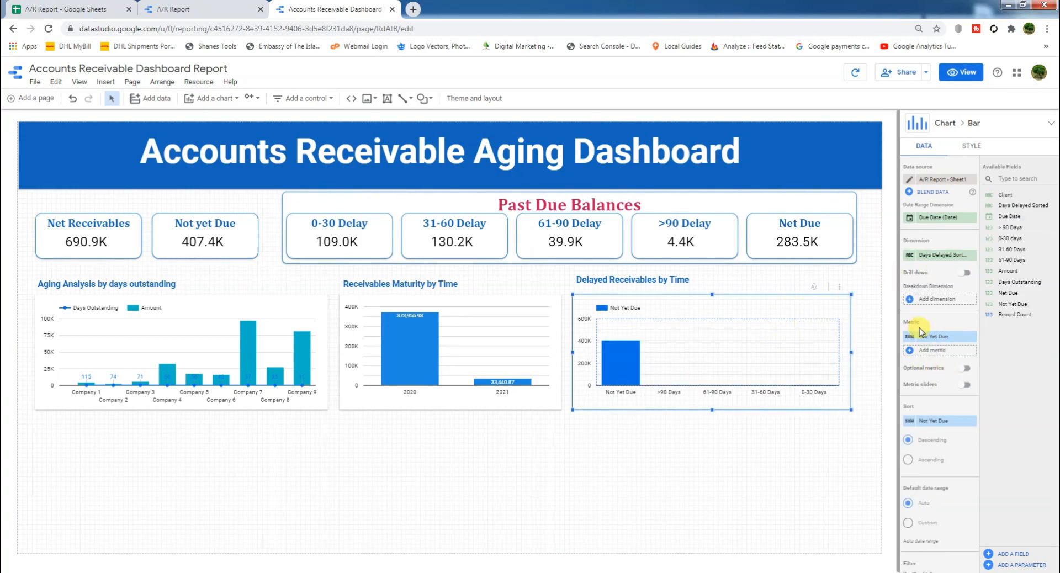
pyautogui.moveTo(996, 270); pyautogui.dragTo(923, 342)
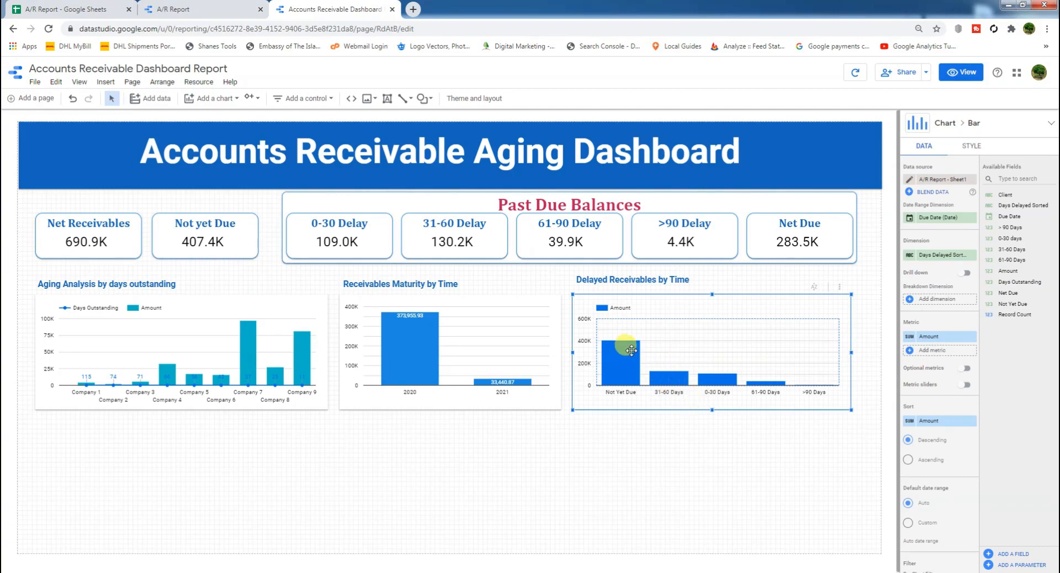
# Sort the bar chart by Days Delayed Sorted in ascending order
pyautogui.click(936, 423)
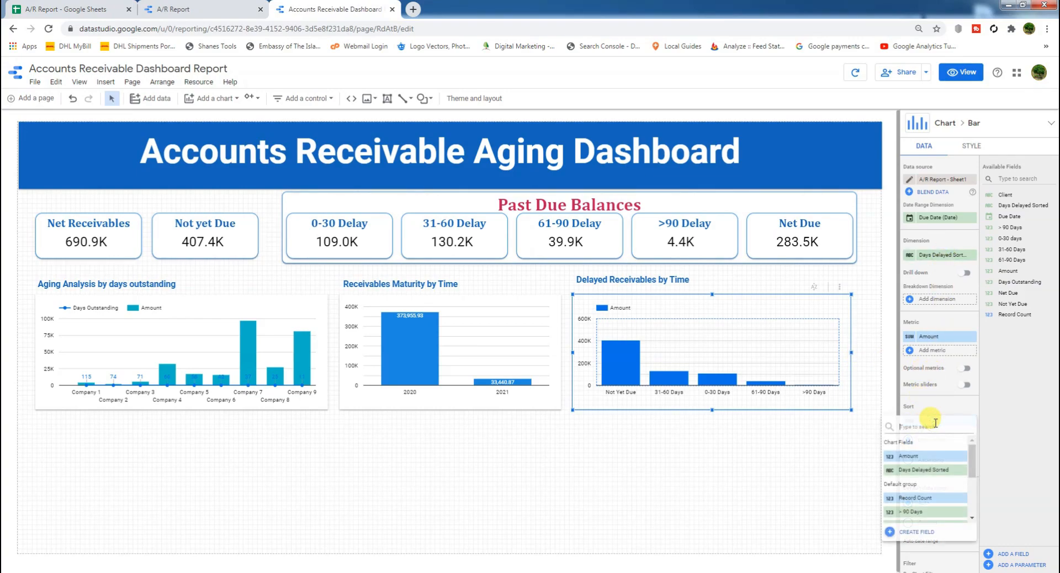
pyautogui.click(920, 473)
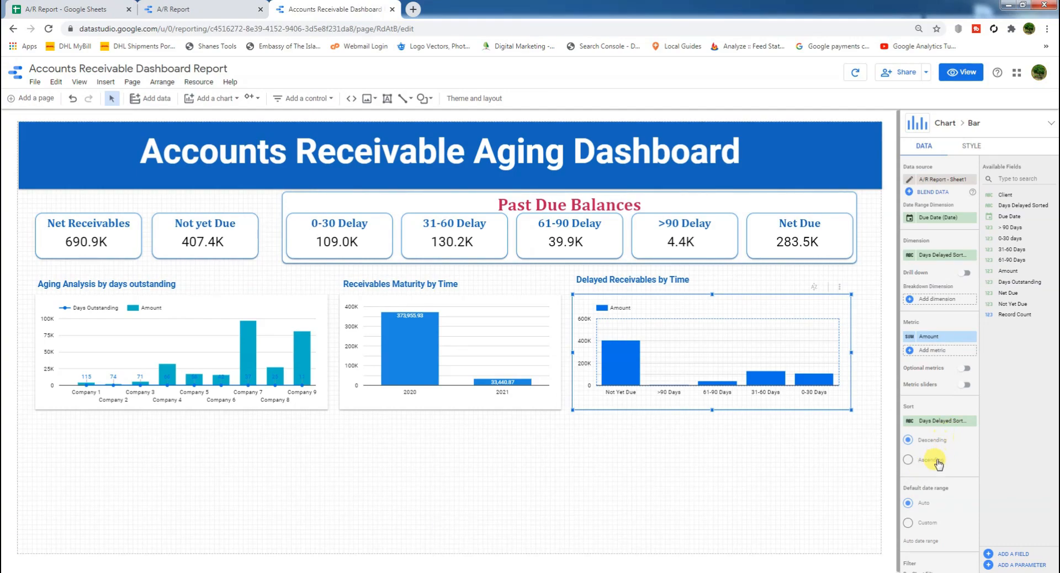
pyautogui.click(908, 460)
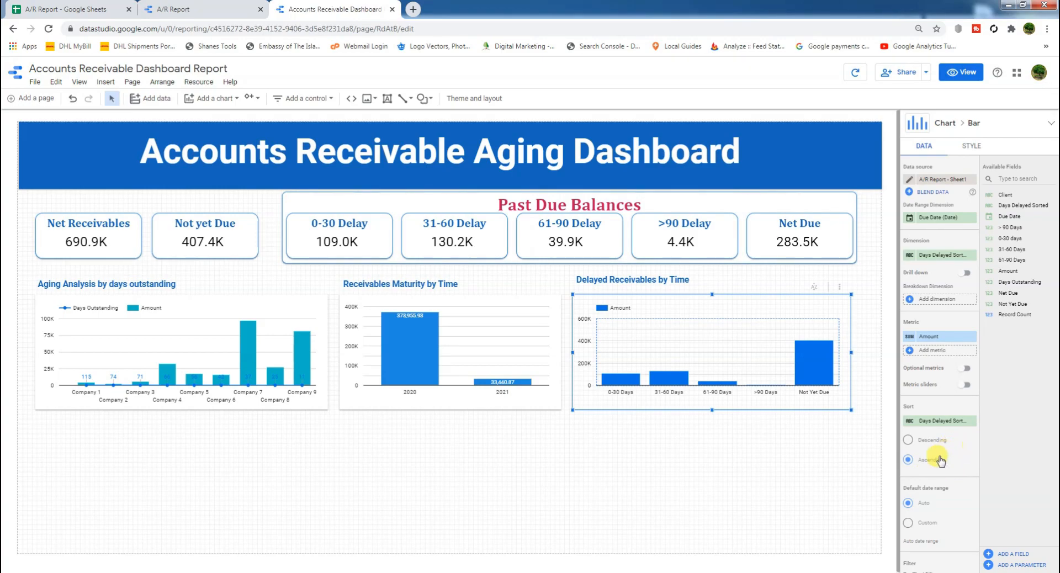
pyautogui.scroll(-3, 933, 475)
pyautogui.scroll(3, 934, 478)
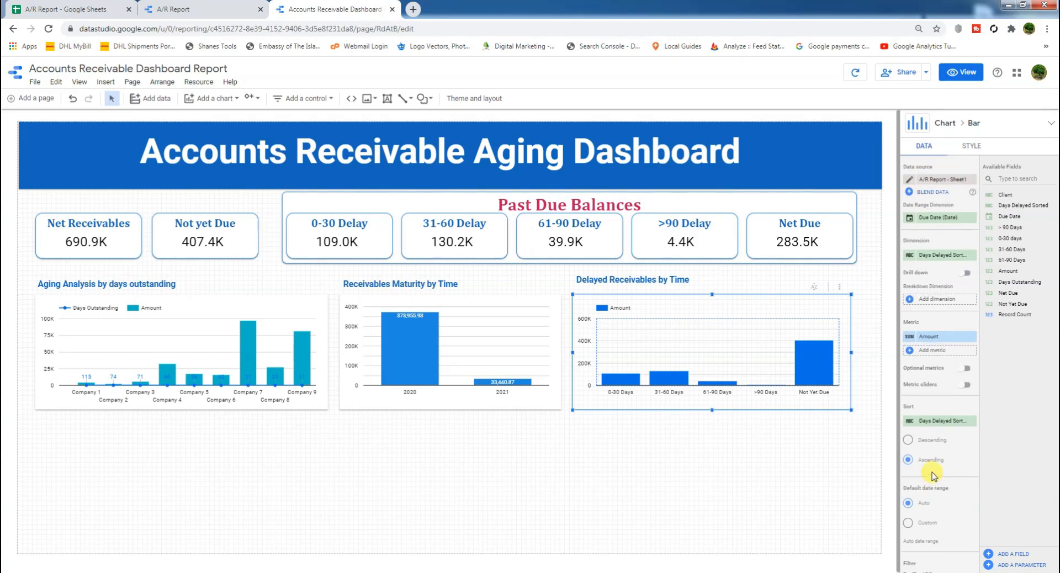
# Try the horizontal orientation on the delayed receivables bar chart and return it to vertical
pyautogui.click(967, 147)
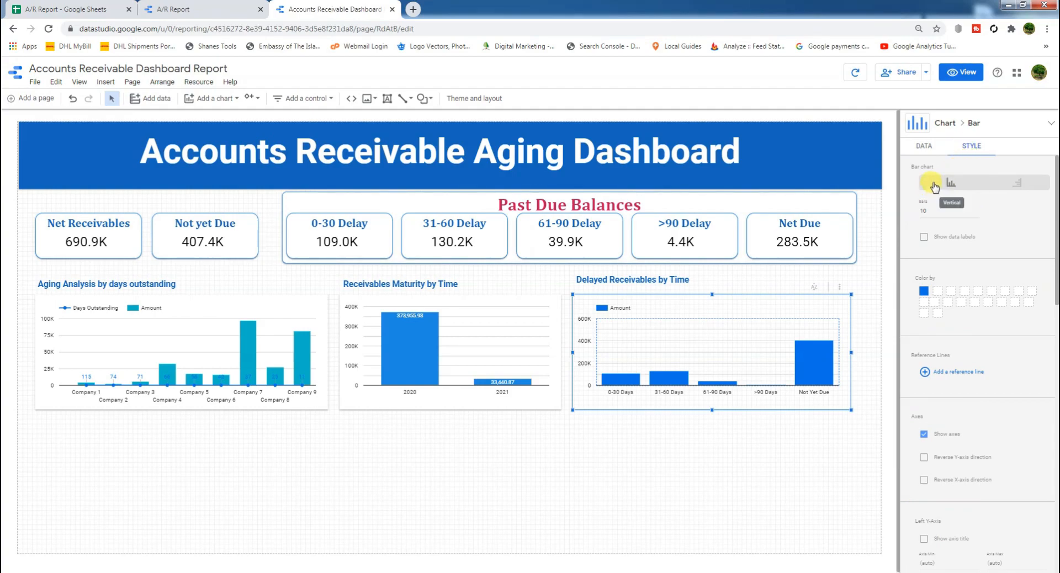
pyautogui.click(1018, 184)
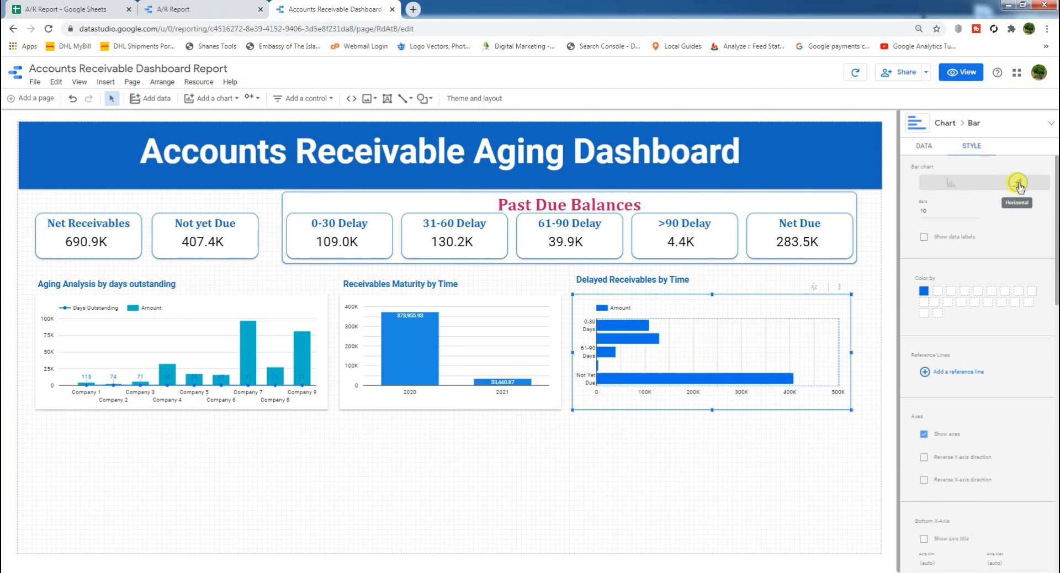
pyautogui.click(949, 184)
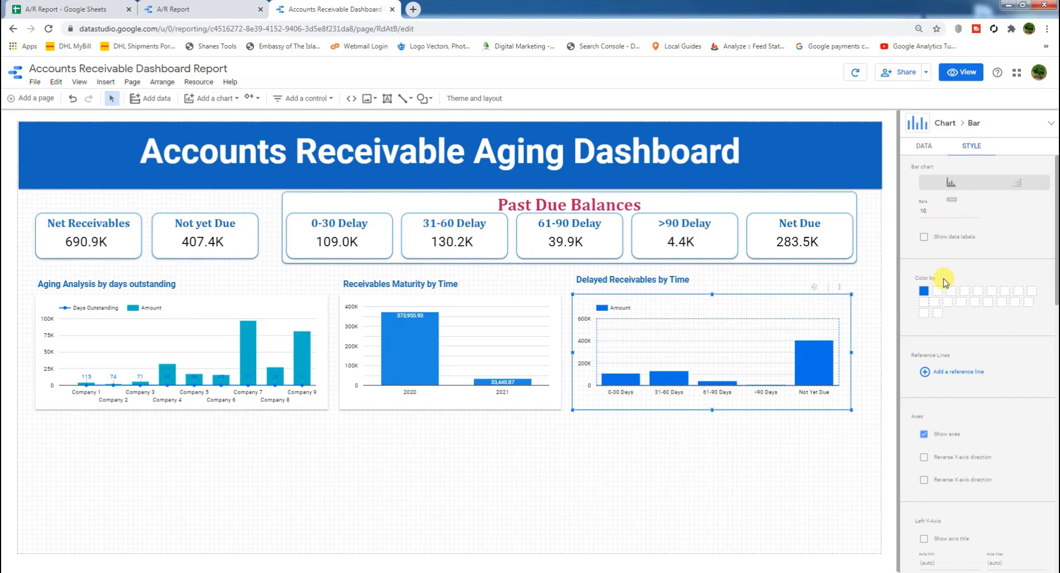
# Show data labels on the delayed receivables bar chart and color its bars dark green
pyautogui.click(924, 238)
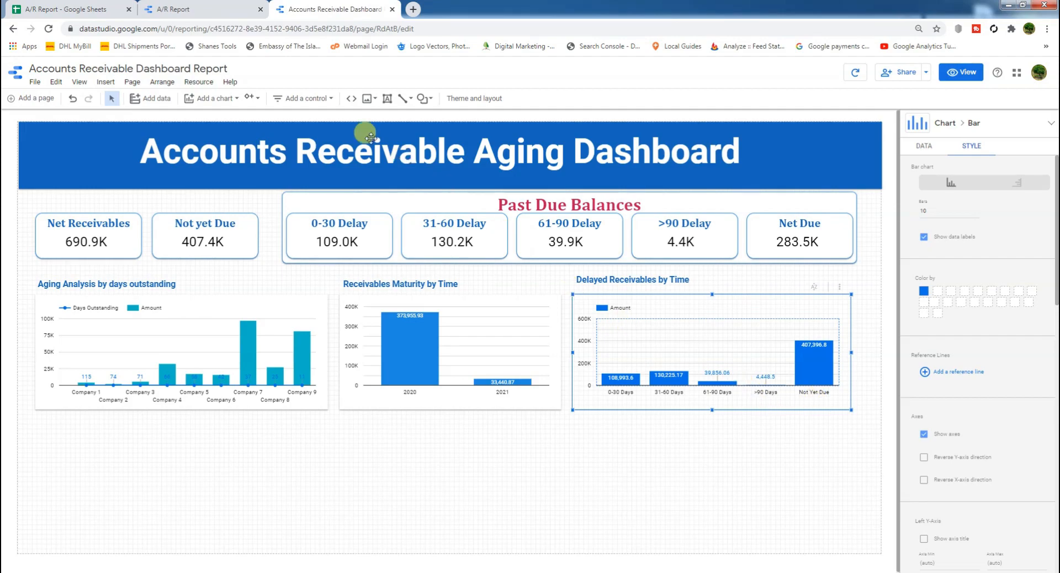
pyautogui.click(923, 291)
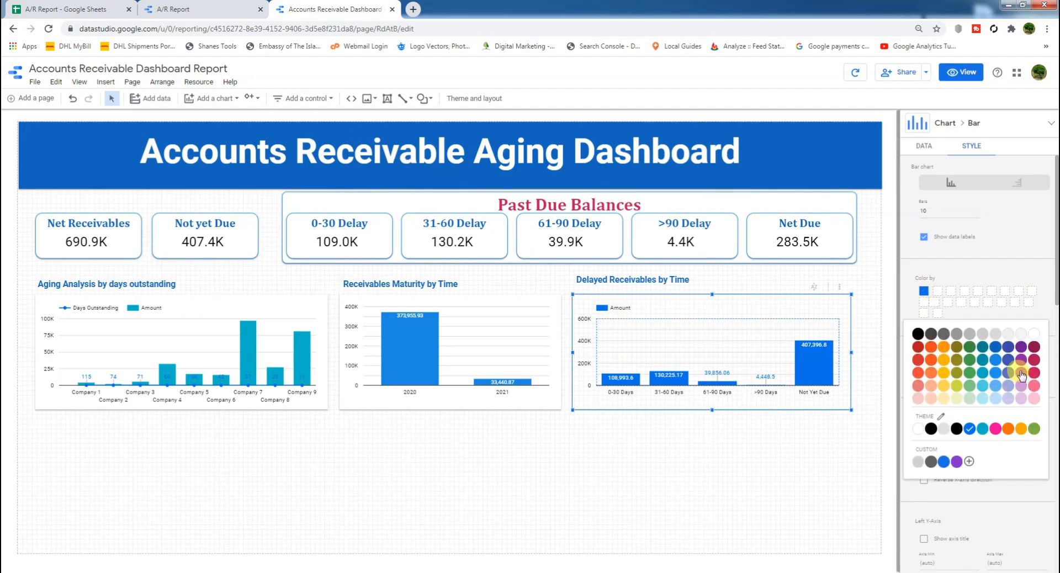
pyautogui.click(970, 349)
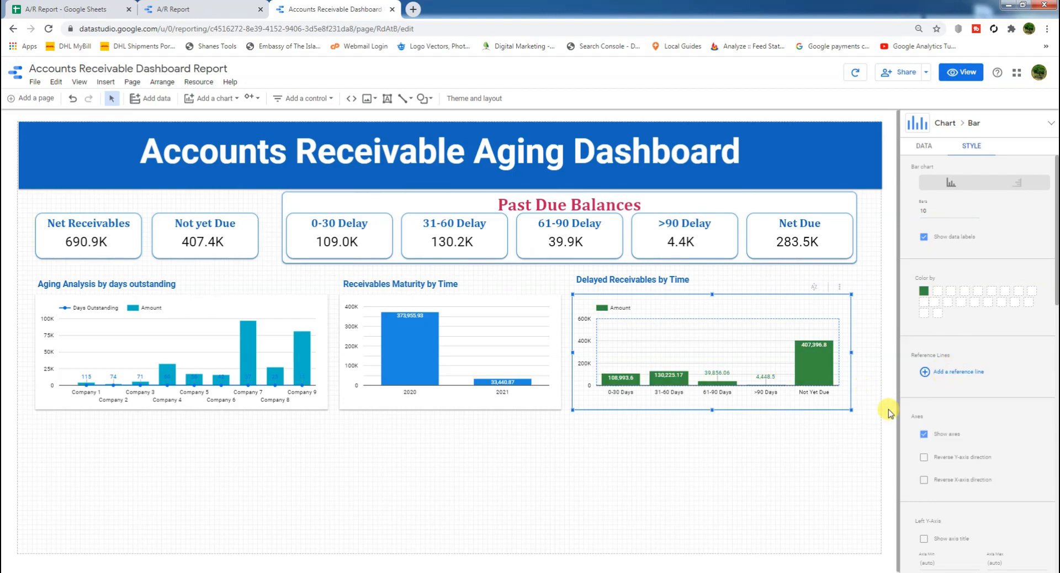
# Give the delayed receivables bar chart a white background and a border shadow
pyautogui.scroll(-6, 960, 431)
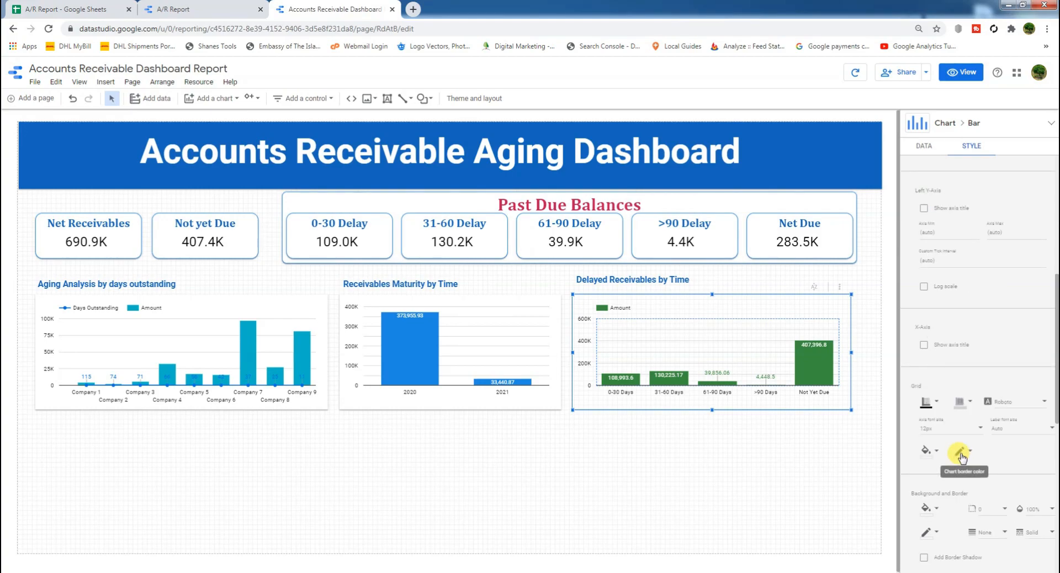
pyautogui.scroll(-2, 961, 457)
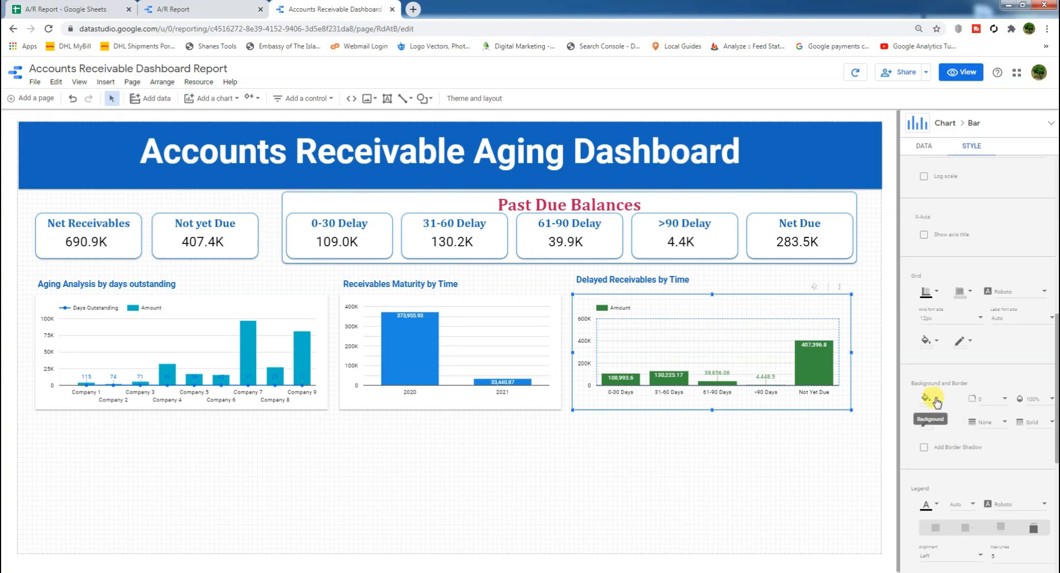
pyautogui.click(929, 399)
pyautogui.click(1039, 221)
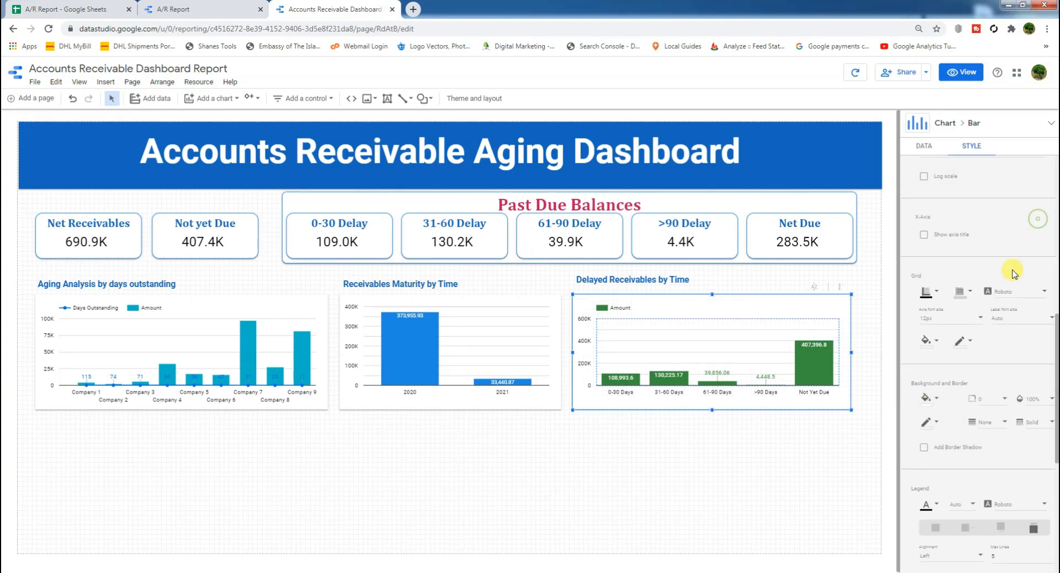
pyautogui.click(923, 448)
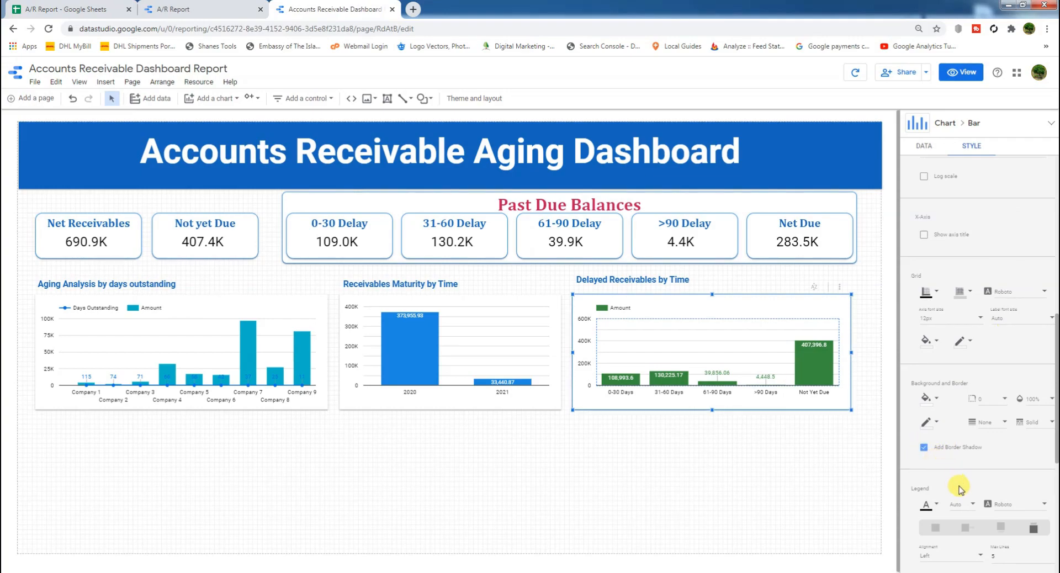
# Remove the legend from the delayed receivables bar chart, and preview the report before returning to edit mode
pyautogui.scroll(-3, 958, 485)
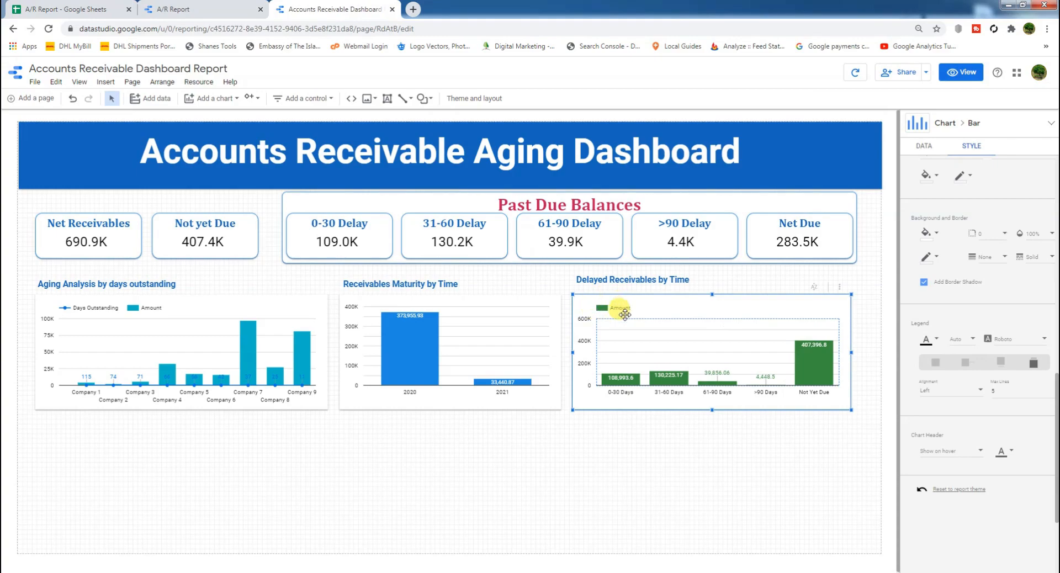
pyautogui.click(934, 362)
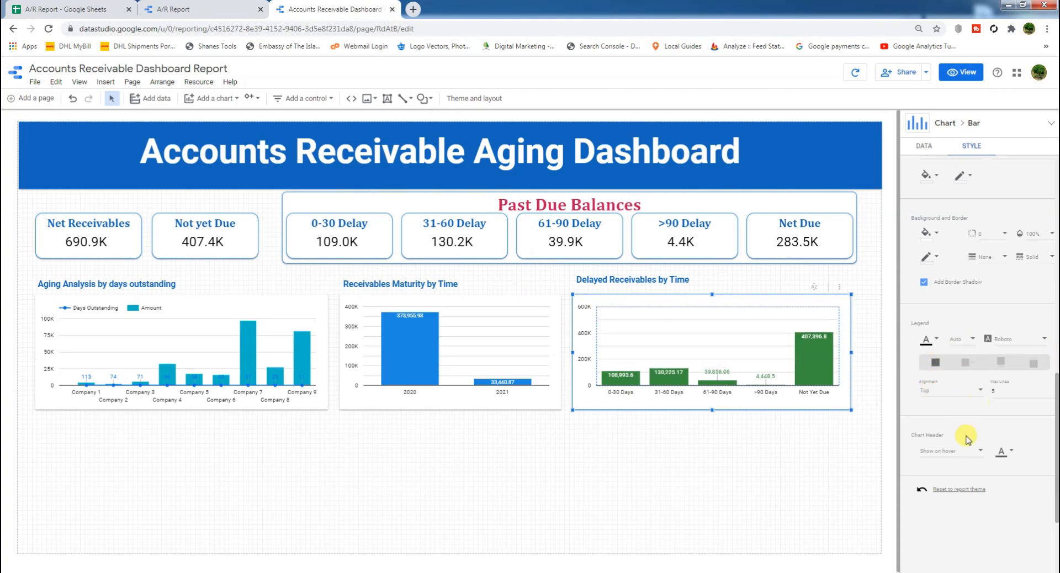
pyautogui.scroll(-3, 956, 454)
pyautogui.scroll(5, 955, 452)
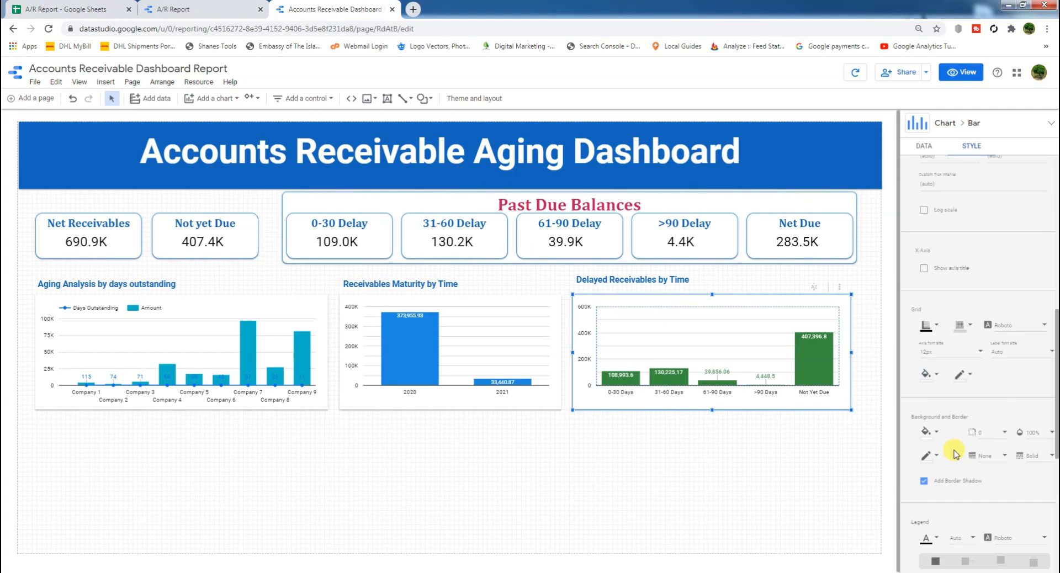
pyautogui.click(961, 72)
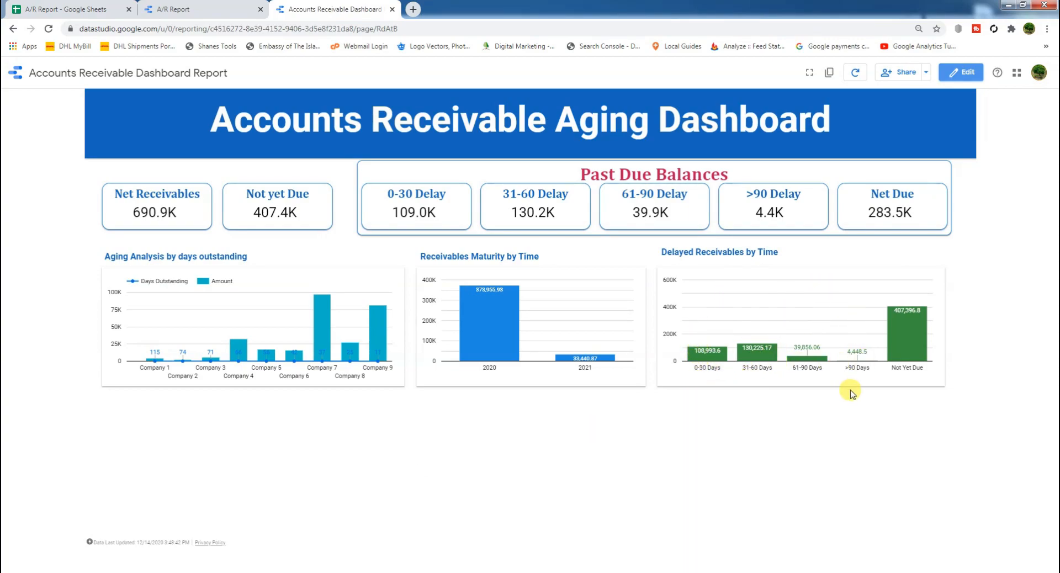
pyautogui.click(961, 72)
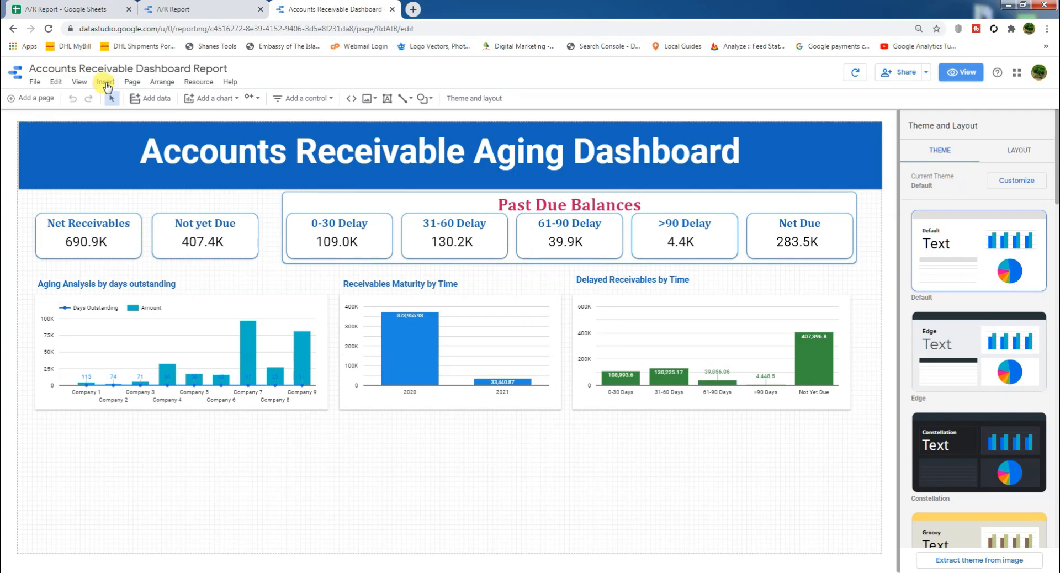
# Insert a wide table below the first two charts and shift it slightly down to leave a gap above it
pyautogui.click(106, 83)
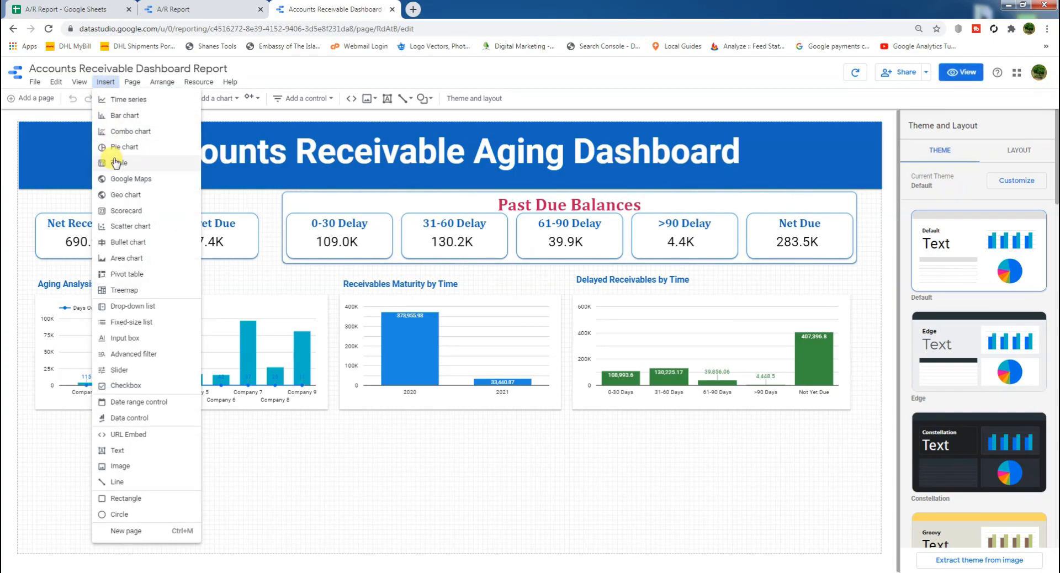
pyautogui.click(115, 163)
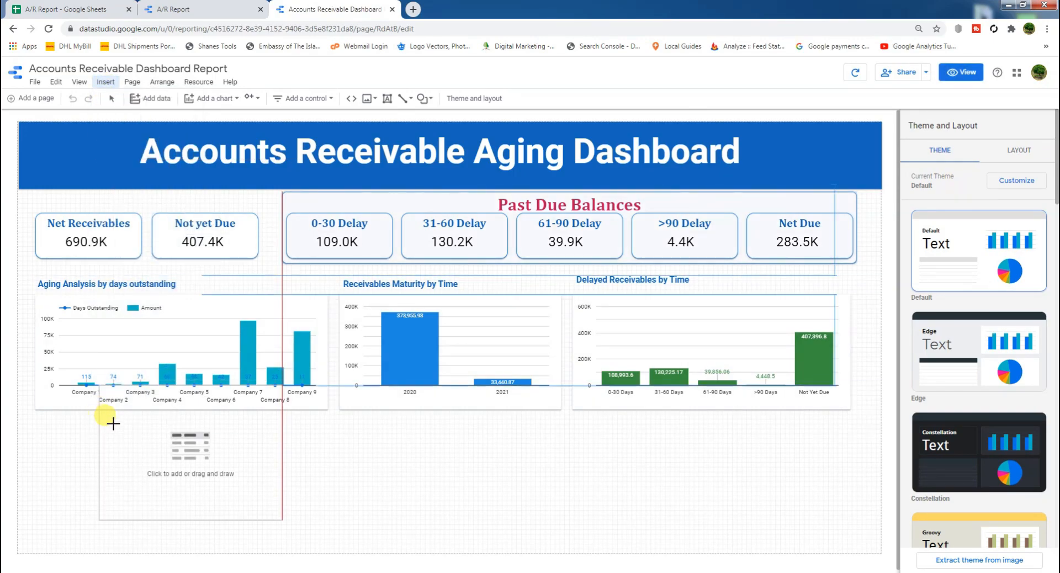
pyautogui.moveTo(36, 419); pyautogui.dragTo(513, 524)
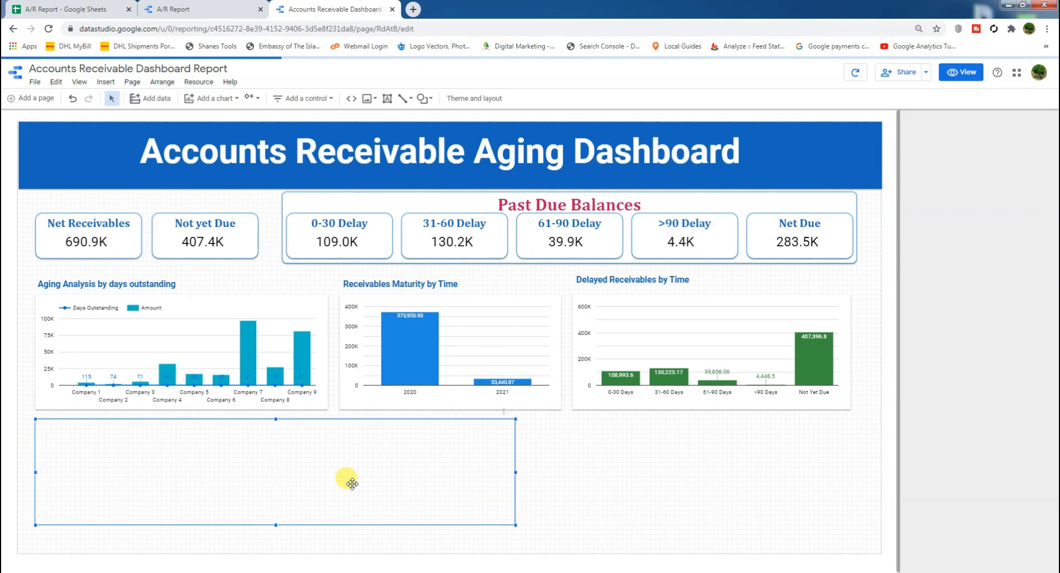
pyautogui.moveTo(351, 484); pyautogui.dragTo(349, 497)
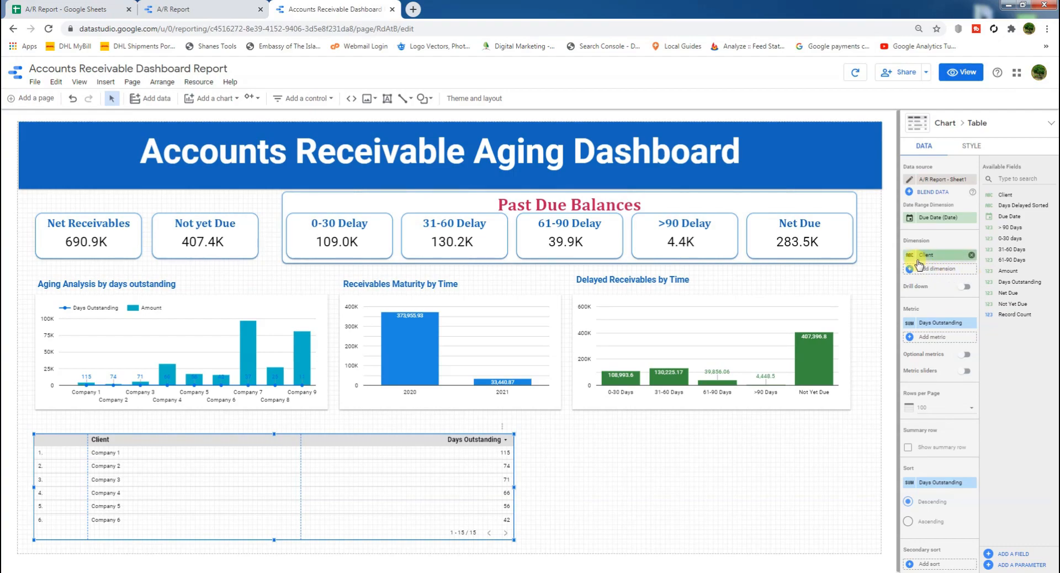
# Change the table's sort field to Client
pyautogui.moveTo(918, 264)
pyautogui.mouseDown()
pyautogui.moveTo(939, 270)
pyautogui.moveTo(925, 261)
pyautogui.mouseUp()
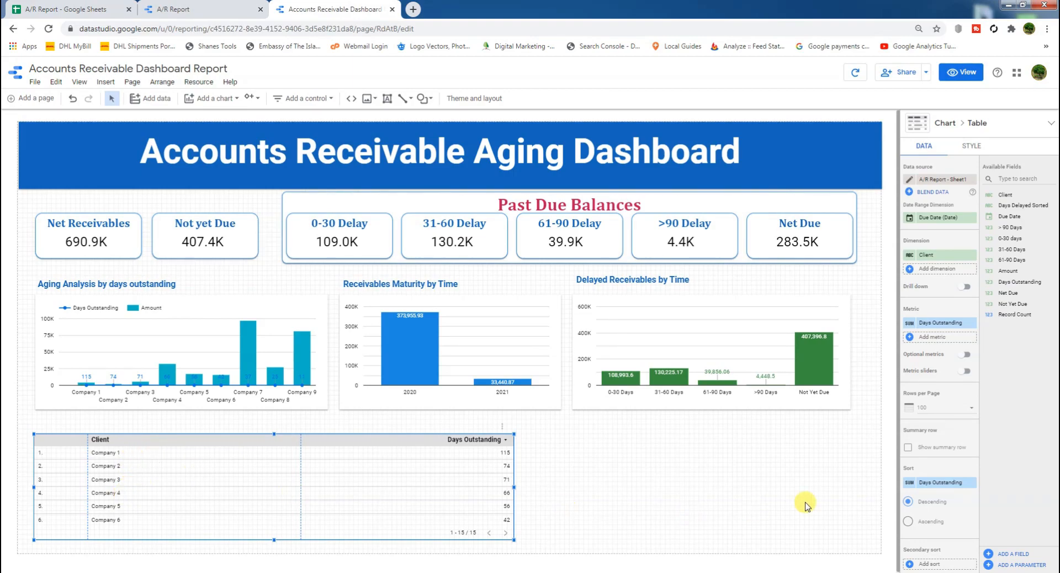
pyautogui.scroll(-1, 966, 476)
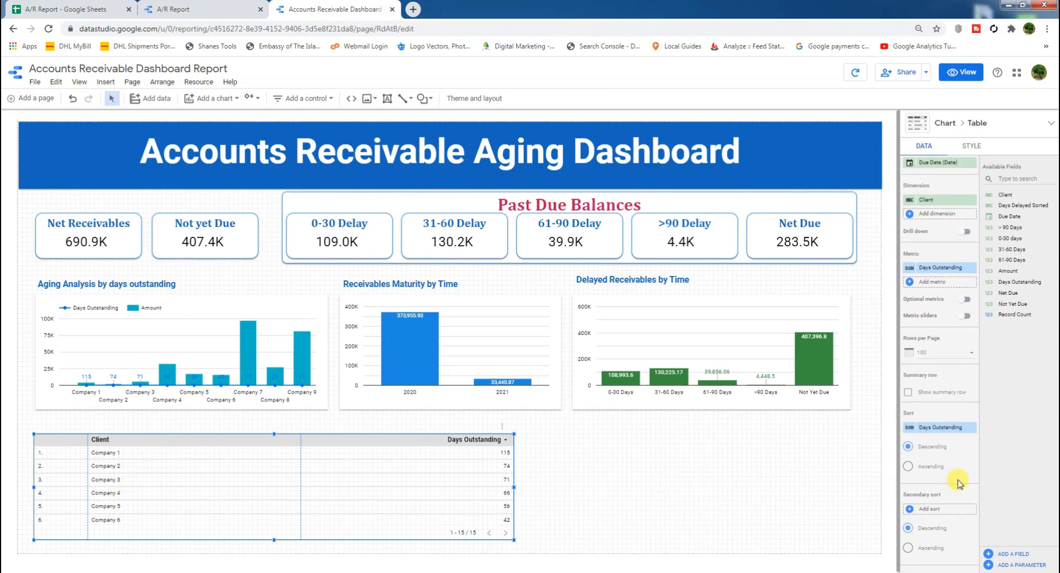
pyautogui.click(931, 429)
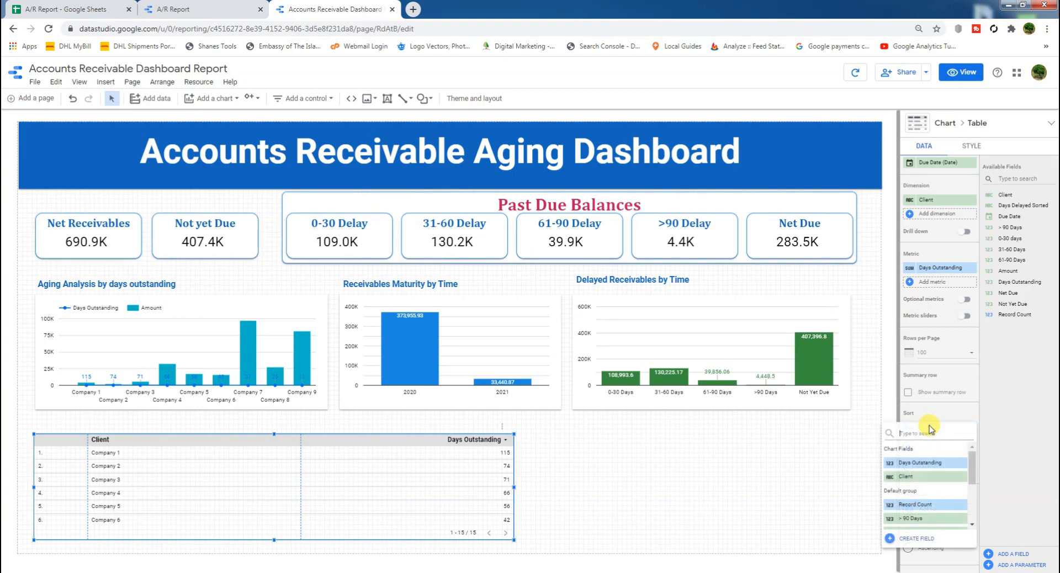
pyautogui.click(908, 479)
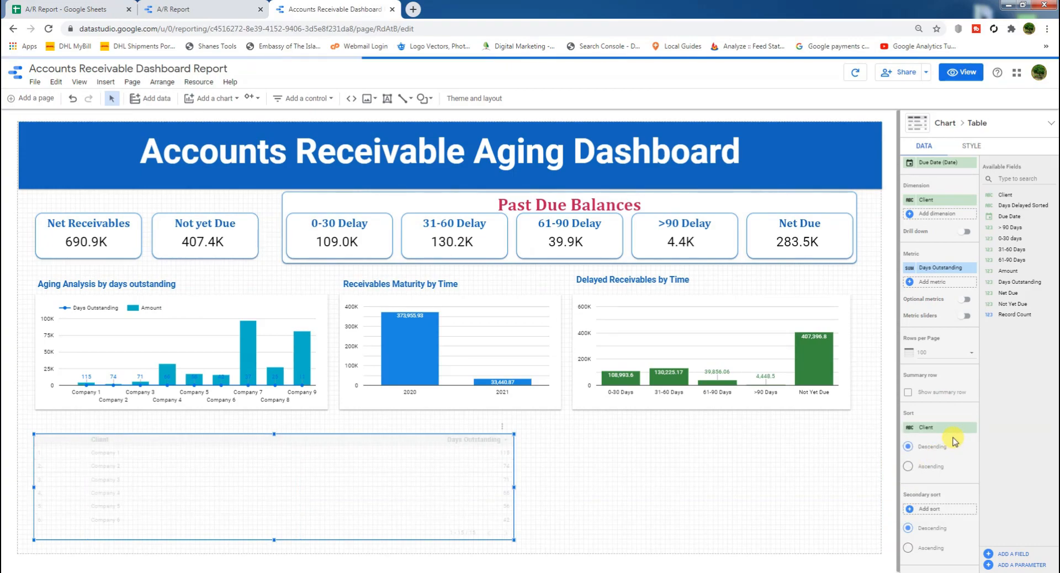
pyautogui.scroll(2, 939, 420)
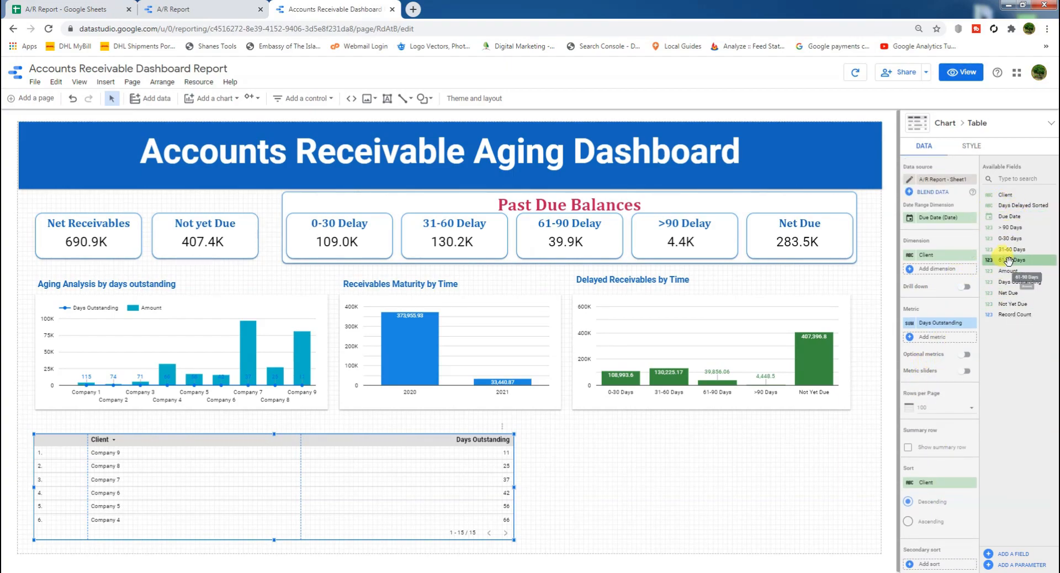
# Set the table's metrics to Amount, Days Outstanding and Not Yet Due, in that order
pyautogui.moveTo(1008, 272); pyautogui.dragTo(934, 331)
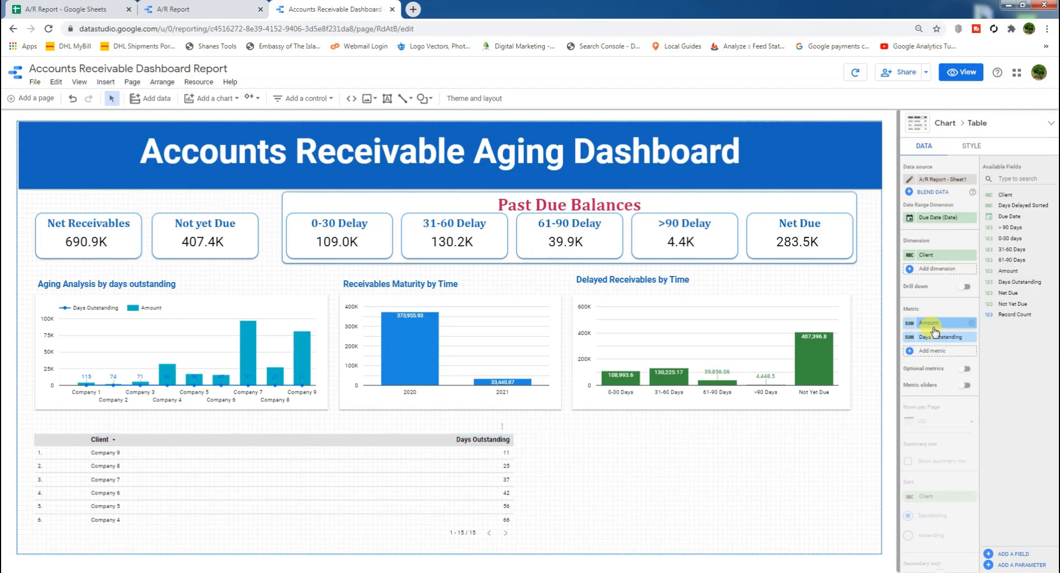
pyautogui.click(970, 337)
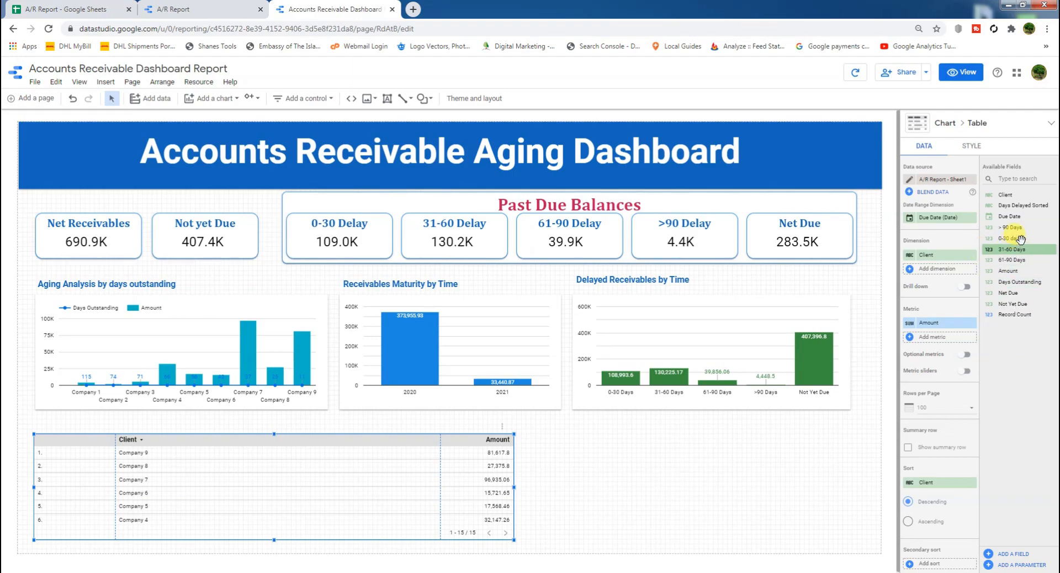
pyautogui.moveTo(1023, 283); pyautogui.dragTo(945, 347)
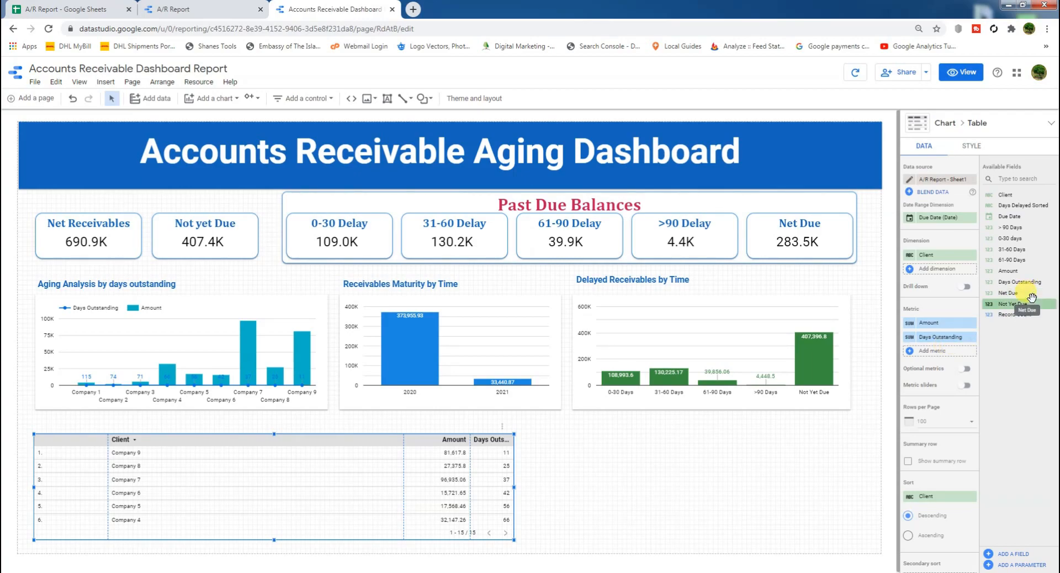
pyautogui.moveTo(1020, 305); pyautogui.dragTo(947, 359)
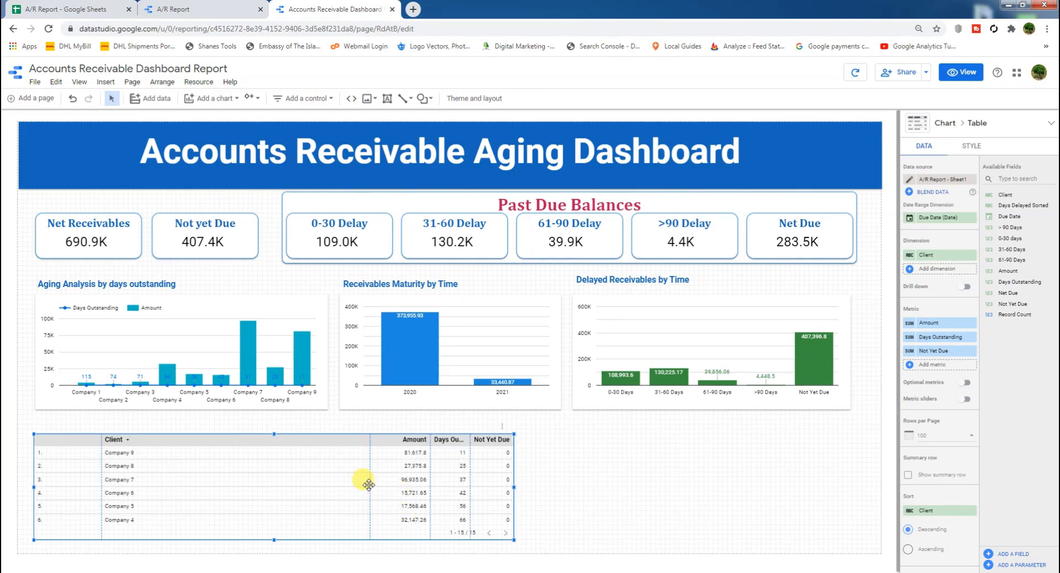
# Narrow the table's Client, Amount and Days Outstanding columns, leaving more width for Not Yet Due
pyautogui.moveTo(370, 486); pyautogui.dragTo(179, 485)
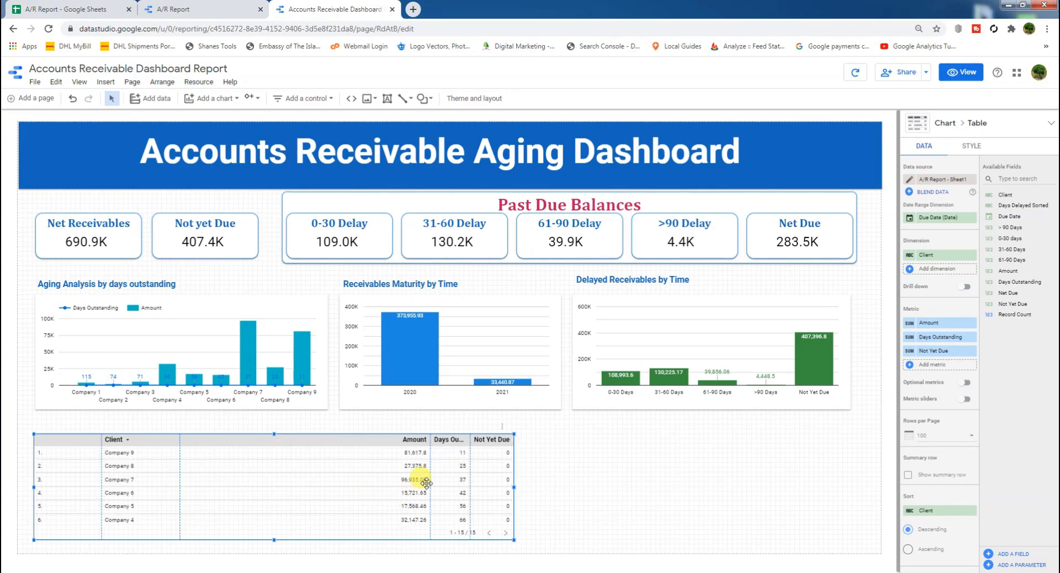
pyautogui.moveTo(429, 481); pyautogui.dragTo(225, 472)
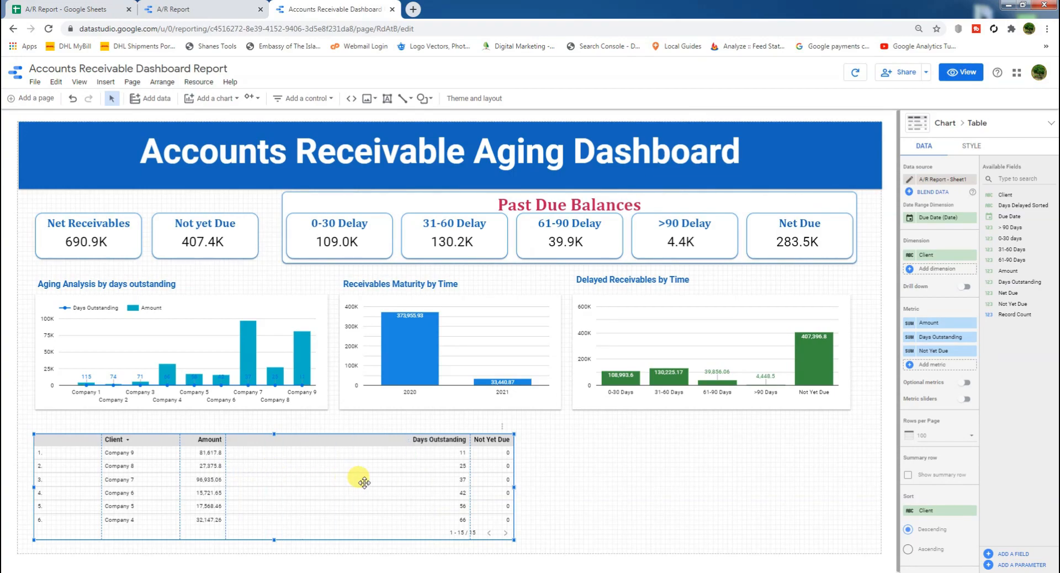
pyautogui.moveTo(469, 475); pyautogui.dragTo(403, 473)
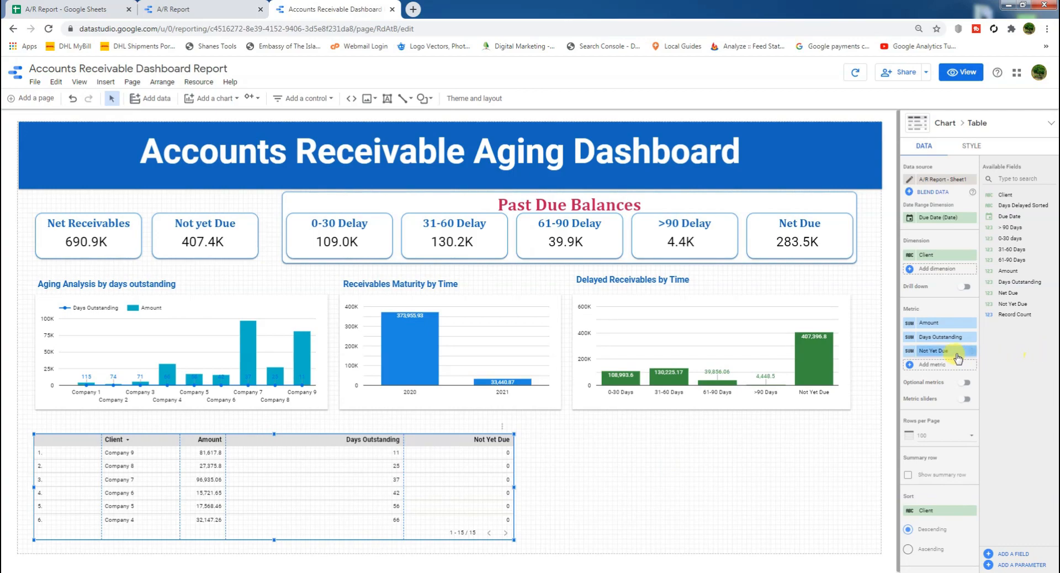
# Add 0-30 days, 31-60 Days, 61-90 Days, > 90 Days and Net Due as further table metrics, in that order
pyautogui.moveTo(1009, 238); pyautogui.dragTo(936, 373)
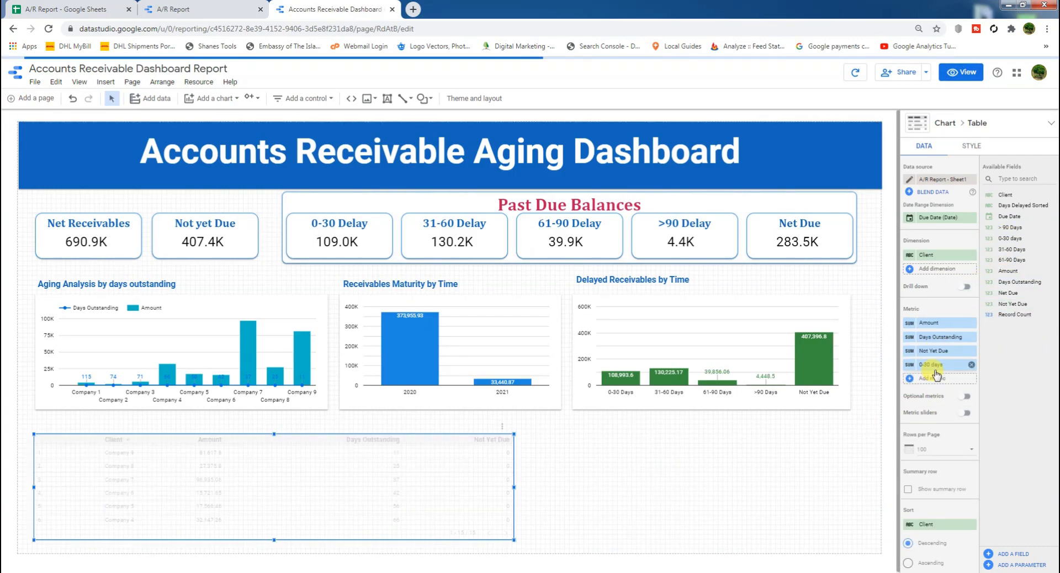
pyautogui.moveTo(1010, 251); pyautogui.dragTo(932, 379)
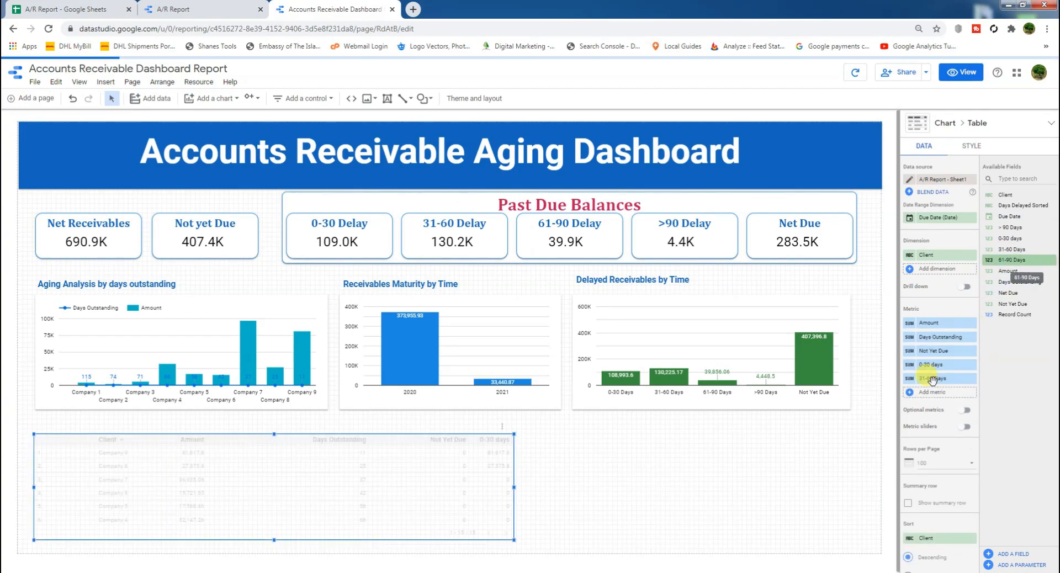
pyautogui.moveTo(1013, 260); pyautogui.dragTo(935, 401)
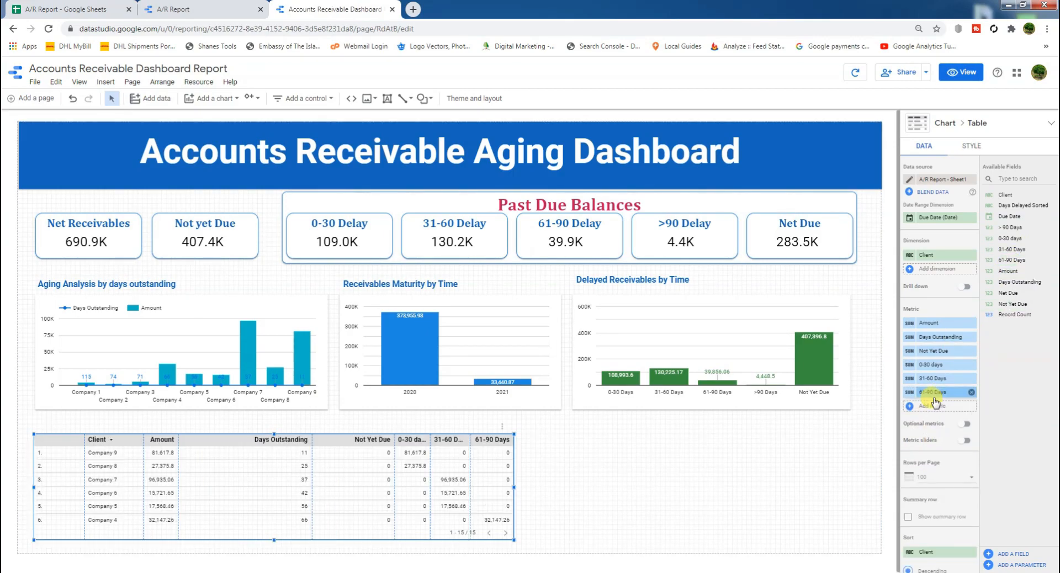
pyautogui.moveTo(1013, 227); pyautogui.dragTo(935, 410)
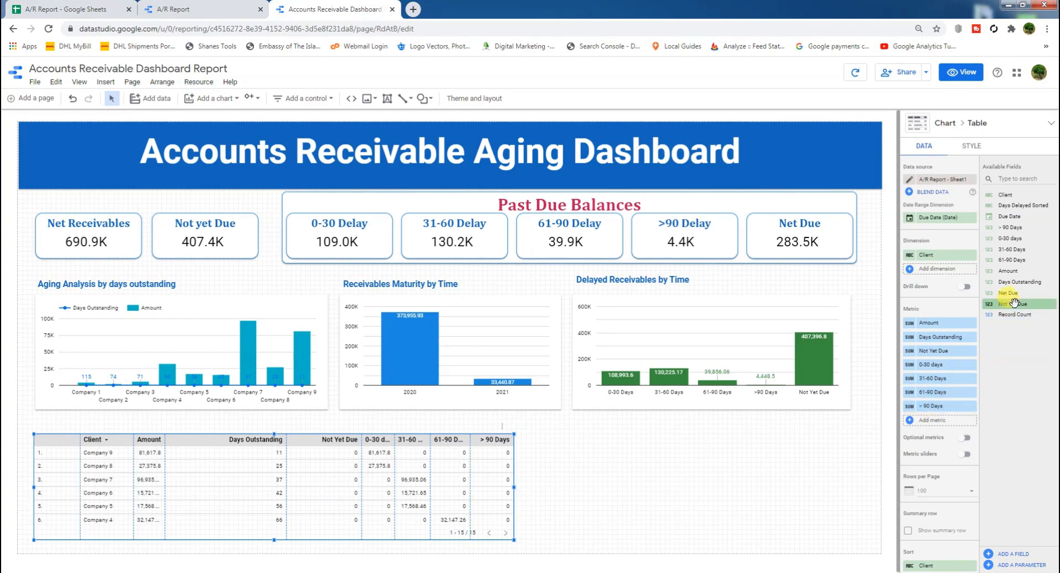
pyautogui.moveTo(1008, 293); pyautogui.dragTo(932, 428)
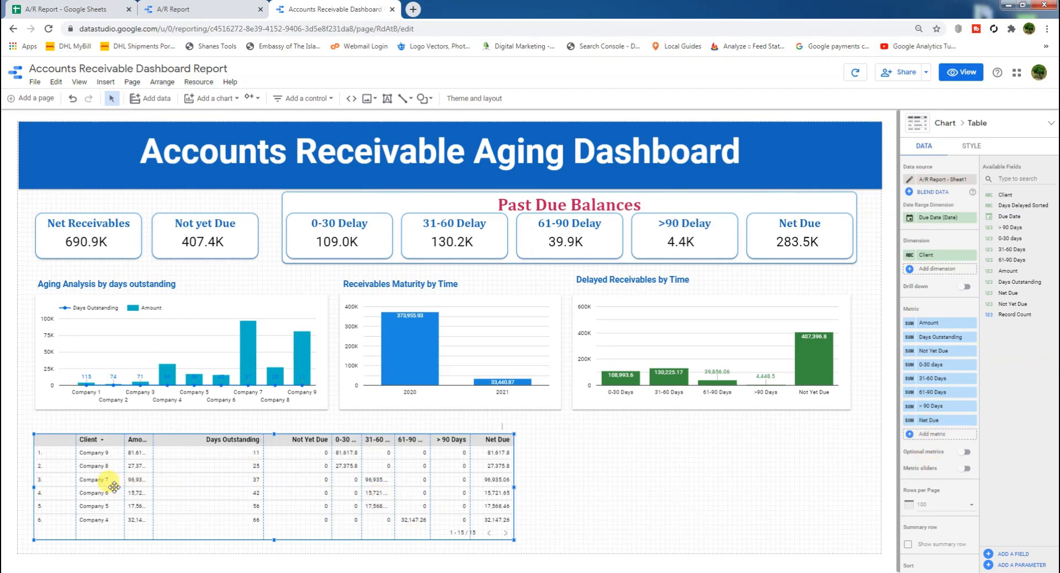
# Narrow the table's row number column and show the summary row
pyautogui.moveTo(75, 479); pyautogui.dragTo(45, 479)
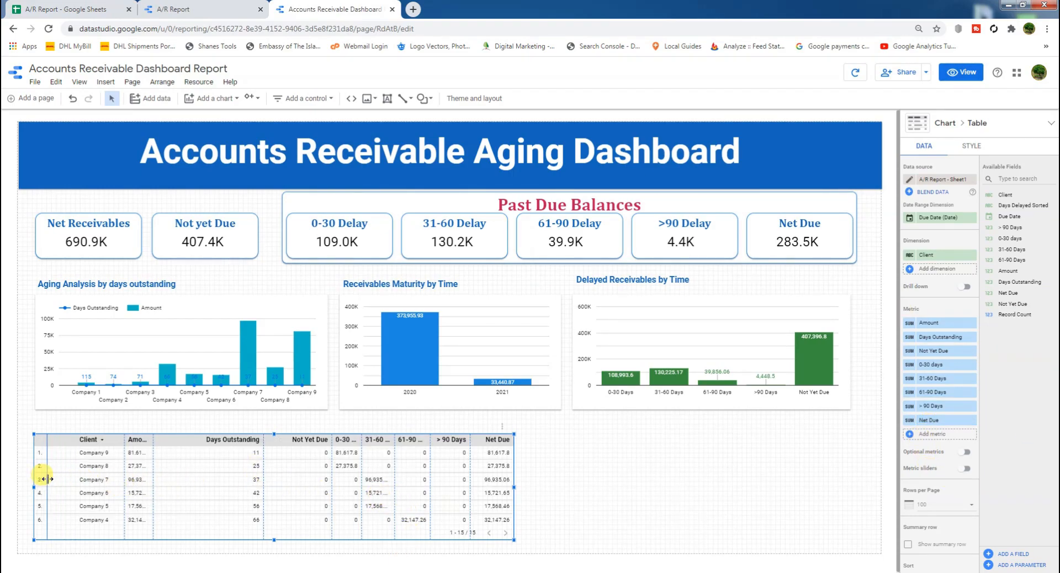
pyautogui.scroll(-1, 938, 414)
pyautogui.scroll(-3, 939, 424)
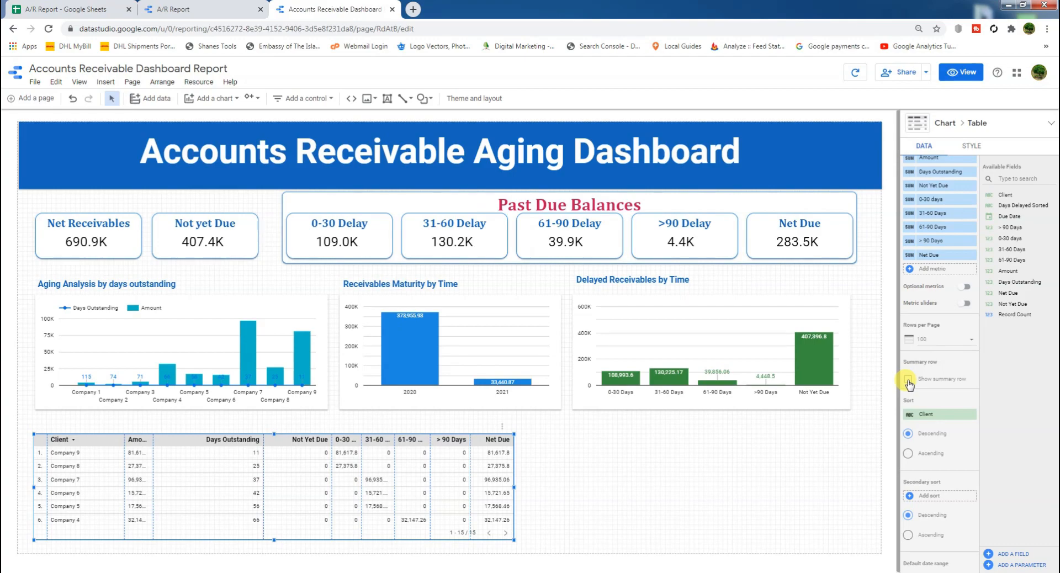
pyautogui.click(908, 379)
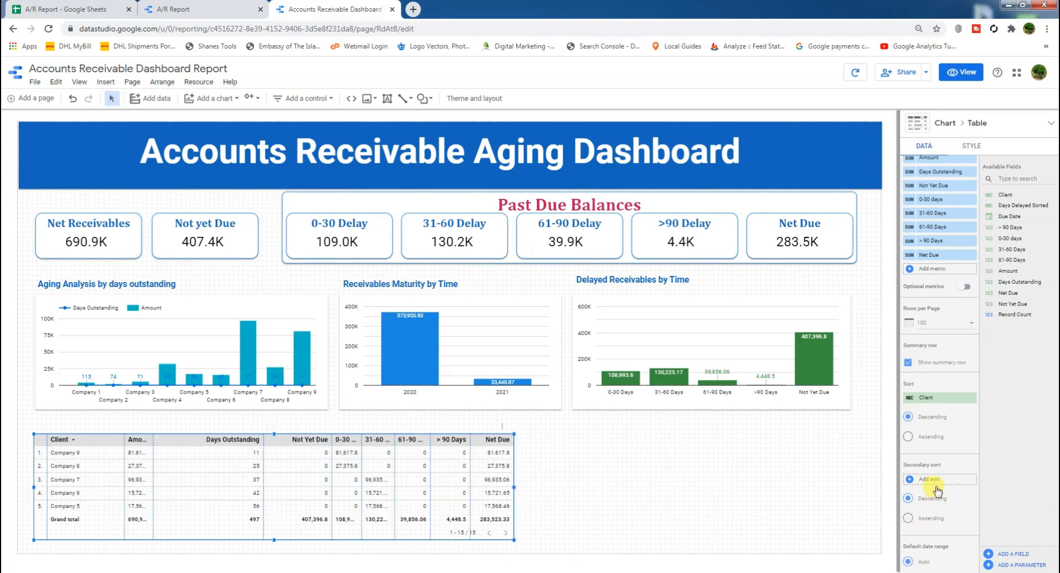
# Sort the table by Client in ascending order
pyautogui.scroll(-1, 938, 469)
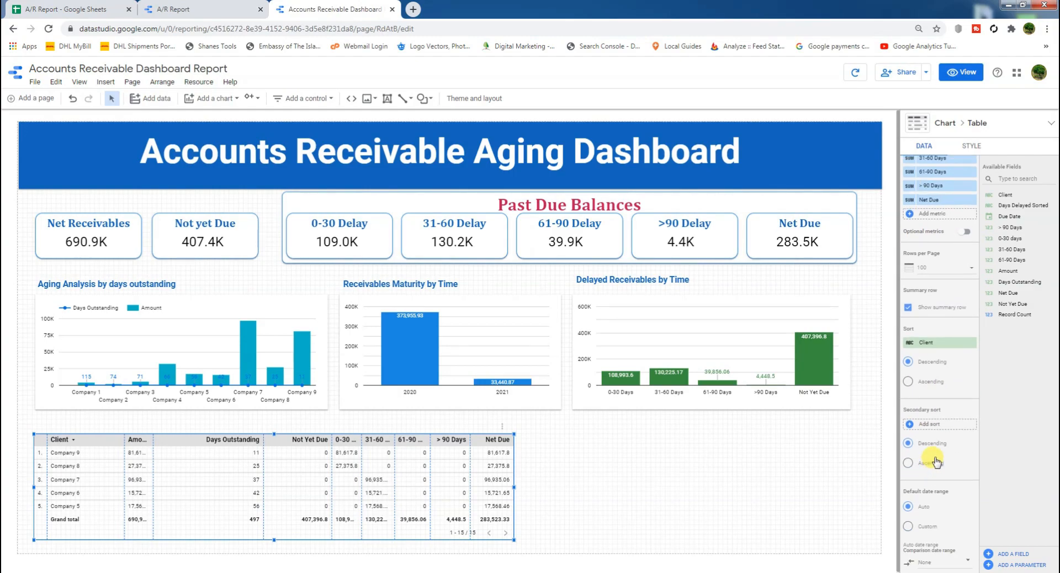
pyautogui.click(907, 382)
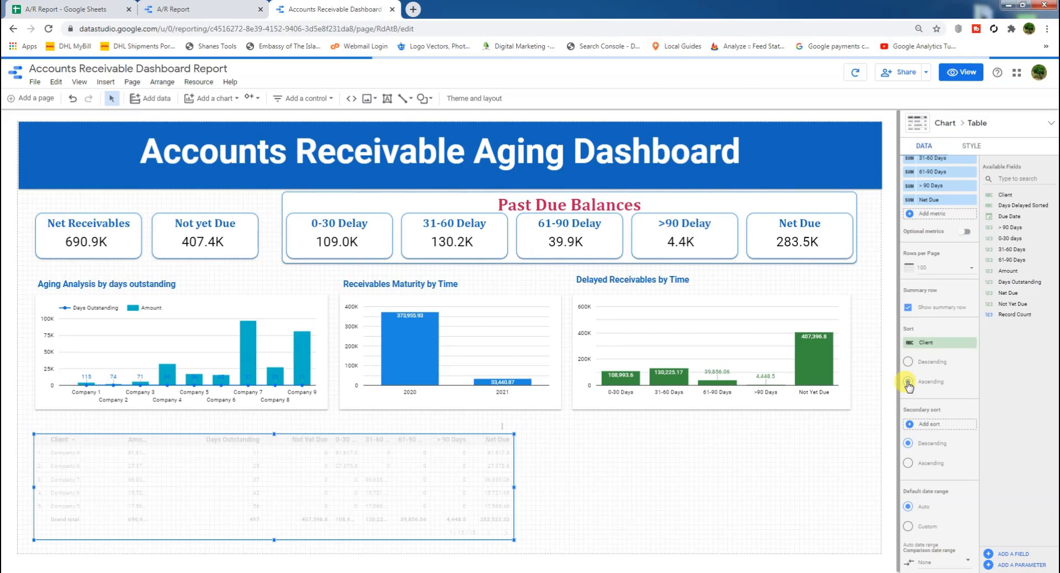
pyautogui.scroll(-3, 938, 497)
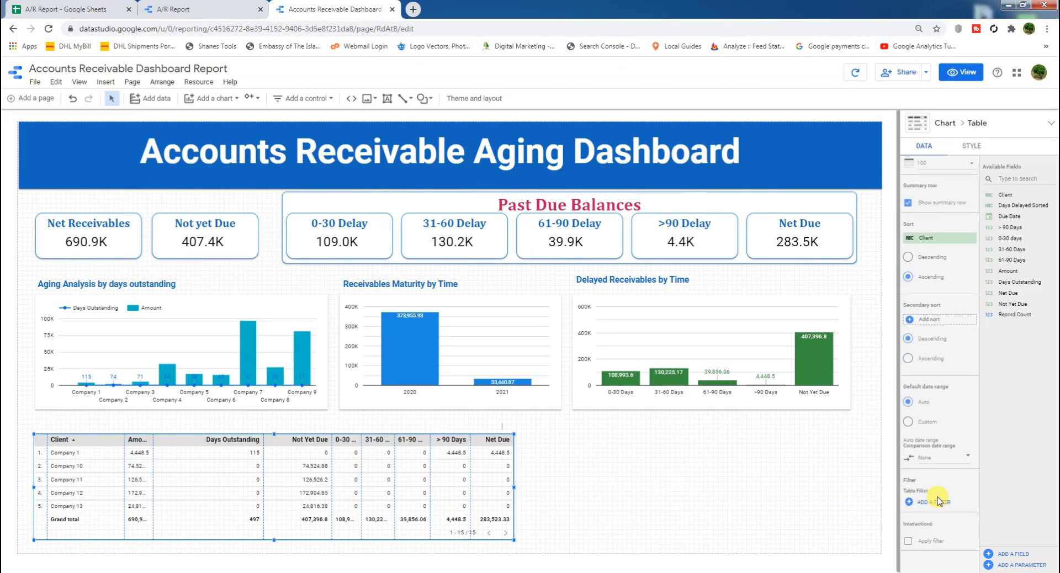
pyautogui.scroll(7, 938, 499)
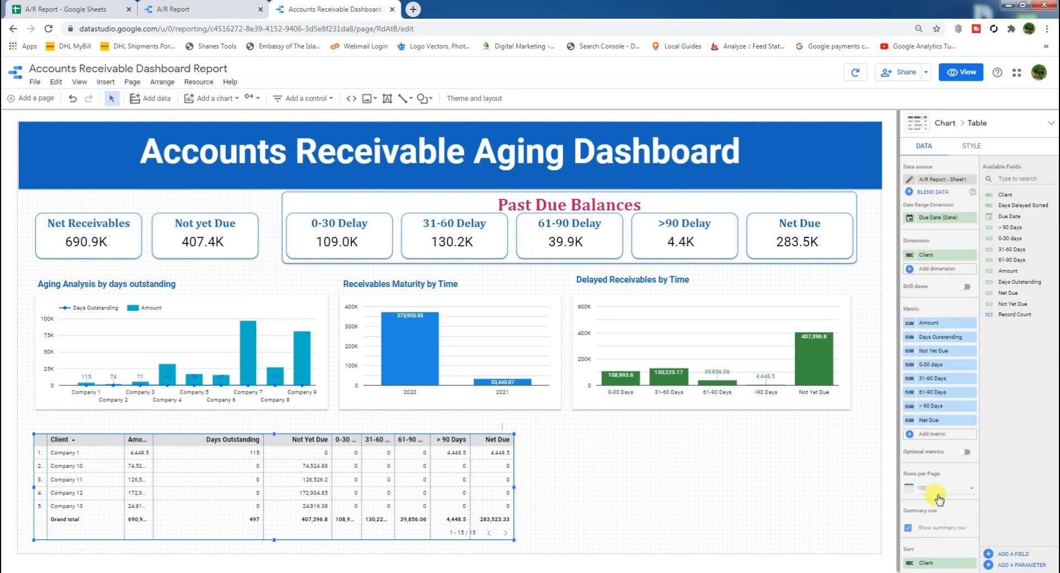
# Try hiding the table's header row and show it again
pyautogui.click(972, 146)
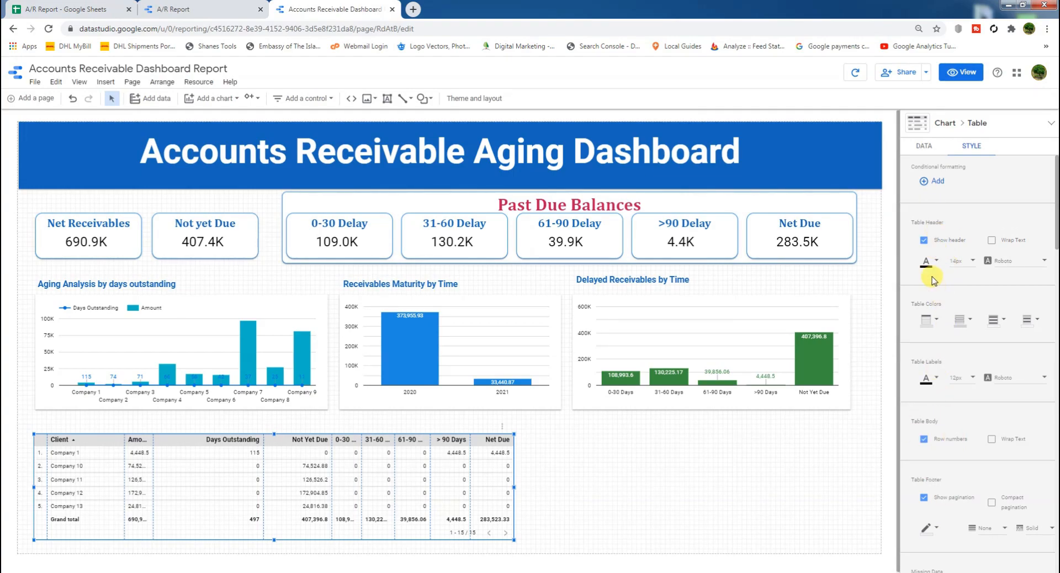
pyautogui.click(924, 240)
pyautogui.click(923, 241)
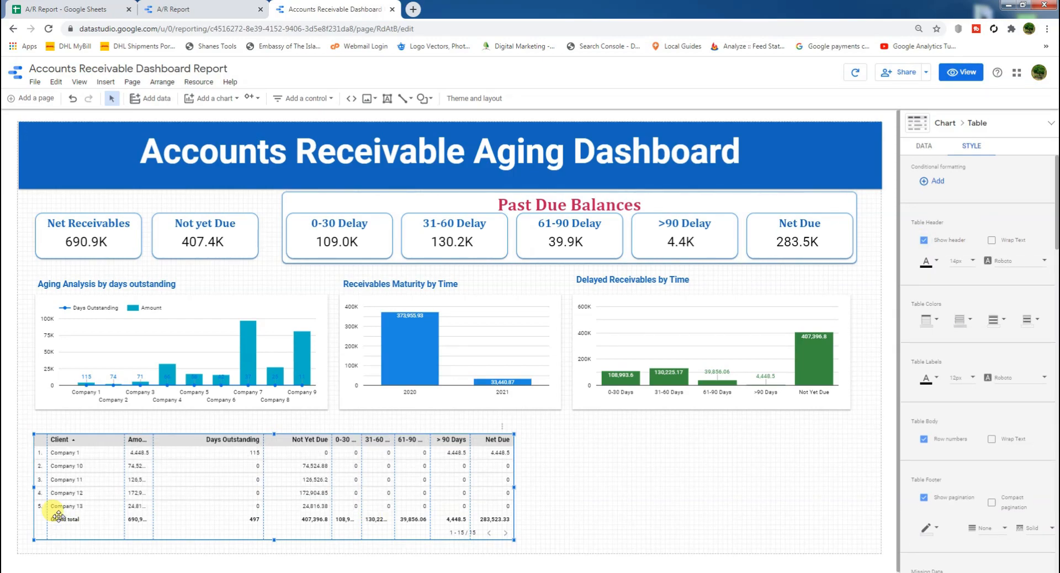
# Wrap the table's header text and make the header font white after trying dark blue
pyautogui.click(991, 241)
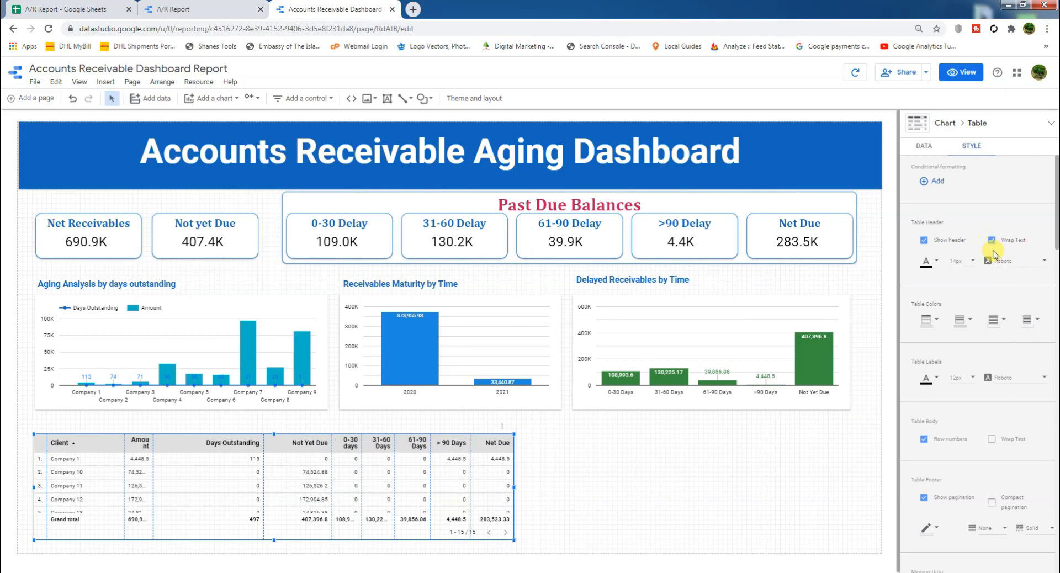
pyautogui.click(937, 262)
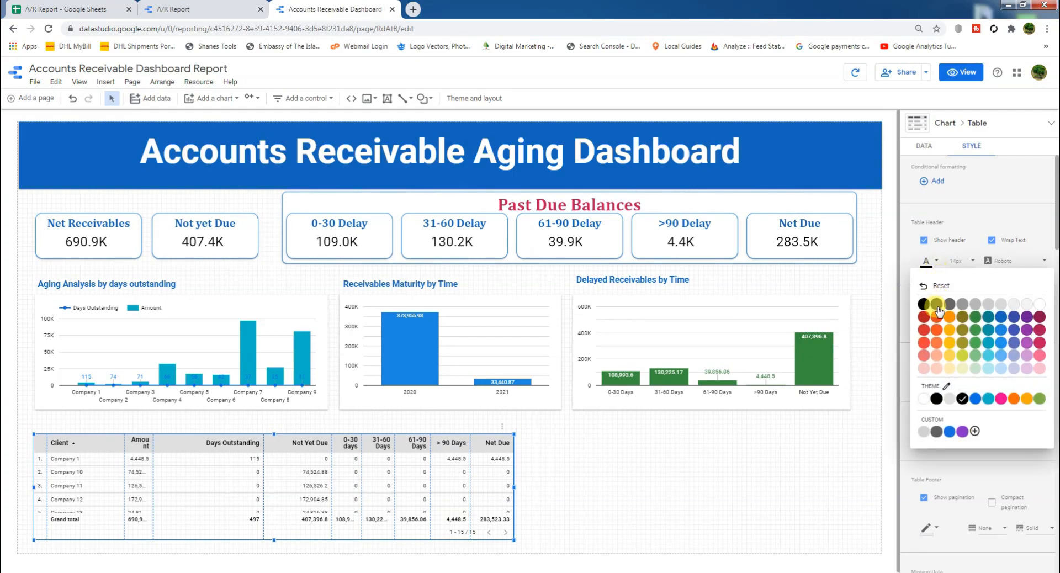
pyautogui.click(1002, 318)
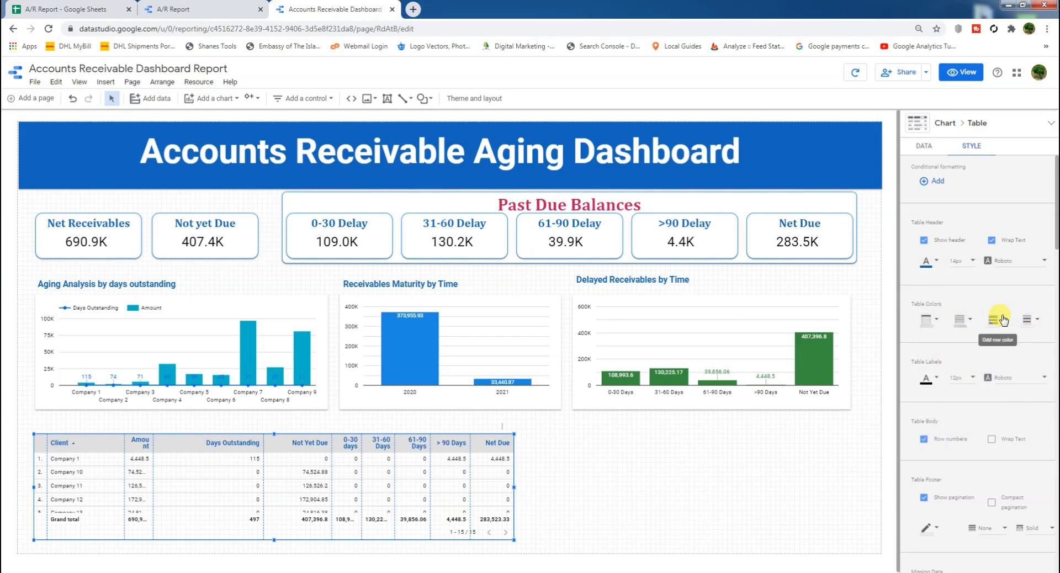
pyautogui.click(937, 262)
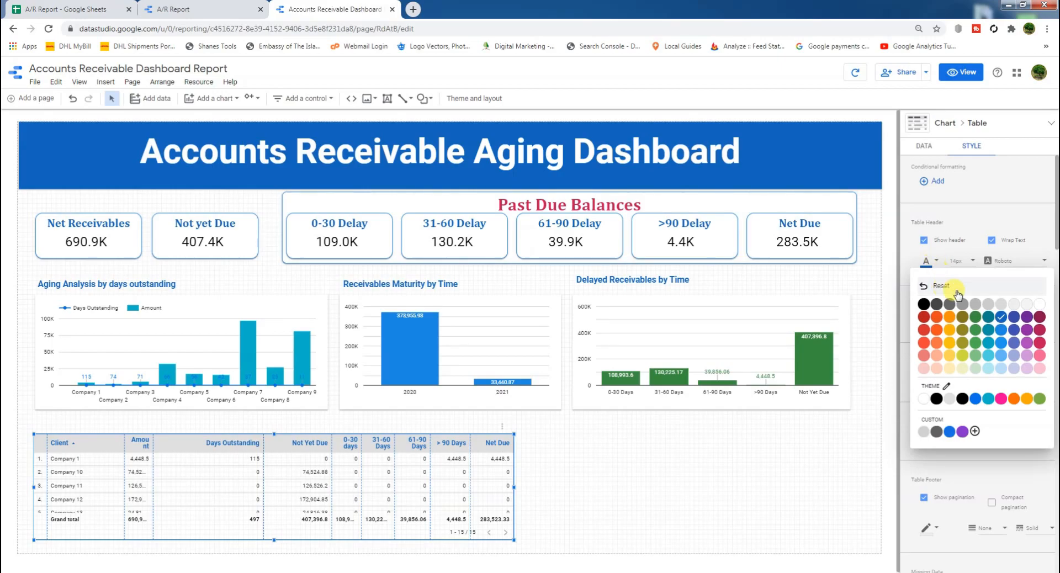
pyautogui.click(1040, 305)
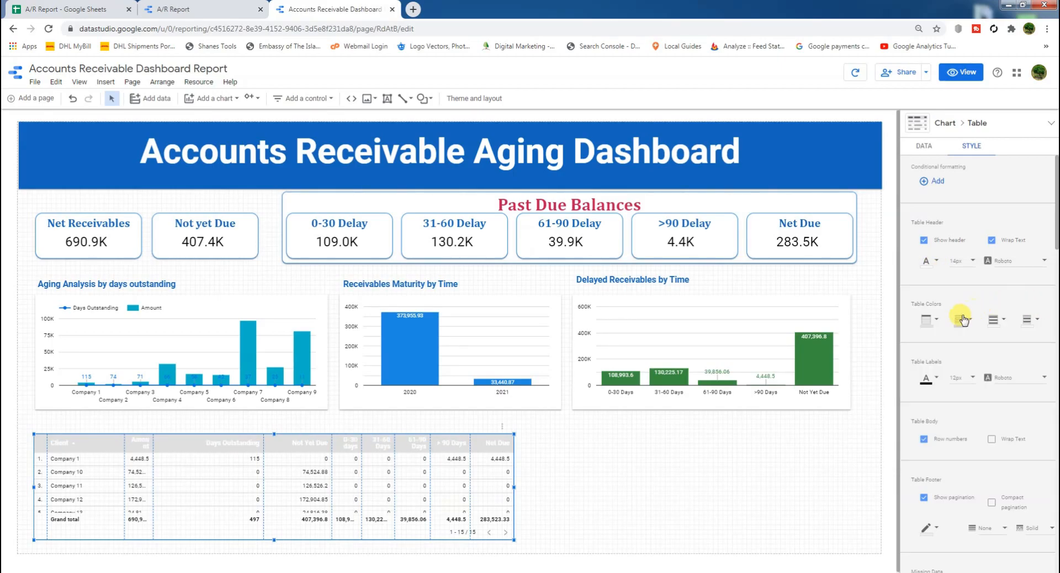
# Color the table's header background dark blue and its even rows light grey
pyautogui.click(935, 320)
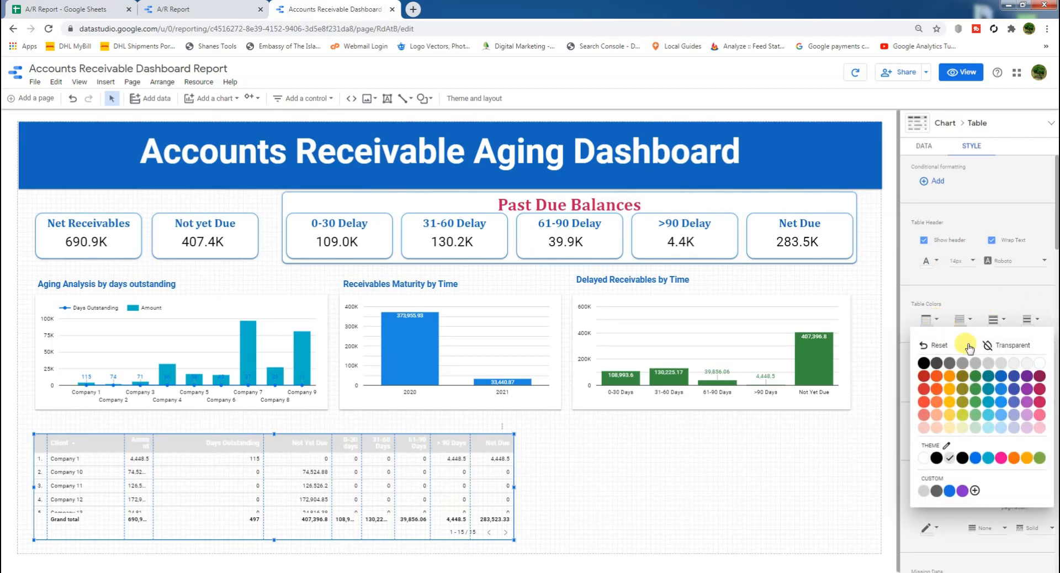
pyautogui.click(999, 378)
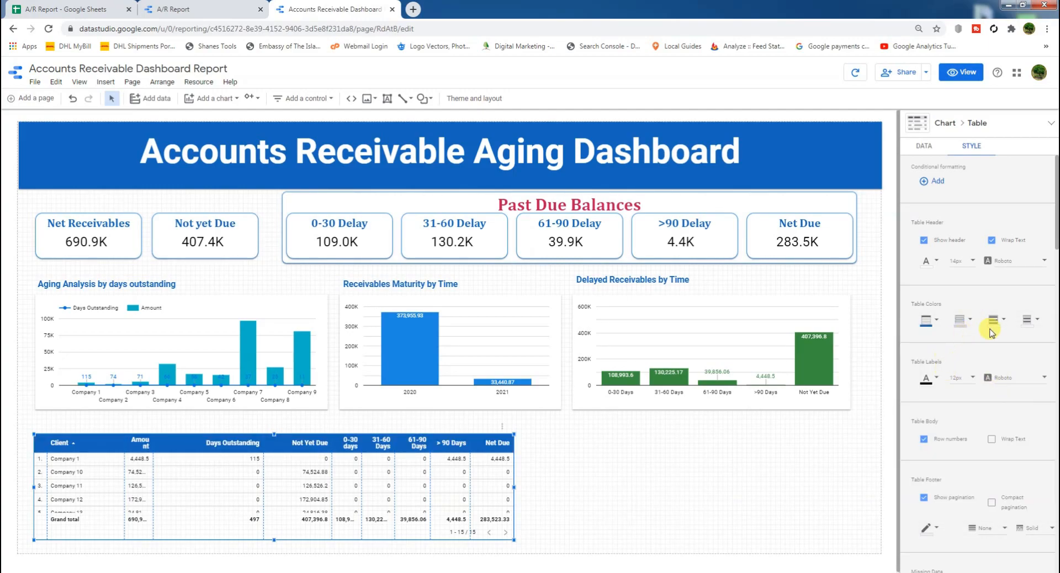
pyautogui.click(1036, 325)
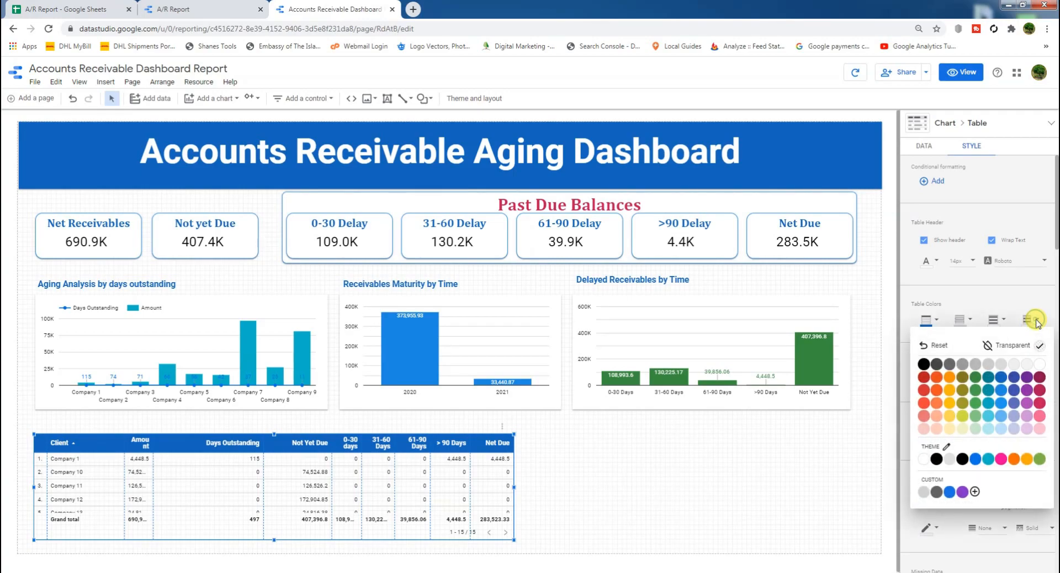
pyautogui.click(1014, 365)
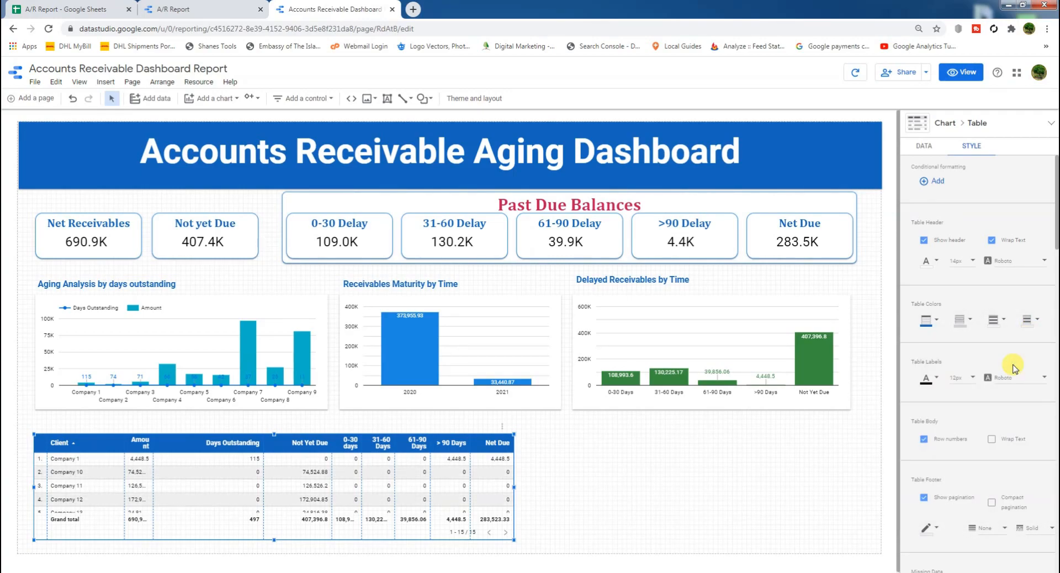
# Set the table labels to 16px in the Cambria font
pyautogui.scroll(-1, 948, 369)
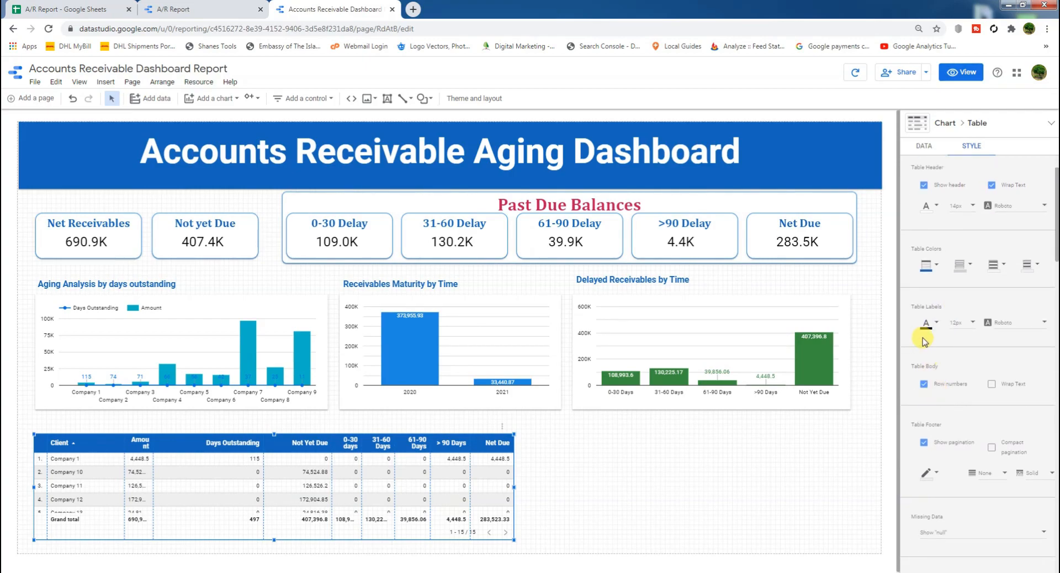
pyautogui.click(966, 325)
pyautogui.click(959, 370)
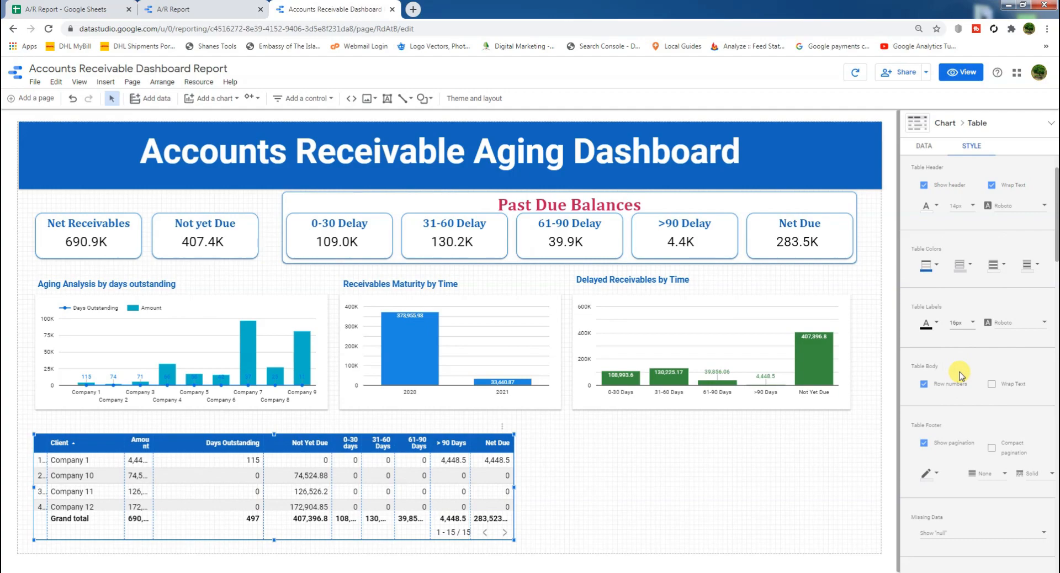
pyautogui.click(1009, 326)
pyautogui.scroll(5, 1017, 332)
pyautogui.click(1003, 346)
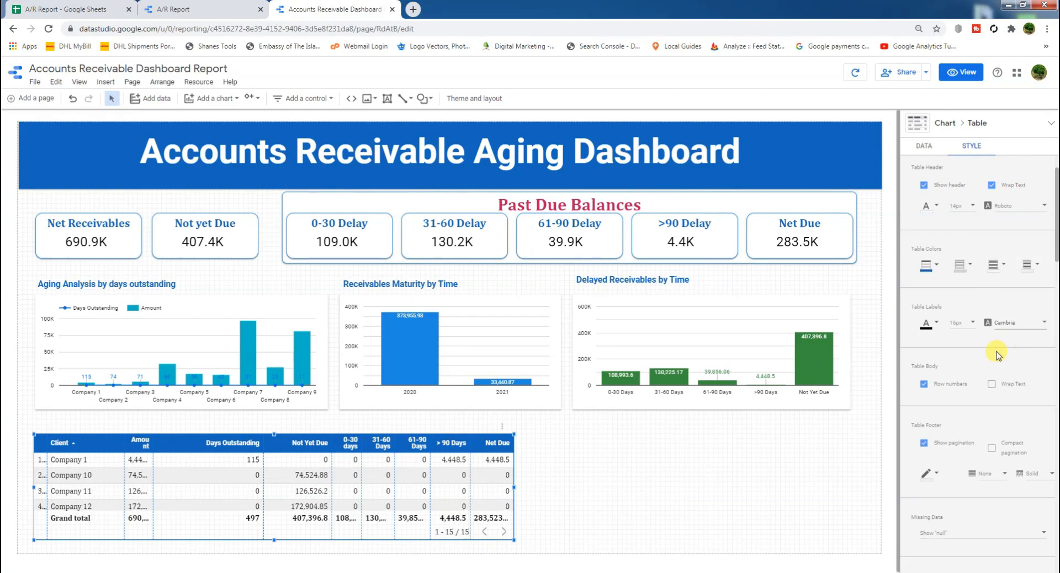
# Hide the table's row numbers and pagination, and wrap the body text
pyautogui.scroll(-2, 942, 401)
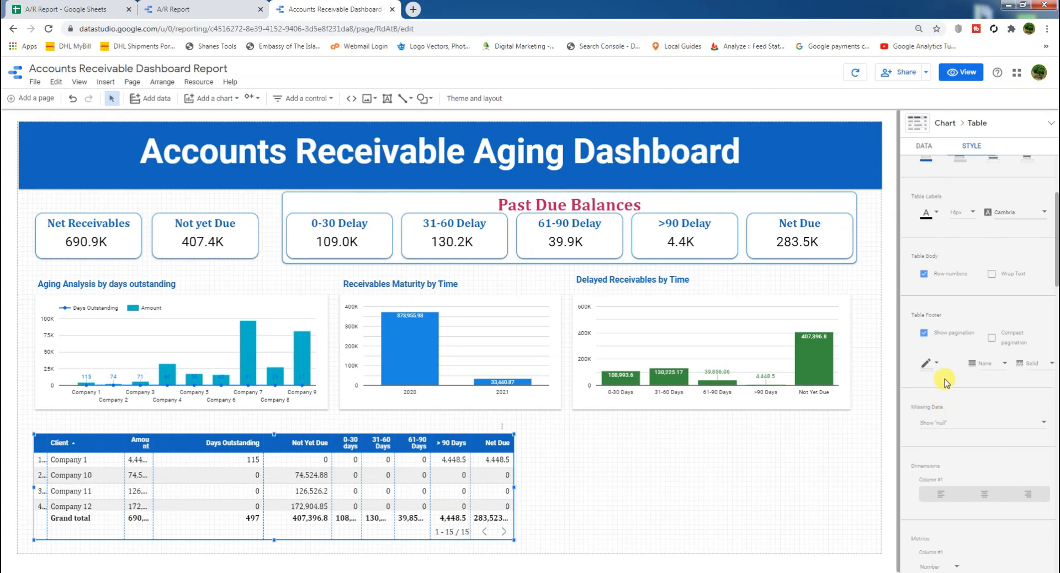
pyautogui.click(924, 274)
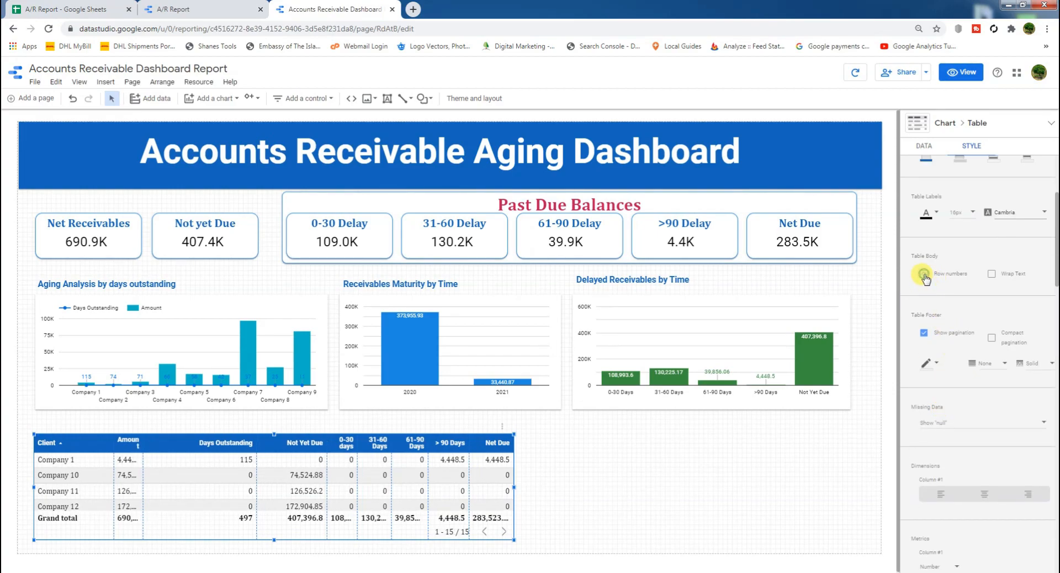
pyautogui.click(991, 273)
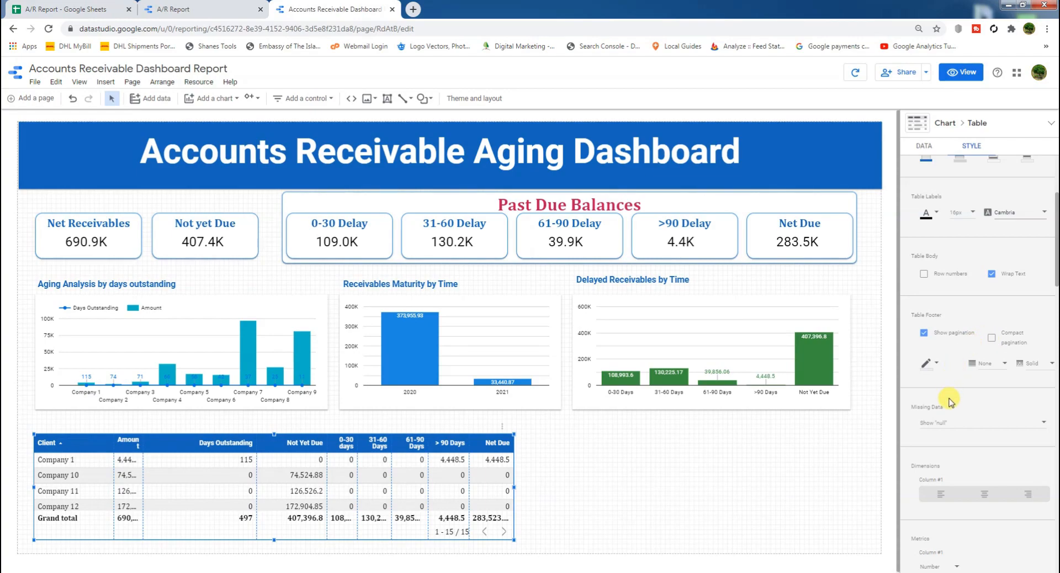
pyautogui.click(923, 332)
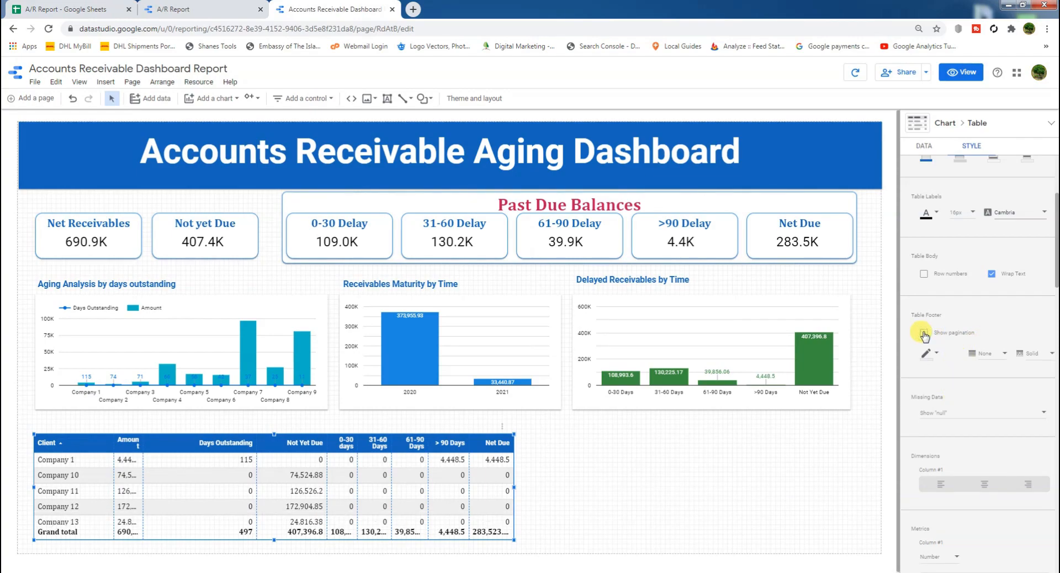
# Use compact numbers for the table's first three metrics: Amount, Days Outstanding and Not Yet Due
pyautogui.scroll(-3, 955, 400)
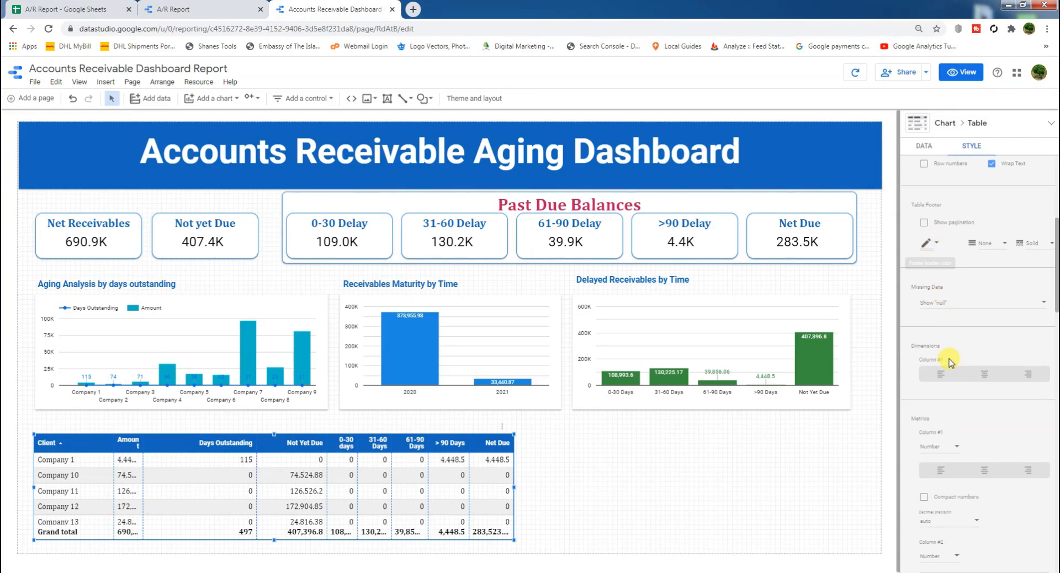
pyautogui.scroll(-1, 955, 400)
pyautogui.scroll(-1, 933, 270)
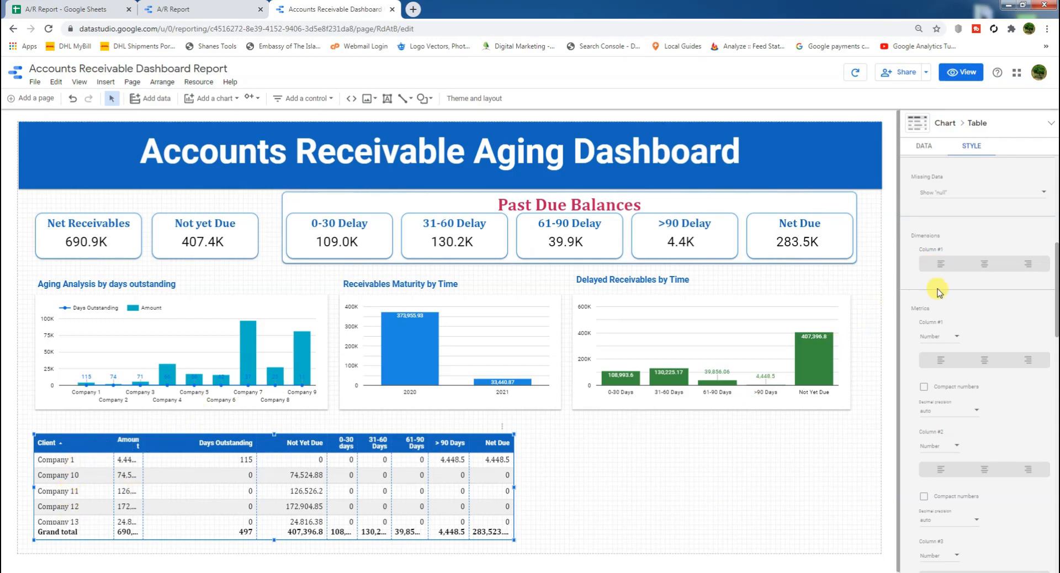
pyautogui.scroll(-1, 948, 336)
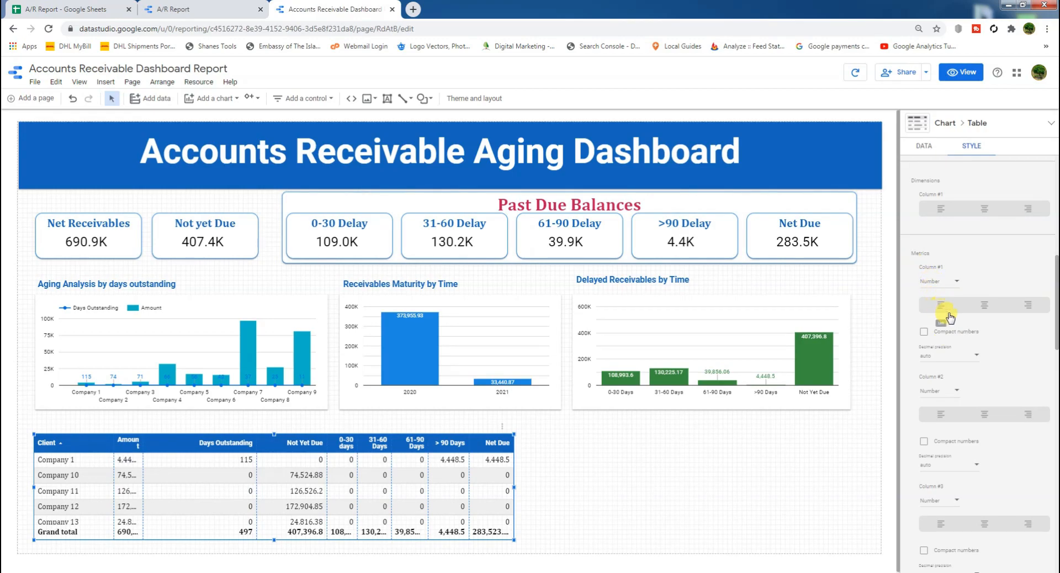
pyautogui.click(923, 333)
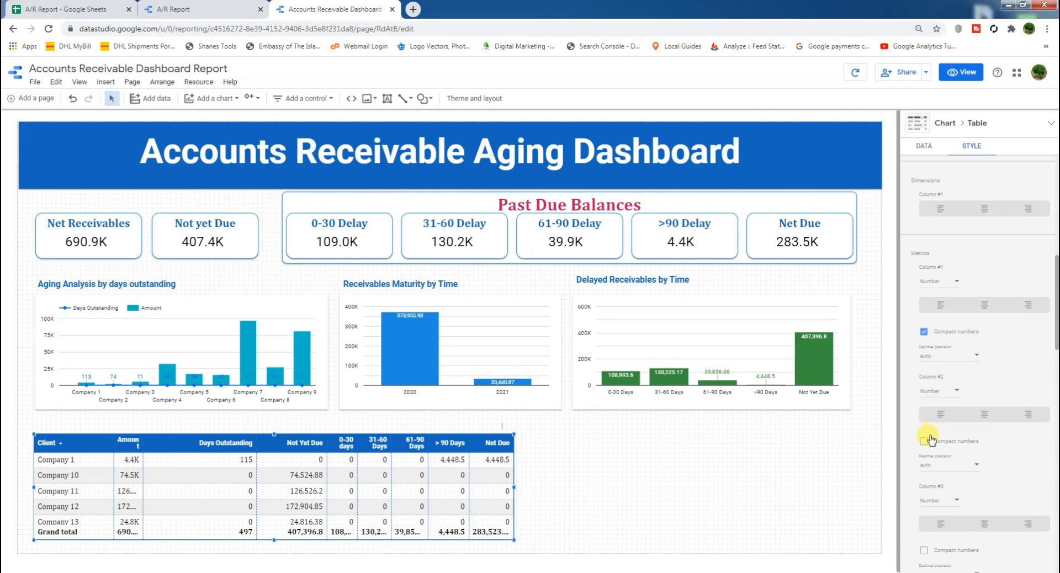
pyautogui.scroll(-3, 926, 444)
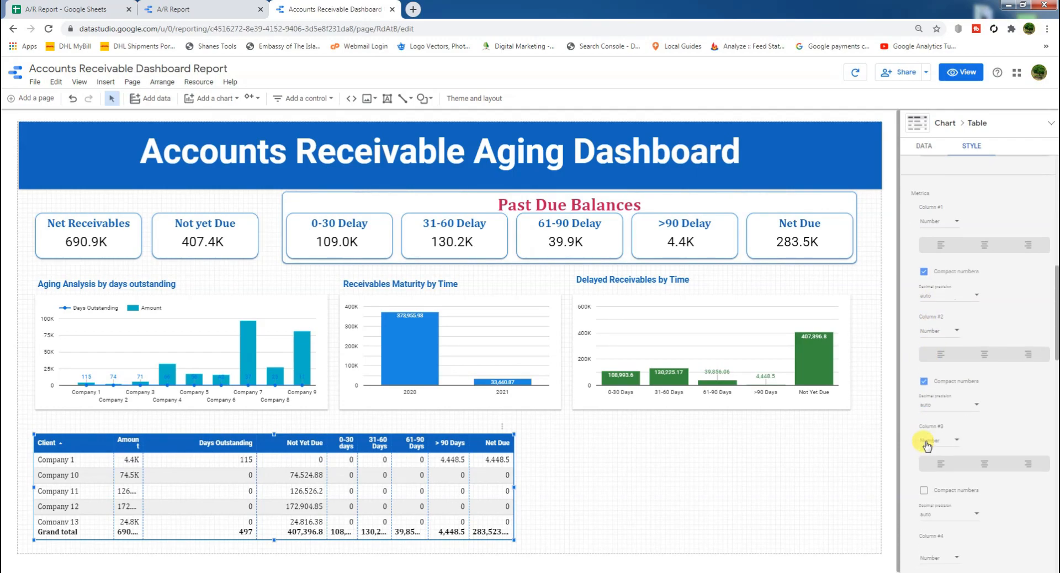
pyautogui.click(923, 385)
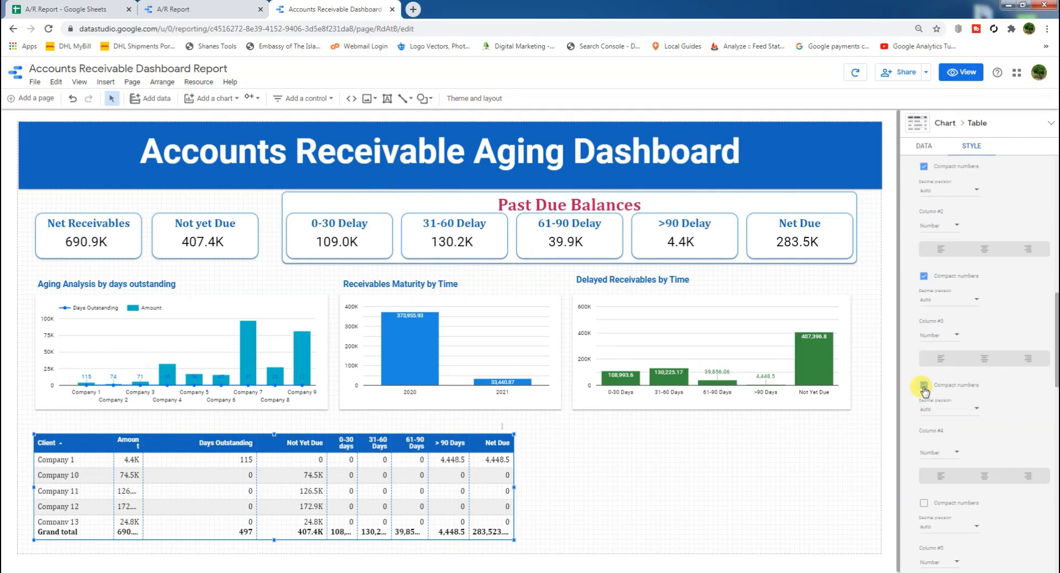
# Center-align the Amount, Days Outstanding and Not Yet Due columns
pyautogui.click(984, 358)
pyautogui.click(986, 250)
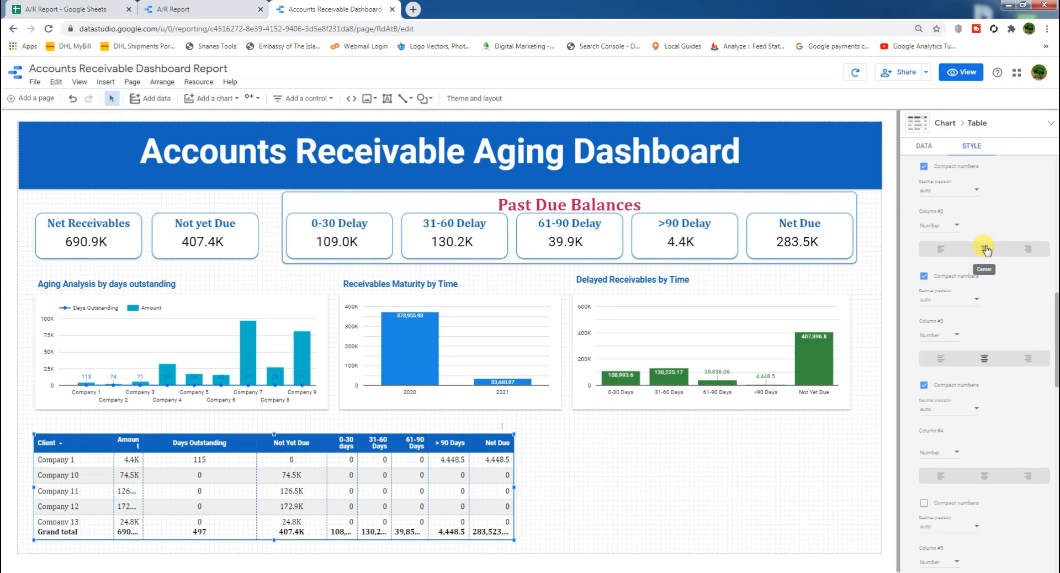
pyautogui.scroll(2, 983, 238)
pyautogui.click(984, 249)
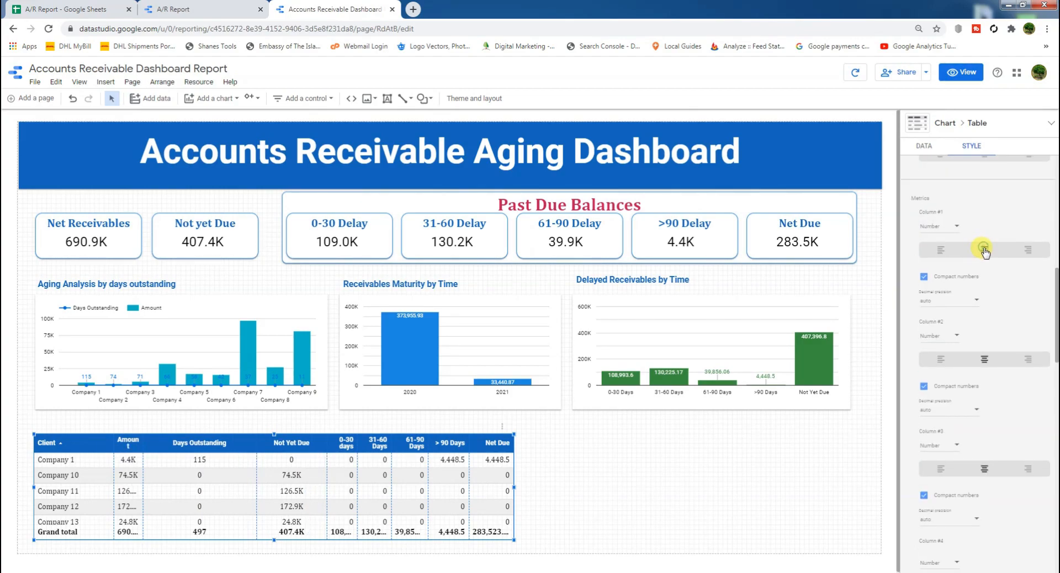
# Center-align the 0-30 days, 31-60 Days and 61-90 Days columns and use compact numbers in them
pyautogui.scroll(-4, 986, 260)
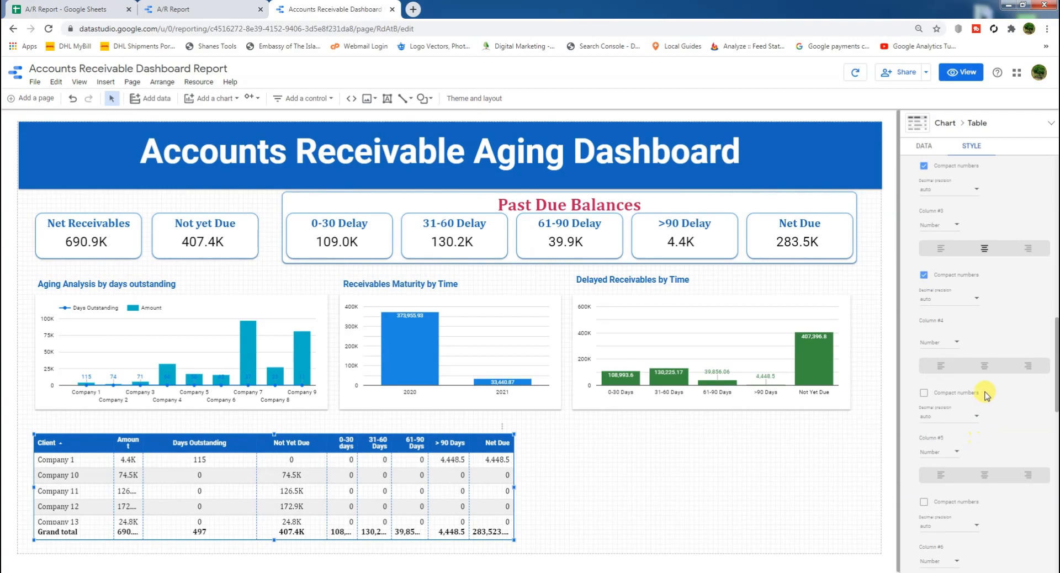
pyautogui.click(923, 393)
pyautogui.scroll(-2, 952, 423)
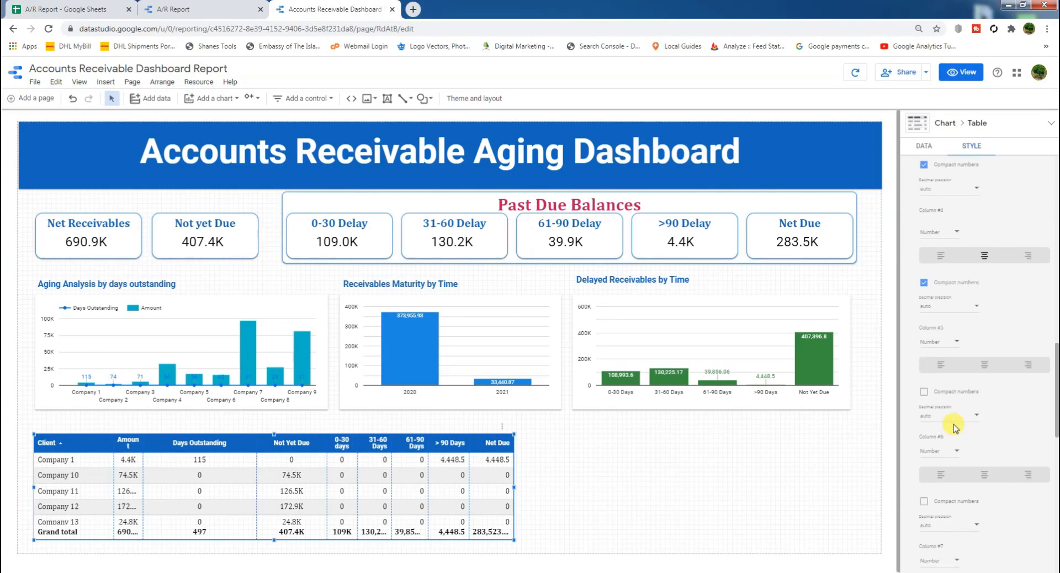
pyautogui.click(983, 363)
pyautogui.click(924, 394)
pyautogui.scroll(-2, 955, 411)
pyautogui.click(984, 364)
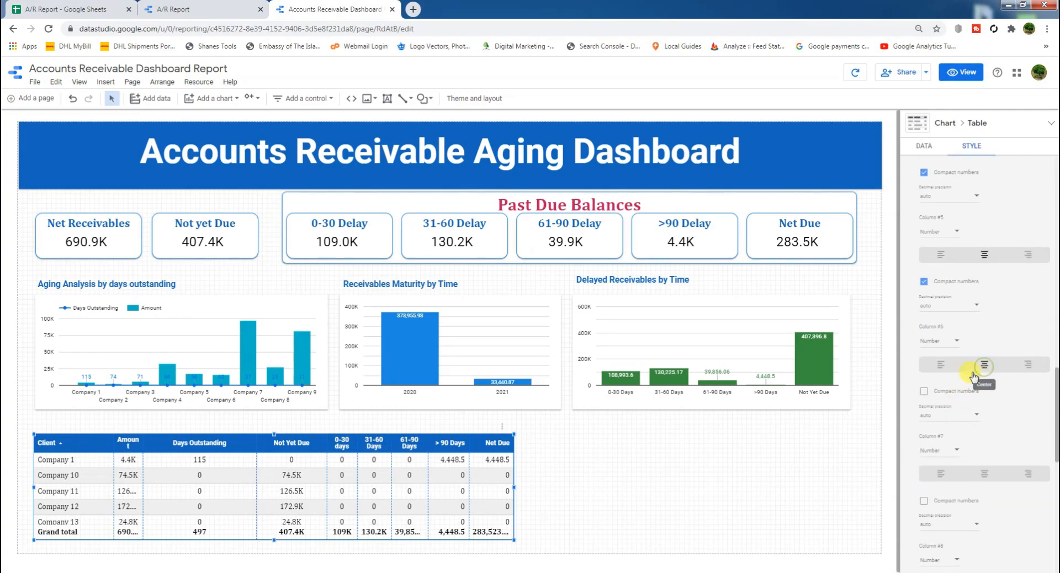
pyautogui.click(923, 391)
# Center-align the > 90 Days and Net Due columns and use compact numbers in them
pyautogui.scroll(-3, 958, 439)
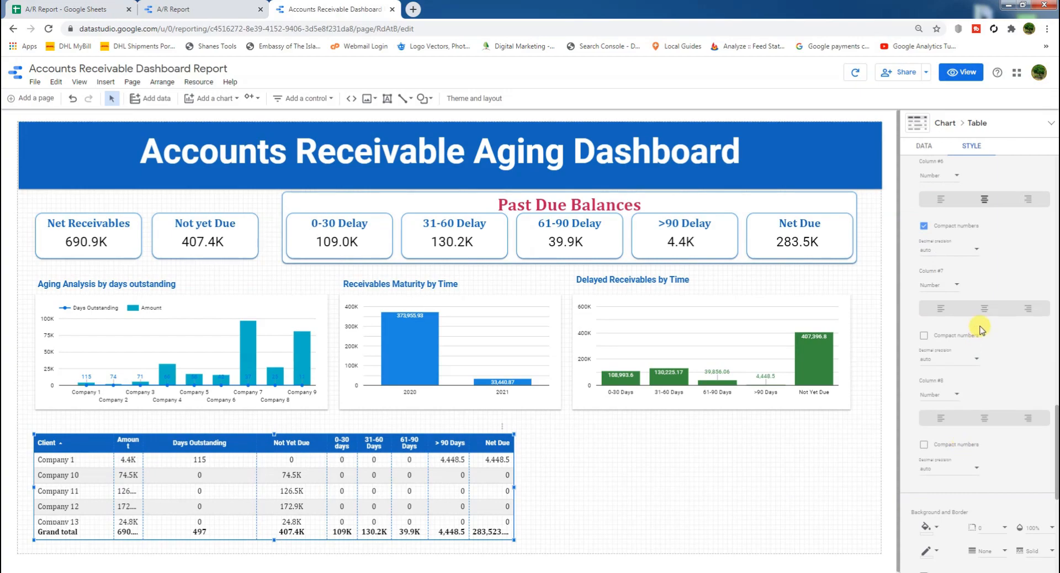
pyautogui.click(924, 335)
pyautogui.scroll(-2, 928, 342)
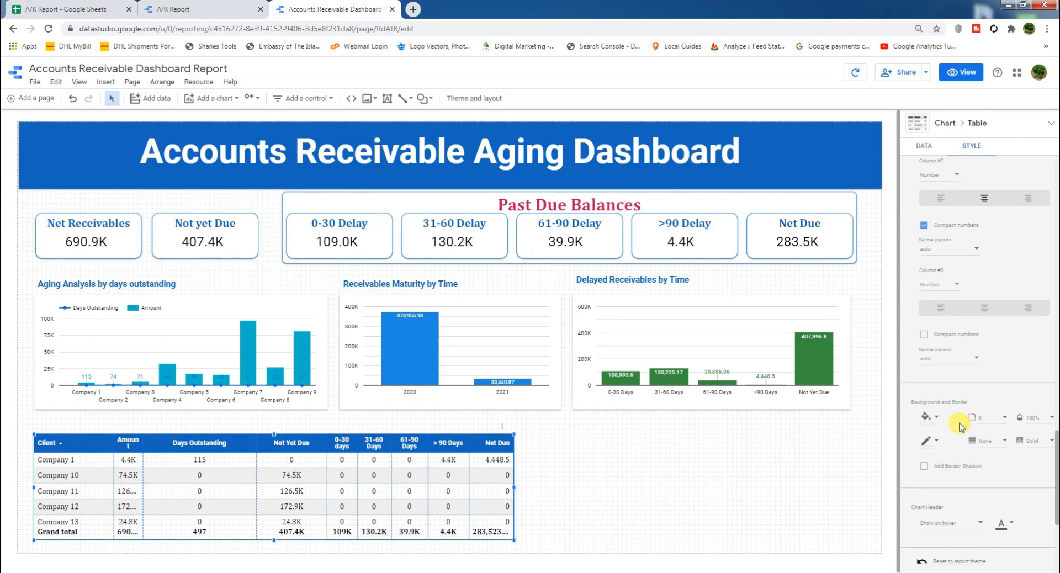
pyautogui.click(924, 335)
pyautogui.scroll(-2, 980, 420)
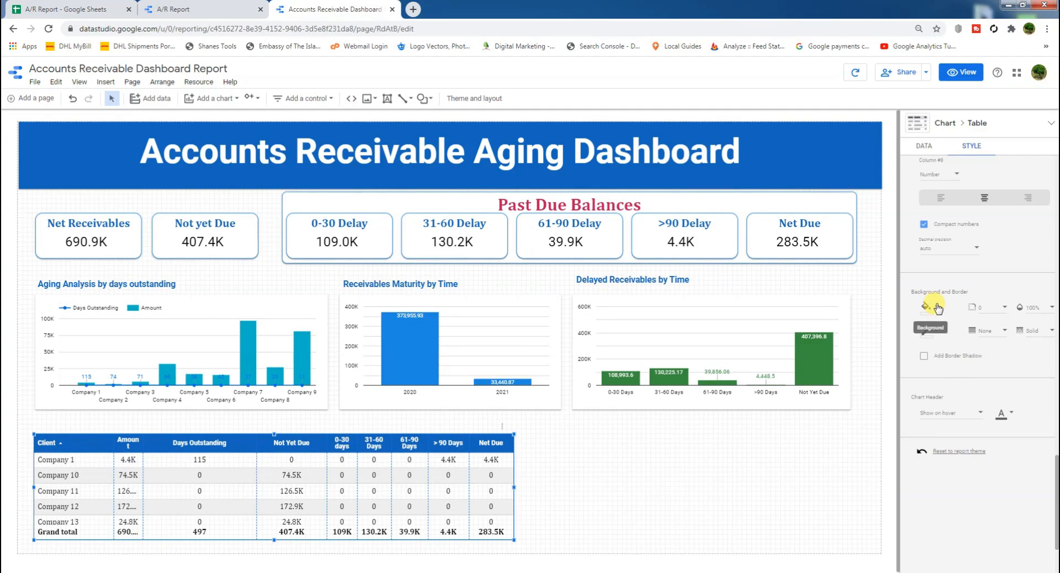
# Set the background colour of the client table to white
pyautogui.click(936, 307)
pyautogui.click(1037, 352)
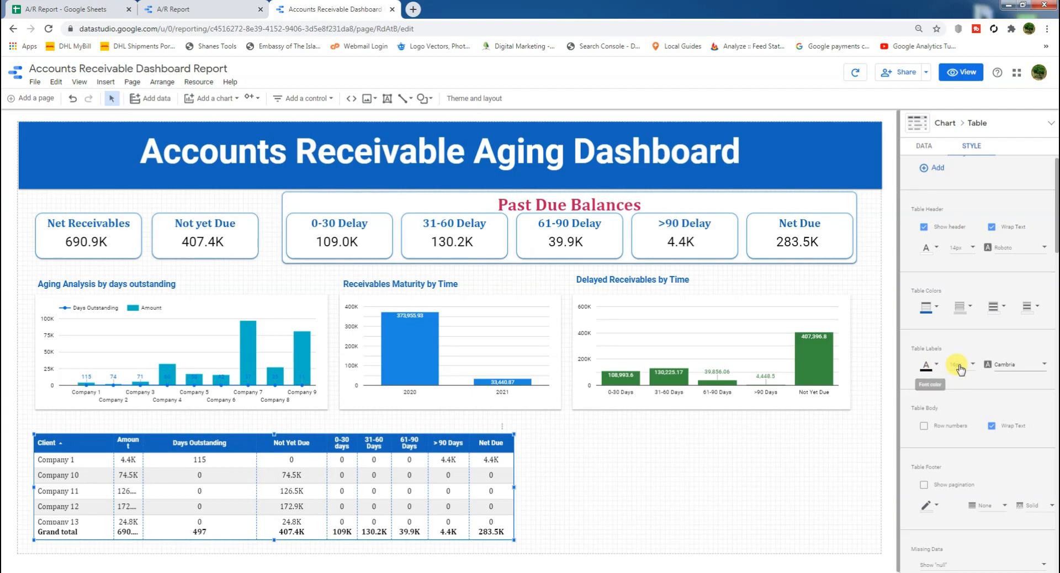
pyautogui.scroll(-2, 940, 451)
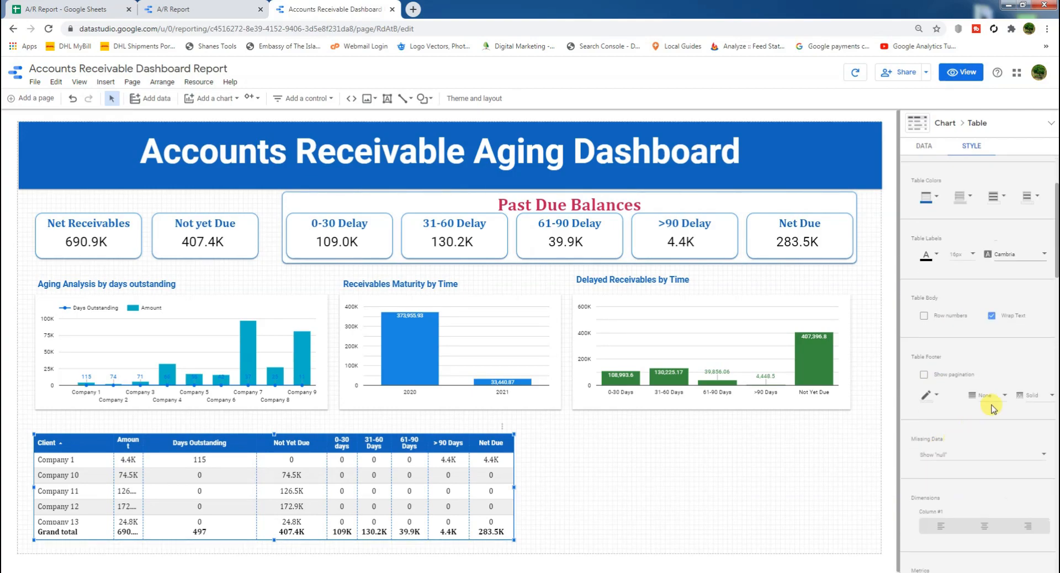
pyautogui.scroll(-4, 940, 445)
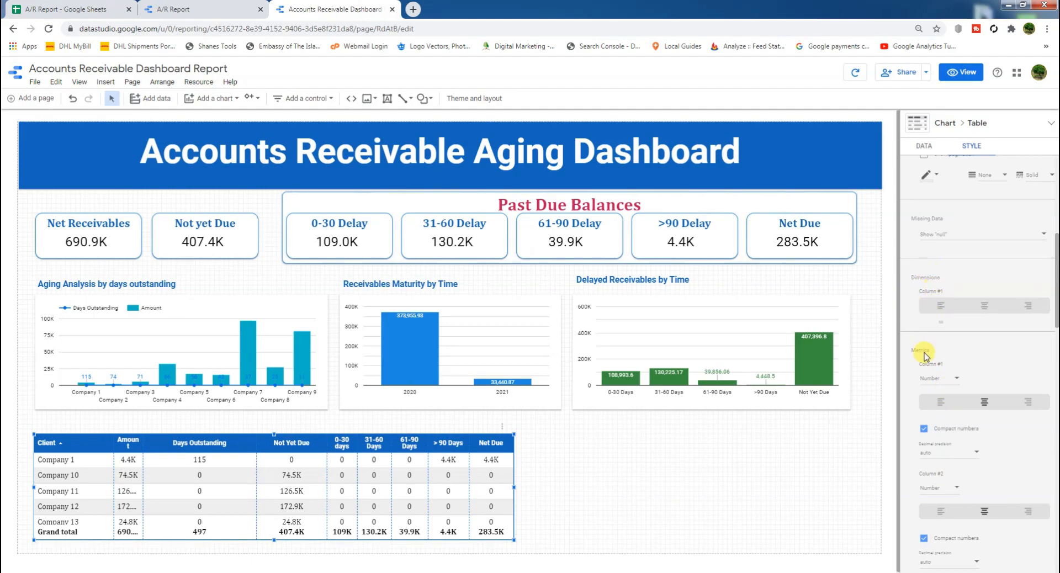
pyautogui.scroll(-13, 956, 426)
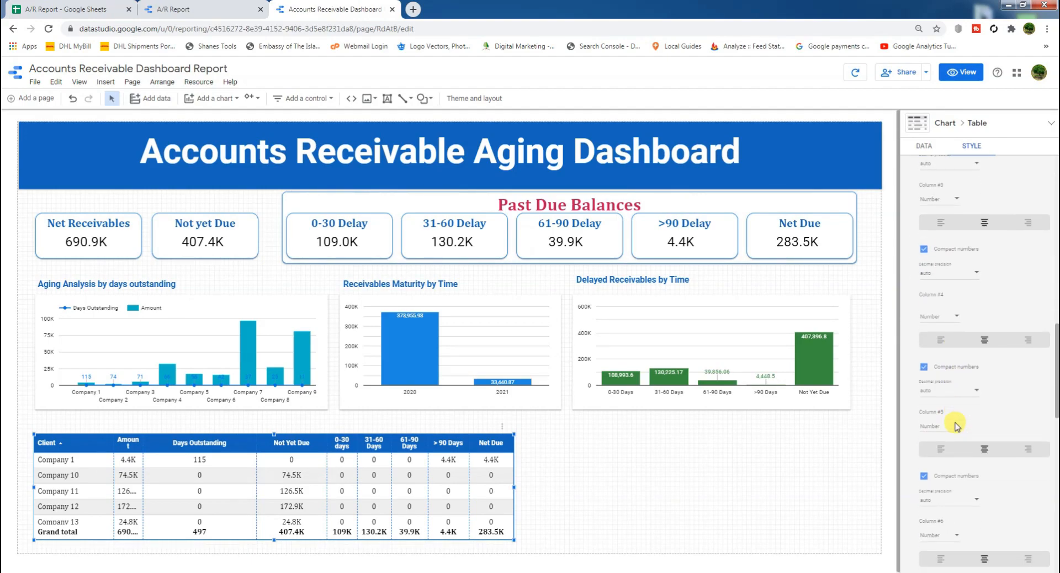
pyautogui.scroll(-4, 956, 427)
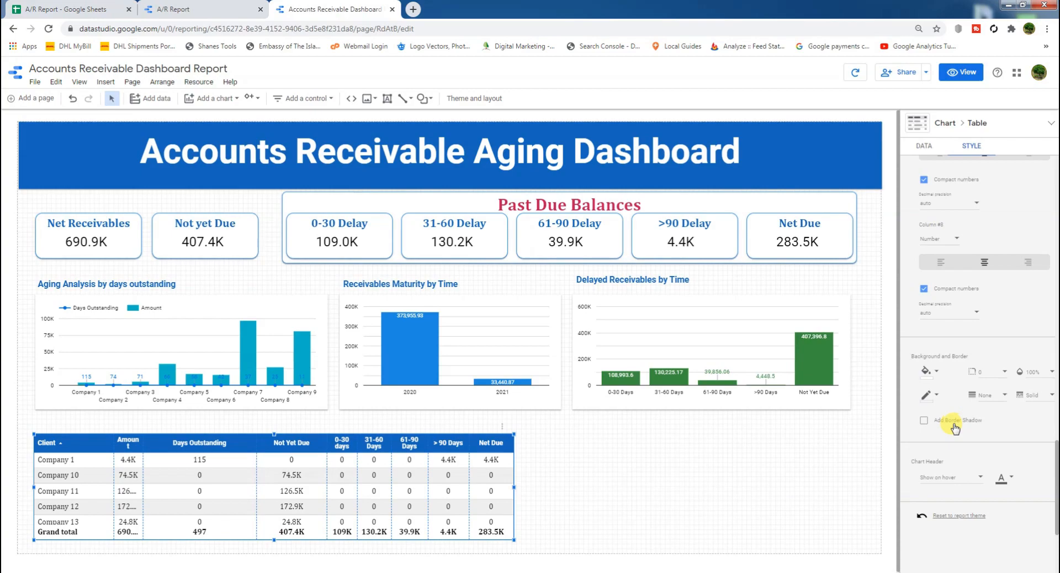
pyautogui.click(938, 373)
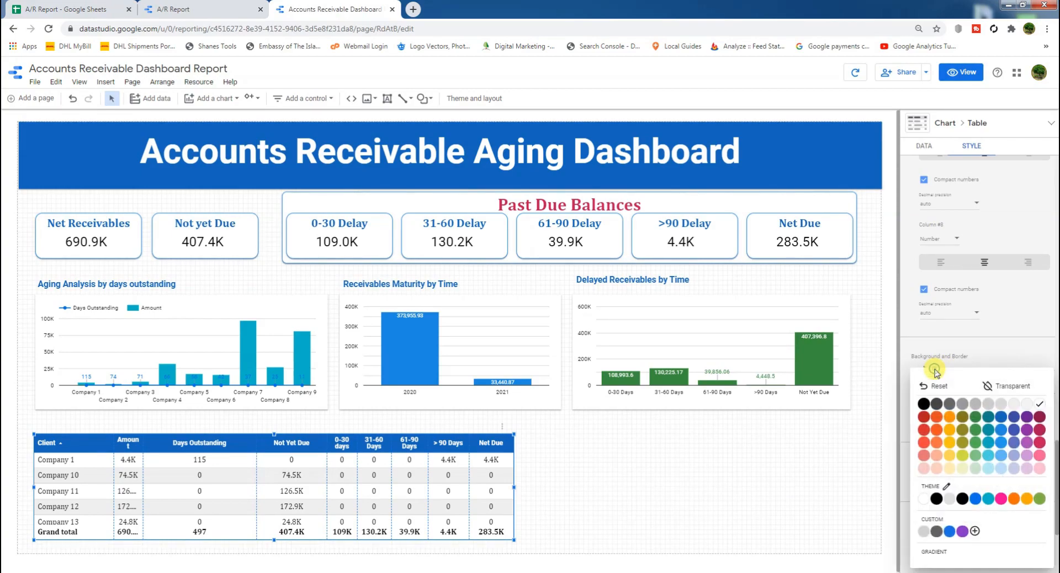
pyautogui.click(1040, 406)
pyautogui.scroll(4, 948, 467)
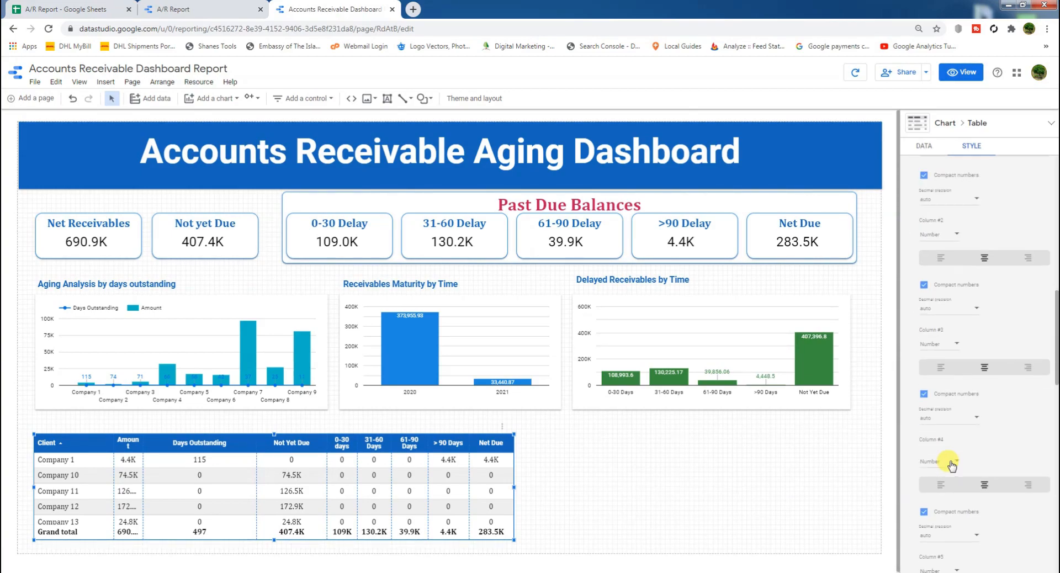
pyautogui.scroll(-4, 949, 468)
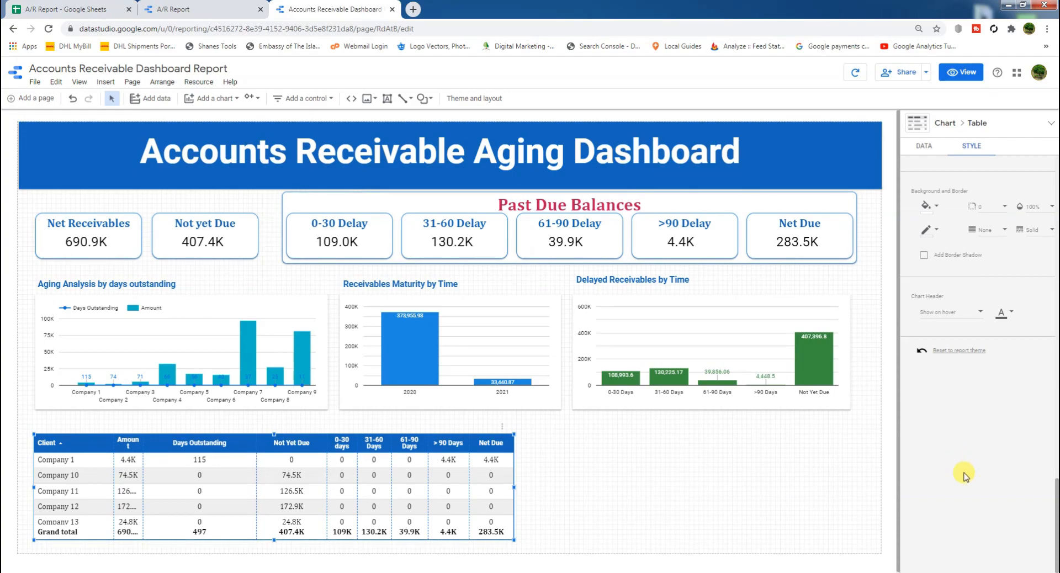
# Widen the Amount column, narrow the Days Outstanding column, and reduce the table's overall width
pyautogui.moveTo(142, 497); pyautogui.dragTo(171, 497)
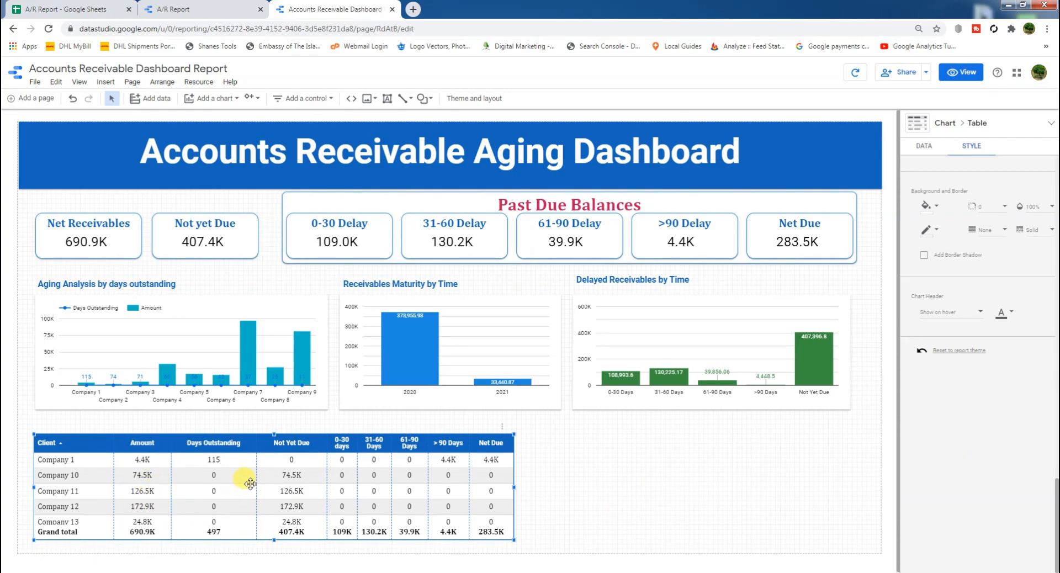
pyautogui.moveTo(257, 483); pyautogui.dragTo(223, 483)
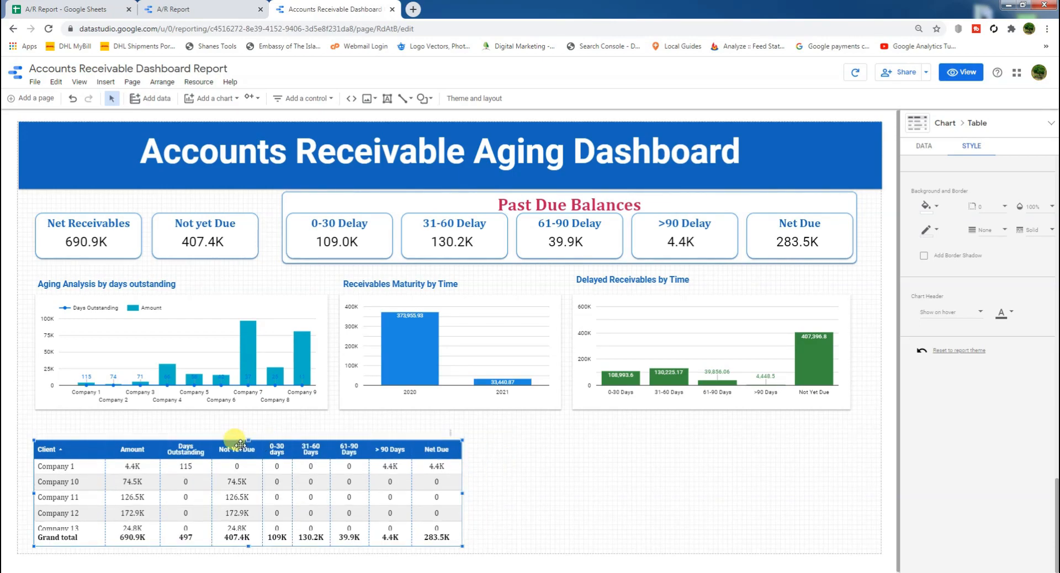
# Duplicate the "Aging Analysis by days outstanding" heading, place the copy above the client table and change its text to "Aging Complete Report"
pyautogui.click(96, 286)
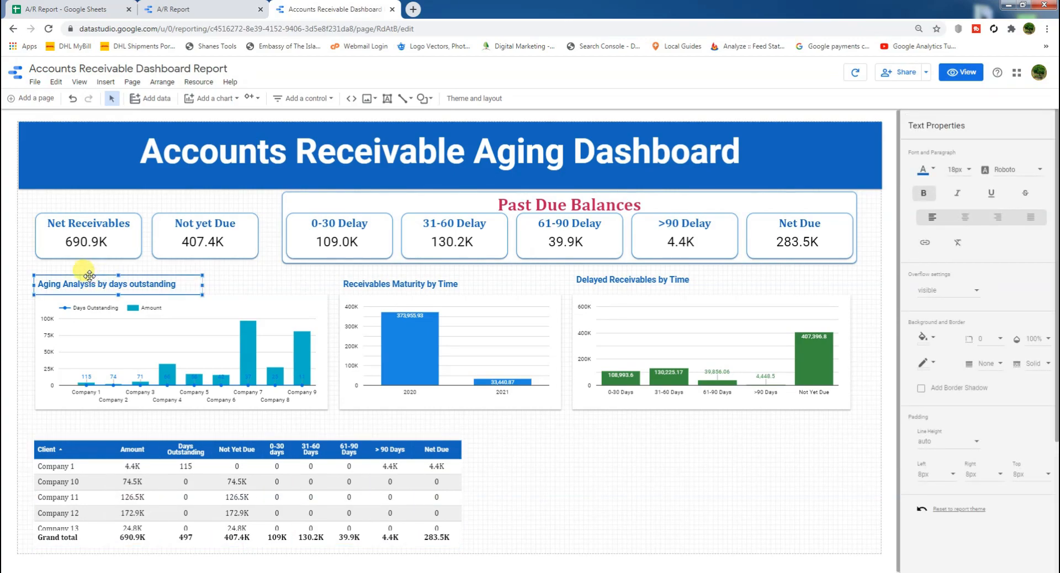
pyautogui.hotkey('ctrl', 'd')
pyautogui.moveTo(192, 303); pyautogui.dragTo(38, 434)
pyautogui.doubleClick(171, 430)
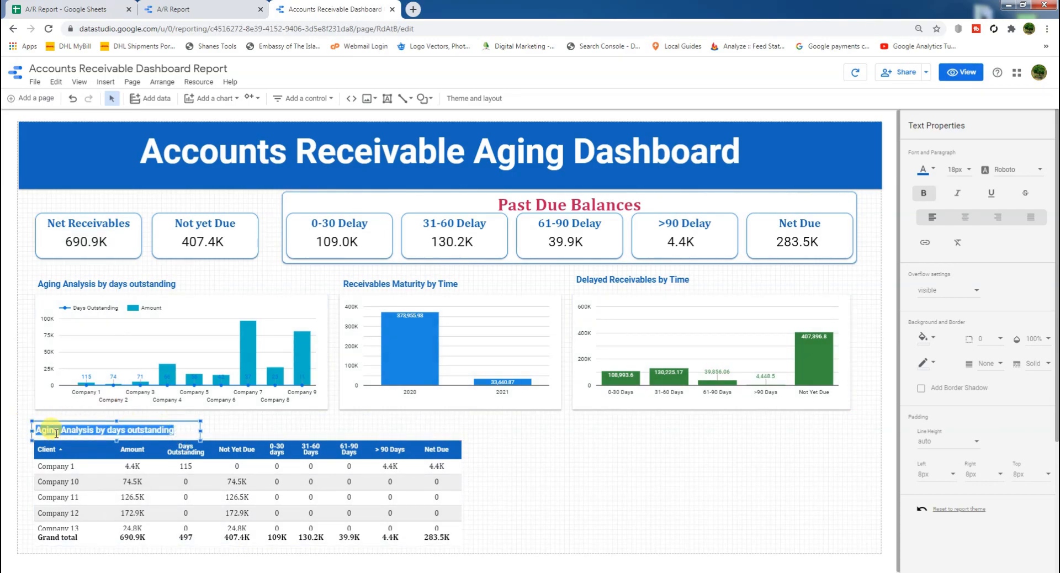
pyautogui.write('Aging Complete')
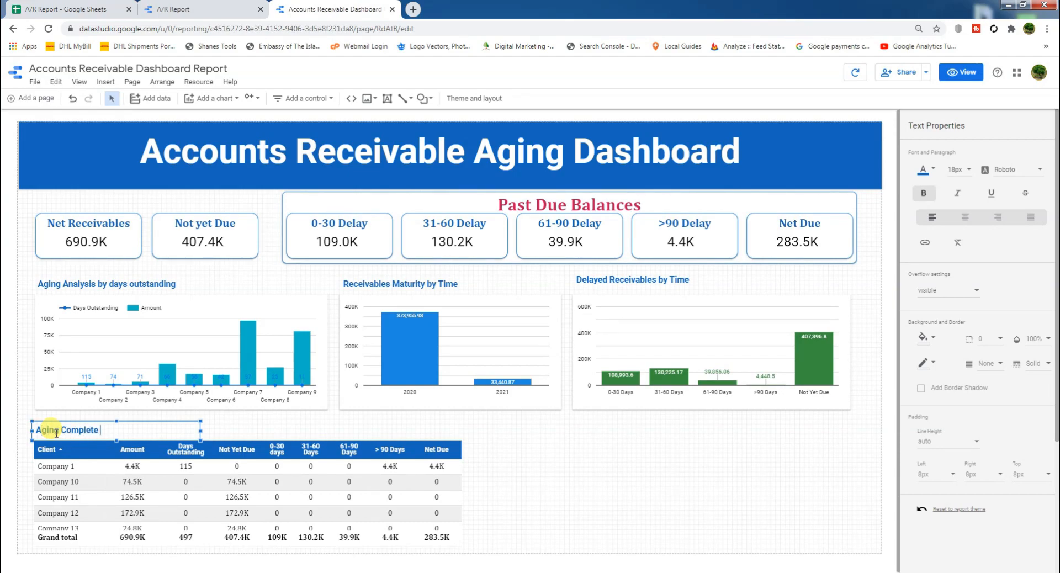
pyautogui.write(' Report')
pyautogui.click(555, 459)
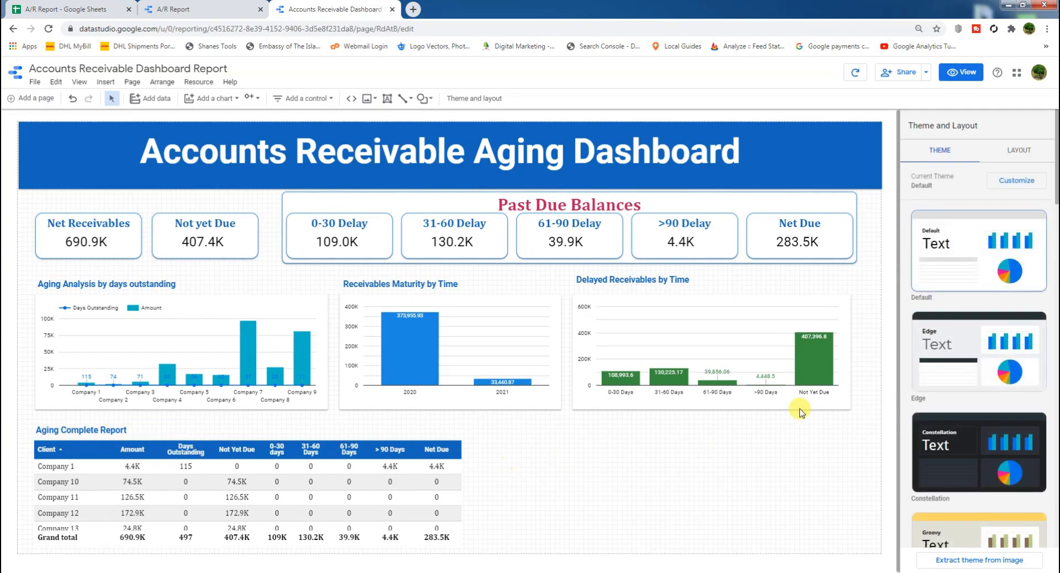
# Preview the report in view mode, examine all client rows of the Aging Complete Report table, and return to editing
pyautogui.click(961, 72)
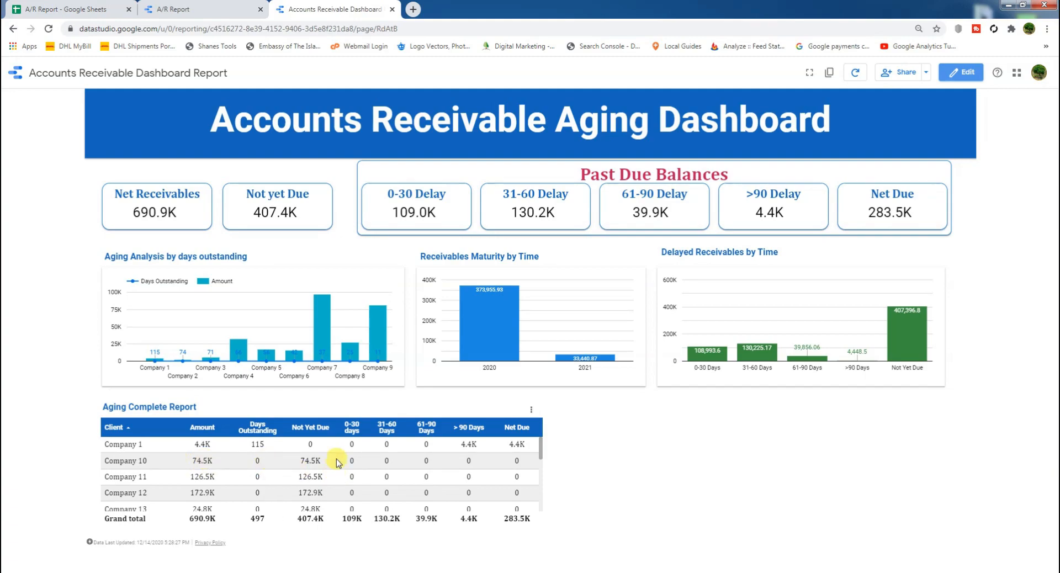
pyautogui.scroll(-5, 351, 461)
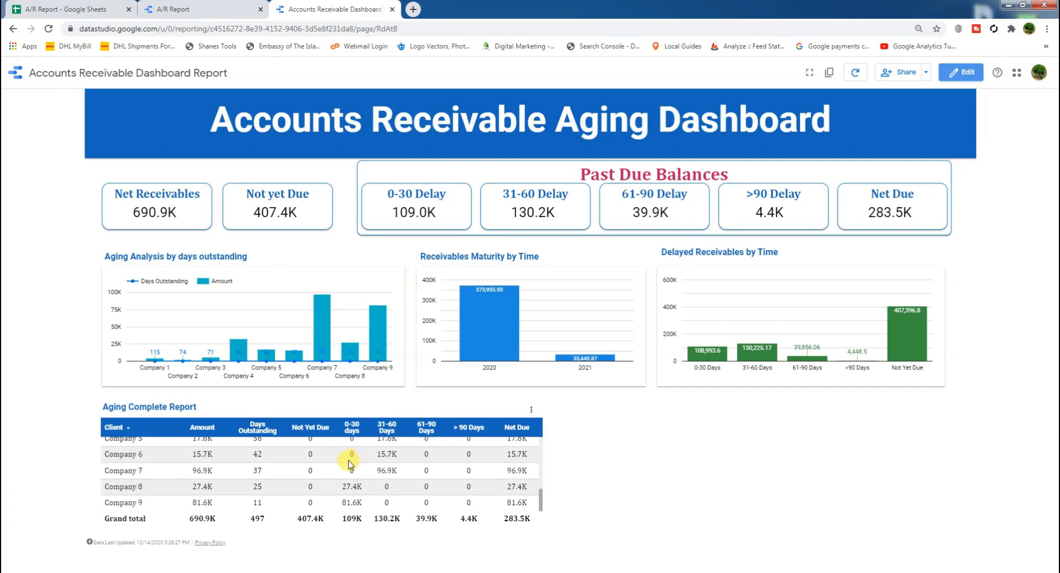
pyautogui.scroll(-3, 414, 476)
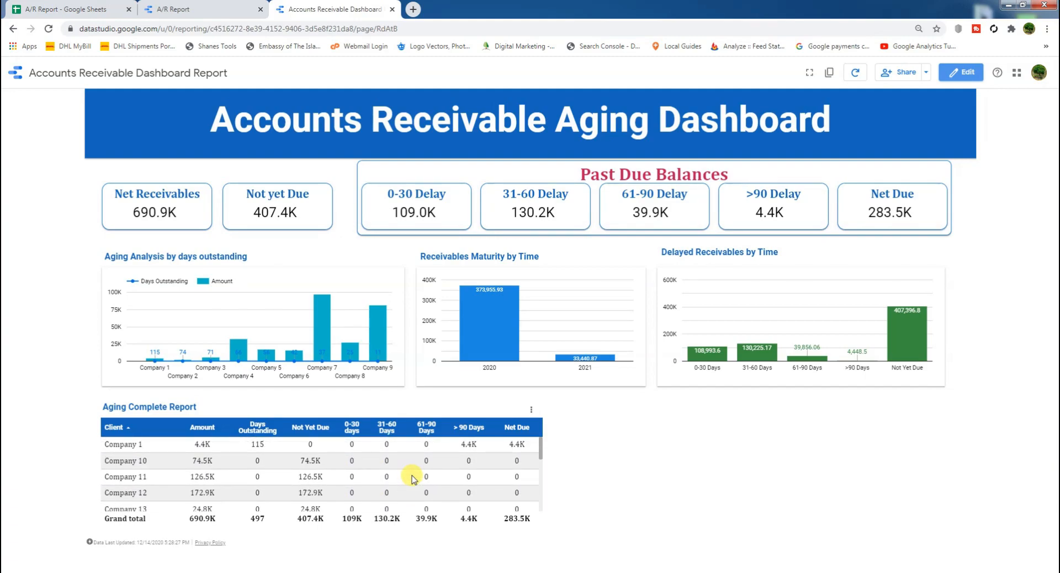
pyautogui.scroll(5, 215, 450)
pyautogui.scroll(-3, 213, 454)
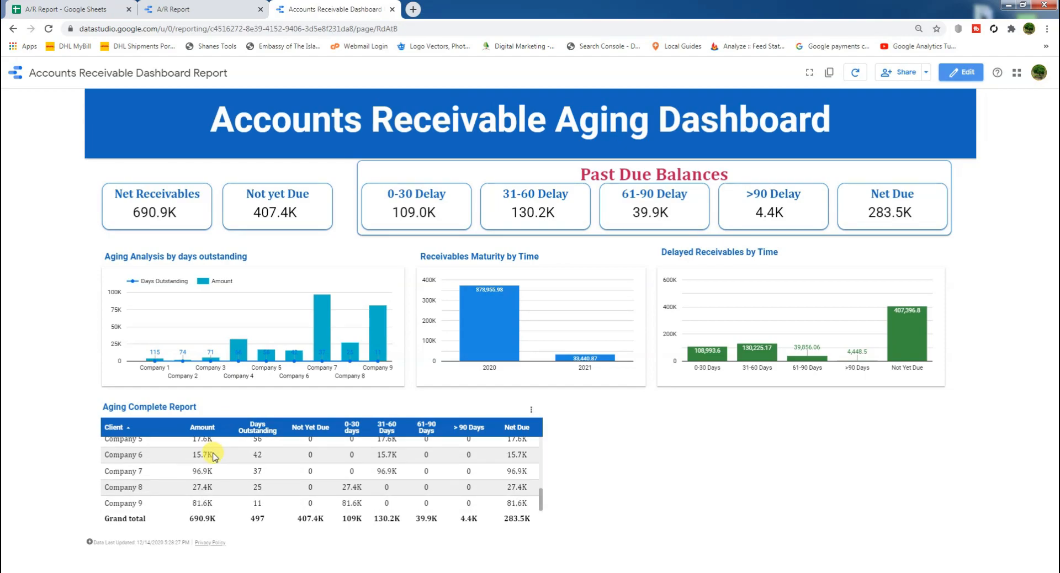
pyautogui.scroll(5, 204, 475)
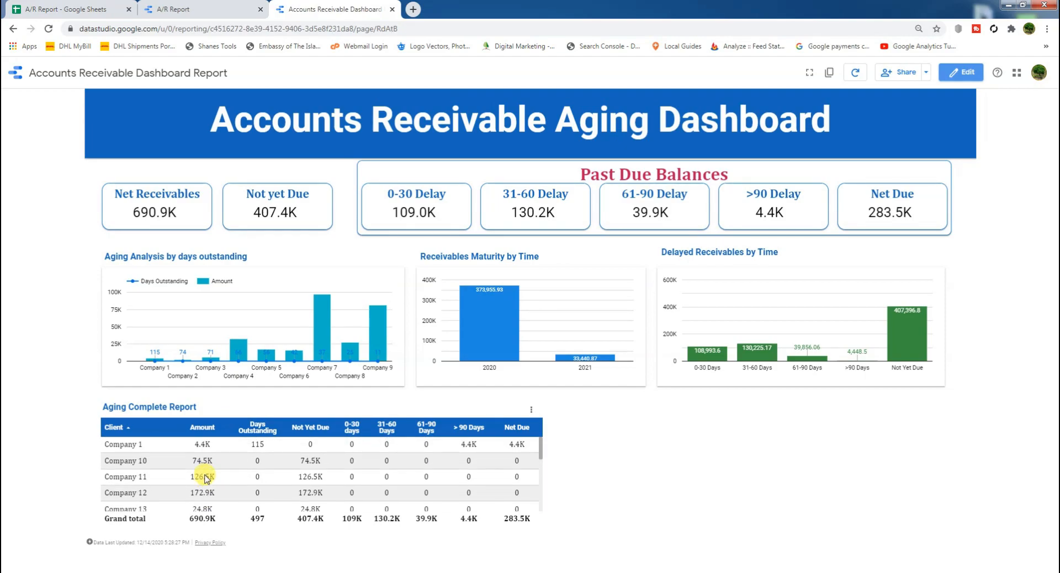
pyautogui.scroll(-5, 255, 452)
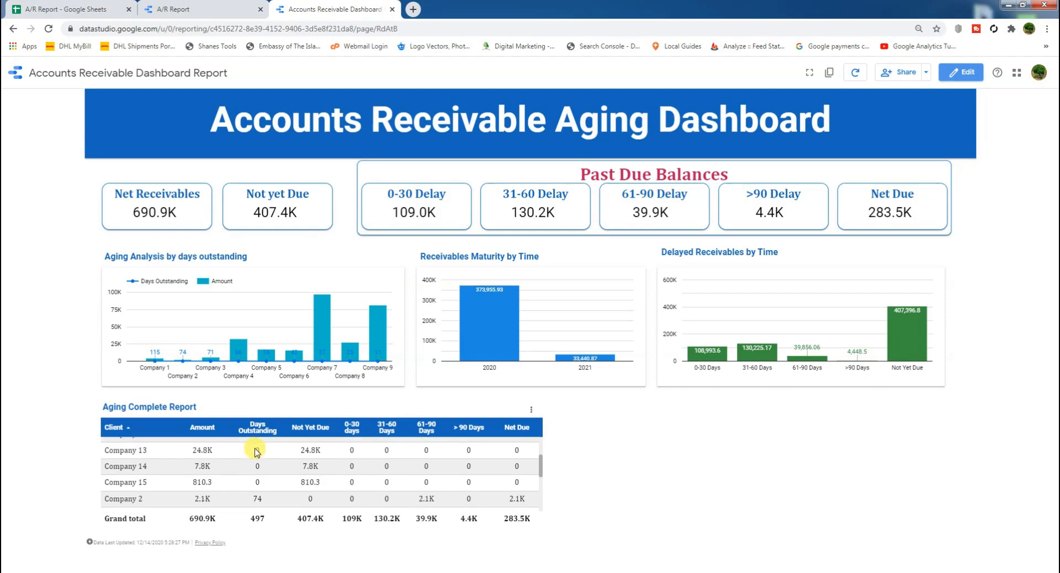
pyautogui.scroll(1, 232, 475)
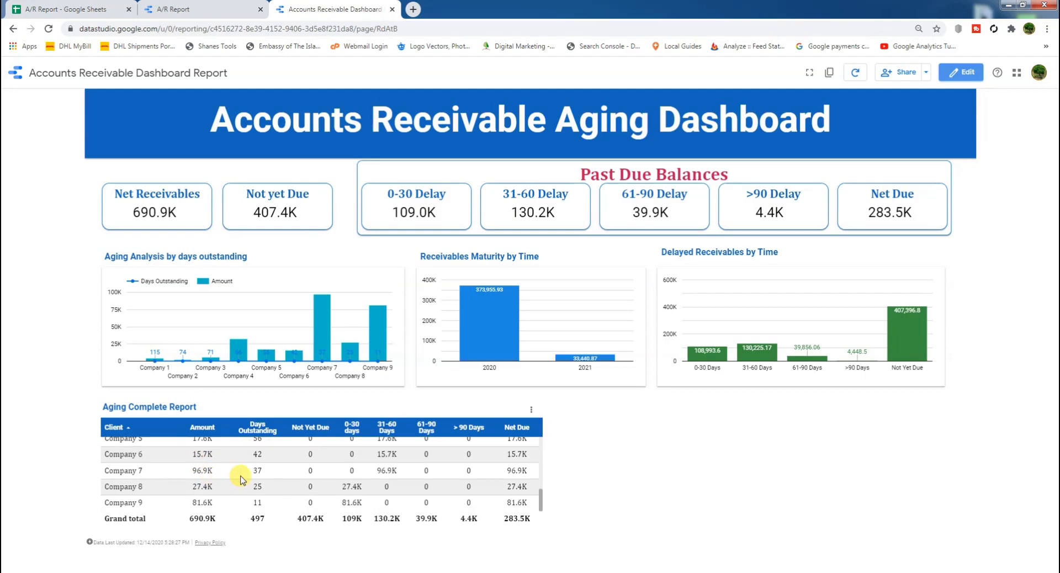
pyautogui.scroll(5, 469, 464)
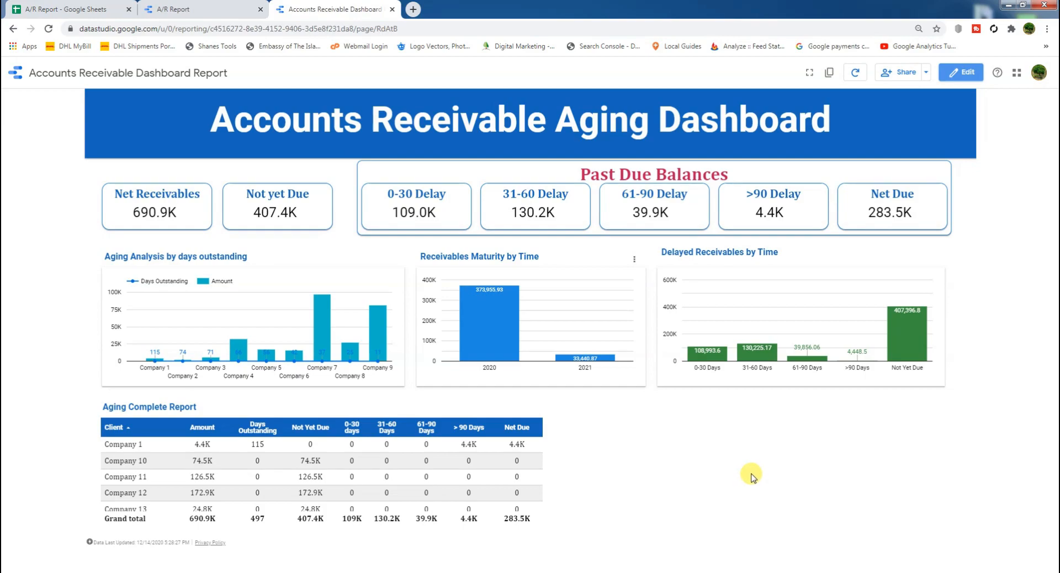
pyautogui.click(961, 72)
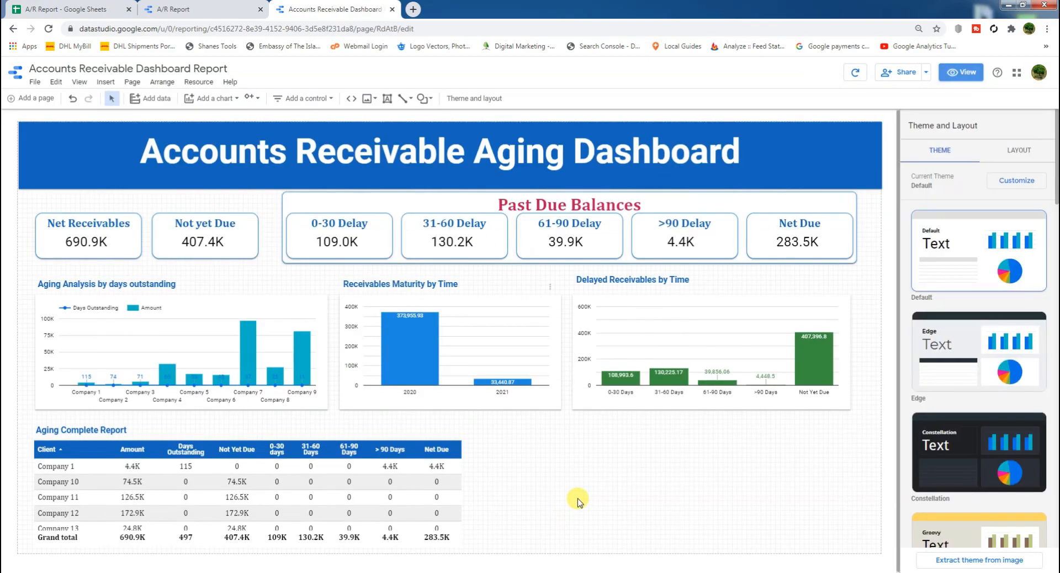
# Insert a pie chart in the empty area beside the client table, below the Delayed Receivables by Time chart
pyautogui.click(106, 85)
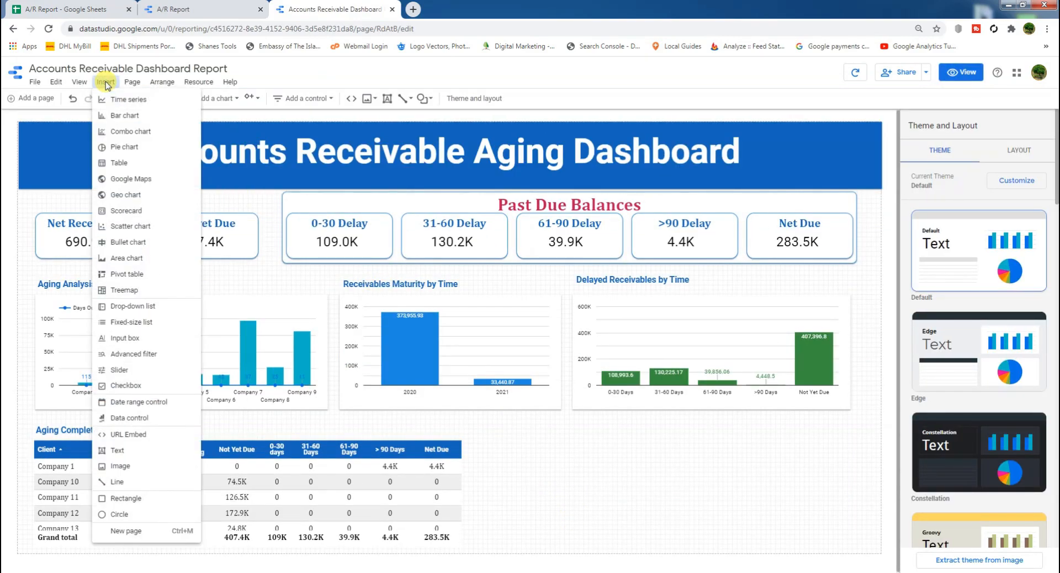
pyautogui.click(110, 138)
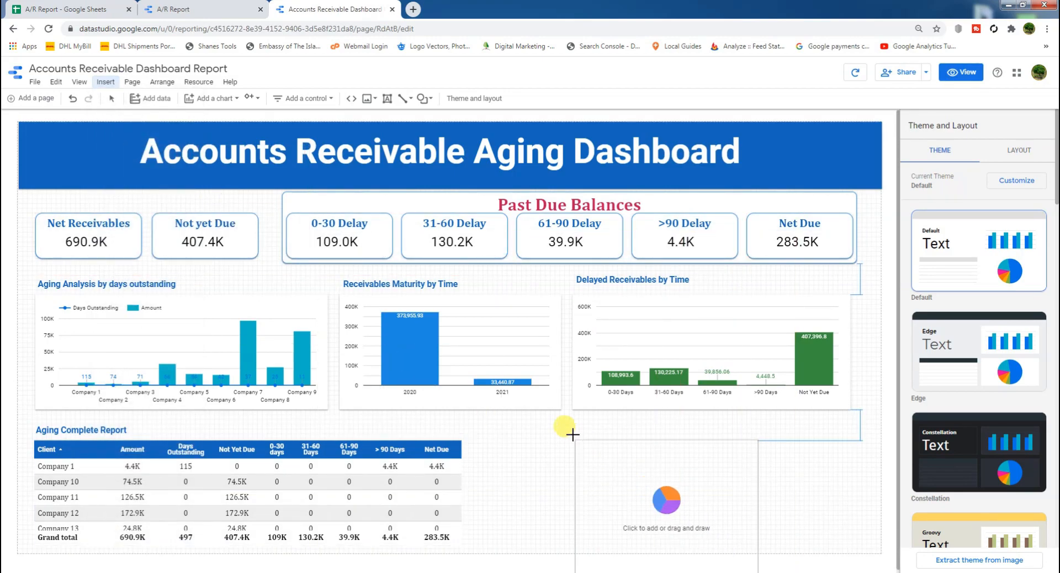
pyautogui.moveTo(566, 425); pyautogui.dragTo(743, 545)
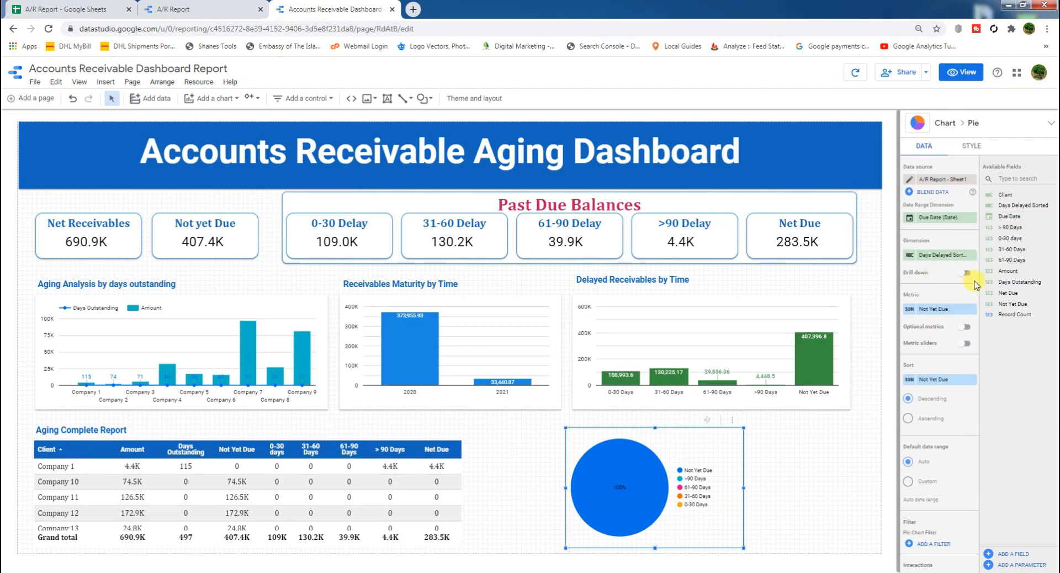
# Enable drill down on the pie chart, with Client as the first dimension and Days Delayed Sorted as the second
pyautogui.click(965, 272)
pyautogui.moveTo(1005, 194); pyautogui.dragTo(933, 262)
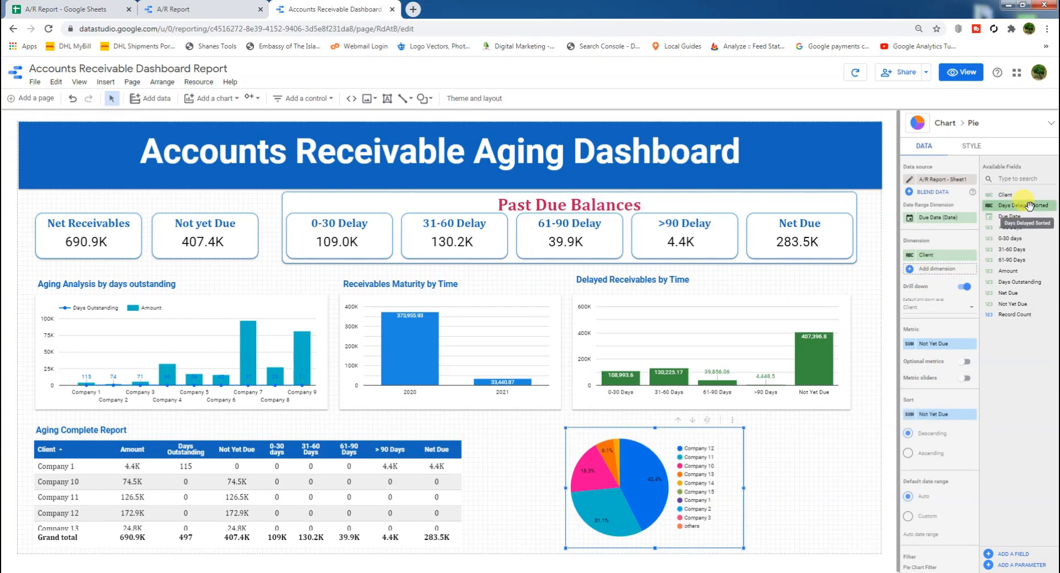
pyautogui.moveTo(1029, 205); pyautogui.dragTo(951, 274)
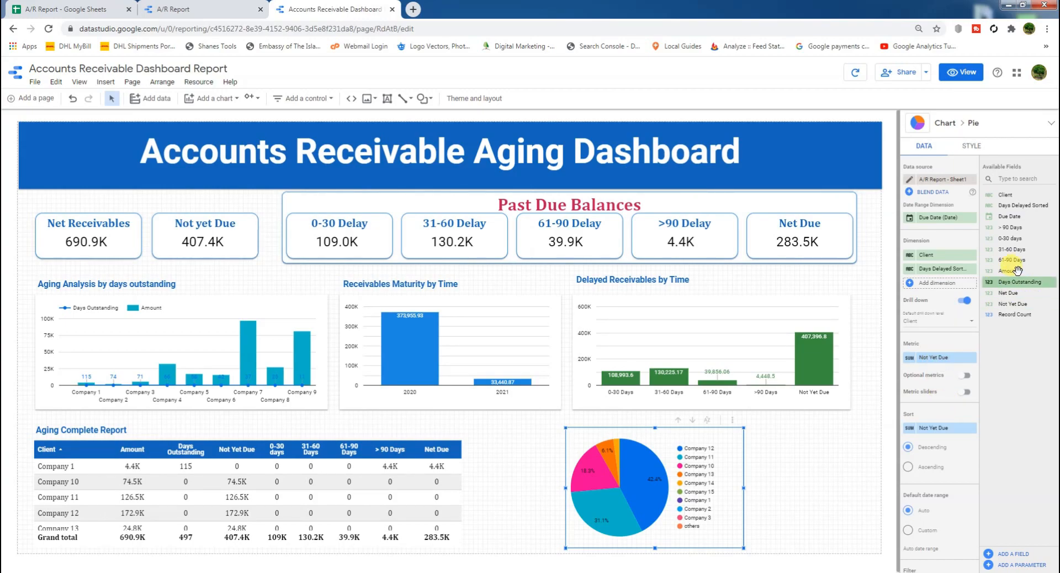
# Use Amount as the pie chart's metric, and enable optional metrics with Not Yet Due added
pyautogui.moveTo(1016, 273); pyautogui.dragTo(941, 359)
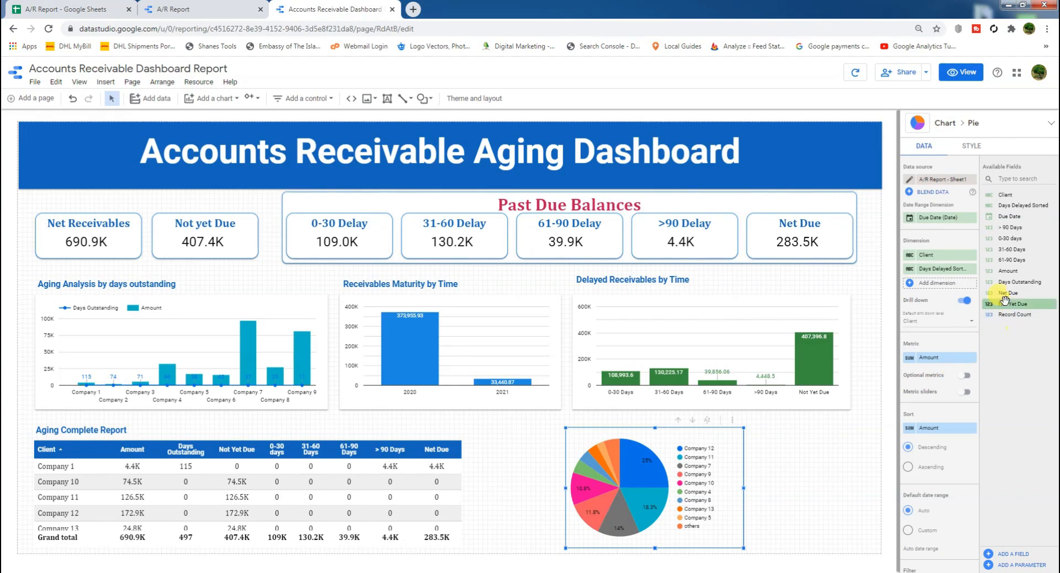
pyautogui.moveTo(1006, 304); pyautogui.dragTo(956, 374)
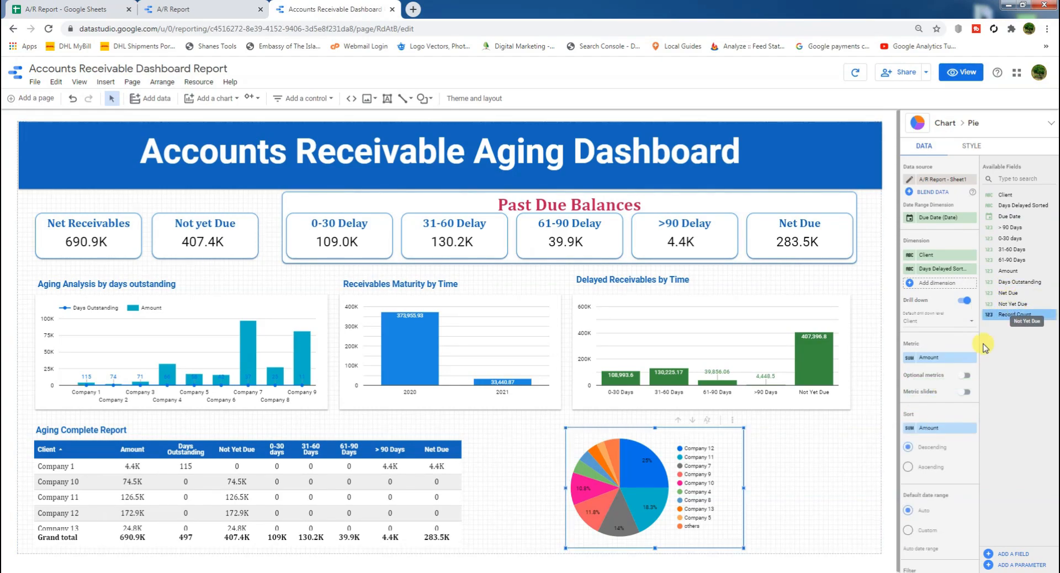
pyautogui.click(965, 378)
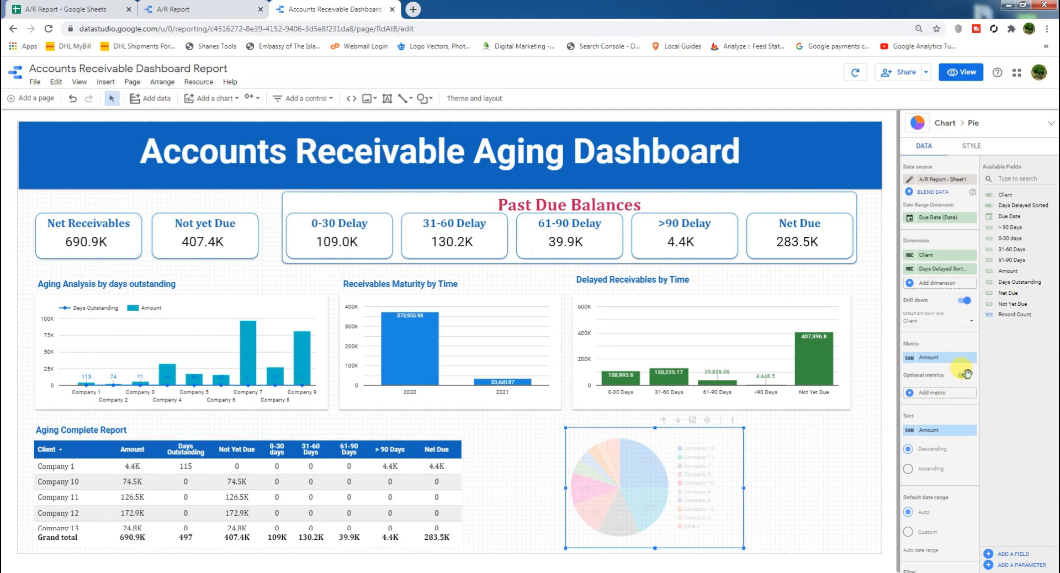
pyautogui.moveTo(1005, 303); pyautogui.dragTo(930, 398)
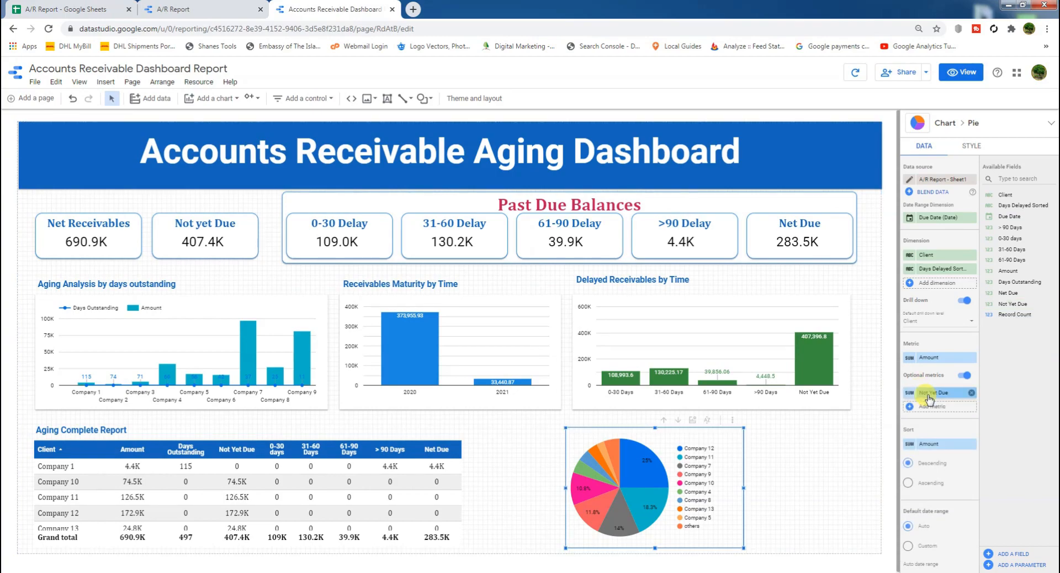
# Sort the pie chart by Amount in ascending order
pyautogui.scroll(-2, 933, 387)
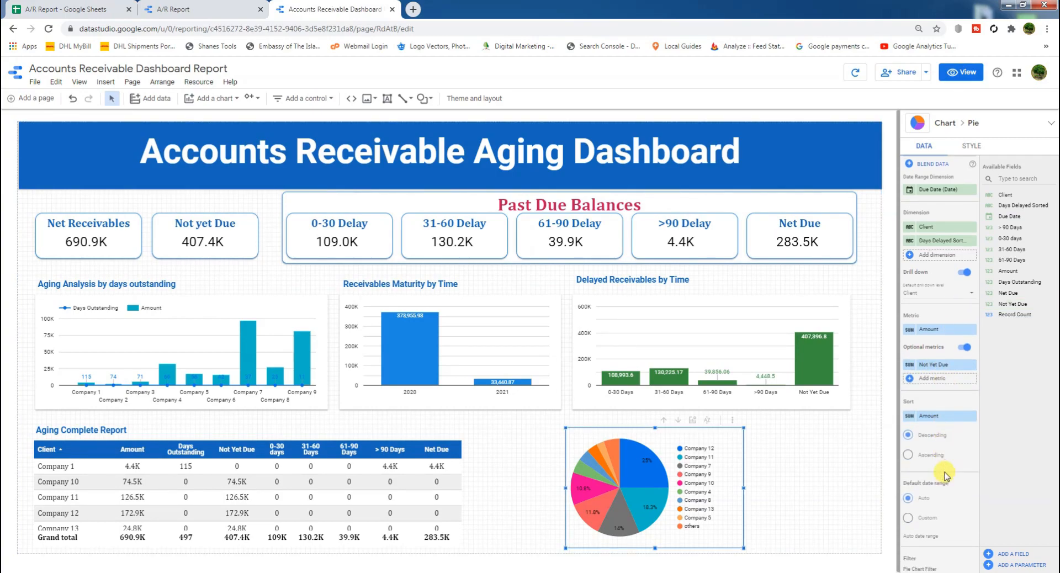
pyautogui.click(908, 372)
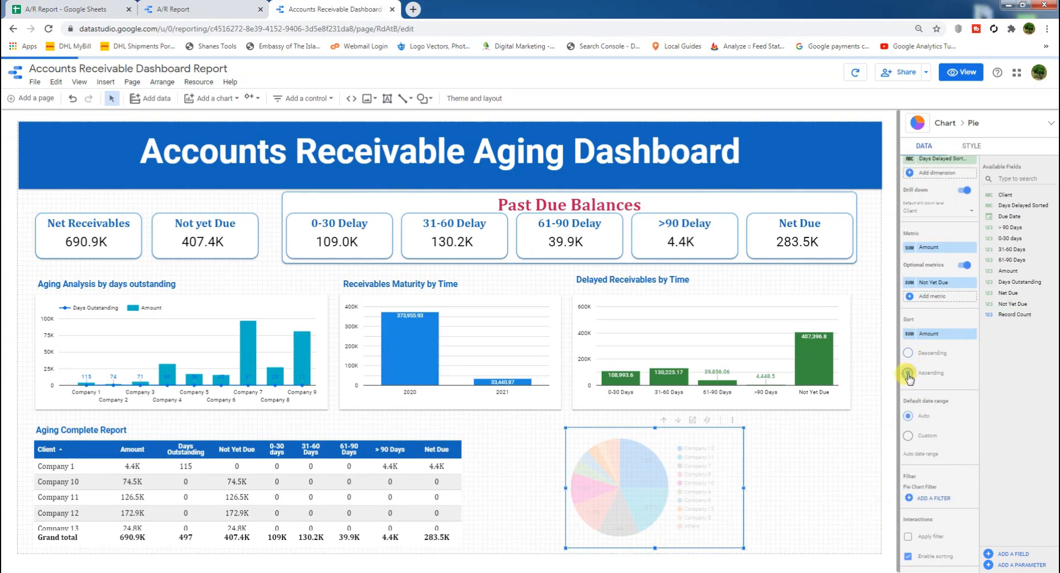
pyautogui.scroll(-2, 940, 466)
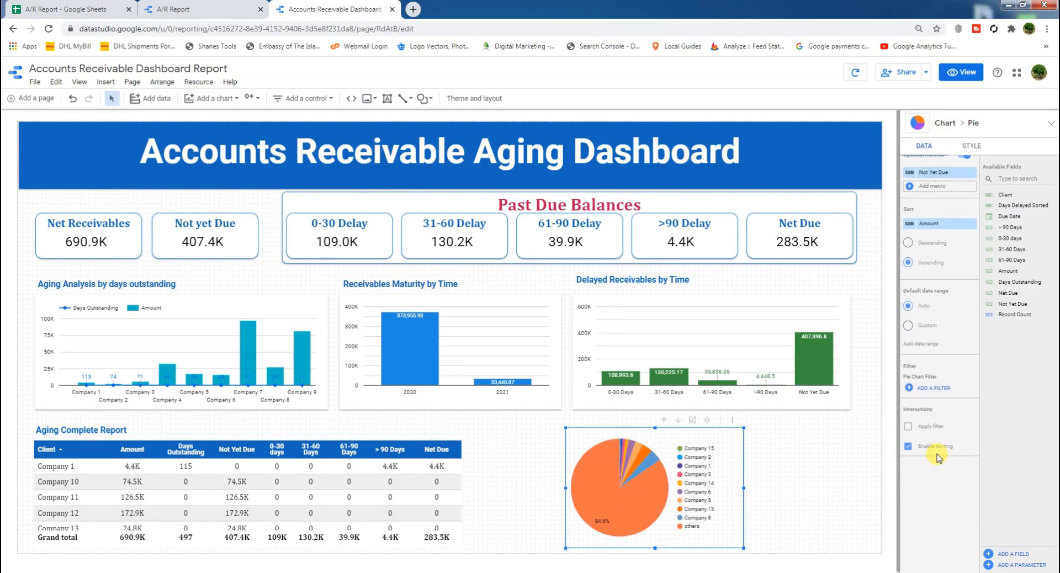
# Turn the pie chart into a doughnut with a center hole about half the ring's diameter
pyautogui.scroll(4, 937, 456)
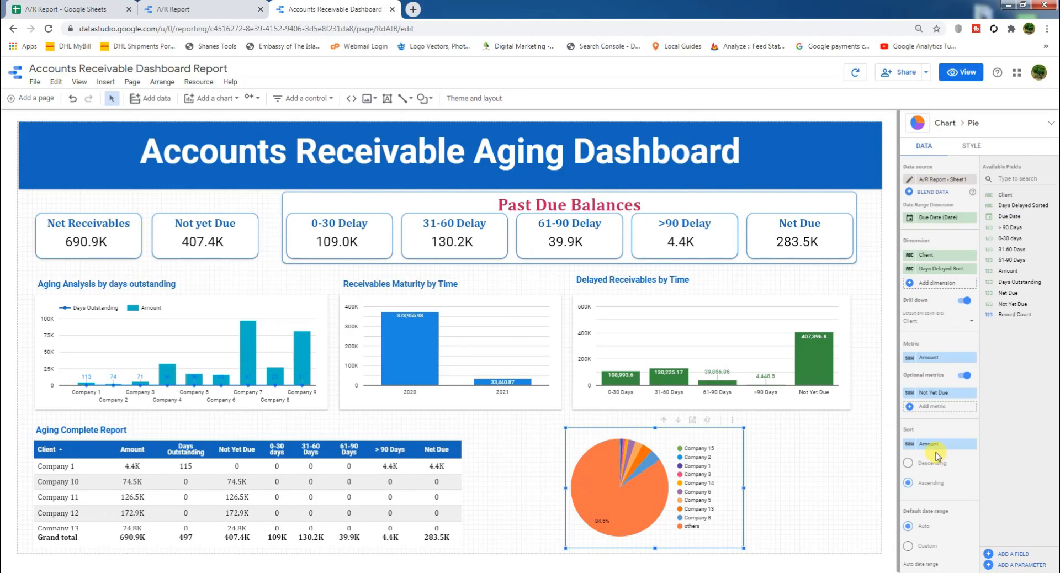
pyautogui.click(971, 147)
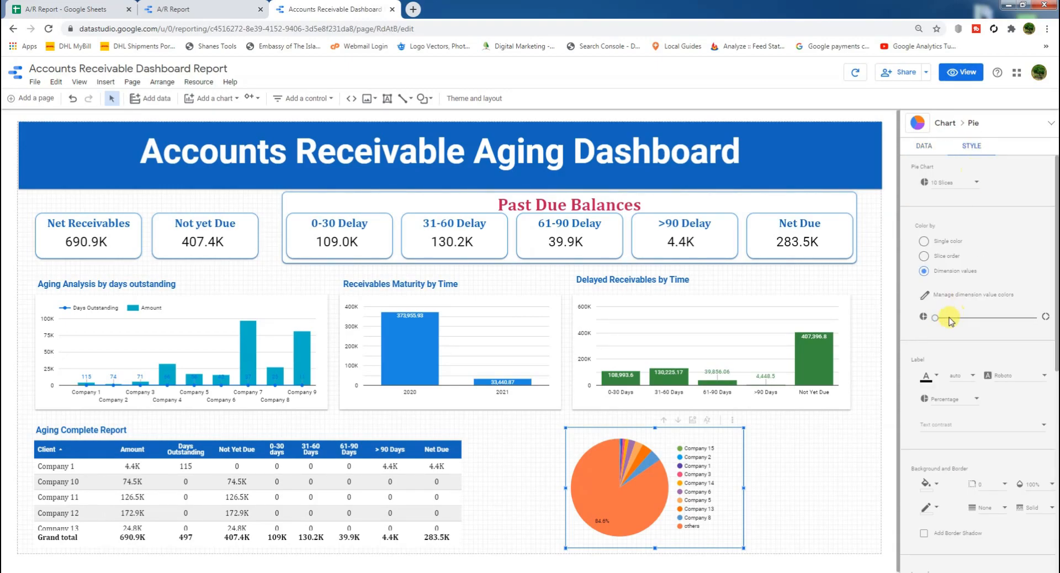
pyautogui.moveTo(933, 320); pyautogui.dragTo(990, 322)
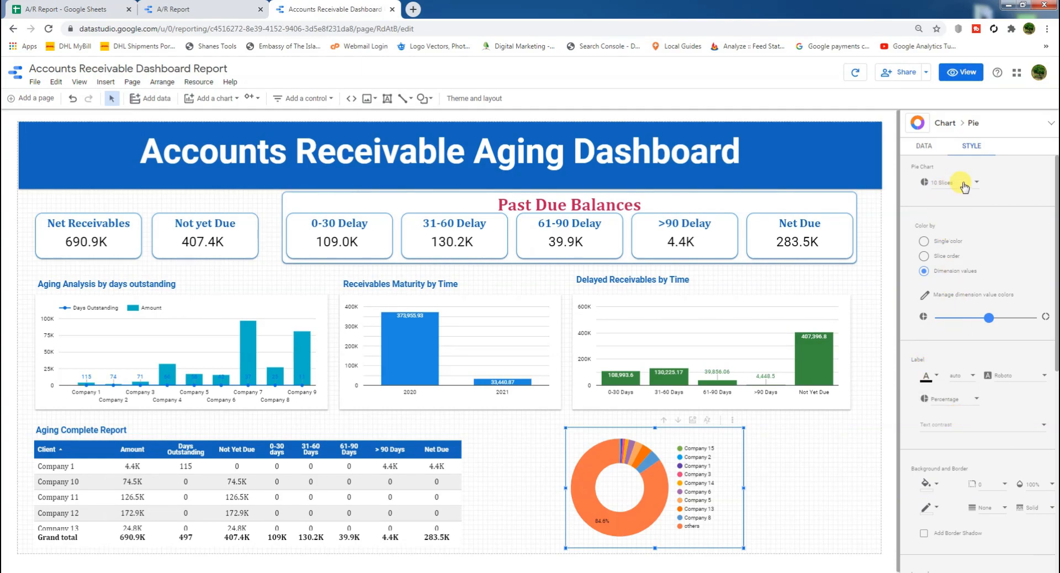
# Try single color and slice order coloring on the doughnut chart, and return to coloring by dimension values
pyautogui.click(924, 241)
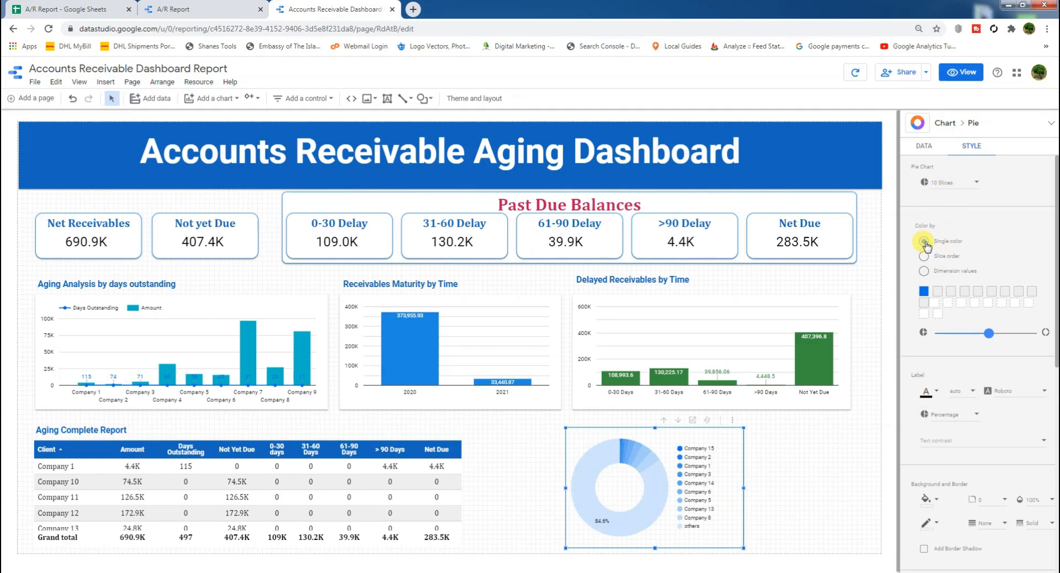
pyautogui.click(924, 257)
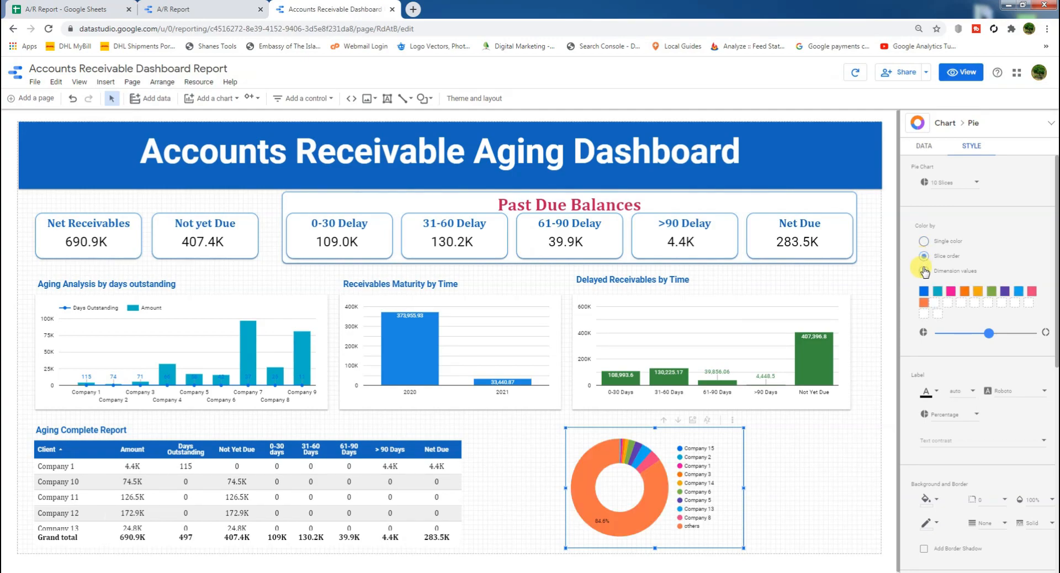
pyautogui.click(924, 271)
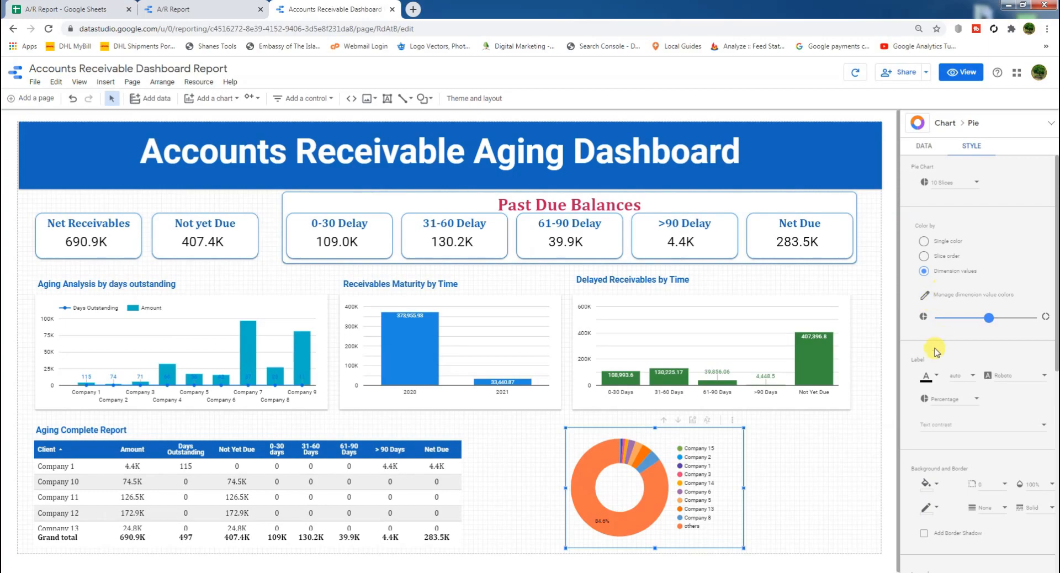
# Preview the report in view mode and drill the doughnut chart down from Client to Days Delayed Sorted
pyautogui.scroll(-4, 970, 409)
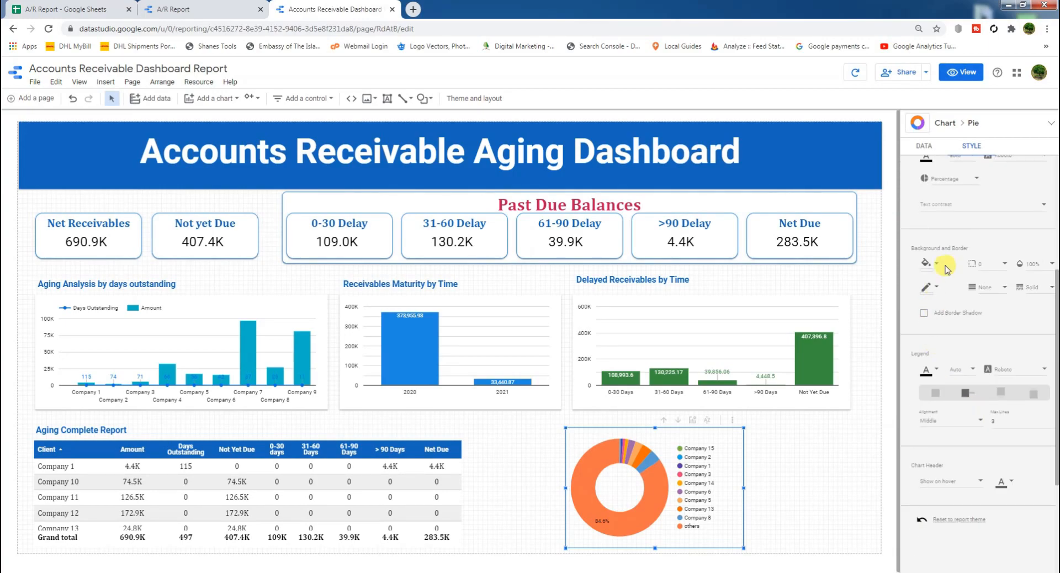
pyautogui.scroll(4, 941, 381)
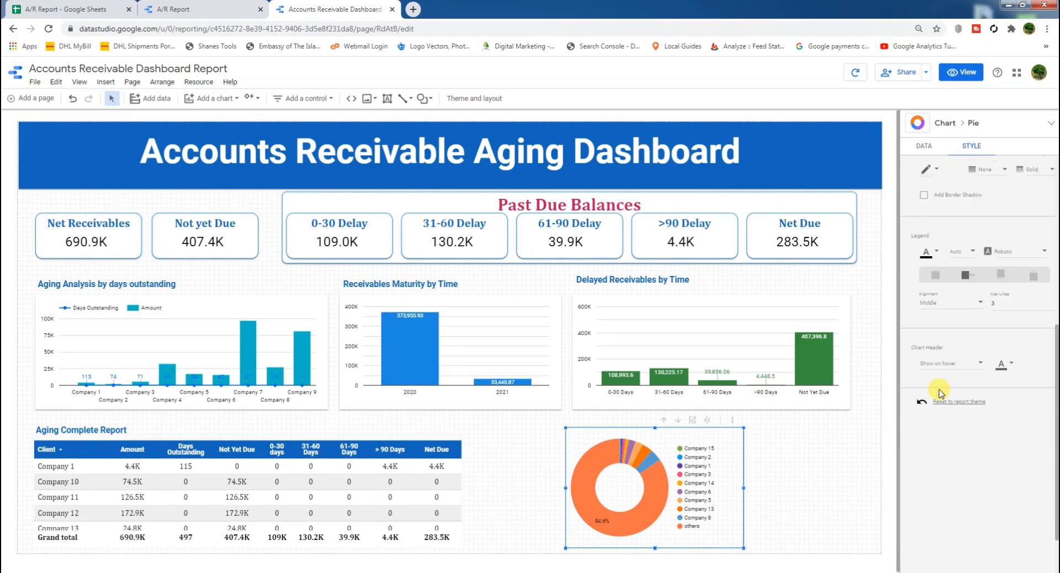
pyautogui.click(959, 77)
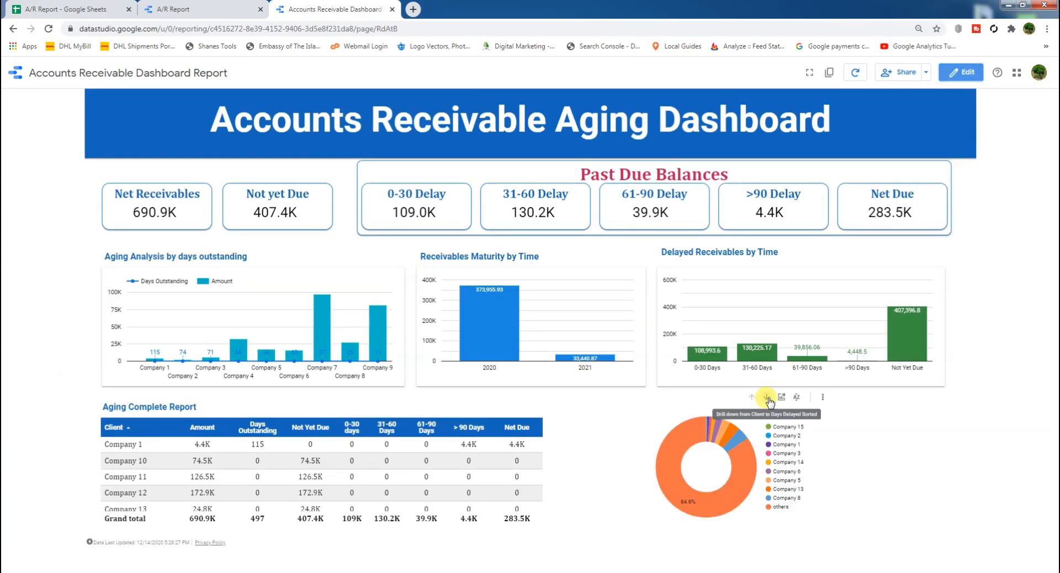
pyautogui.click(766, 399)
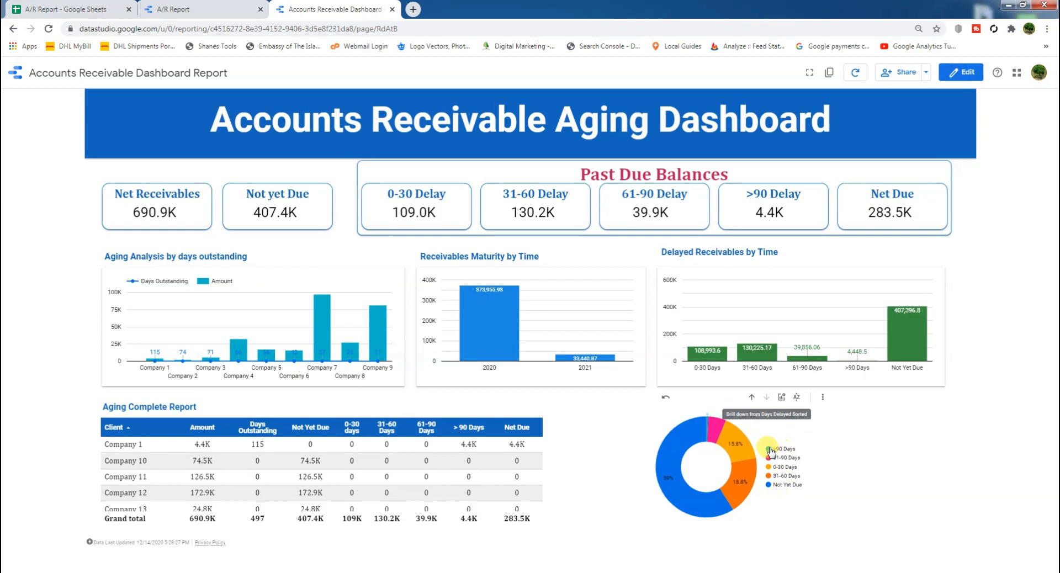
# Highlight the >90 Days, 61-90 Days, 0-30 Days and Not Yet Due slices one after another, and clear the selection
pyautogui.click(783, 450)
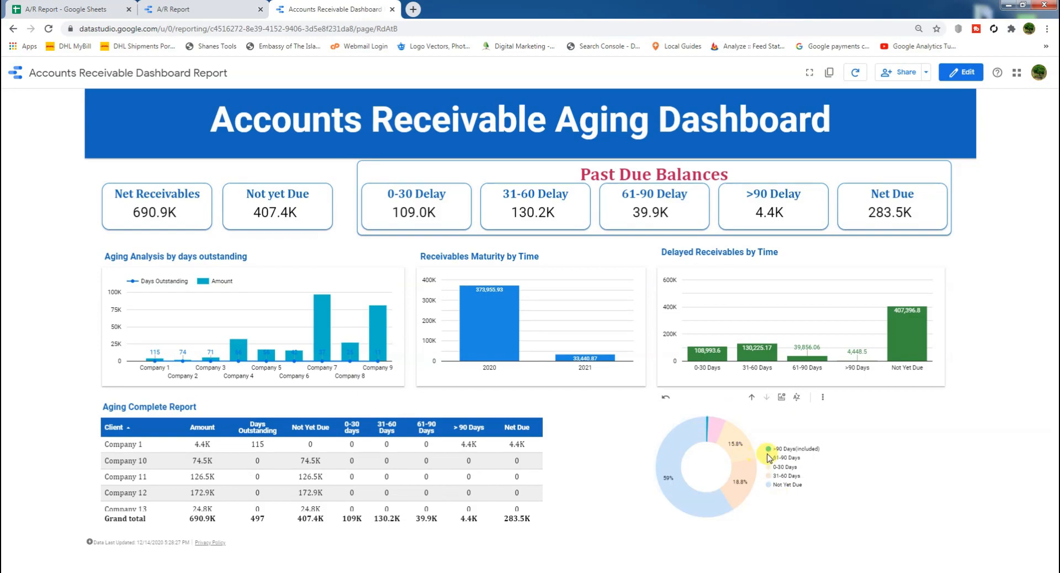
pyautogui.click(780, 458)
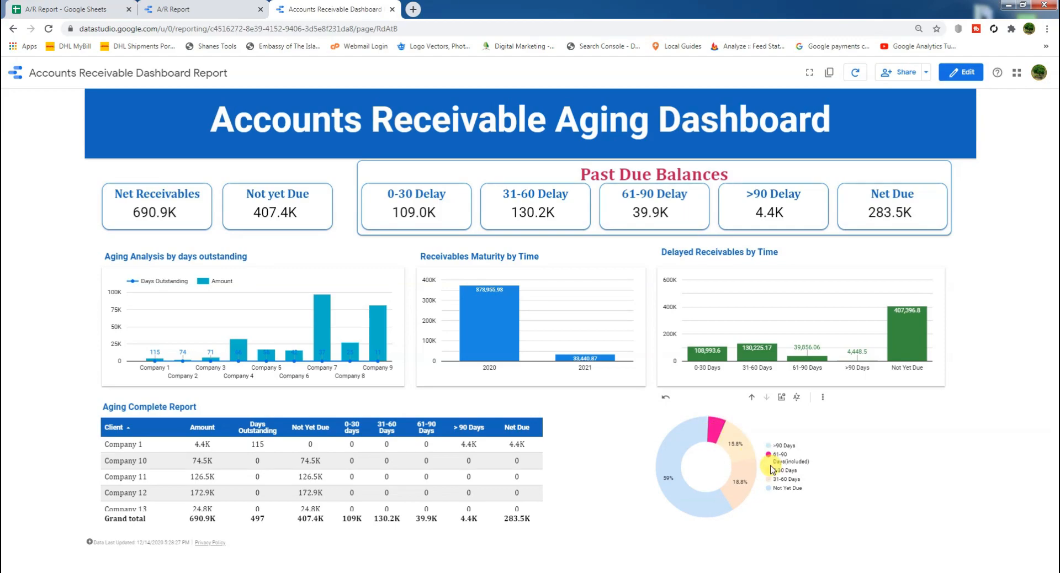
pyautogui.click(784, 470)
pyautogui.moveTo(743, 445)
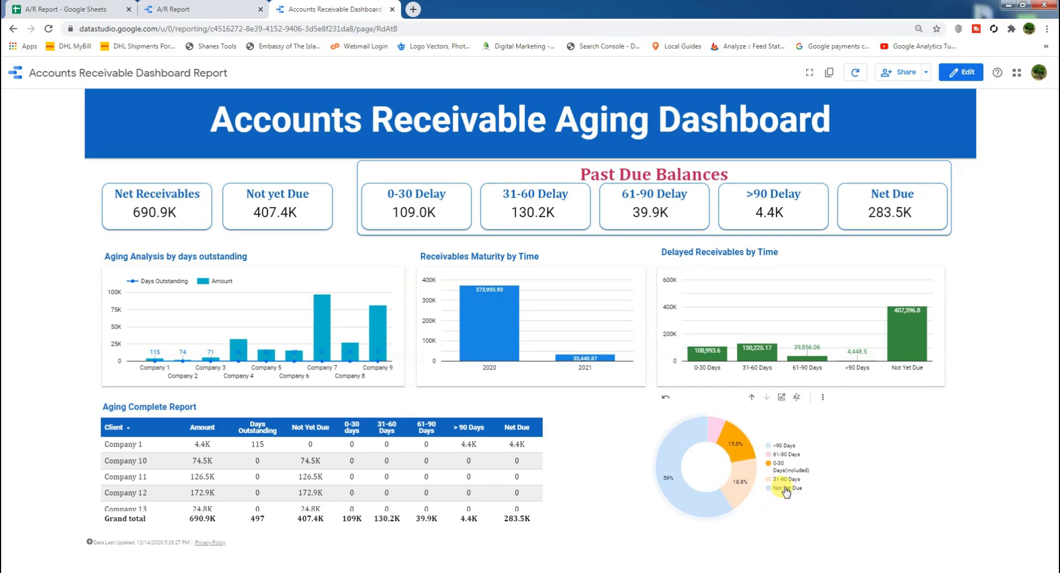
pyautogui.click(786, 489)
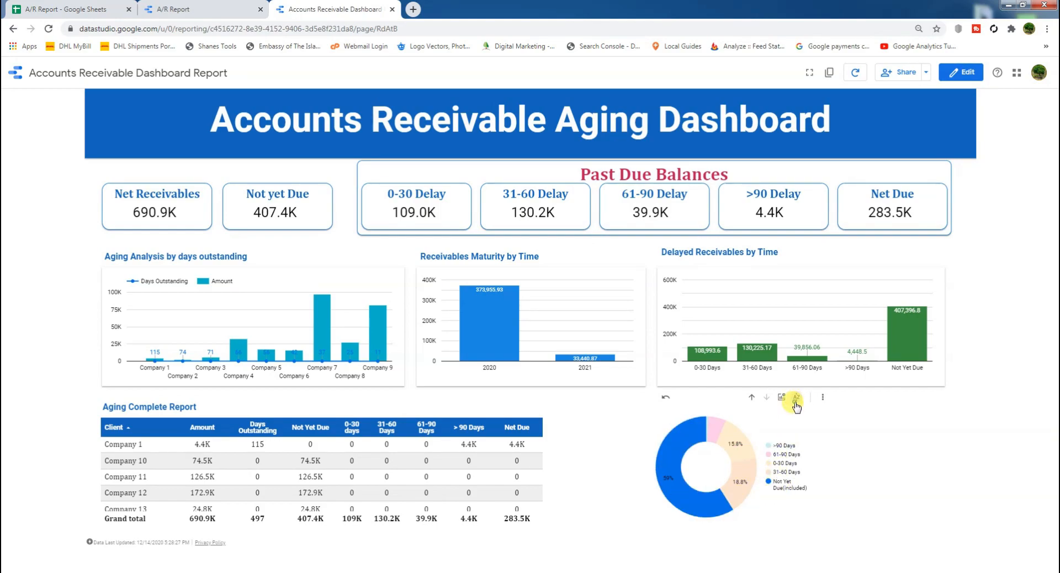
pyautogui.click(795, 403)
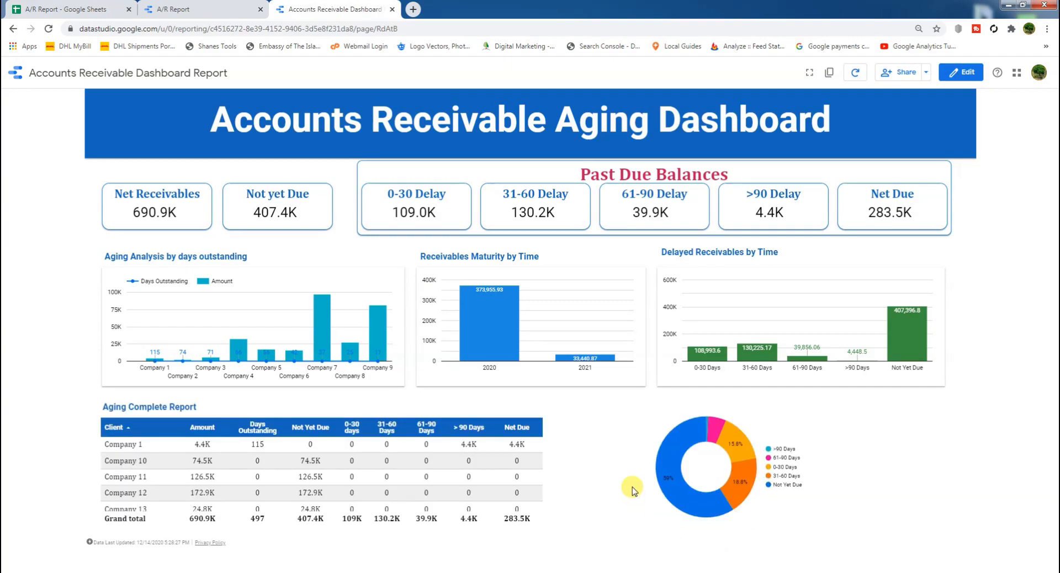